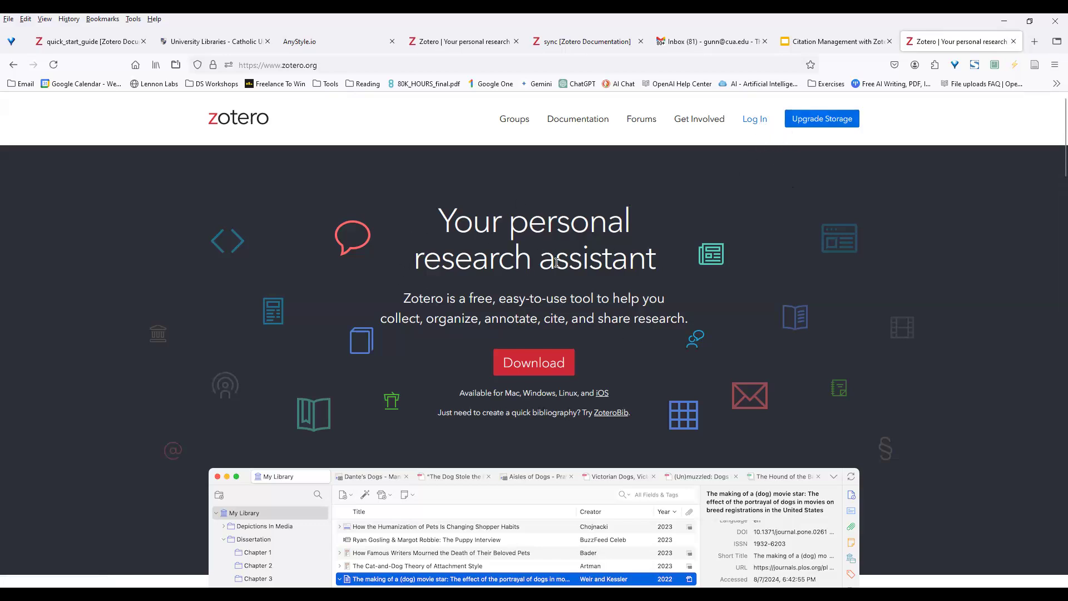
- Open the Zotero download page and review the other Zotero versions and the Zotero for Mobile section
click(536, 369)
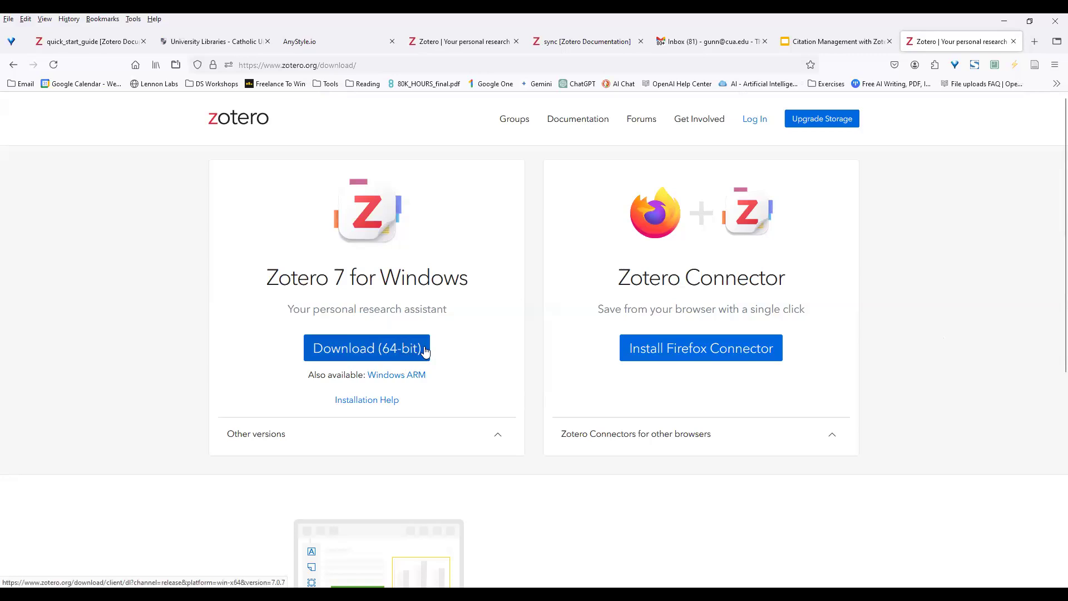
click(496, 436)
scroll(517, 435, down, 4)
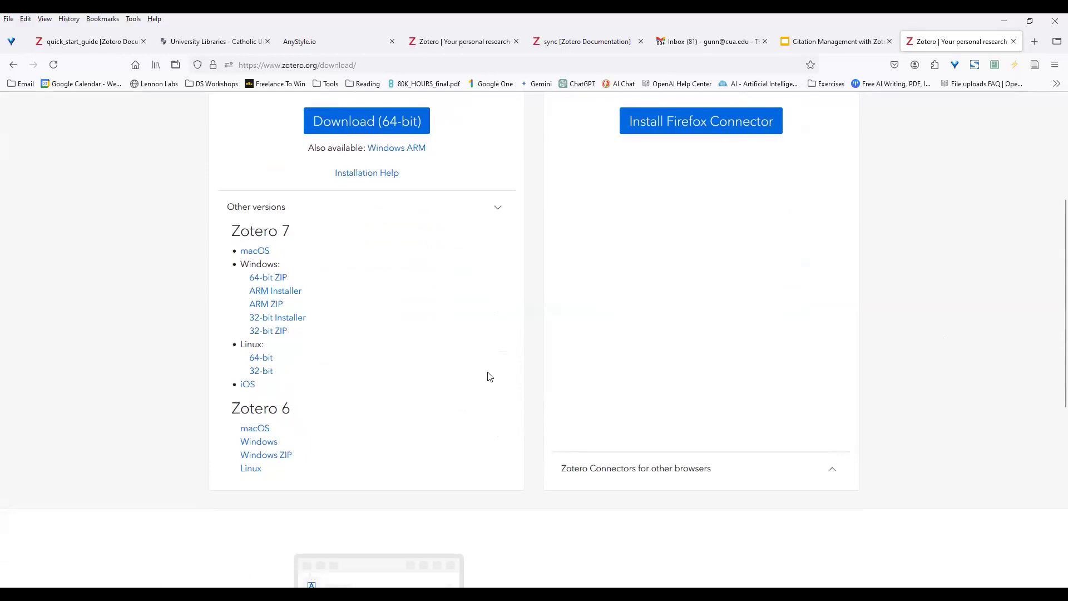
scroll(489, 374, up, 4)
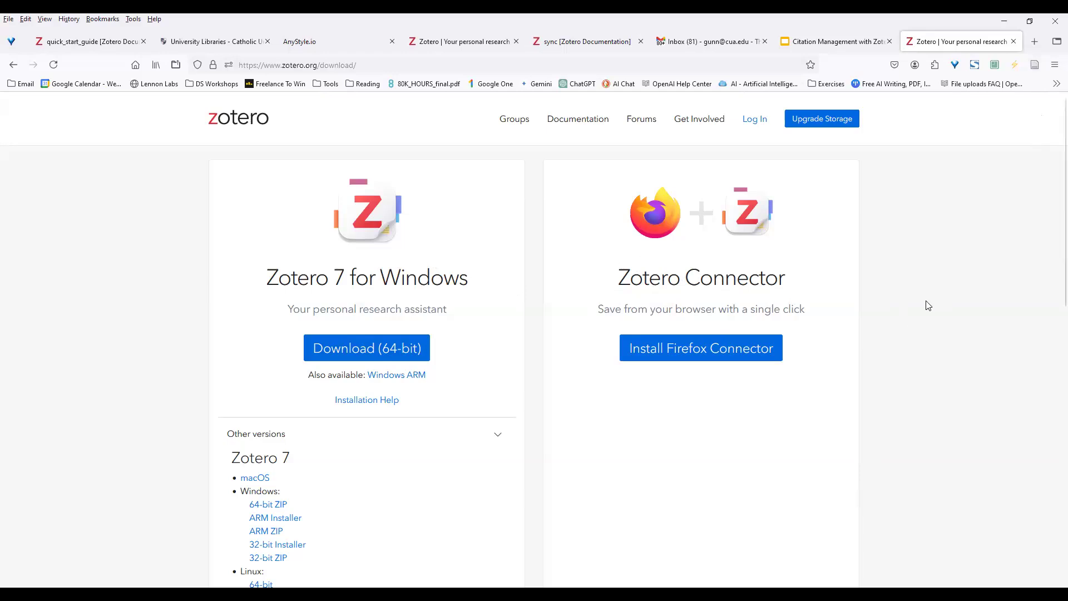
scroll(929, 305, down, 8)
scroll(928, 305, down, 2)
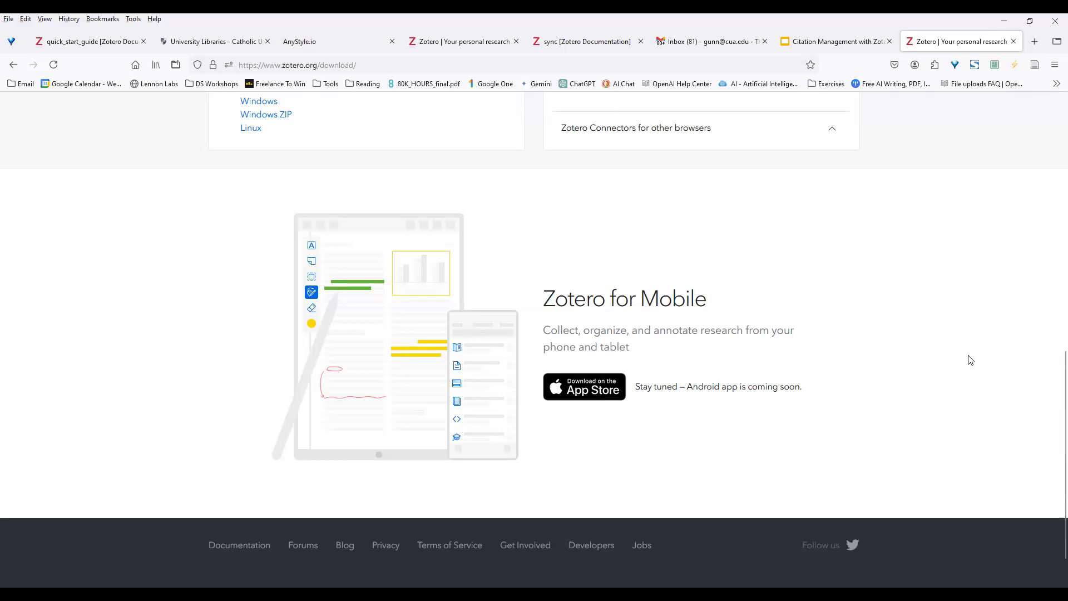
scroll(971, 360, up, 10)
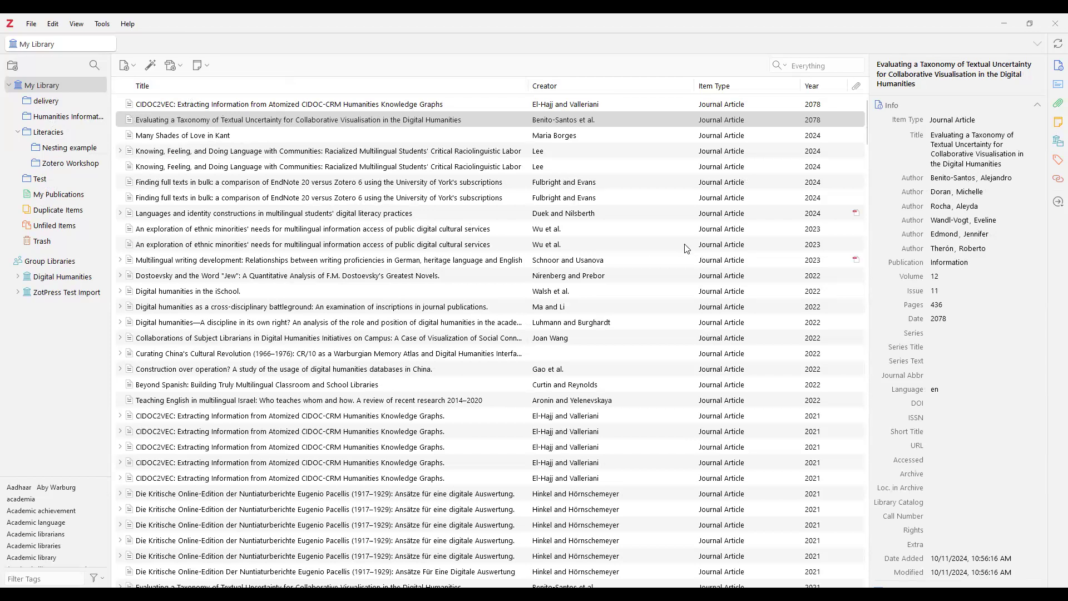
- In the Zotero desktop app, select the first "Knowing, Feeling, and Doing Language with Communities" article and examine its metadata, abstract, notes and tags
click(293, 153)
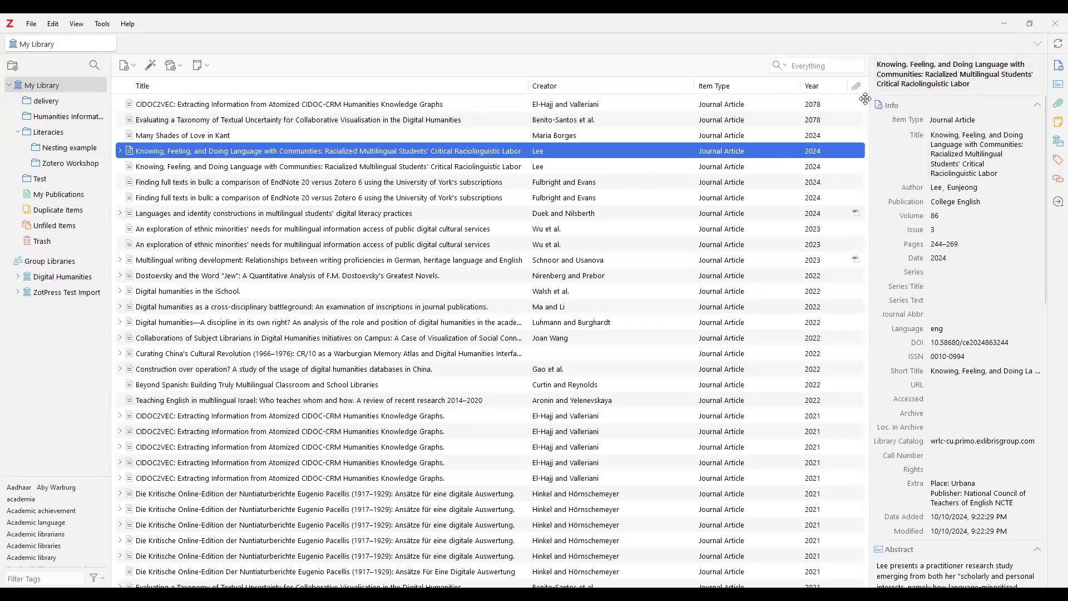
click(975, 113)
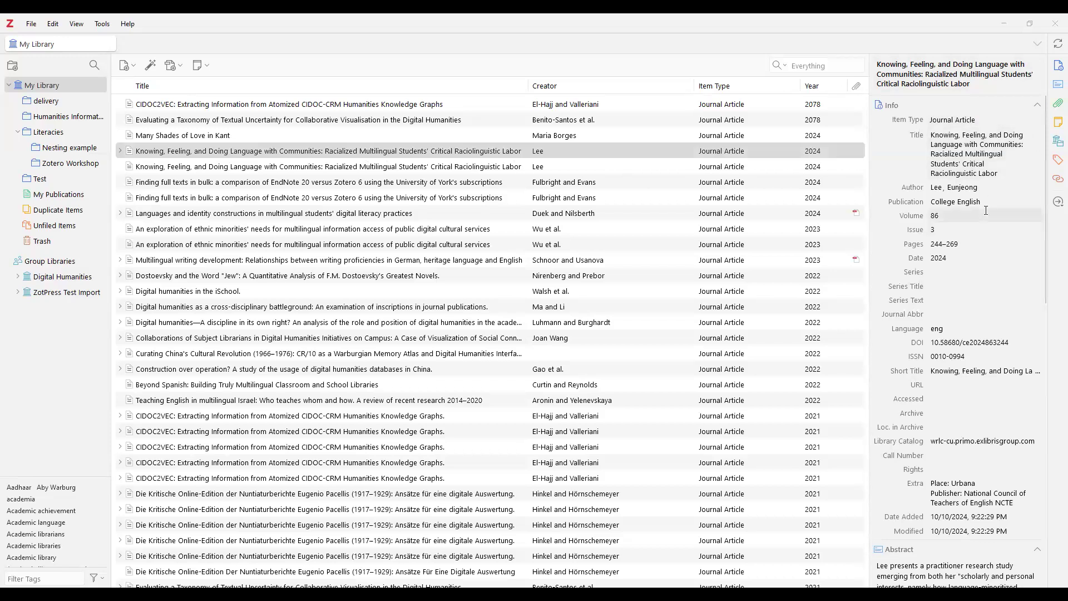
scroll(987, 210, down, 2)
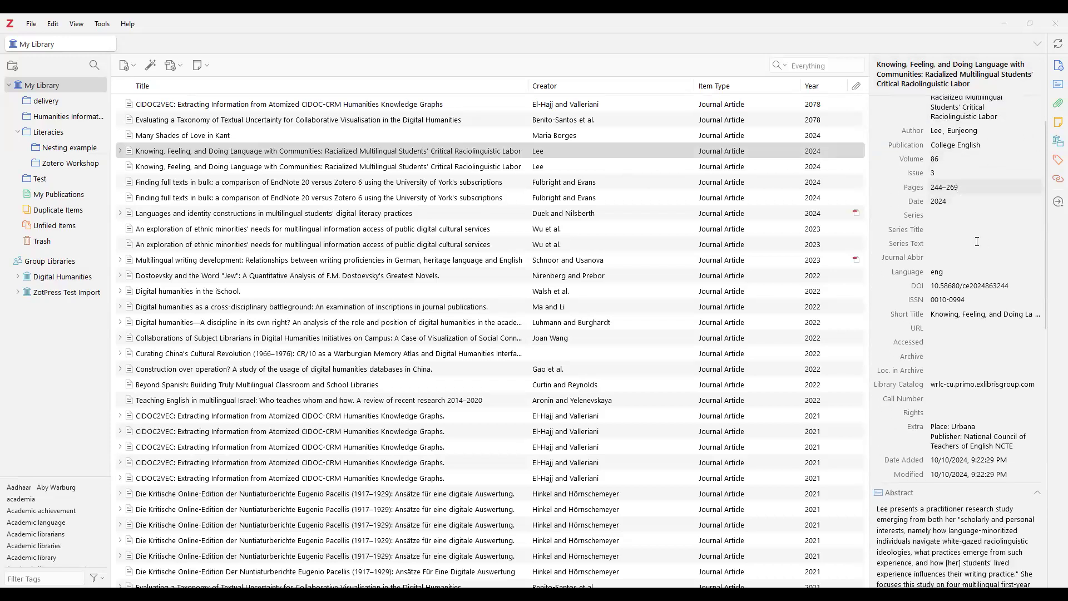
scroll(930, 166, down, 4)
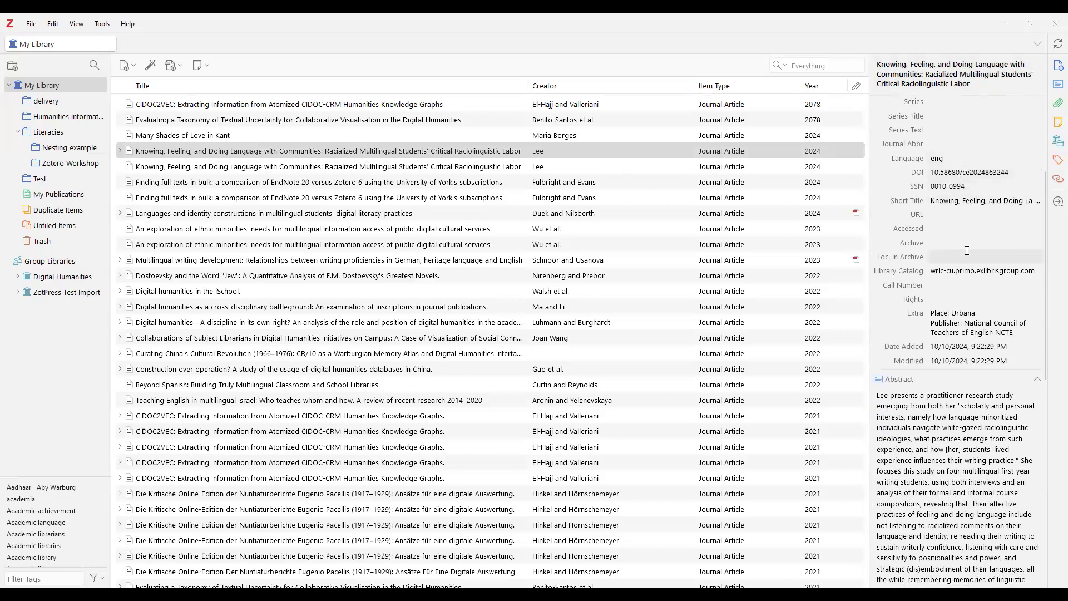
scroll(968, 251, down, 4)
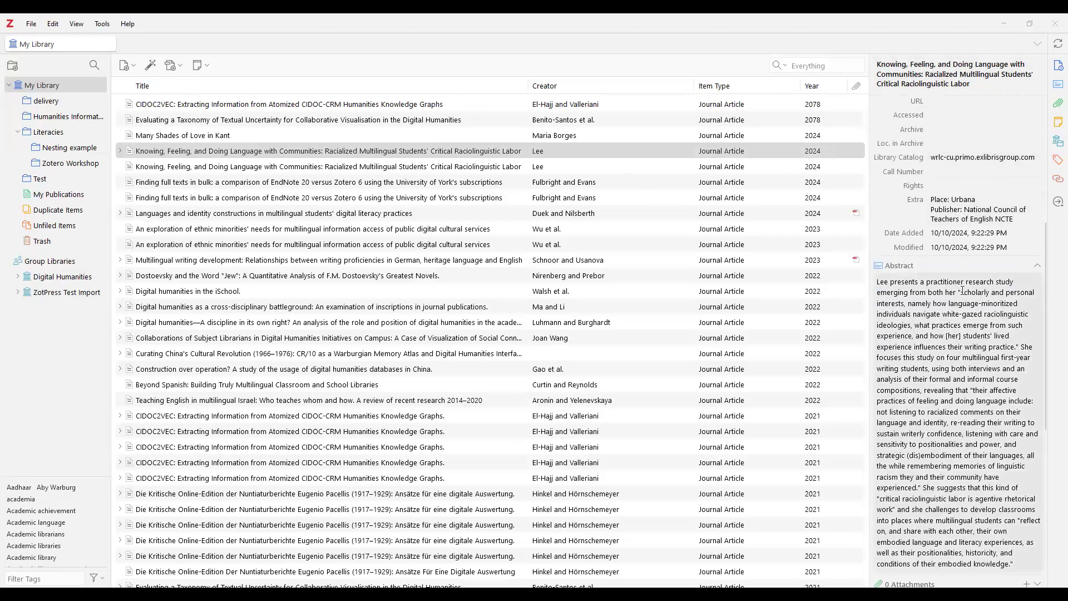
scroll(963, 290, down, 2)
scroll(963, 290, down, 8)
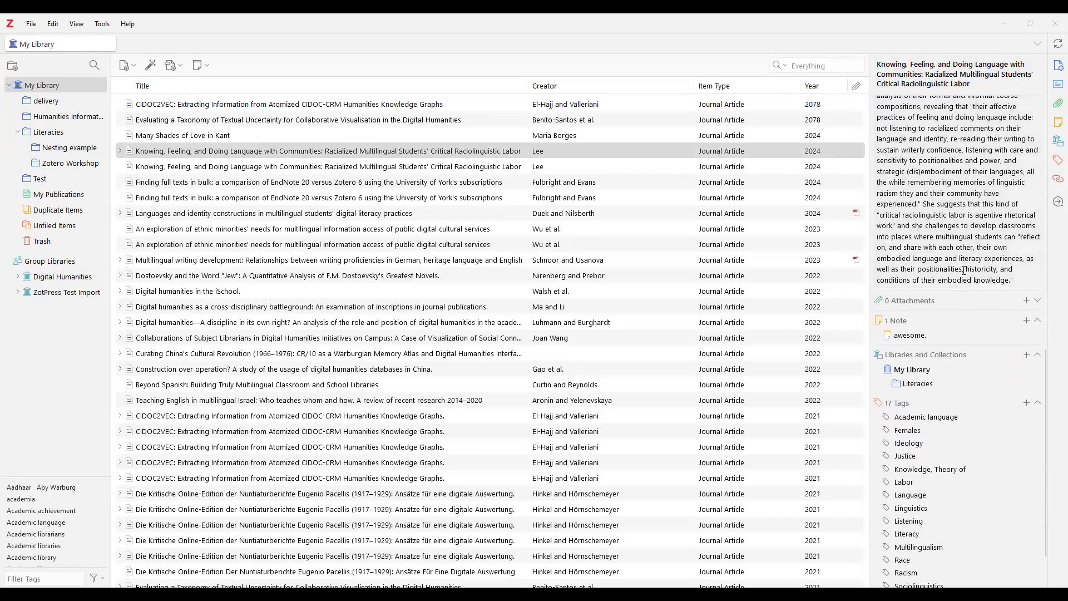
scroll(964, 271, down, 3)
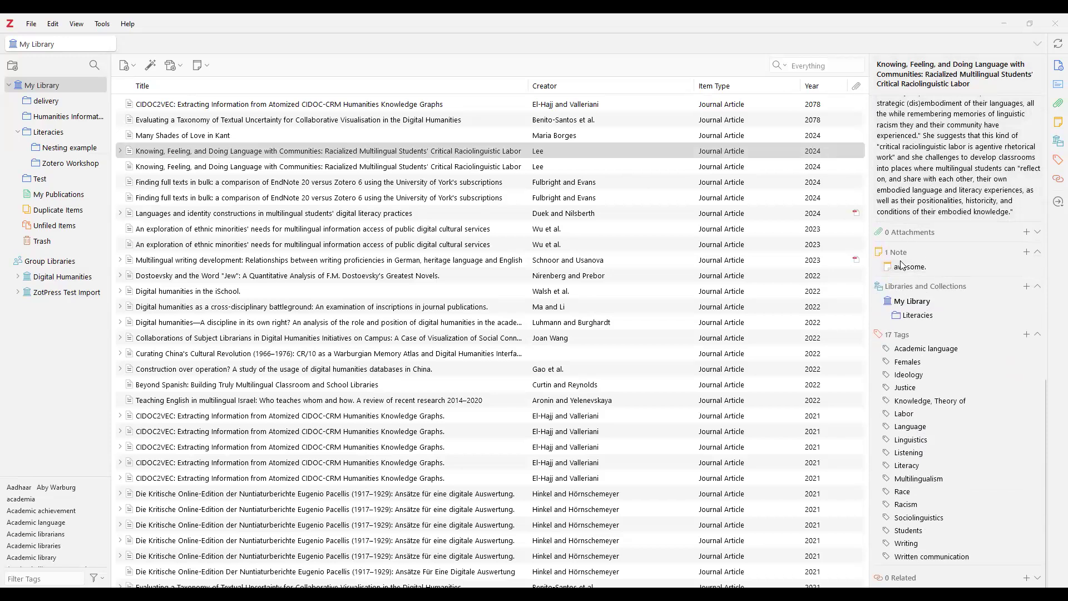
- View the article's "awesome." note, and collapse and re-expand the article in the item list
click(924, 270)
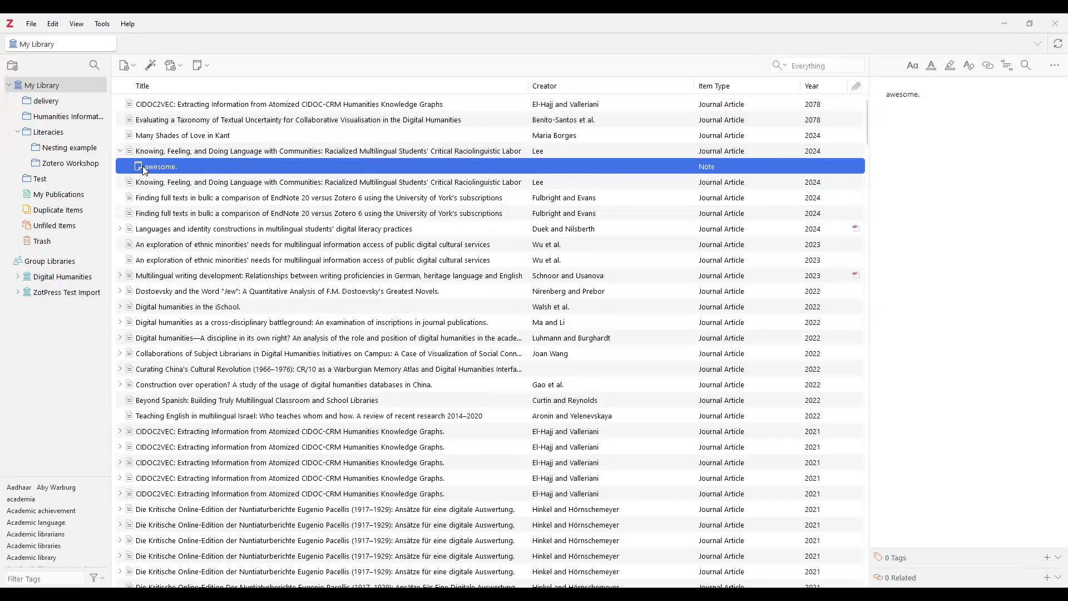
click(122, 153)
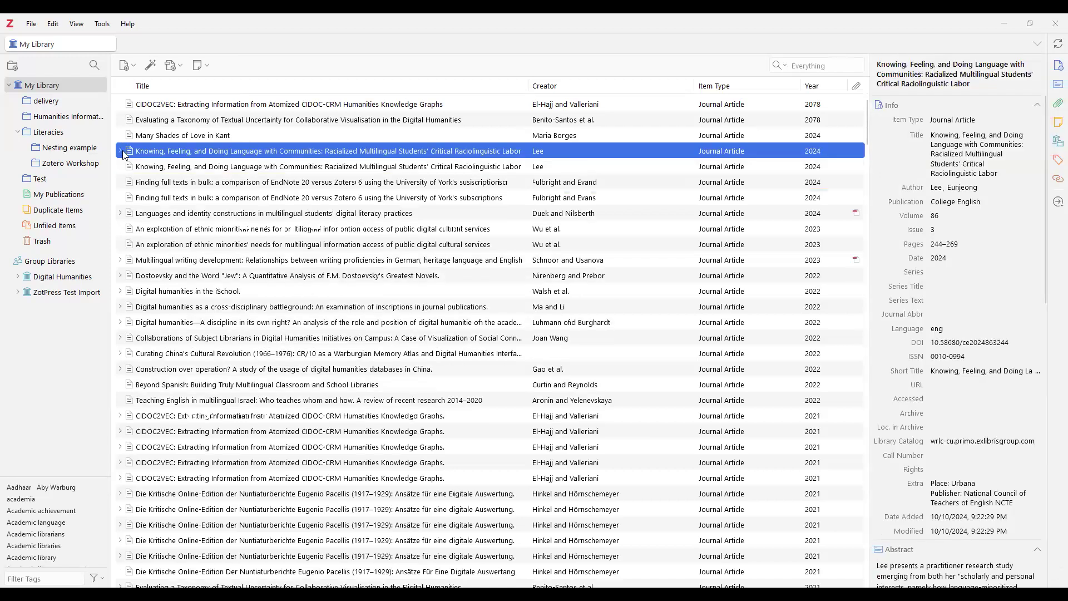
key(Right)
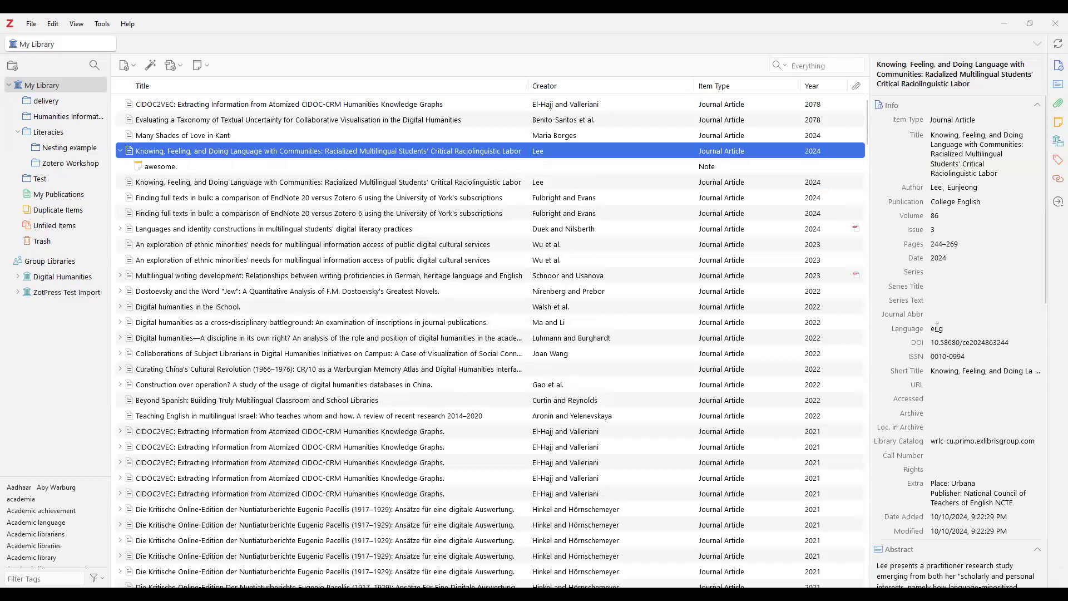
- Review the article's abstract and tags, and open its Ideology tag for editing
scroll(955, 328, down, 3)
scroll(955, 330, down, 7)
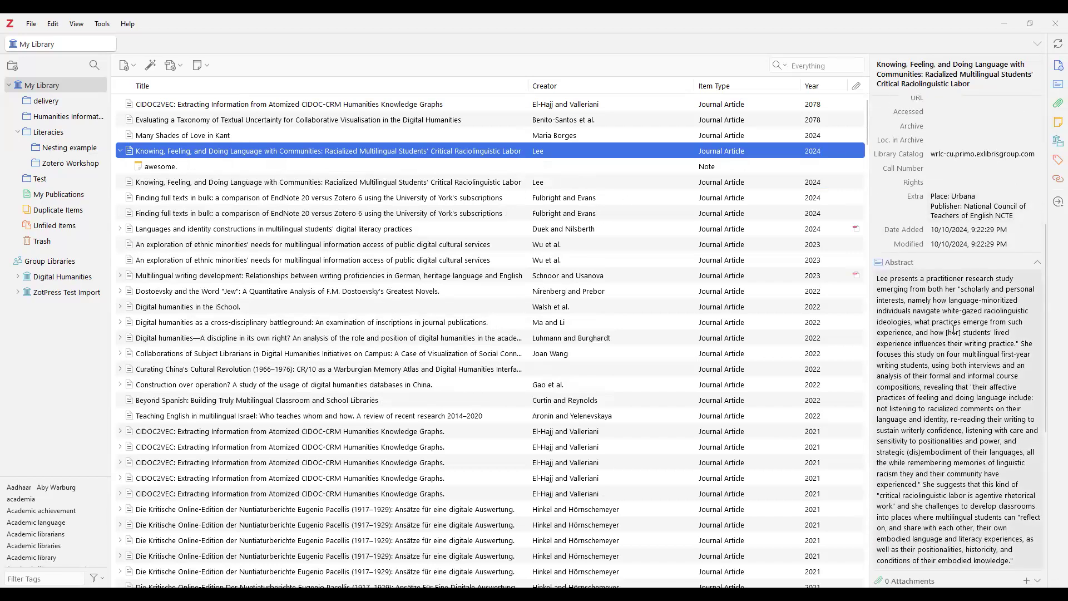
scroll(953, 330, down, 2)
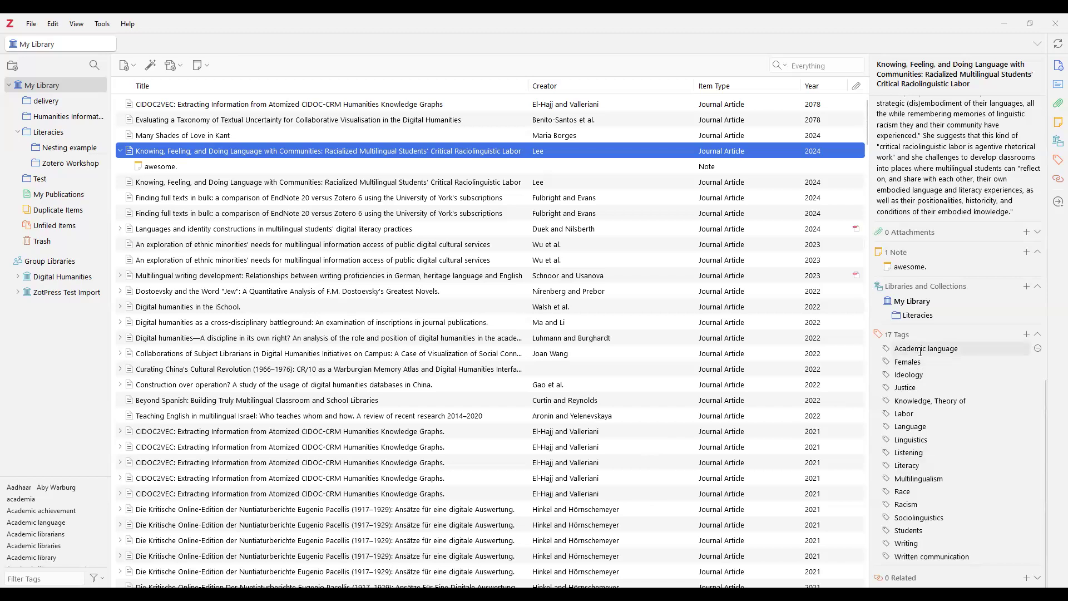
click(912, 416)
click(914, 377)
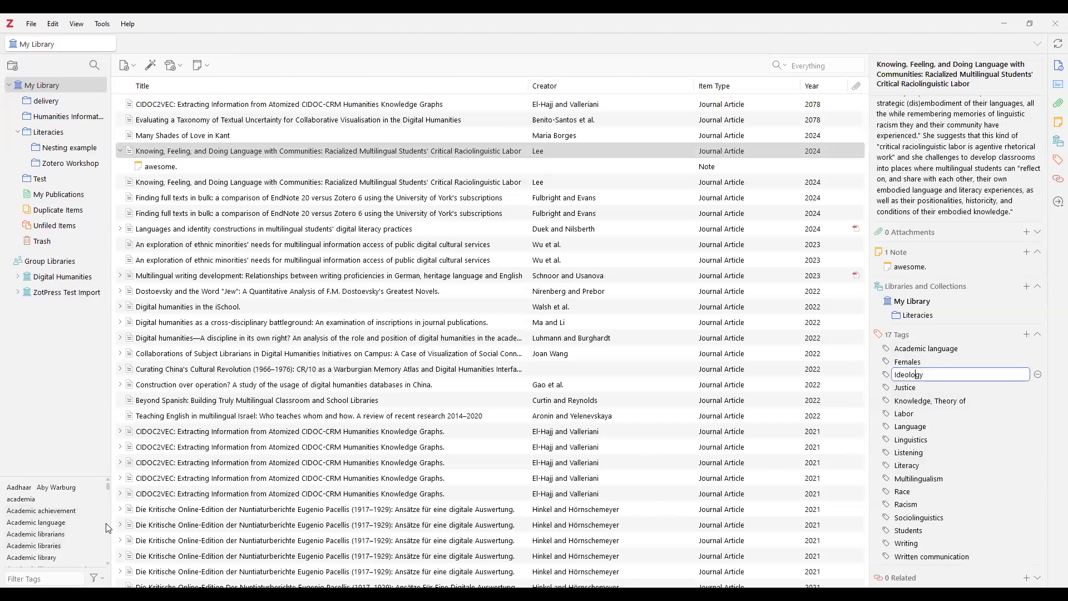
- Browse the library's tag list, filter the items by the "Case study" tag, and clear that tag selection
scroll(107, 528, down, 3)
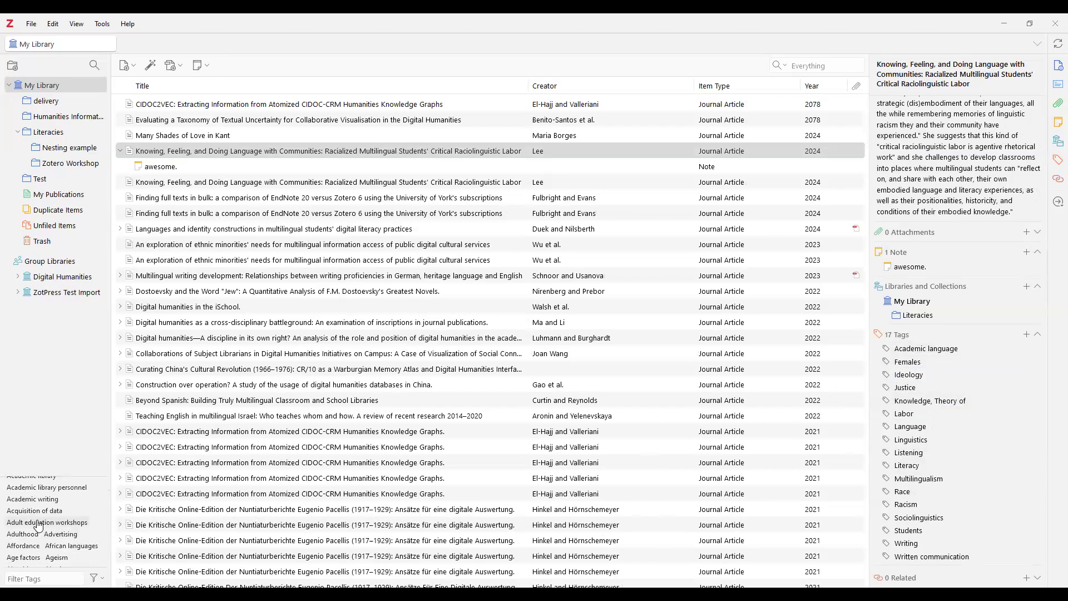
scroll(38, 526, down, 6)
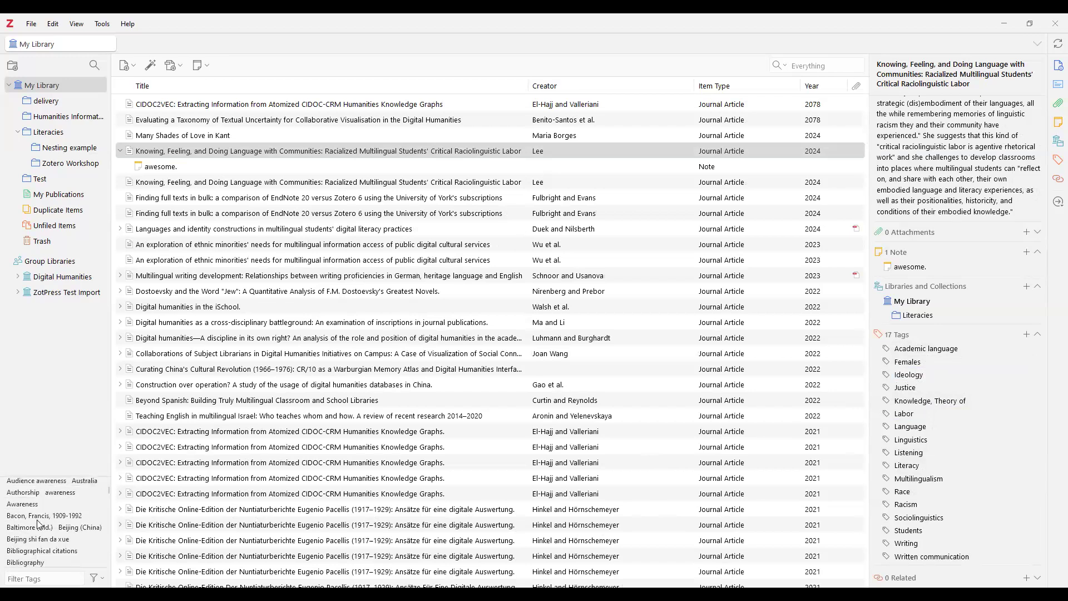
scroll(38, 526, down, 4)
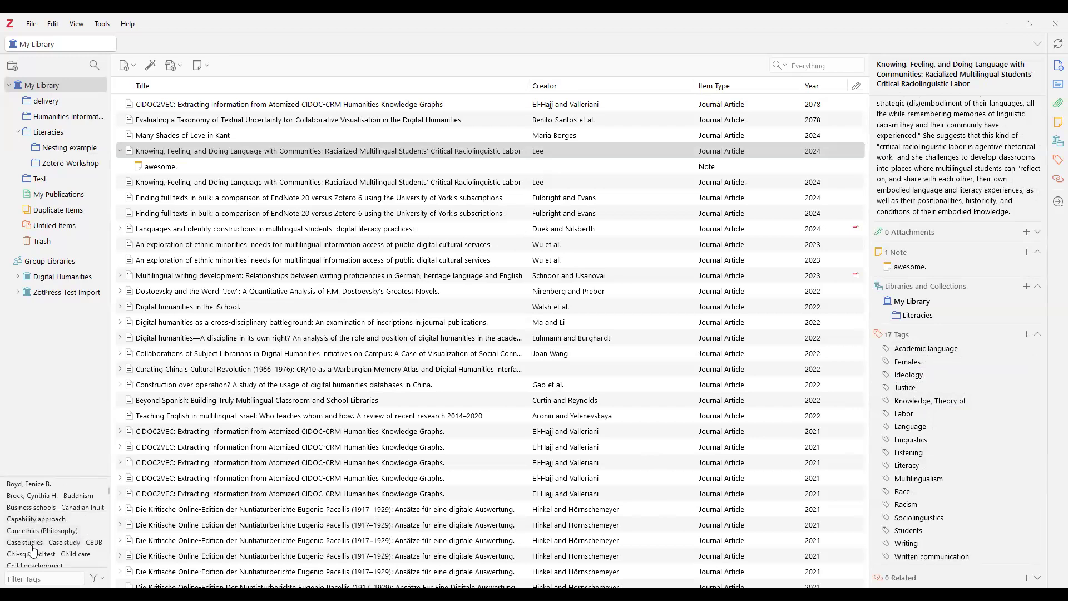
click(67, 547)
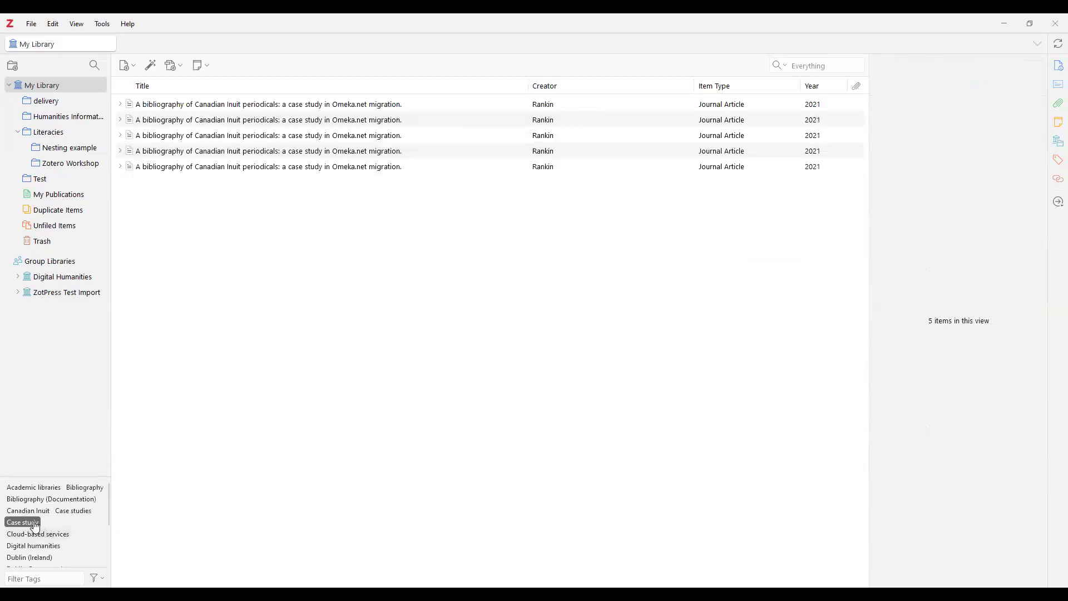
click(34, 525)
- Filter the tag list for "case study" and show only the items carrying that tag
click(45, 579)
text(c)
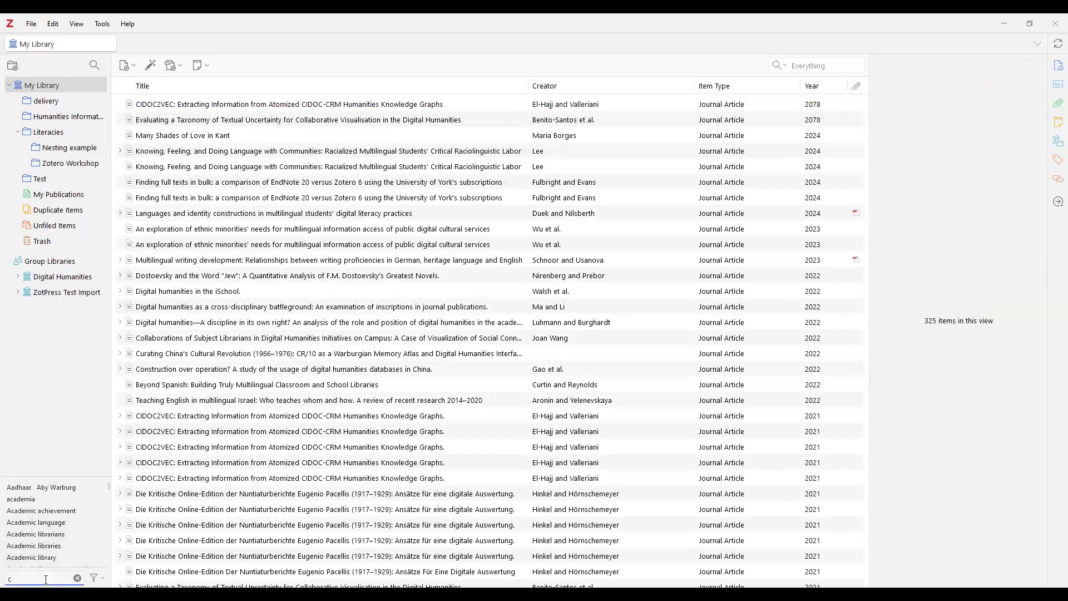
text(ase study)
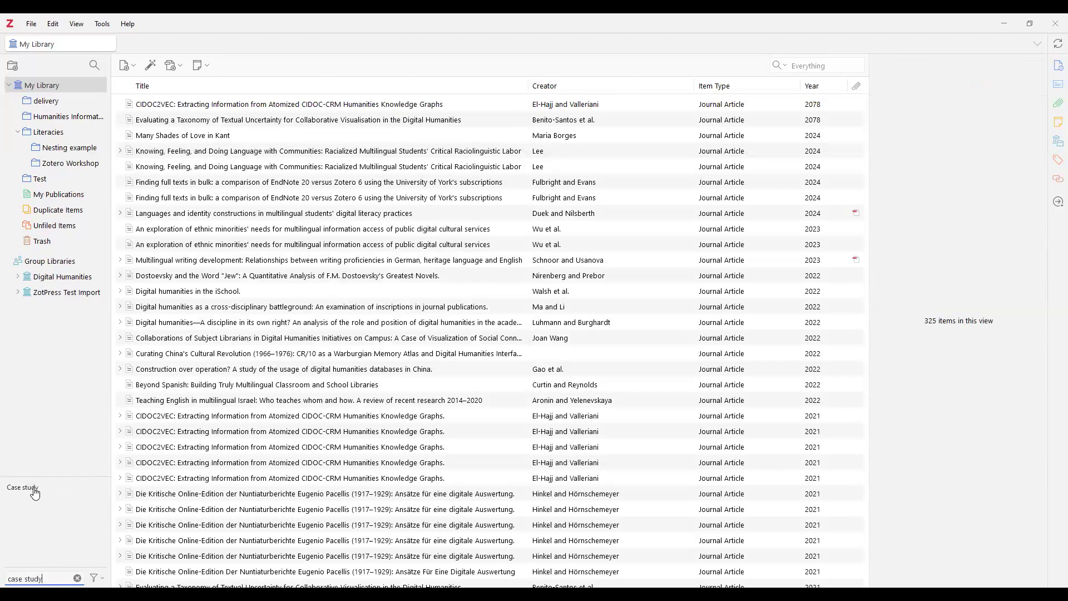
click(23, 488)
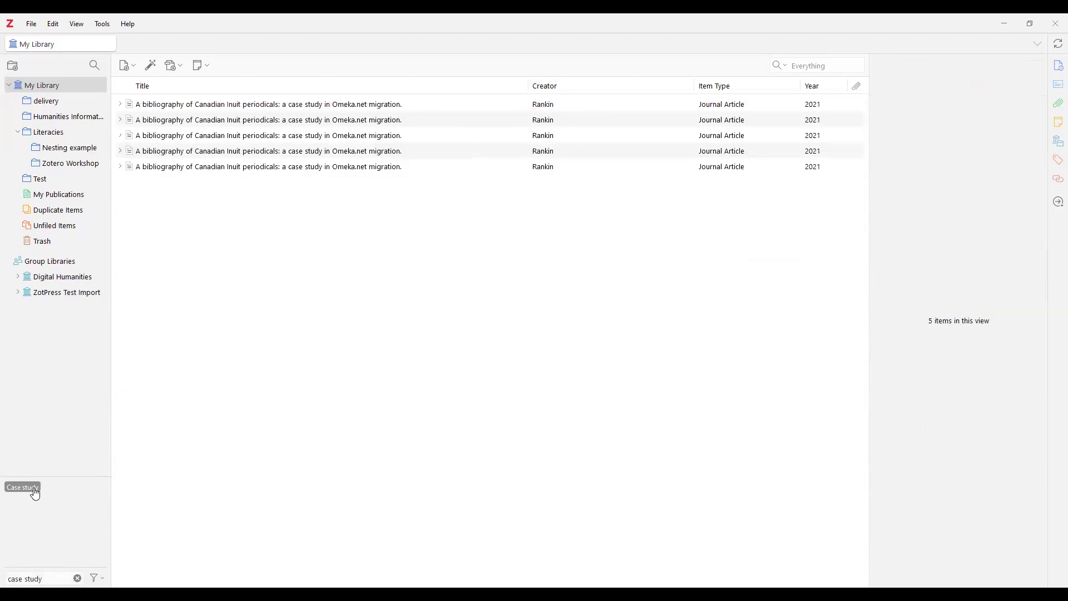
- Rename the "Case study" tag to "Case studies"
click(34, 490)
click(35, 492)
right_click(36, 492)
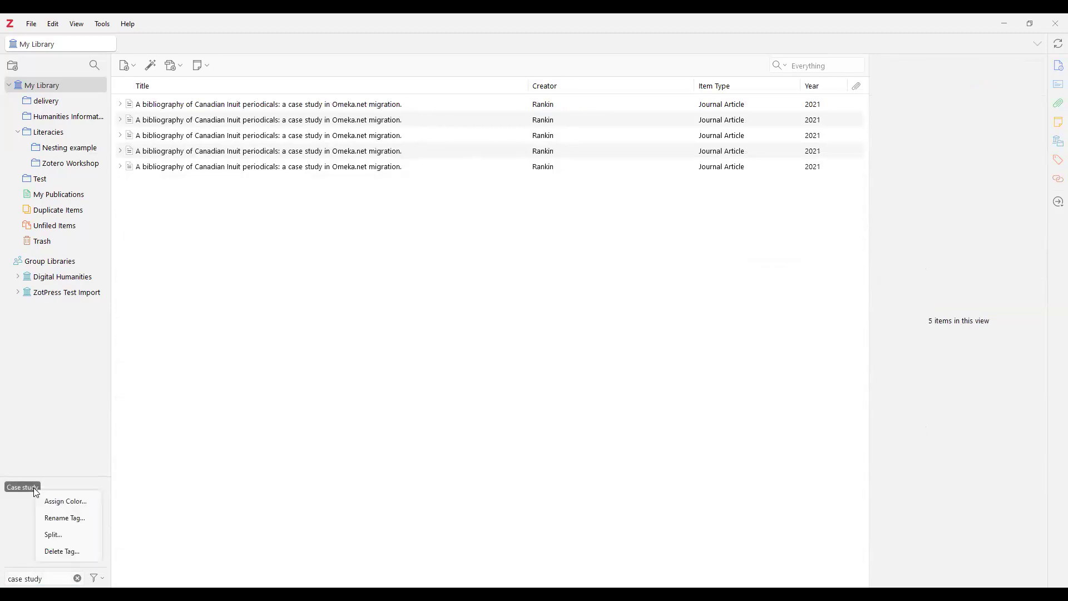
click(62, 523)
click(517, 309)
text(ies)
click(568, 334)
key(Return)
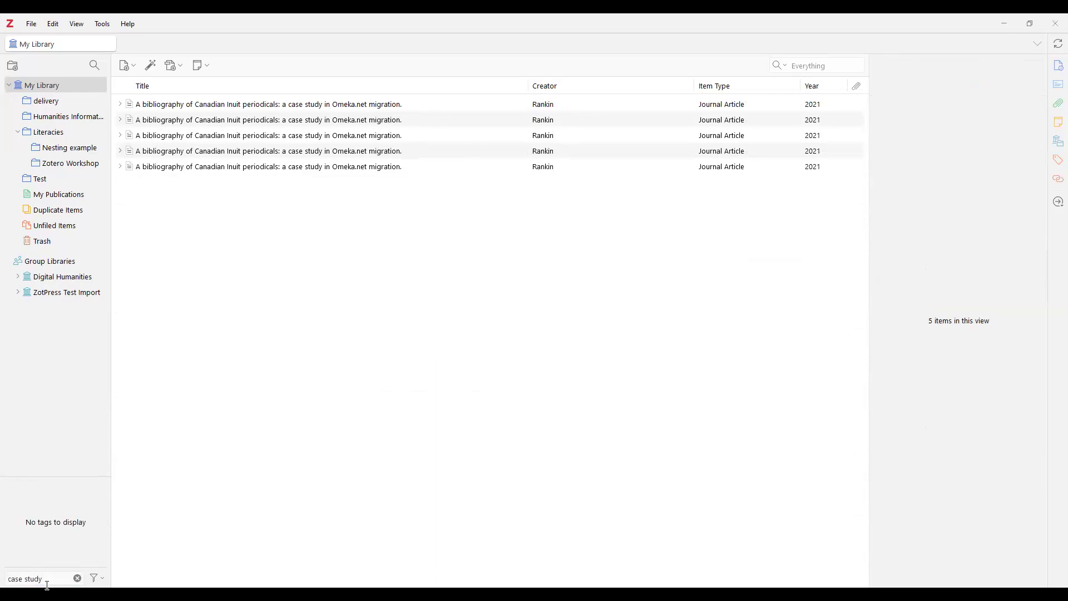
- Filter the tag list for "case studies" and deselect that tag to show the whole library
click(48, 575)
key(BackSpace)
text(ies)
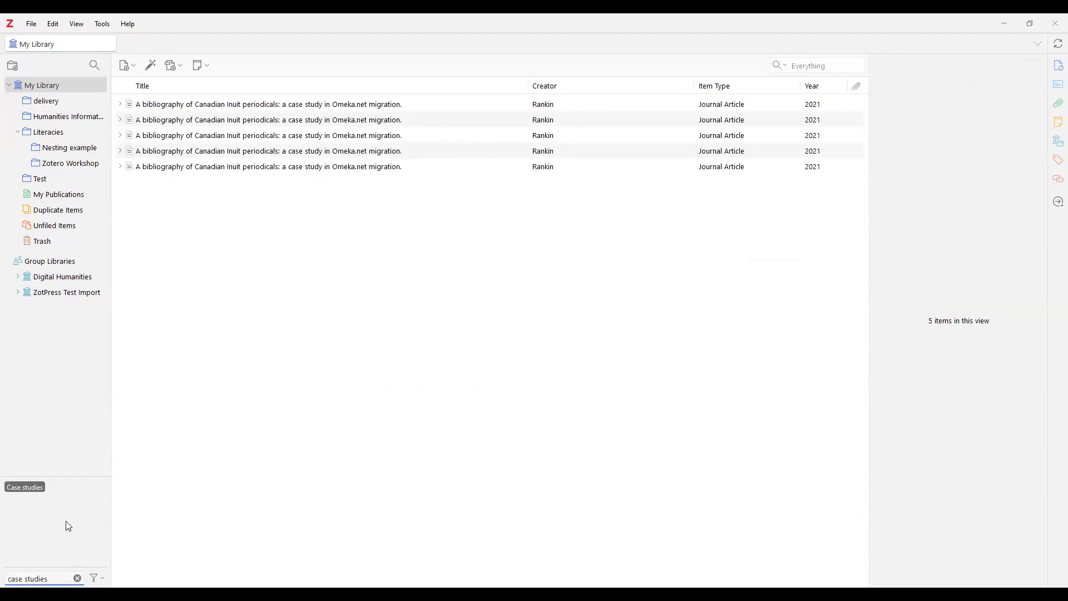
click(37, 489)
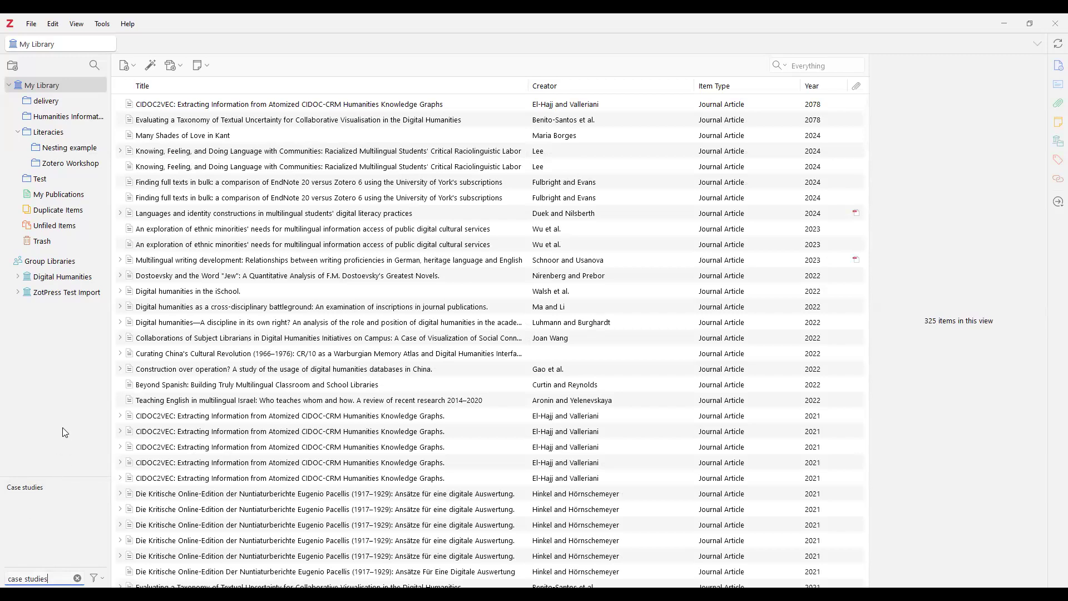
- Select the first "Knowing, Feeling, and Doing Language with Communities" article, show the Publication column in the item list, and hide it again
click(265, 155)
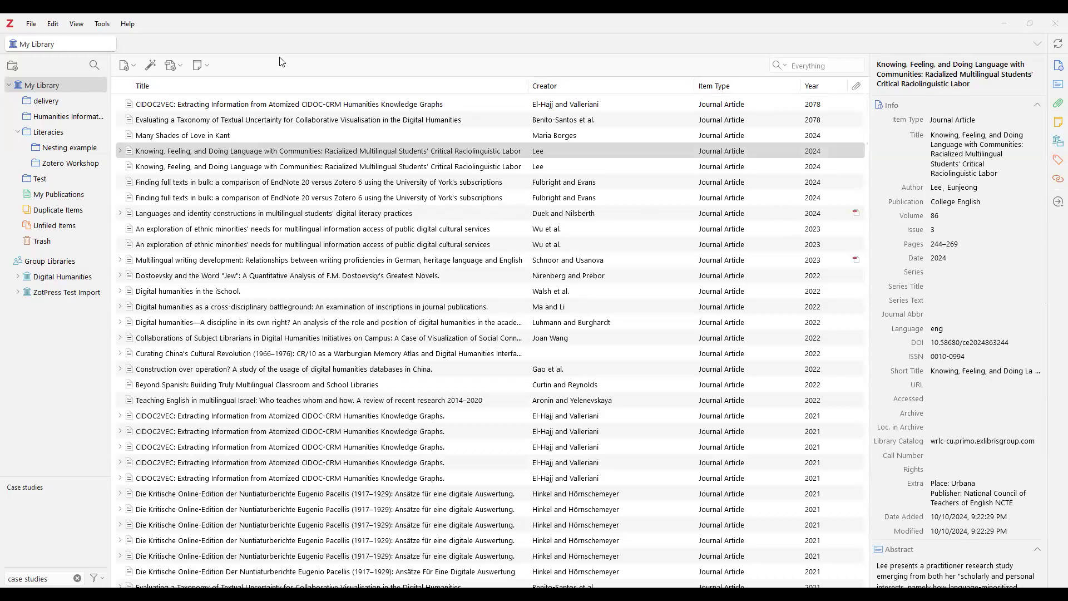
click(76, 25)
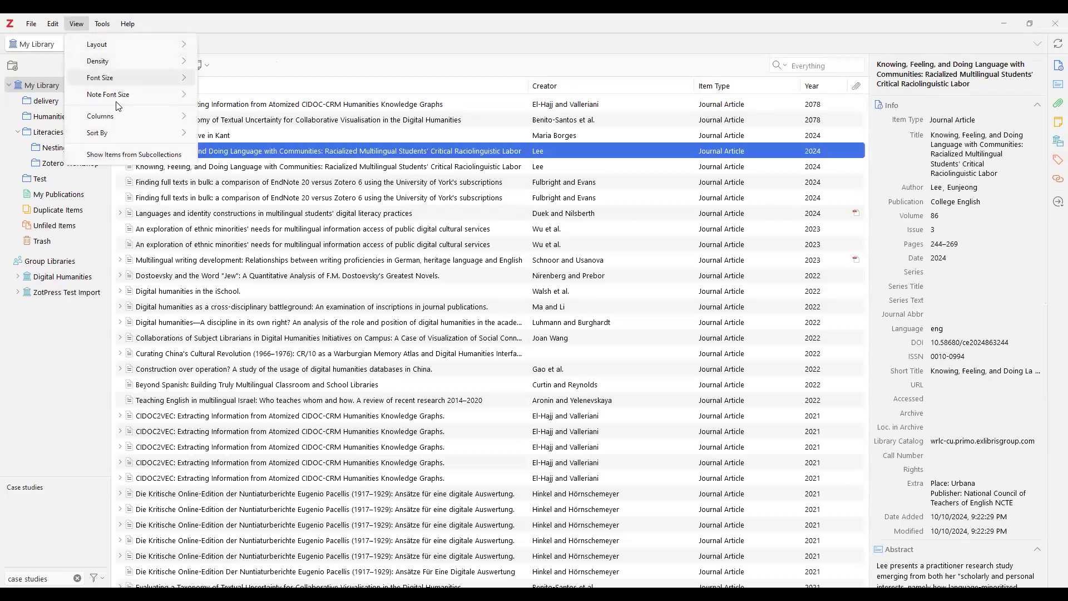
mouse_move(120, 119)
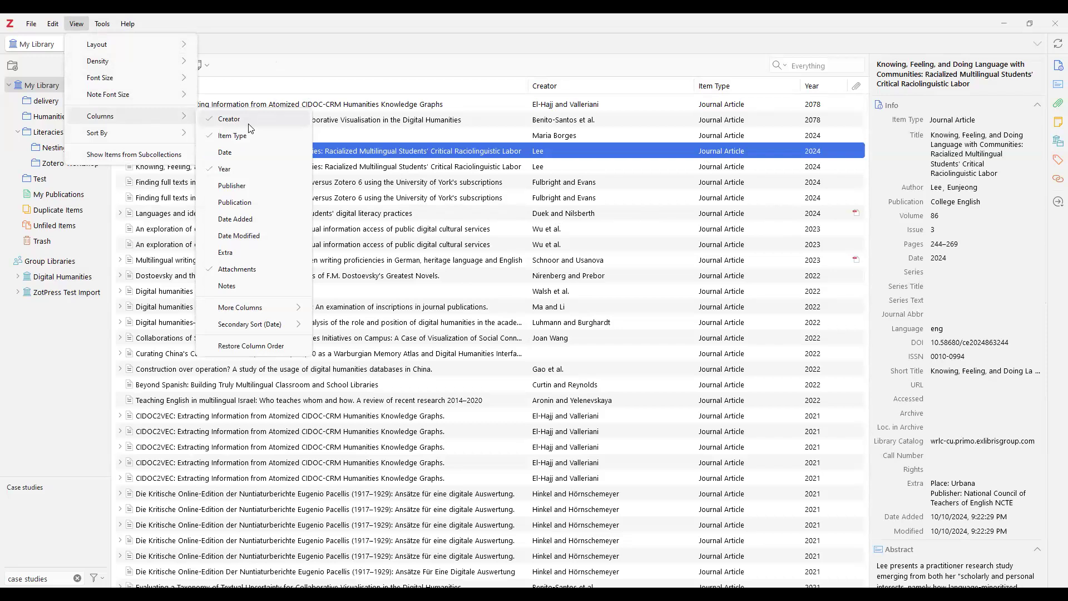
click(249, 205)
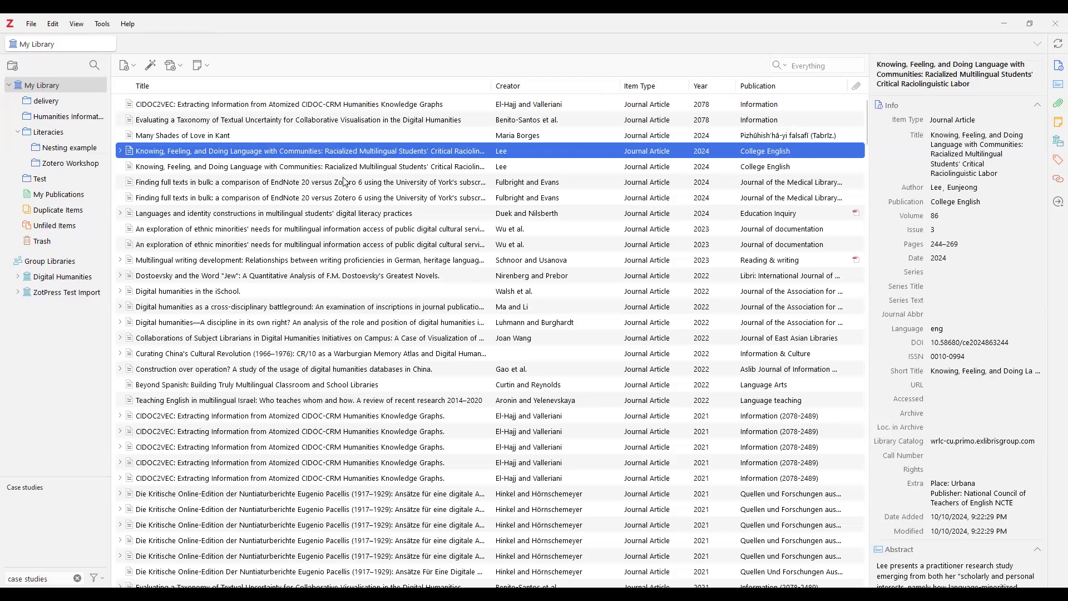
click(77, 26)
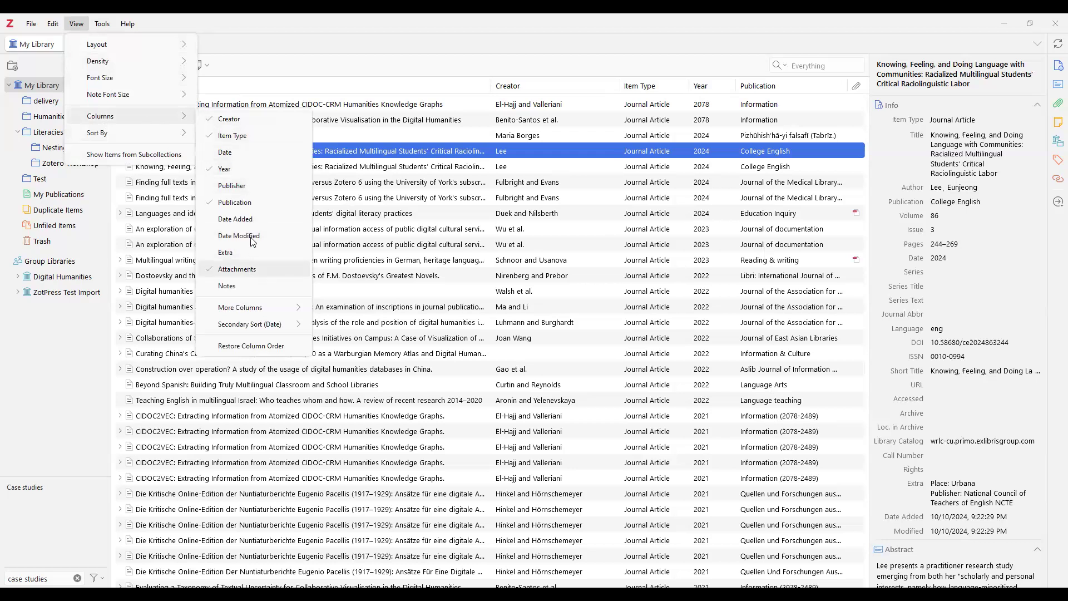
click(255, 209)
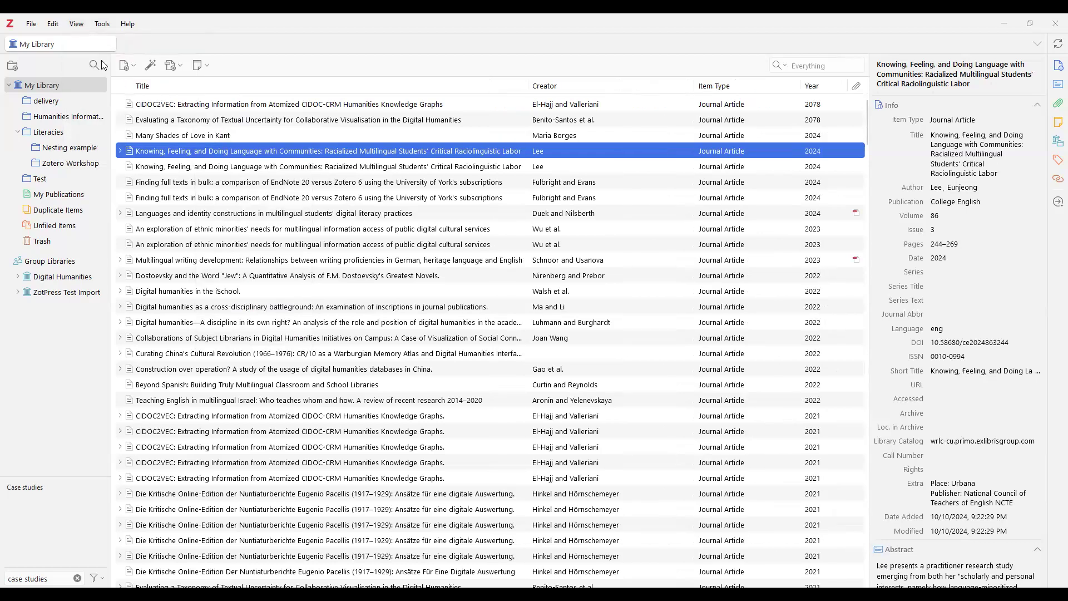
- View the standard and additional columns available for the item list, without changing any of them
click(77, 24)
mouse_move(124, 118)
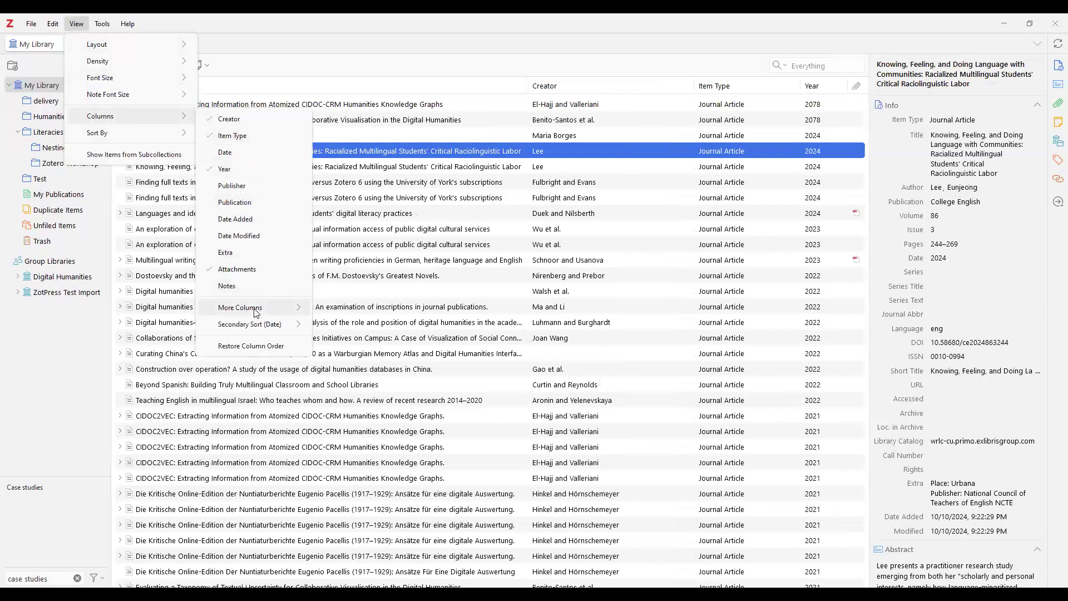
mouse_move(257, 313)
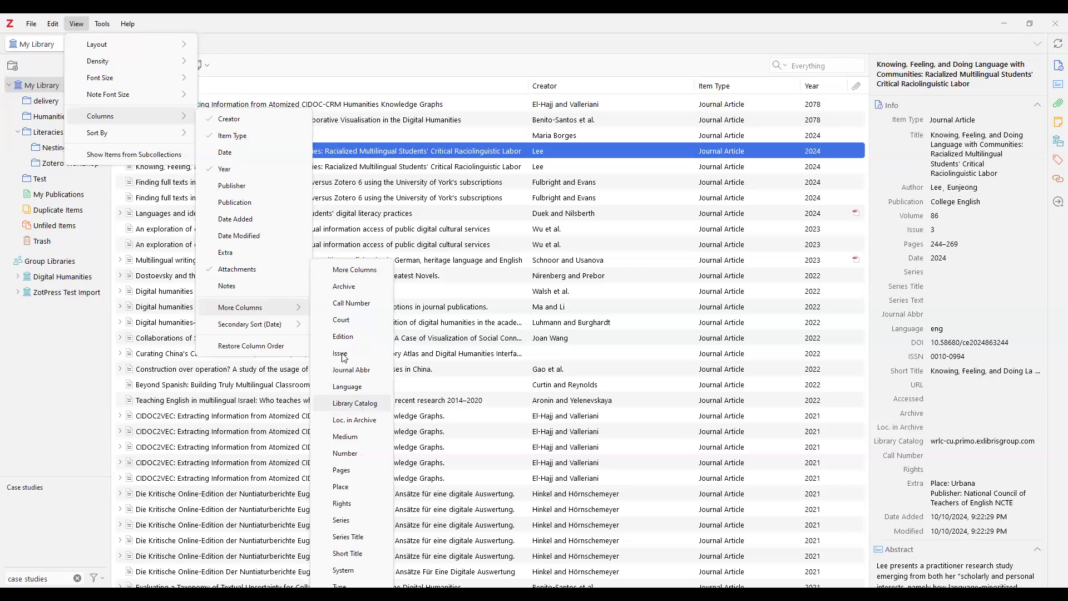
click(243, 67)
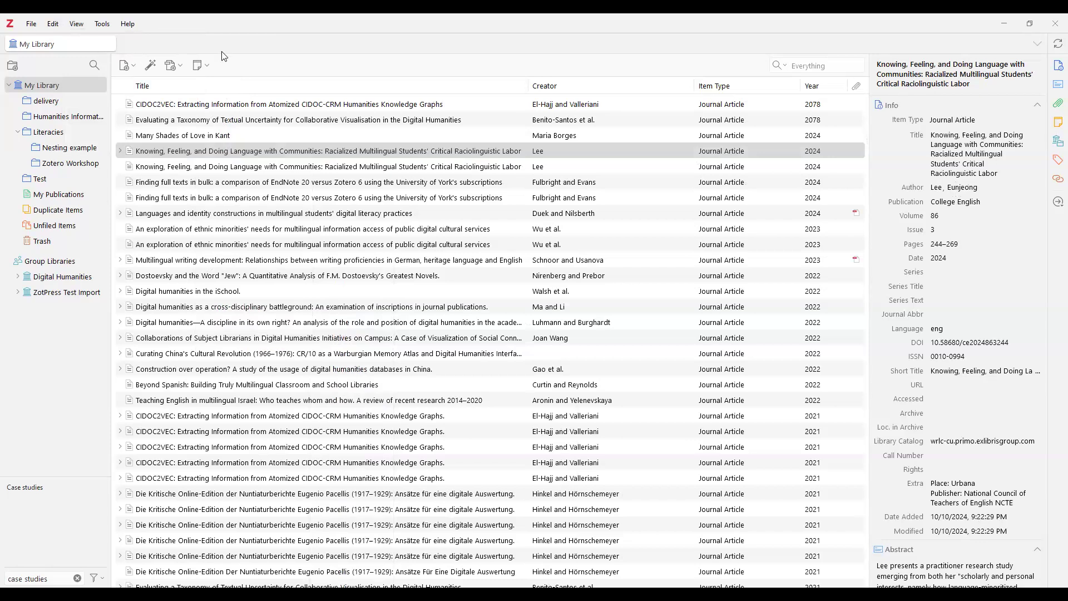
- Create a collection named "Zotero Workshop Friday" in My Library and collapse the Literacies collection
click(13, 65)
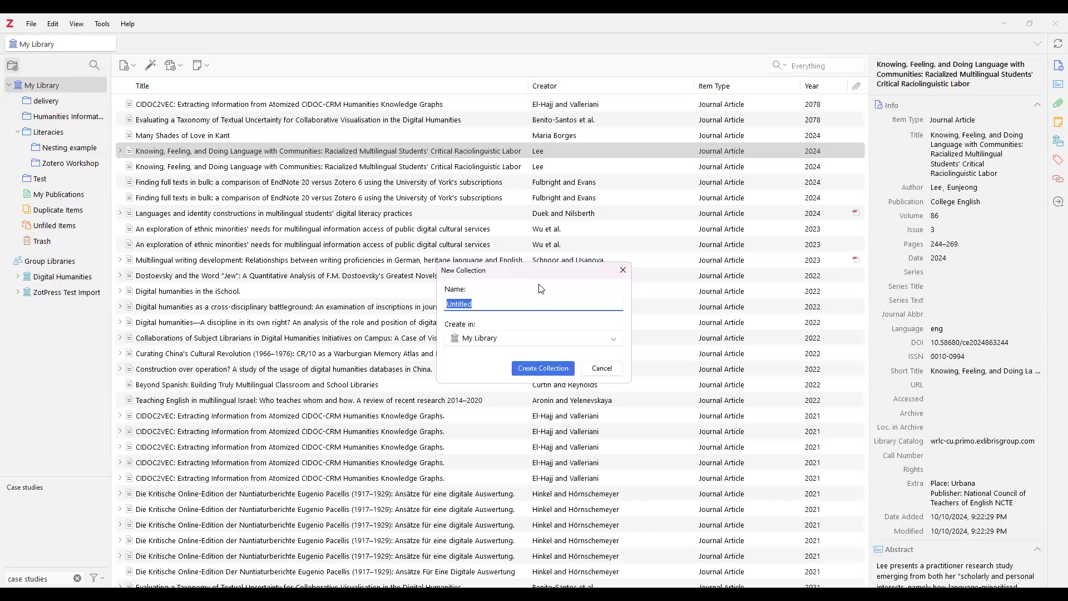
text(Zotero  Workshop Friday)
key(BackSpace)
click(535, 342)
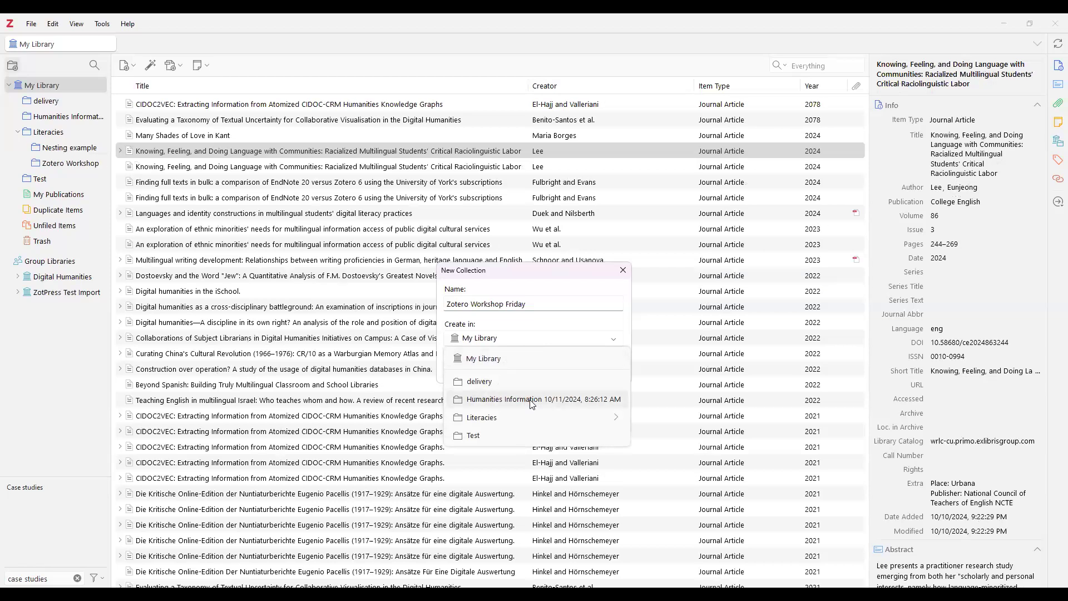
click(497, 360)
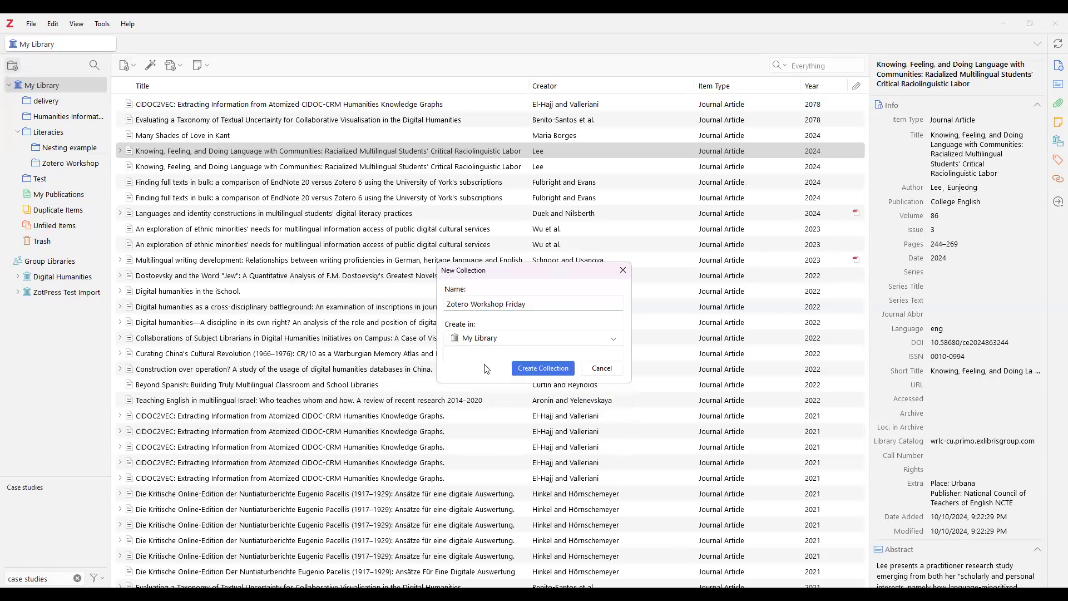
click(544, 369)
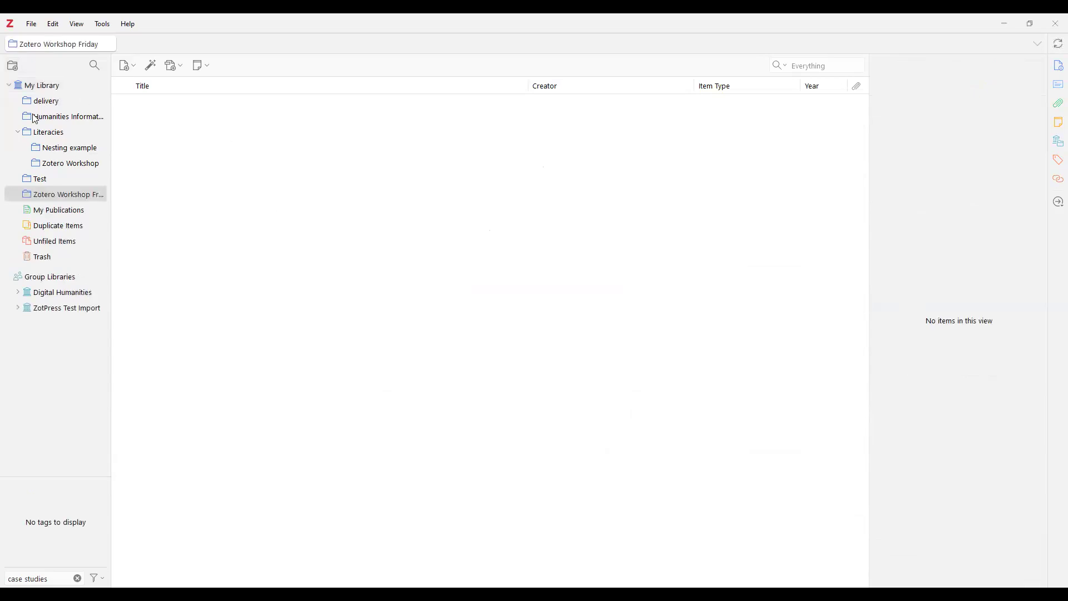
click(19, 132)
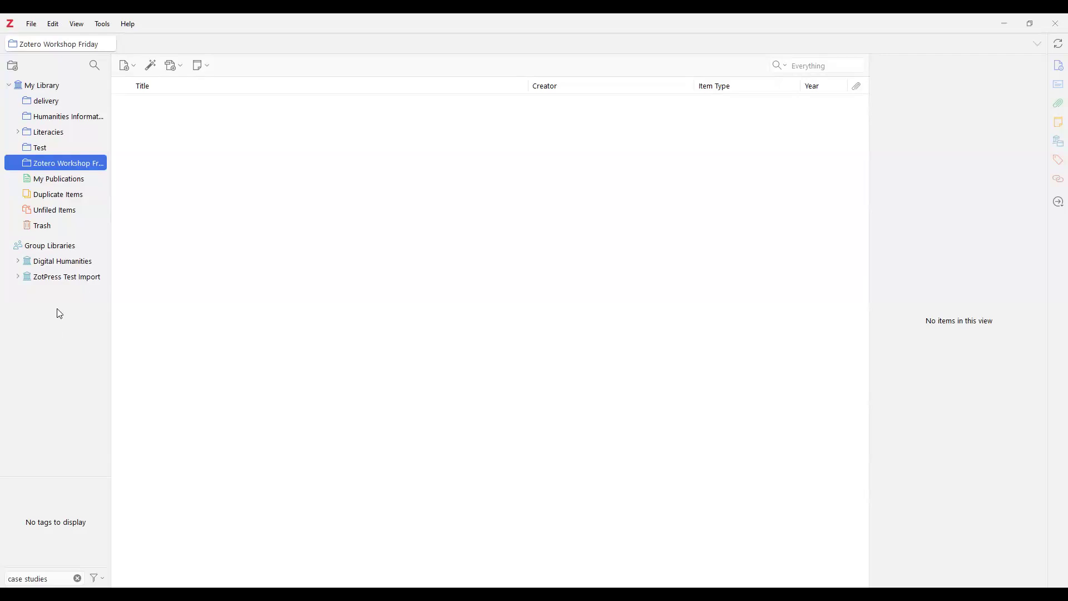
- Open the Digital Humanities group library, switch to Firefox, and search the Zotero groups for "digital"
click(54, 262)
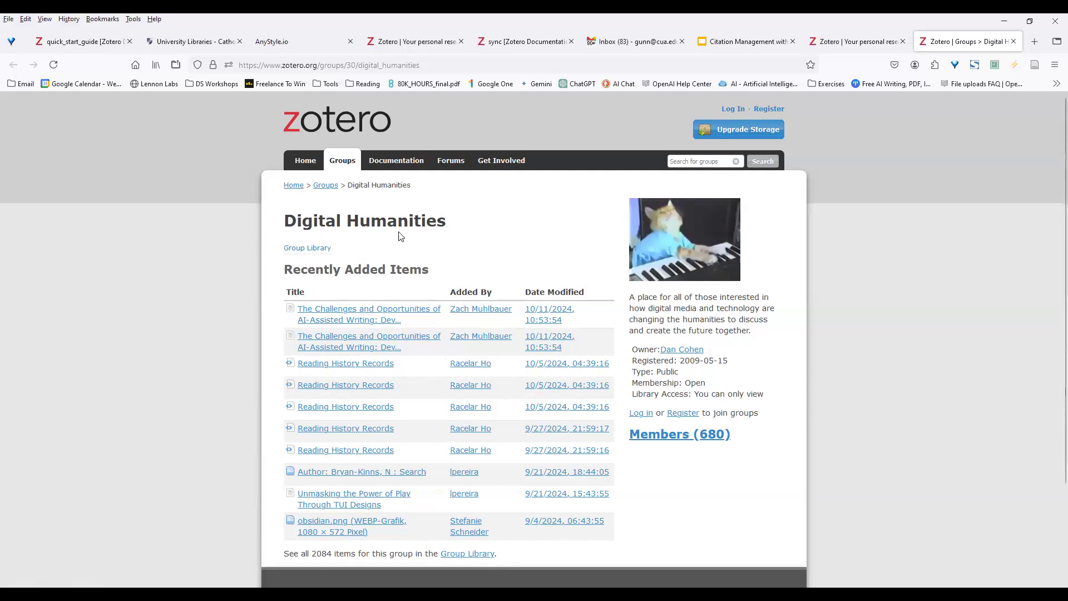
click(317, 189)
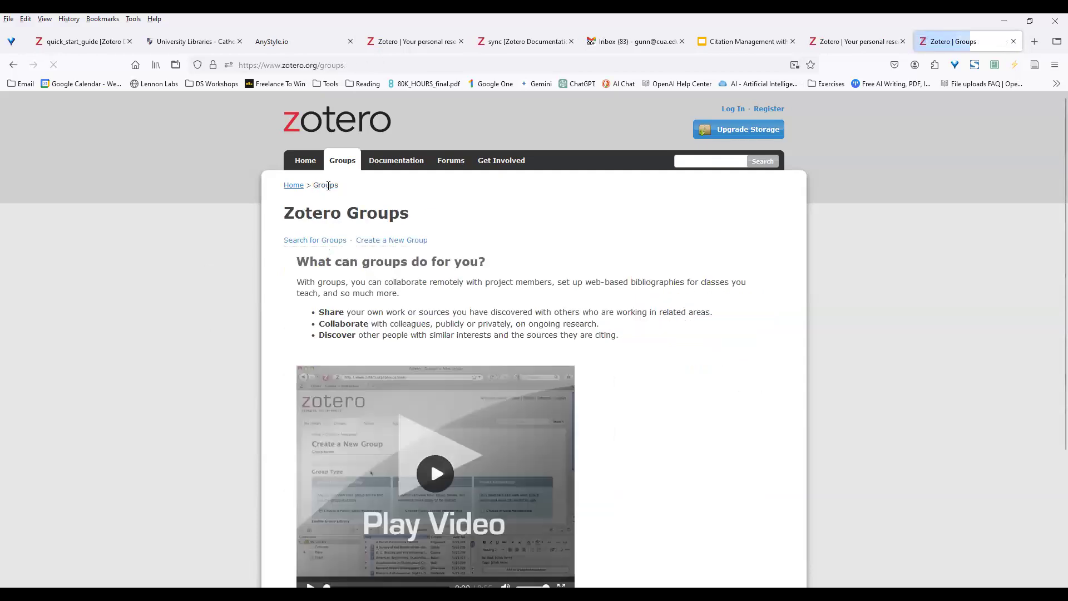
click(320, 245)
click(523, 207)
text(digital)
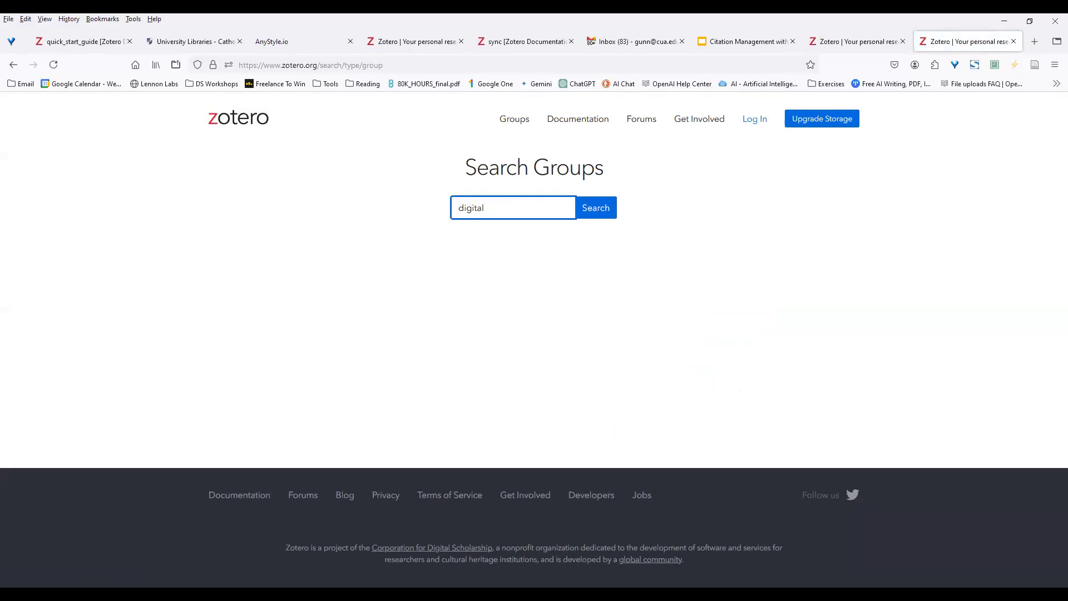
key(Return)
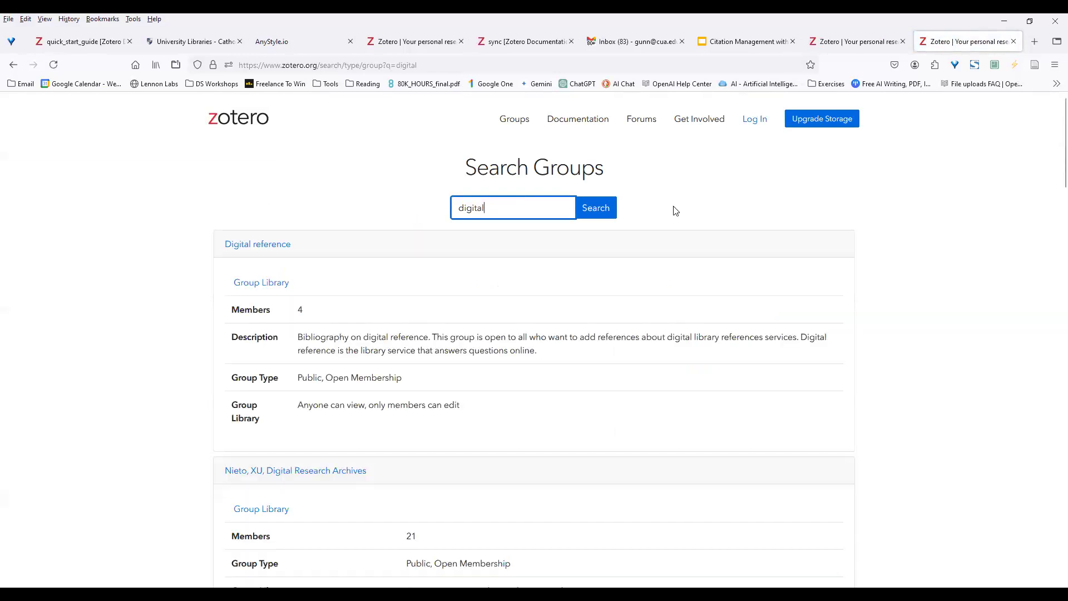
- Examine the group search results, including their member numbers, descriptions, membership types and library access
scroll(942, 258, down, 3)
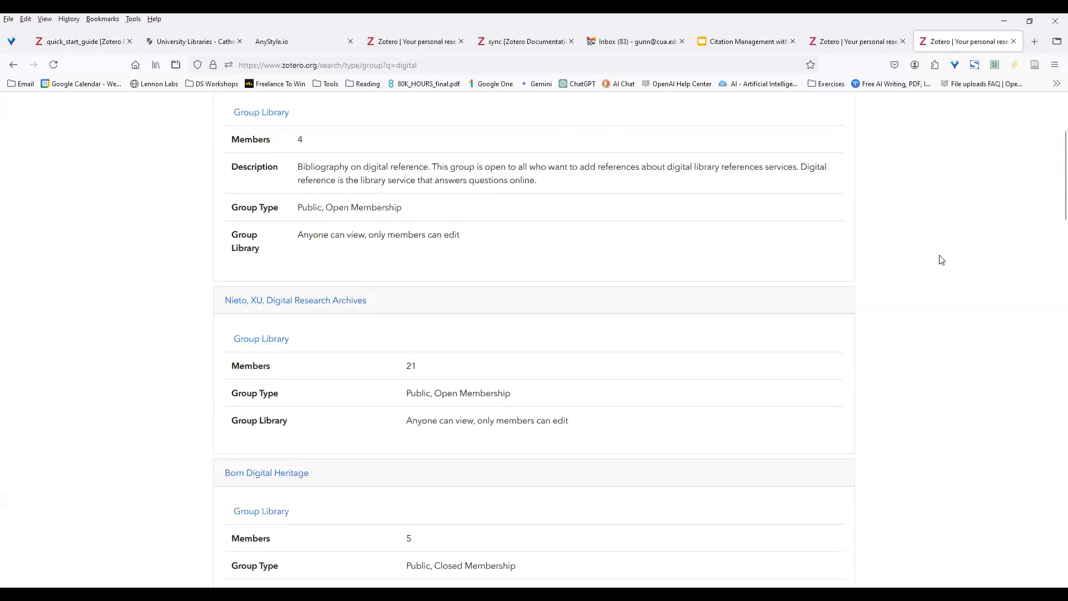
scroll(942, 260, down, 1)
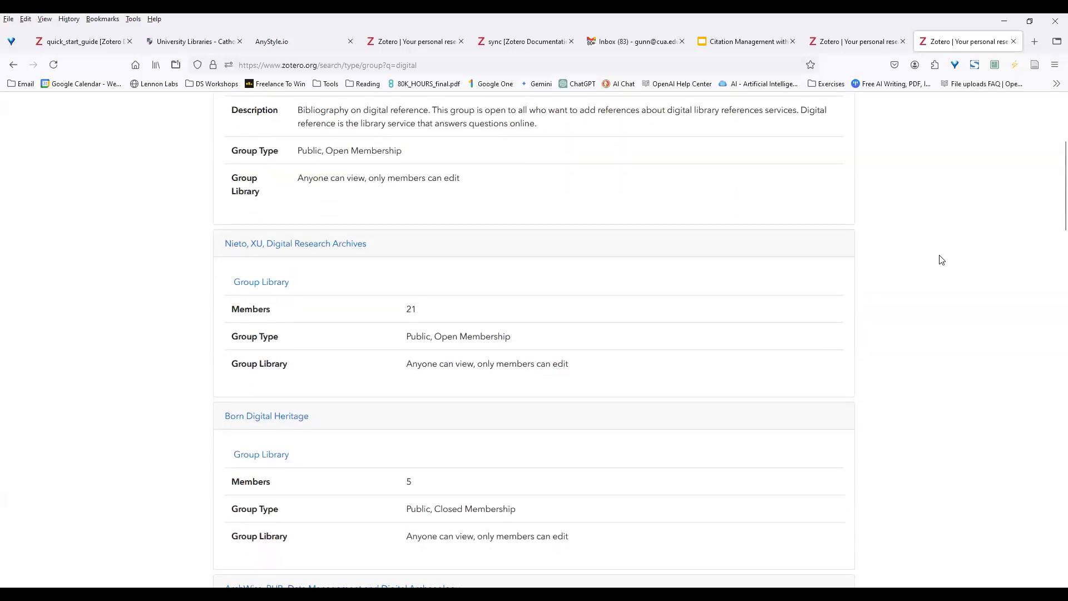
scroll(941, 260, down, 3)
scroll(942, 260, down, 5)
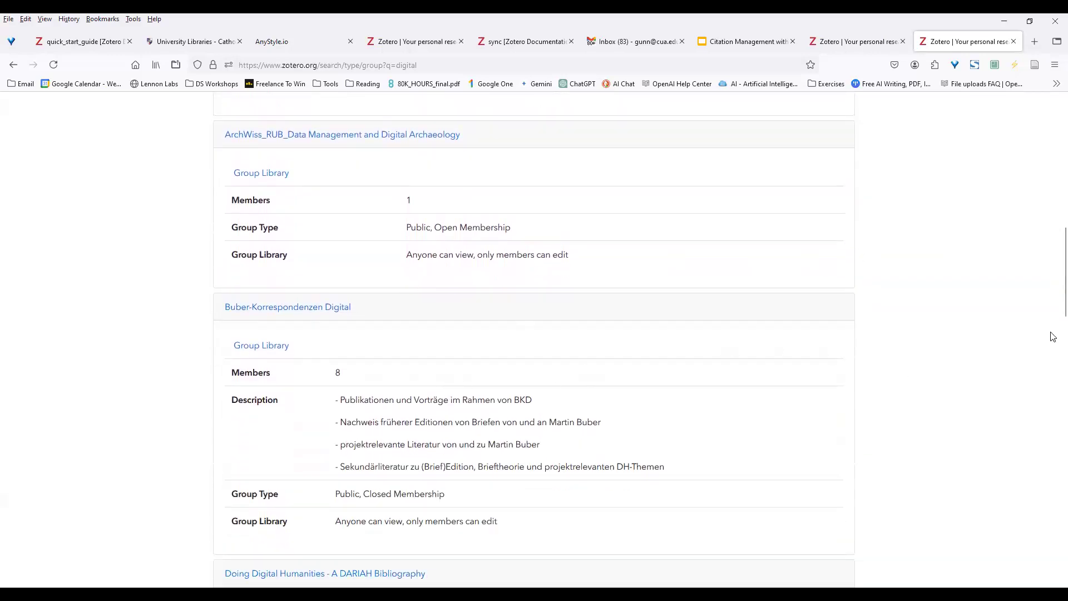
scroll(986, 342, down, 2)
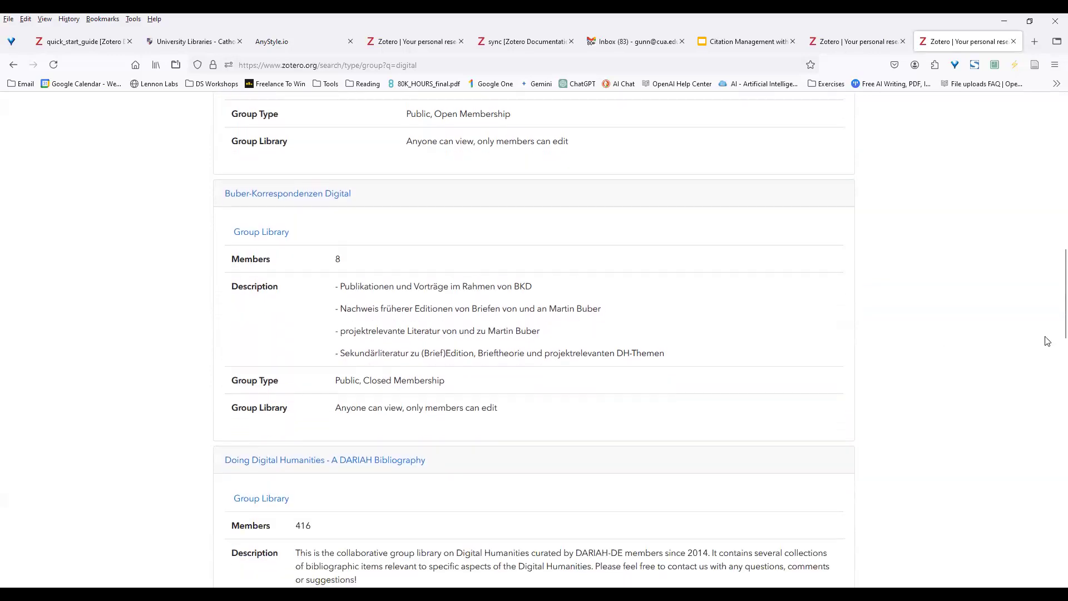
scroll(1029, 331, down, 1)
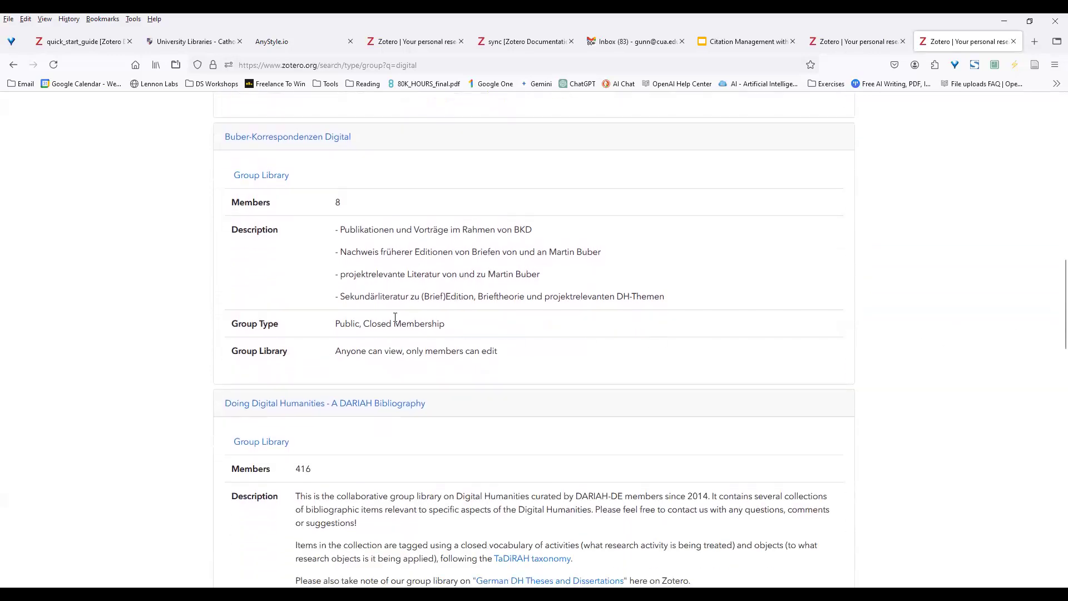
scroll(997, 334, down, 3)
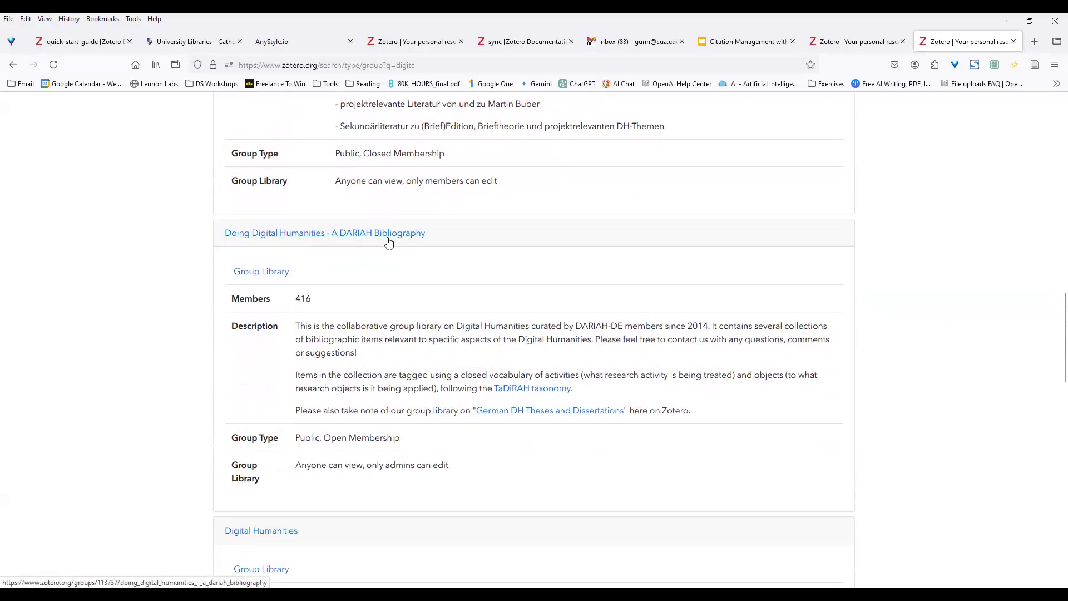
scroll(915, 391, down, 2)
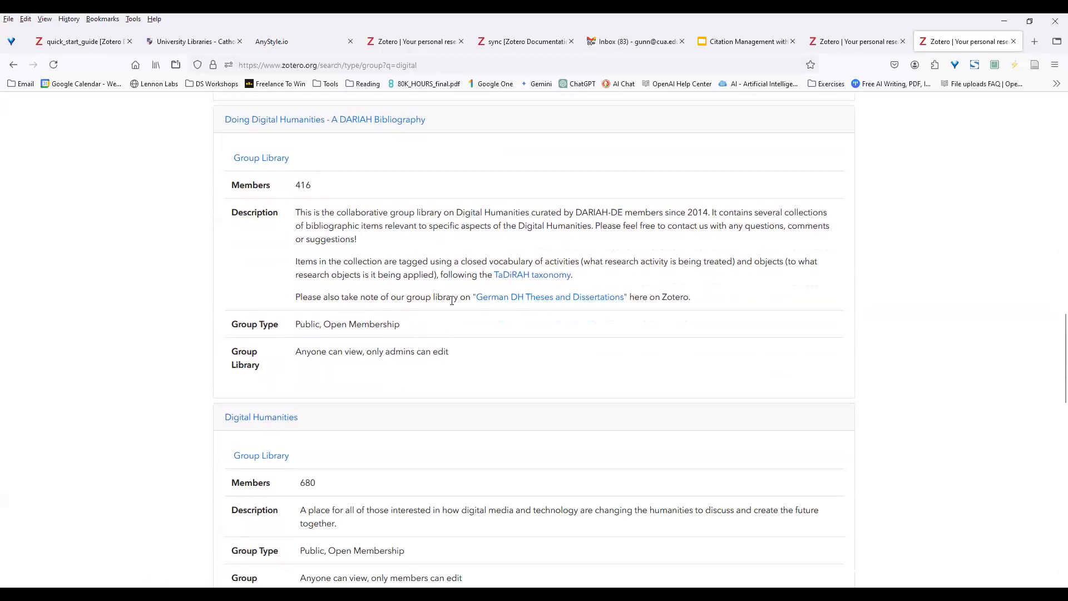
scroll(1020, 374, down, 2)
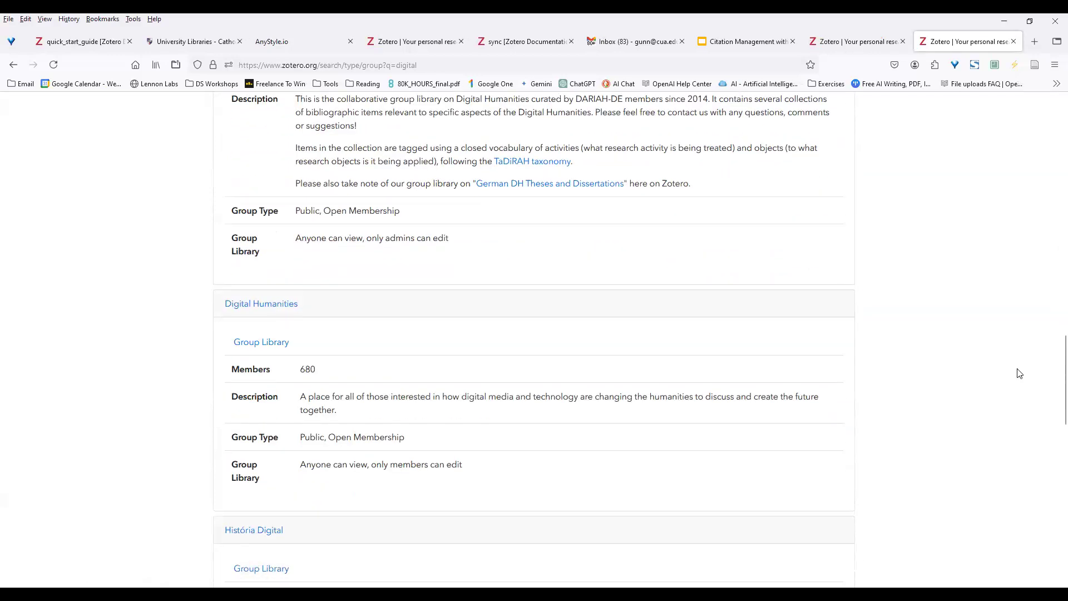
scroll(1019, 374, up, 4)
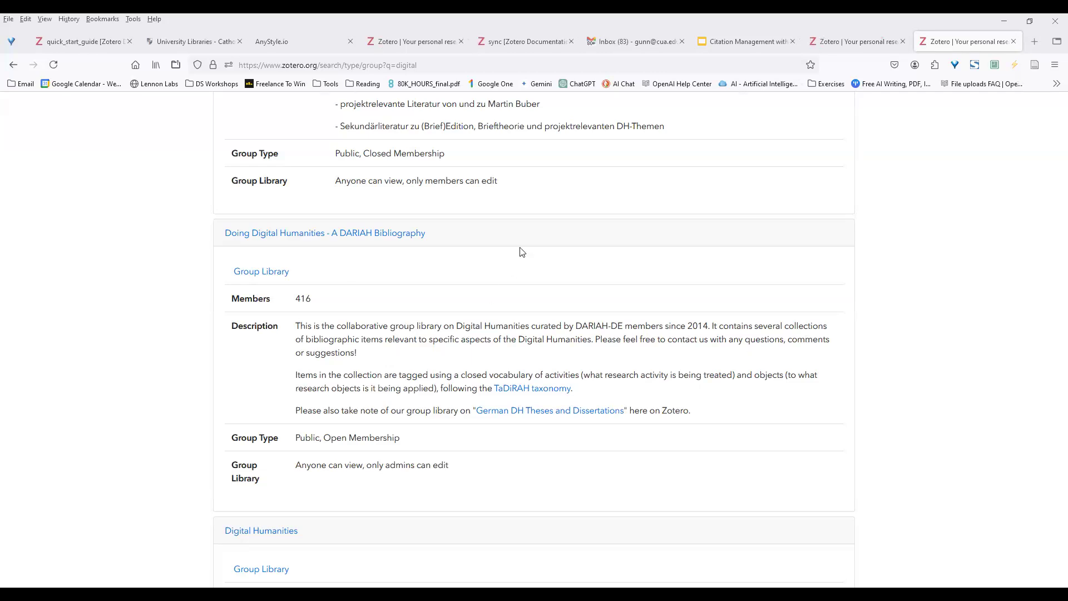
- Search the Catholic University Libraries website for "plato theory of forms" across all types of materials
key(ctrl+2)
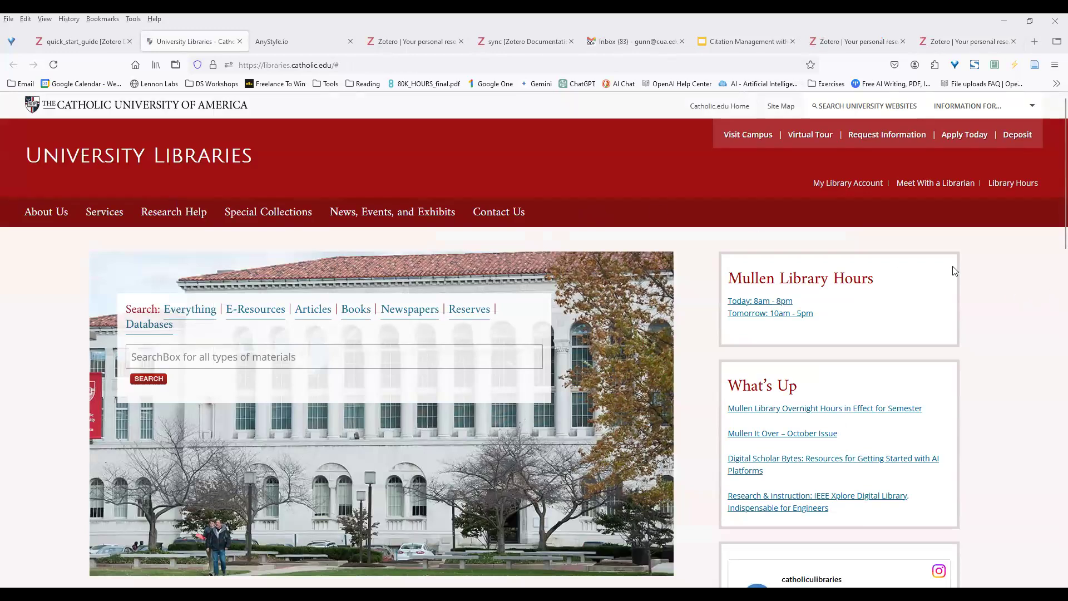
click(335, 352)
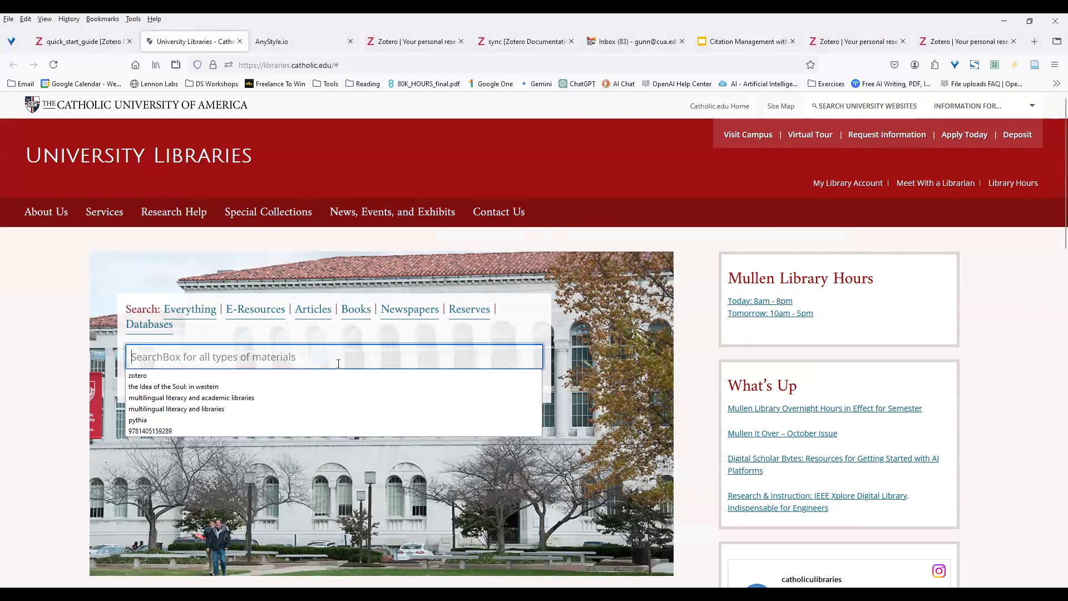
text(p)
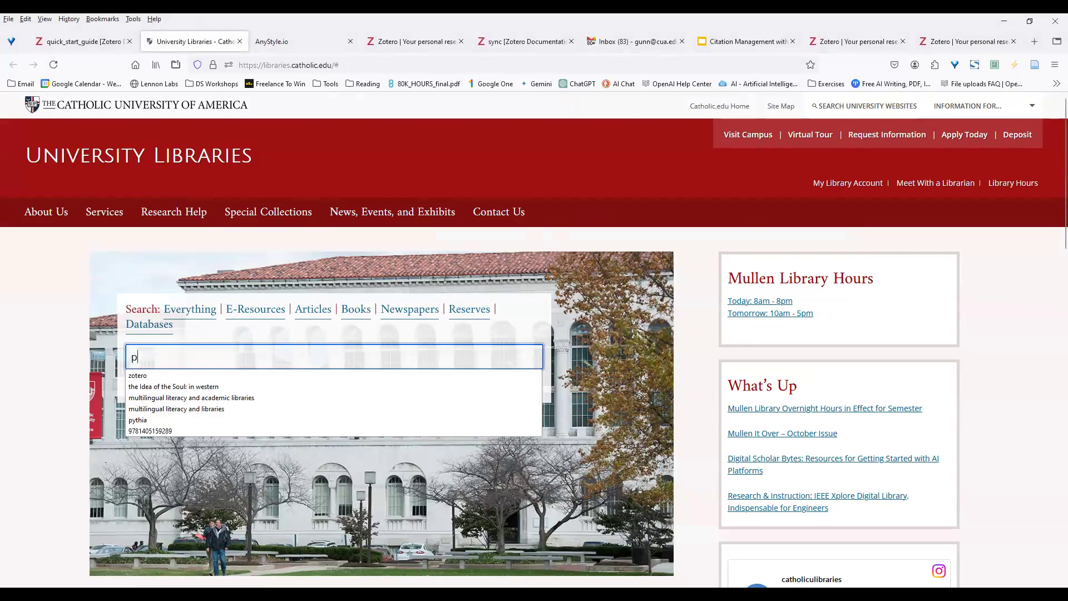
text(lato they)
key(BackSpace)
key(BackSpace)
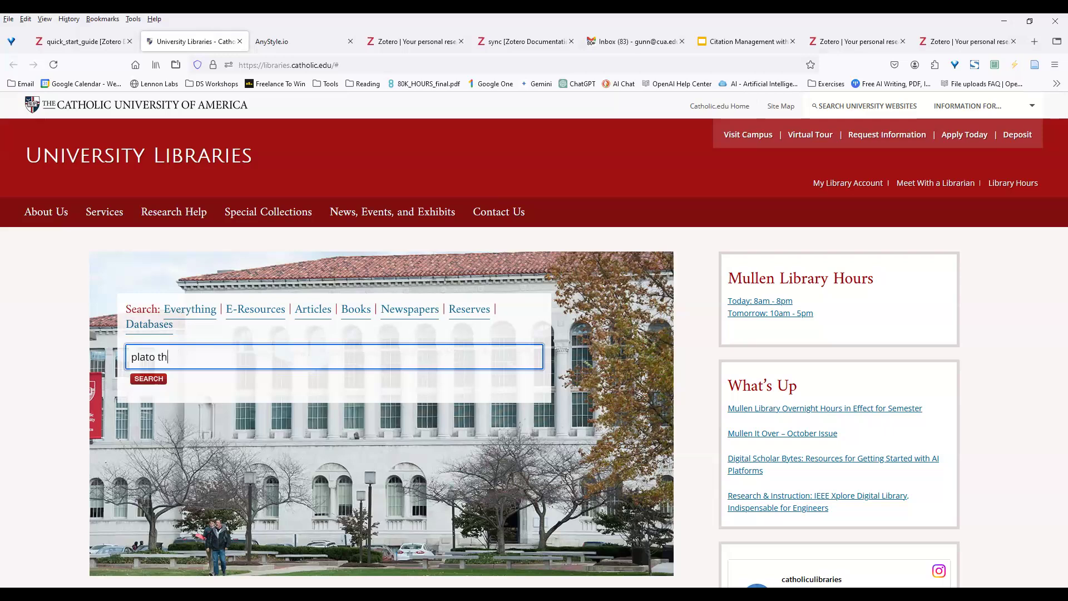
text(eory of forms)
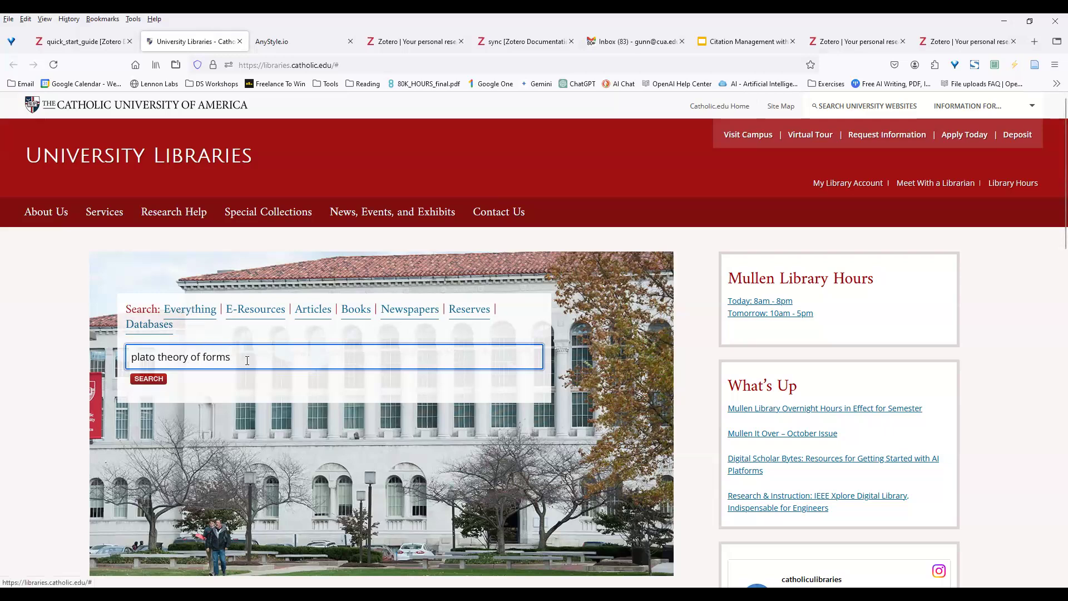
click(158, 381)
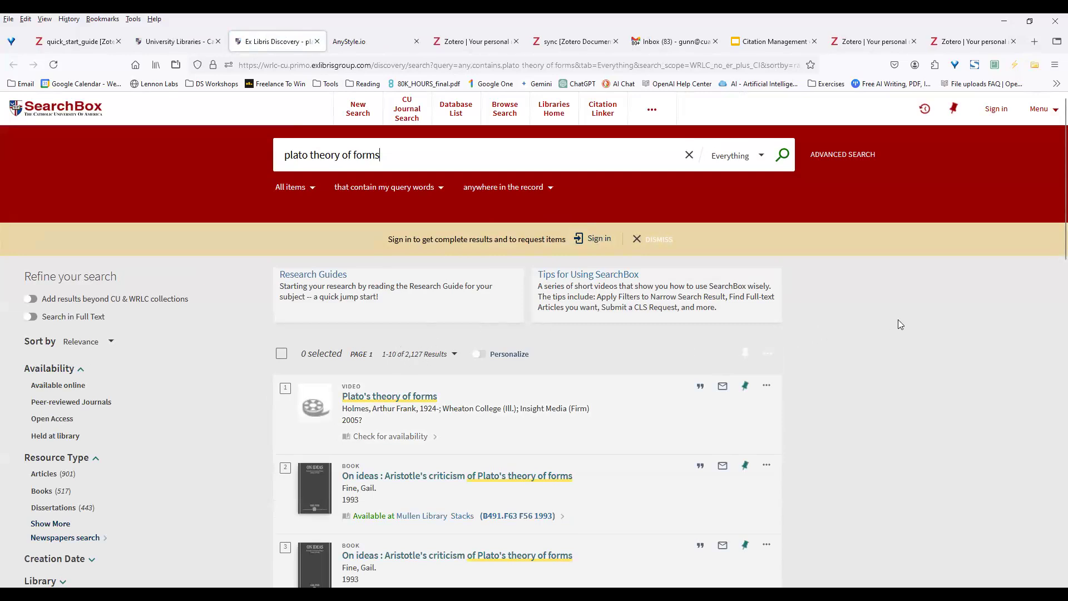
- Save all ten listed search results to the Zotero Workshop Friday collection with the Zotero Connector
scroll(899, 321, down, 2)
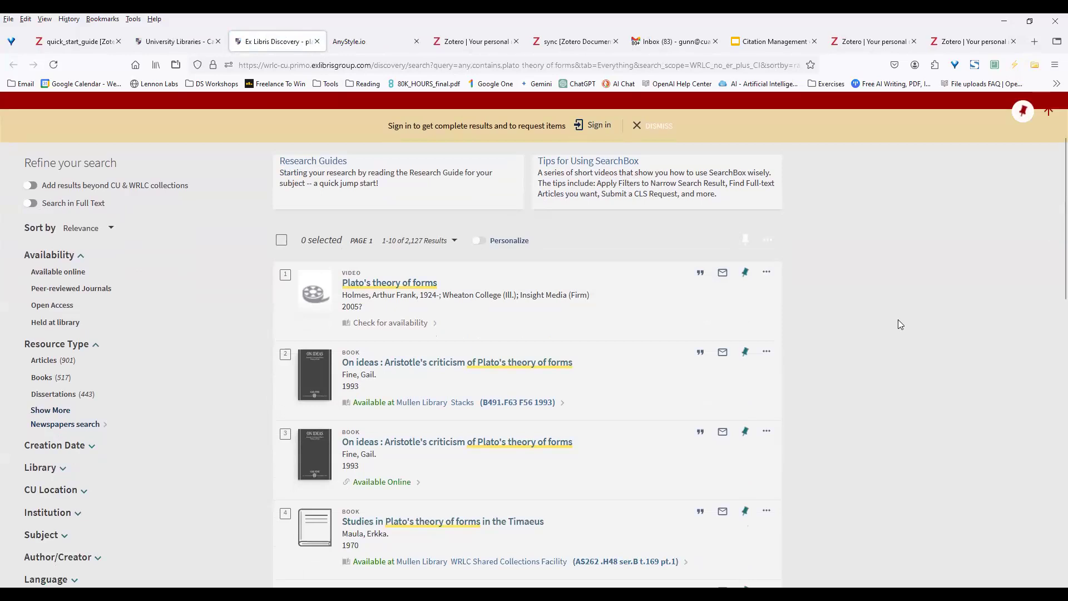
scroll(900, 324, down, 1)
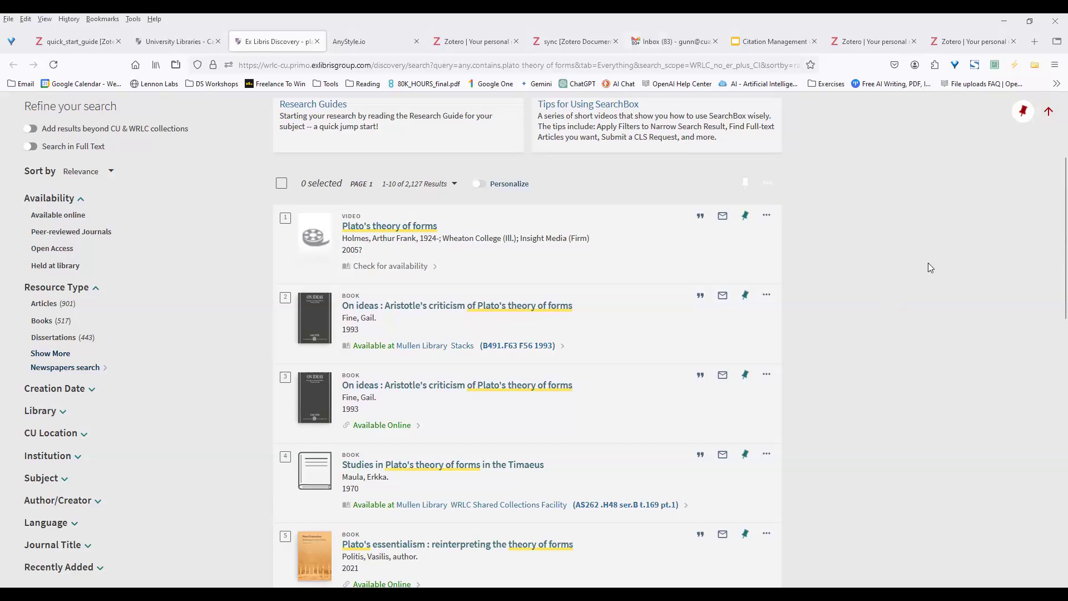
click(1038, 69)
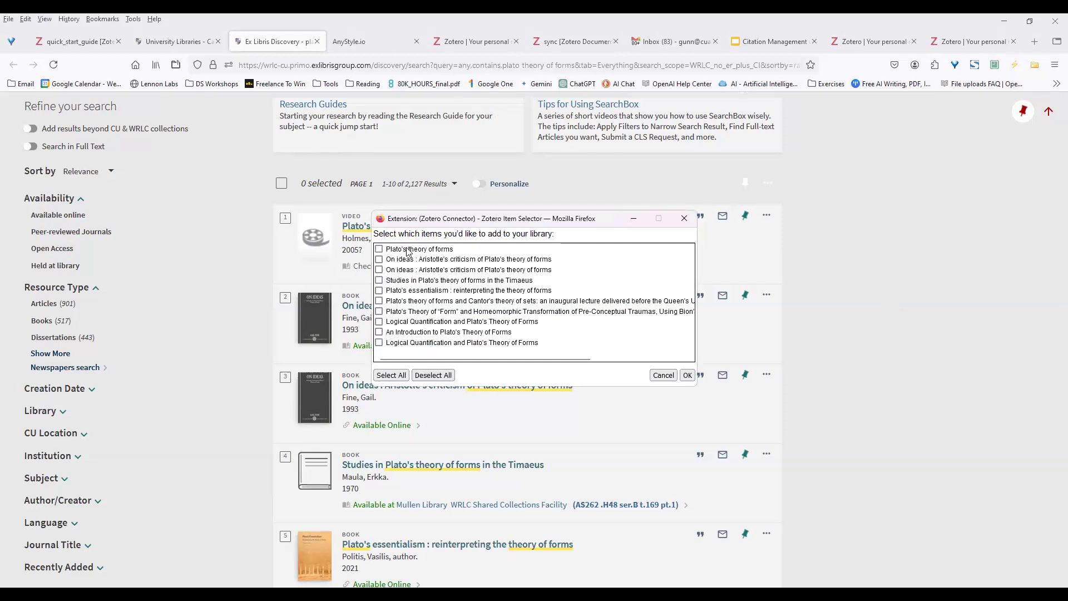
drag(695, 185, 732, 168)
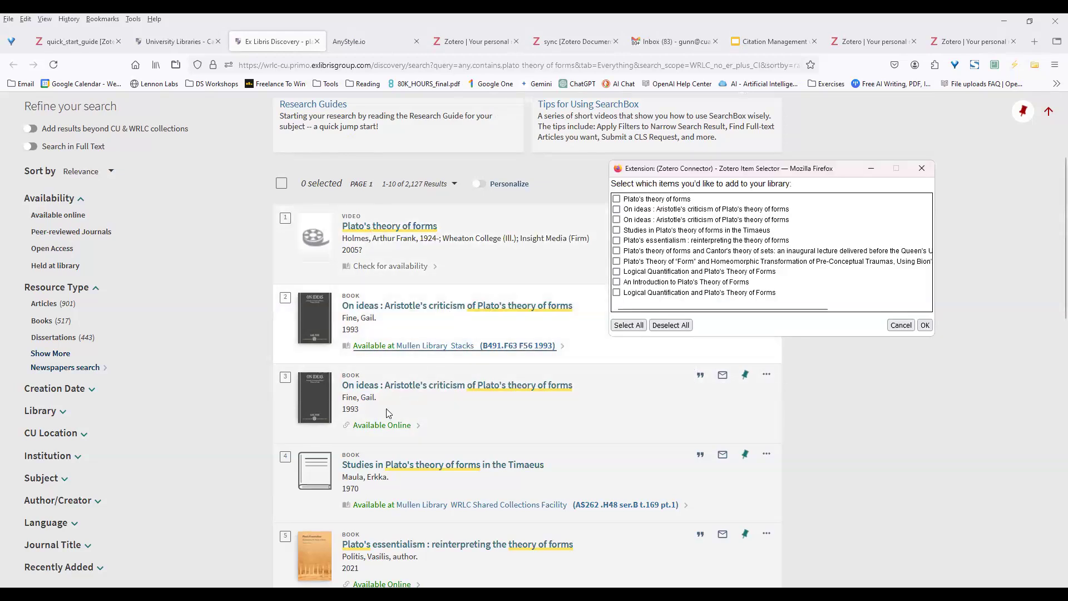
click(636, 331)
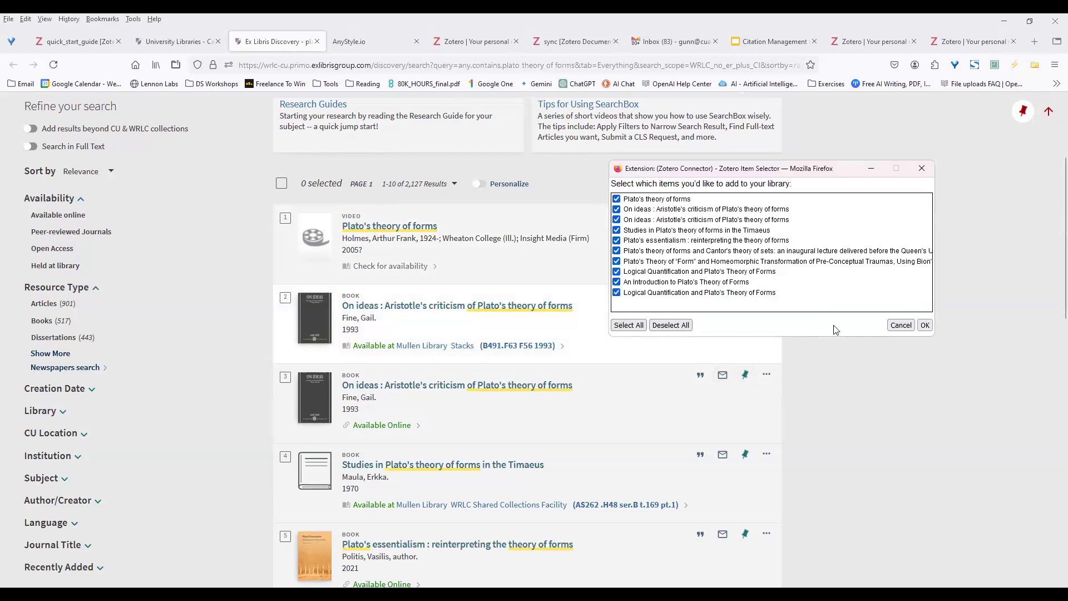
click(926, 325)
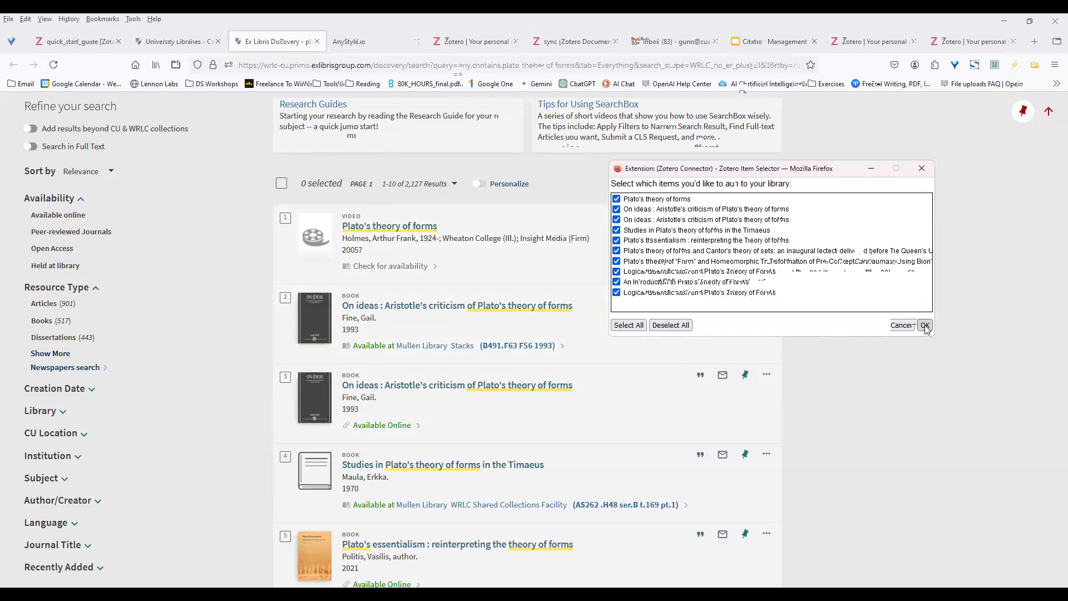
click(925, 326)
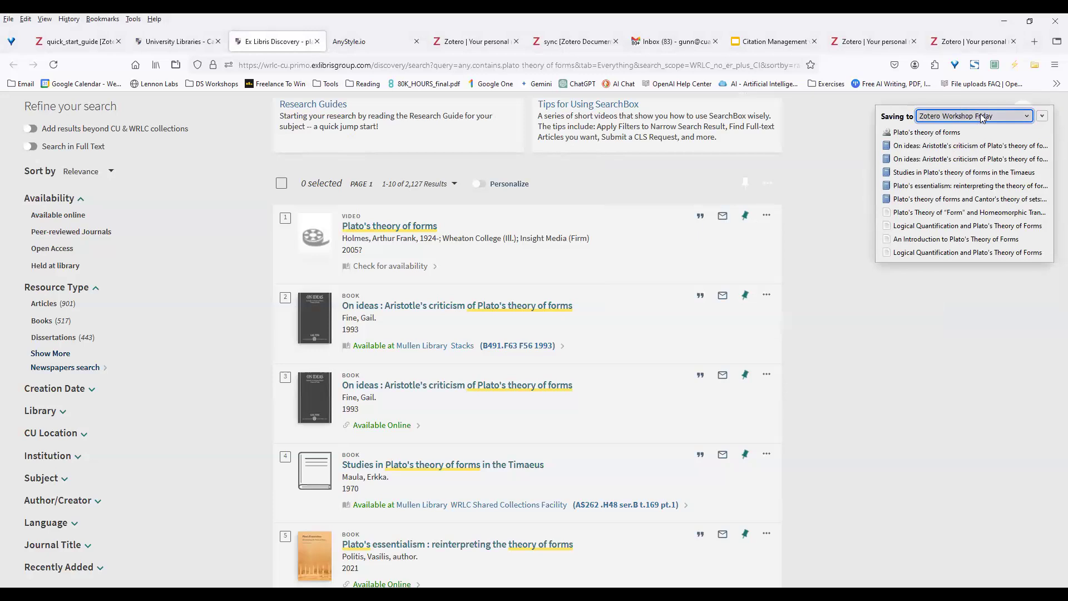
click(1027, 117)
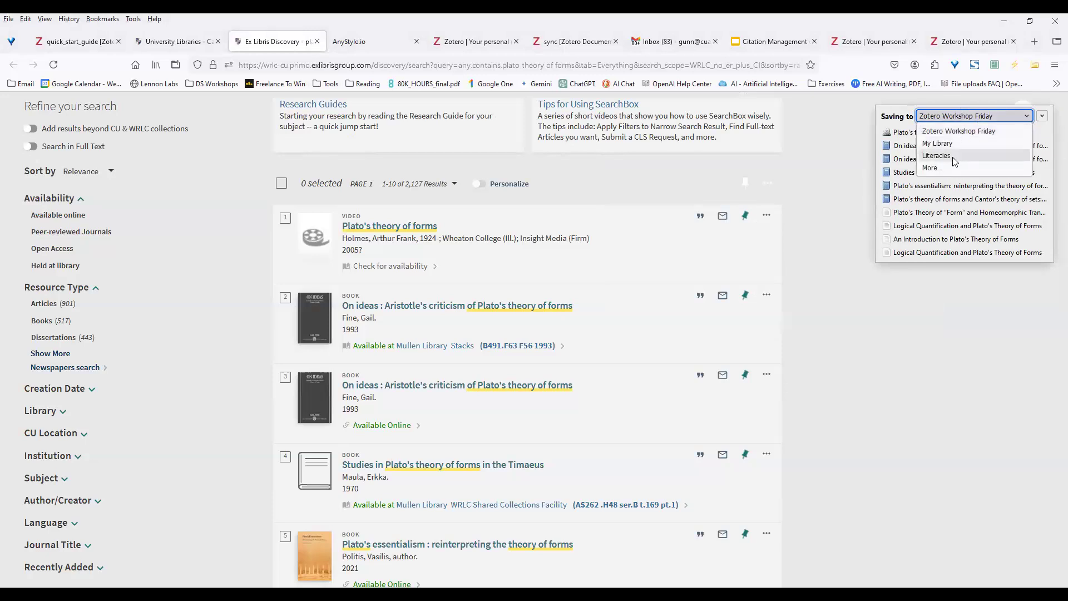
click(933, 168)
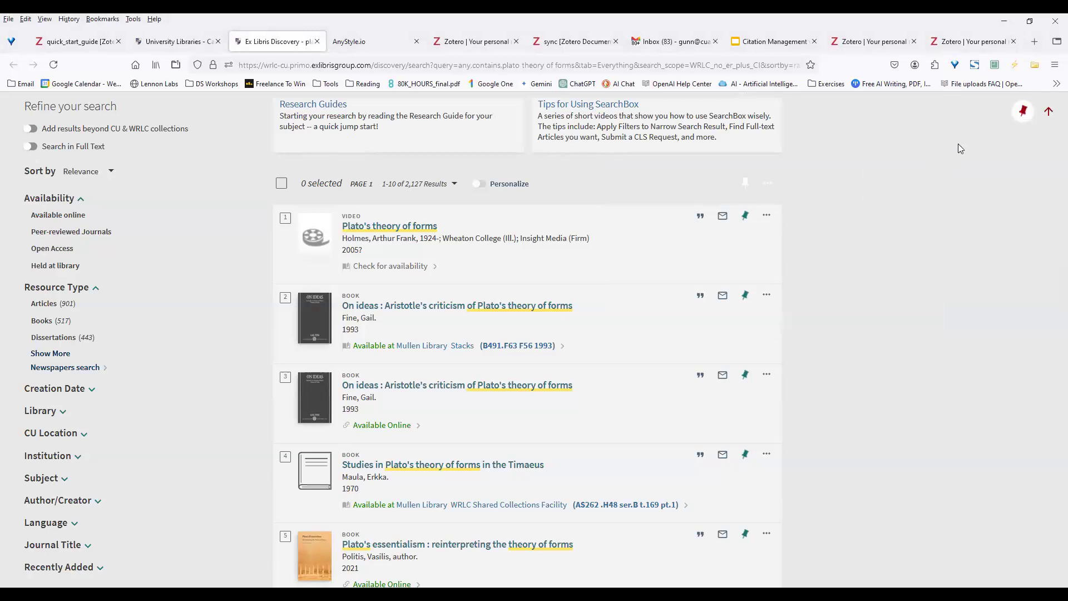
- Save only the last listed result, "Logical Quantification and Plato's Theory of Forms", with the Zotero Connector
click(1037, 65)
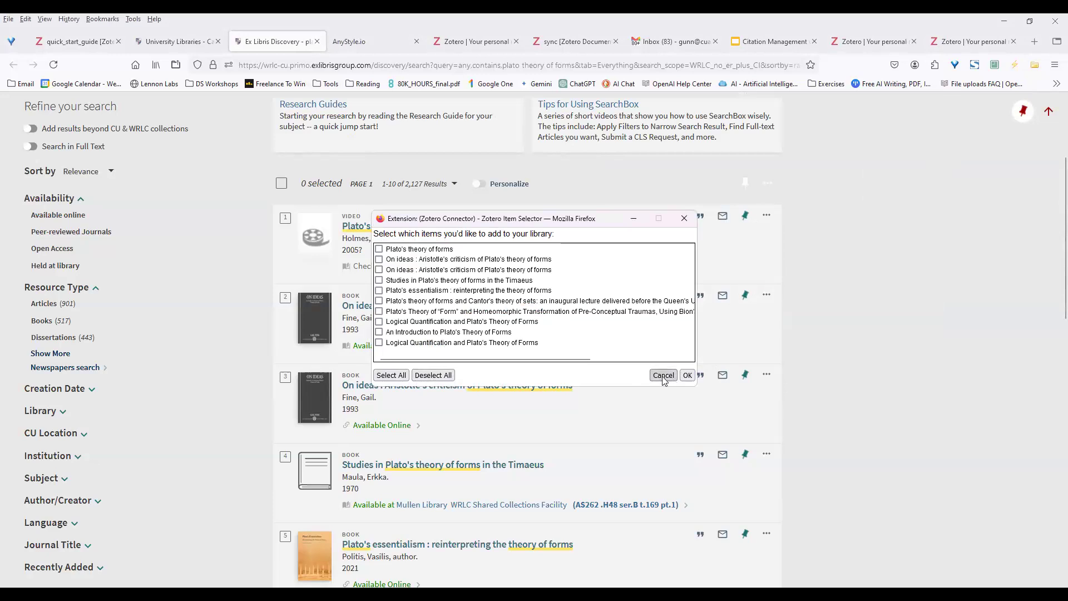
click(1036, 65)
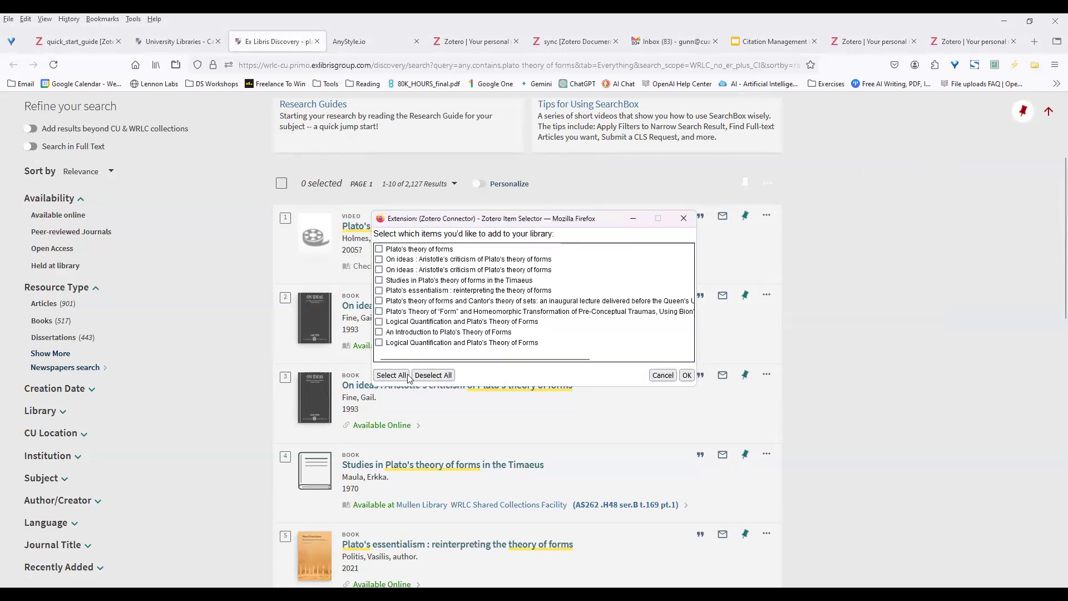
click(380, 343)
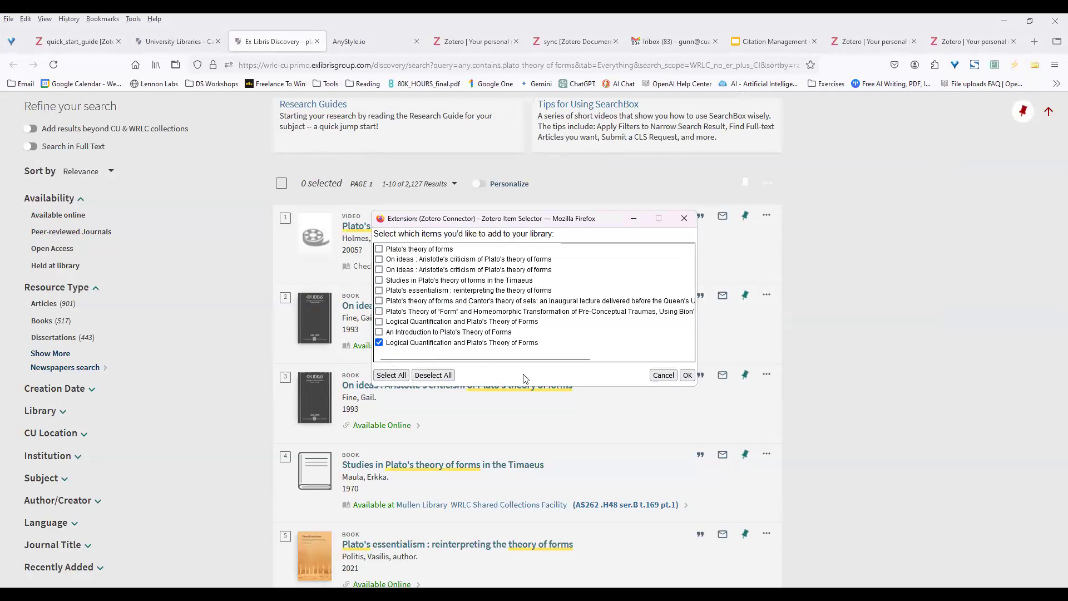
click(688, 375)
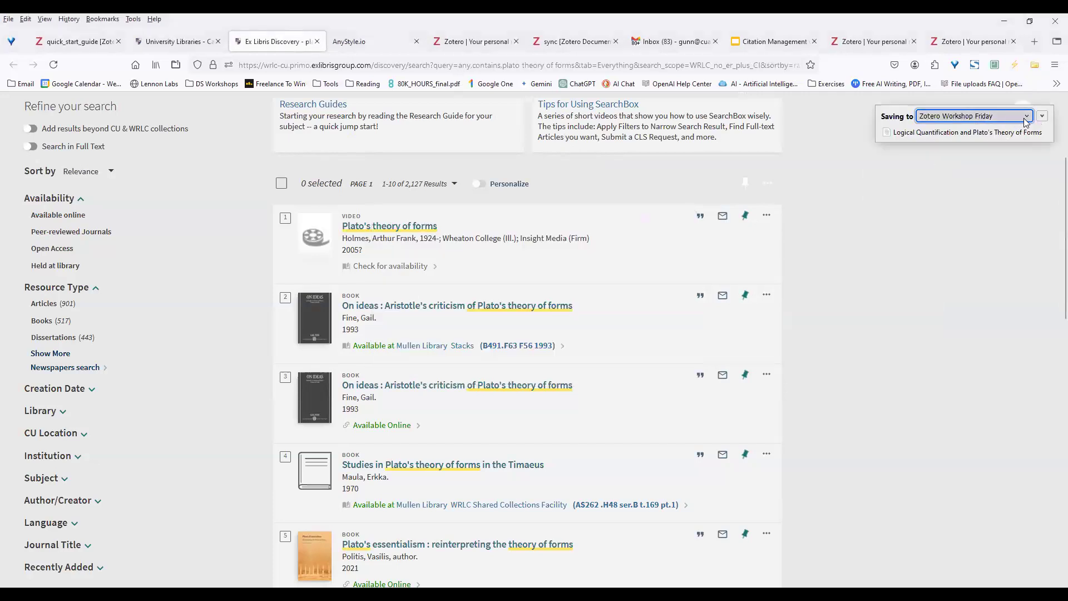
- Expand the save destination's collection tree, keep Zotero Workshop Friday without adding tags, and finish the save
click(1043, 117)
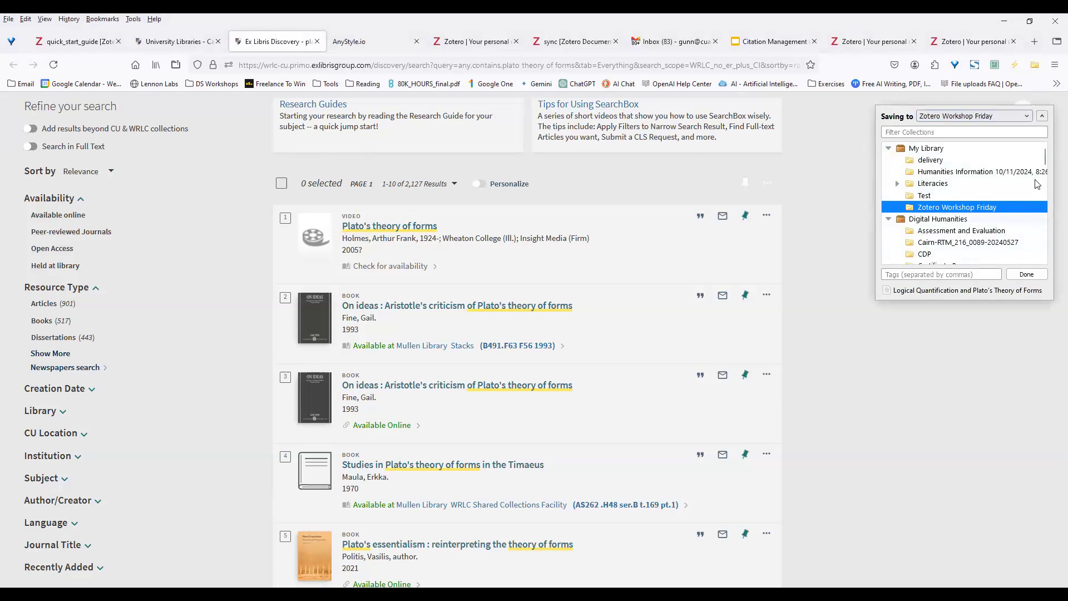
drag(1047, 167, 1021, 167)
click(964, 273)
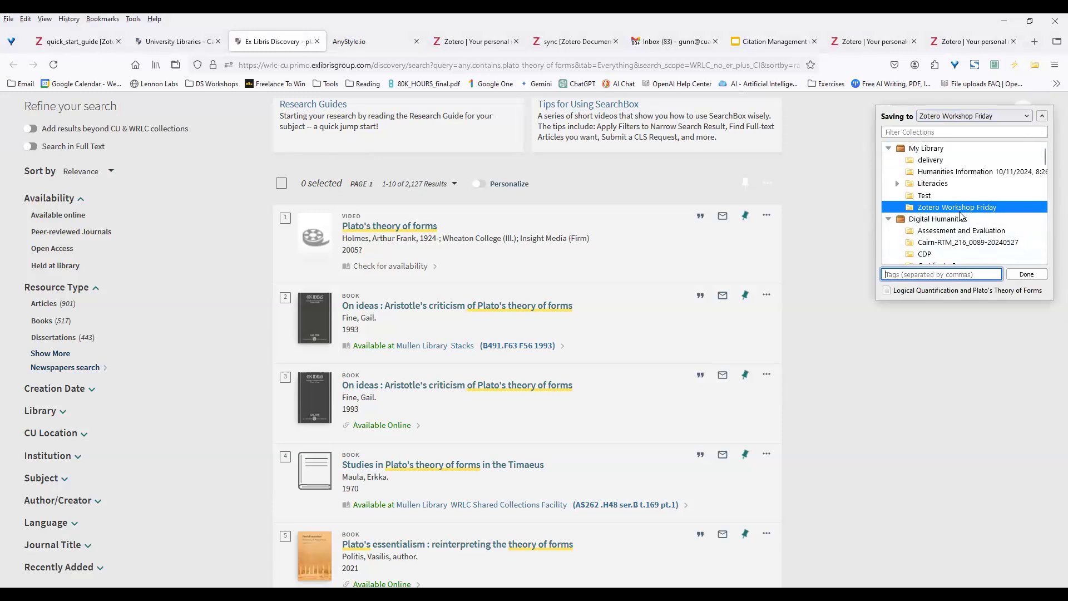
click(1026, 275)
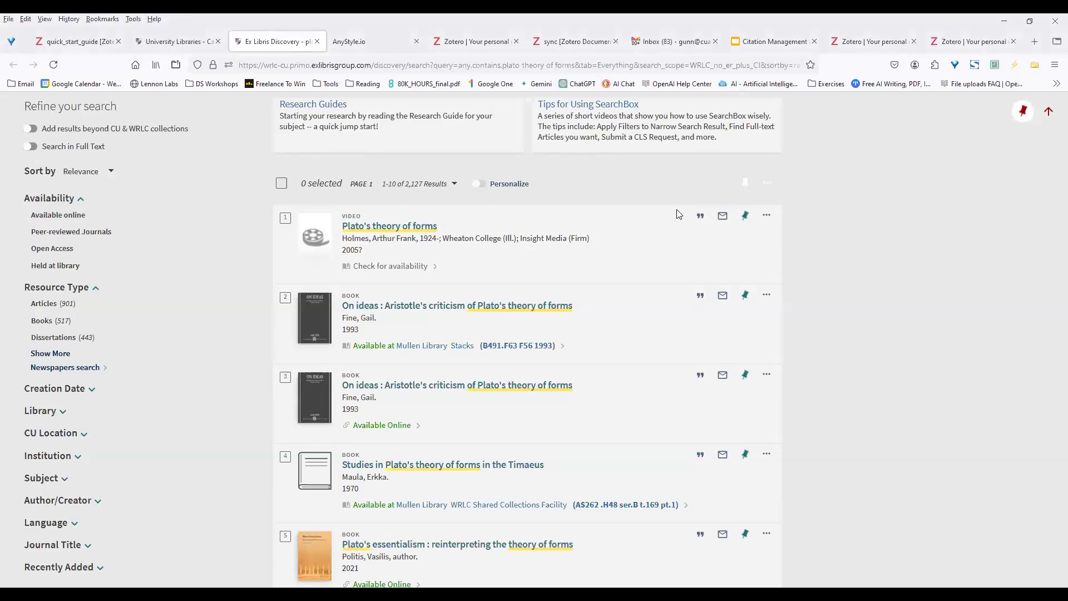
- Switch to Zotero and examine the metadata, abstract, collections and tags of "Plato's essentialism: reinterpreting the theory of forms"
key(alt+Tab)
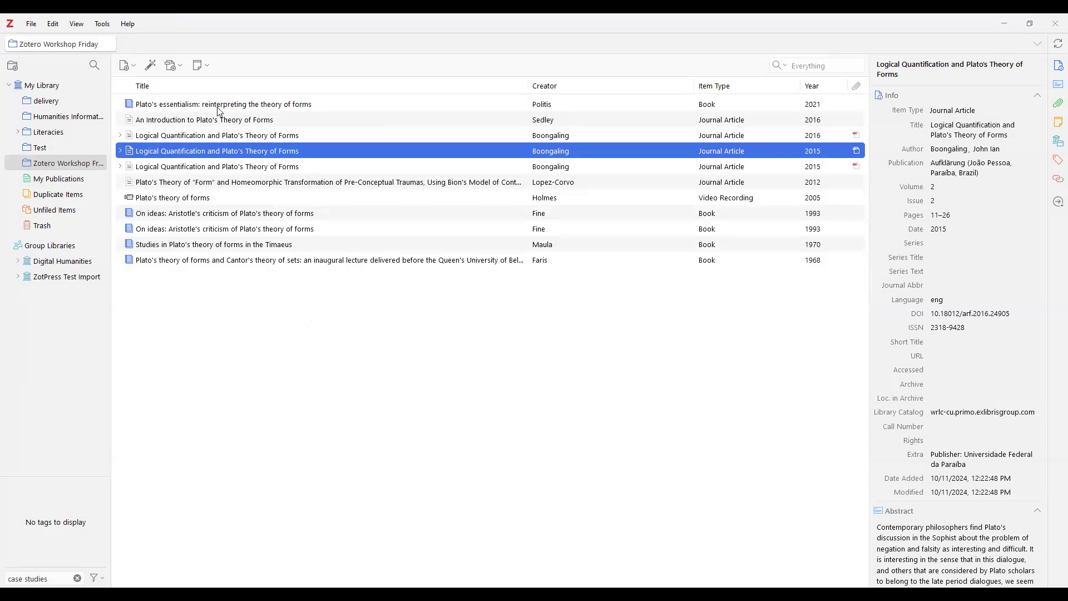
click(146, 121)
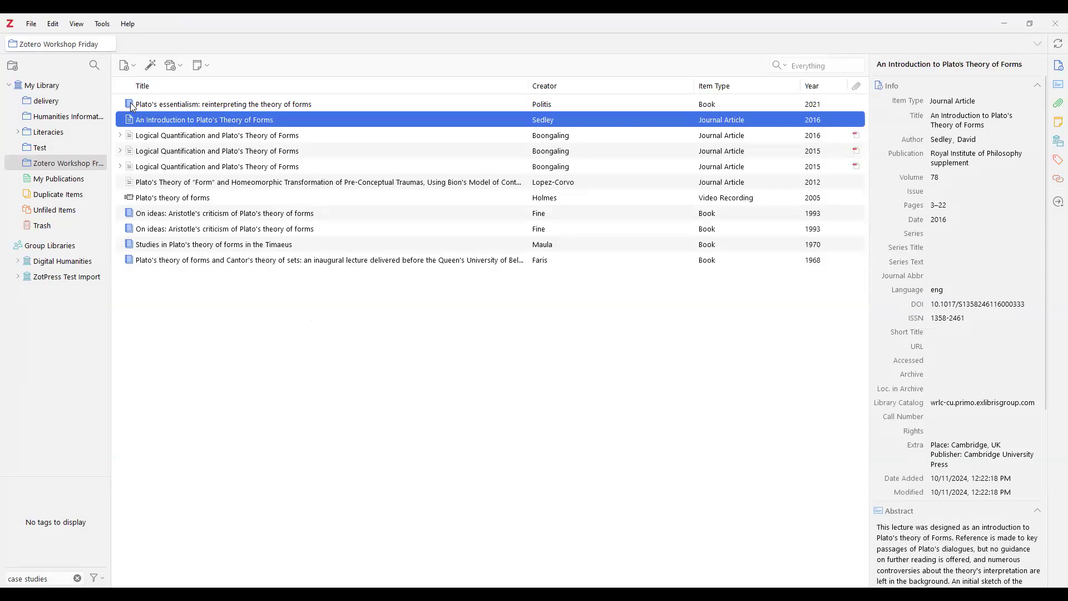
click(219, 106)
click(219, 122)
click(283, 105)
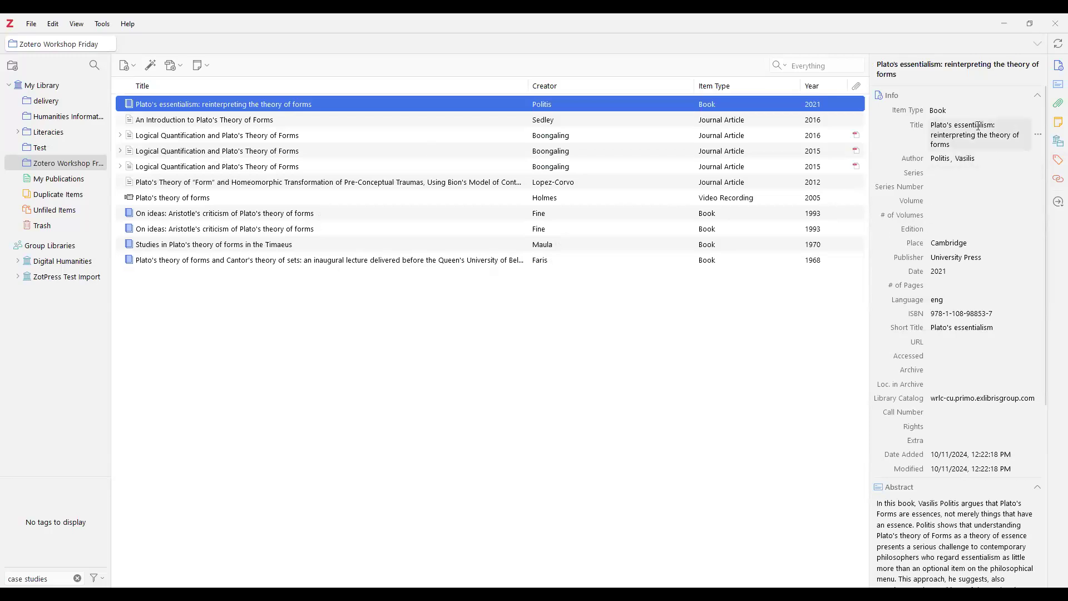
scroll(980, 127, down, 2)
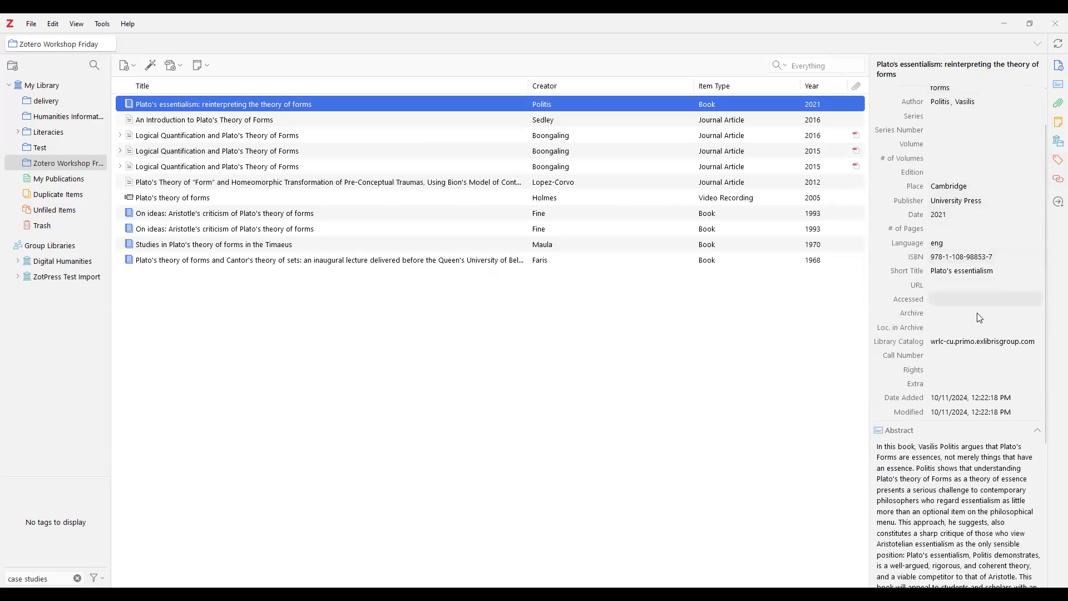
scroll(976, 312, down, 2)
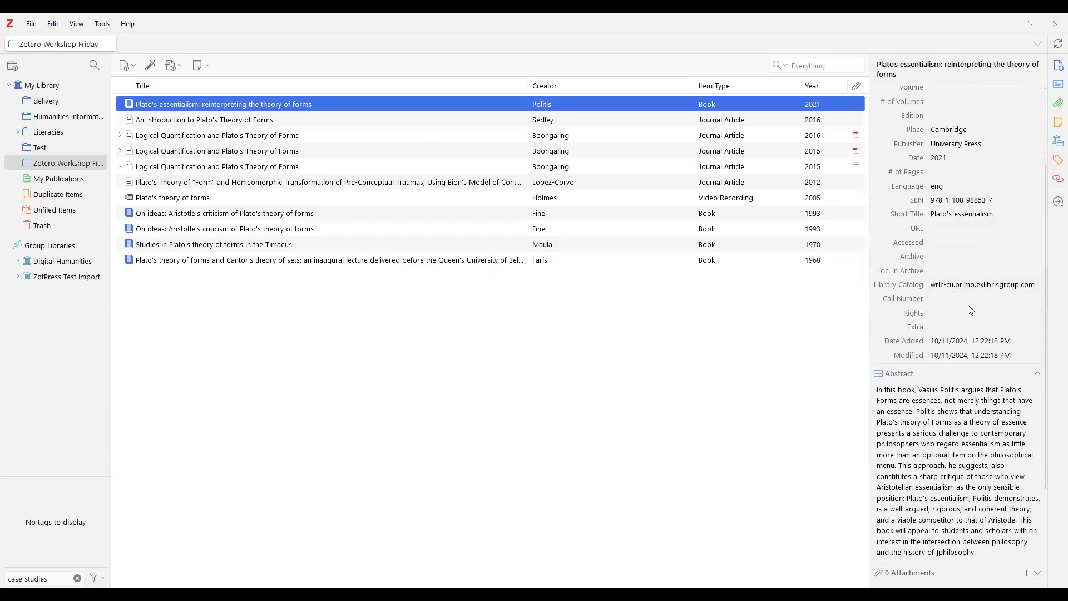
scroll(971, 310, down, 5)
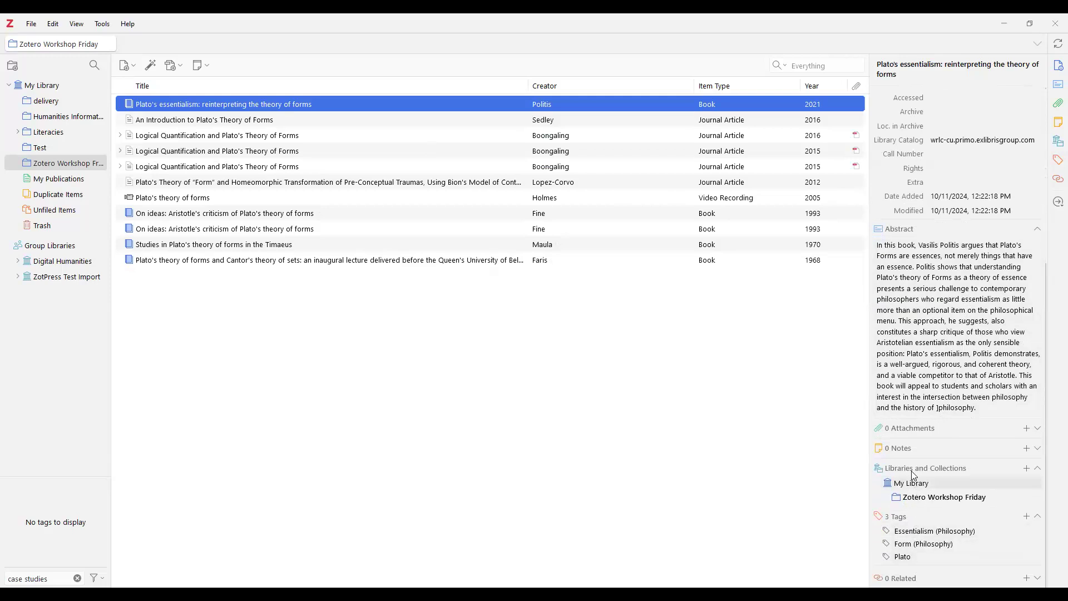
scroll(949, 275, up, 5)
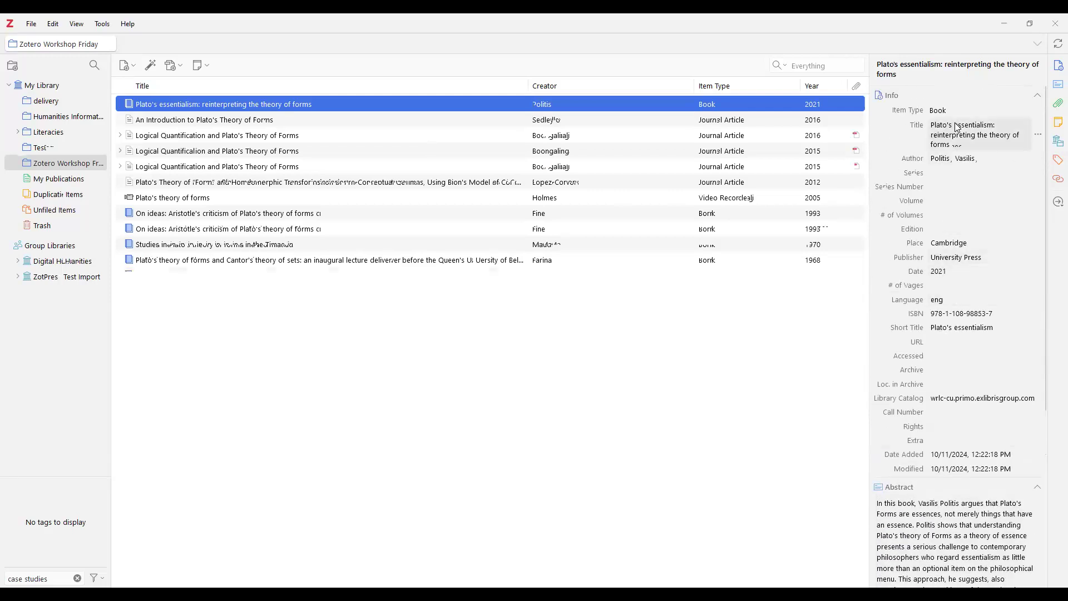
- View the available engines in the Article Lookup Engine Manager and close it
click(1055, 205)
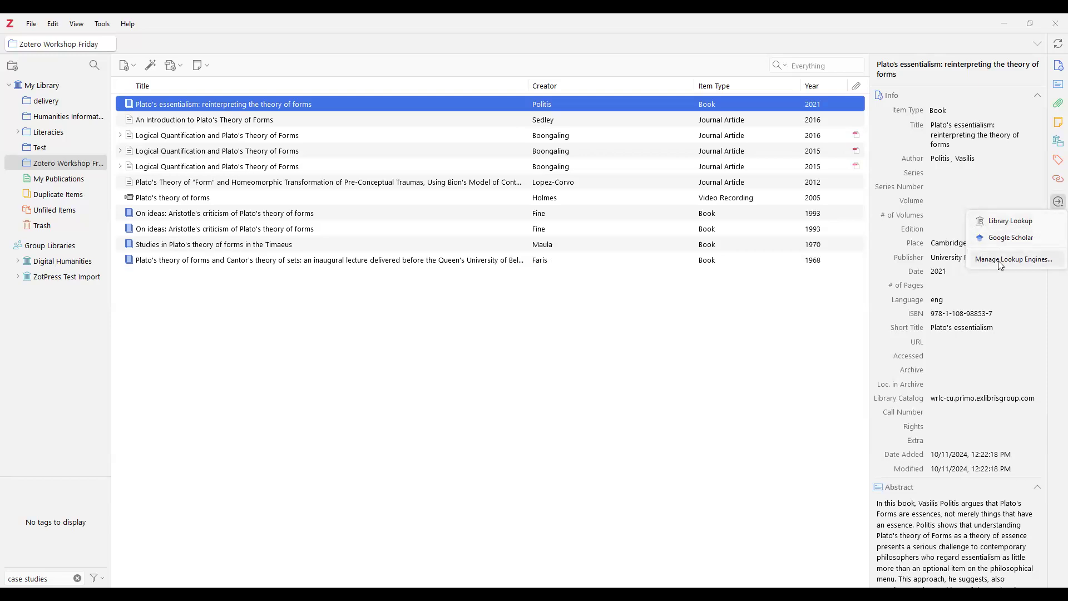
click(1023, 260)
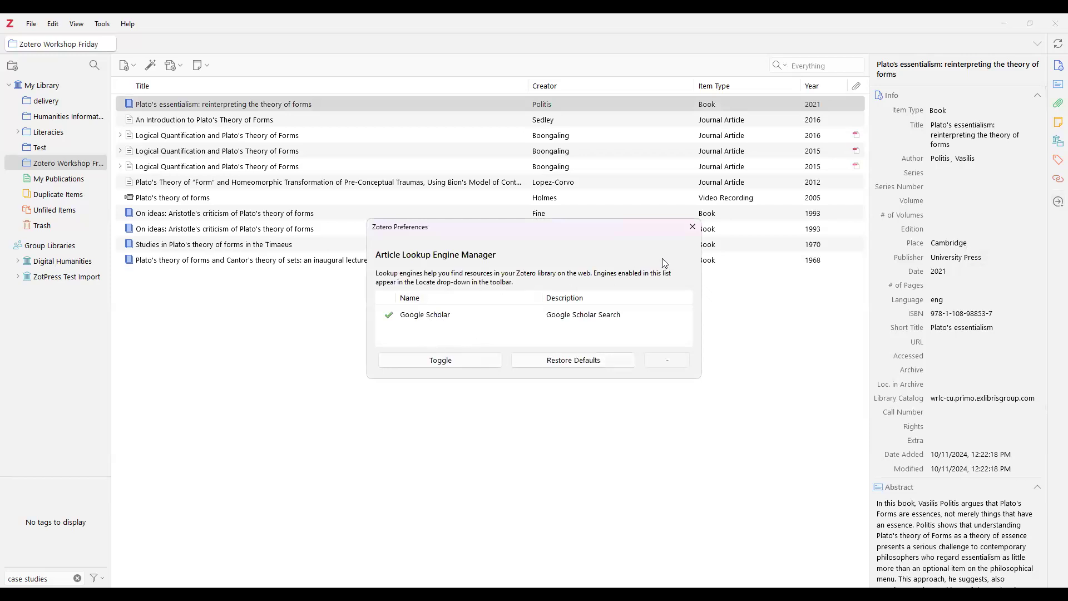
click(693, 229)
- Look up "Plato's essentialism: reinterpreting the theory of forms" in Google Scholar and return to Zotero
click(1058, 202)
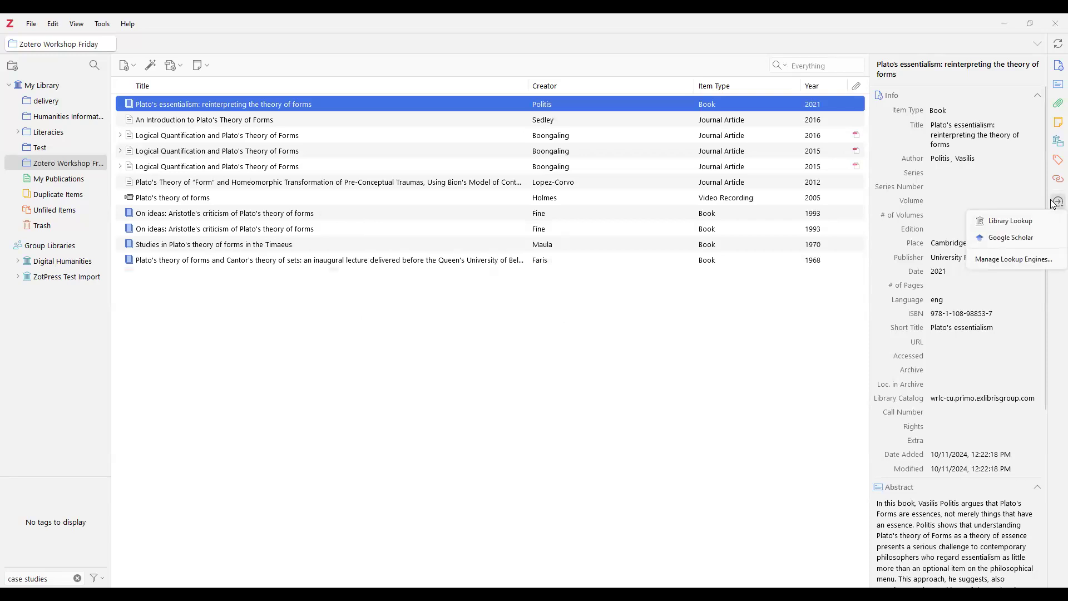
click(1029, 239)
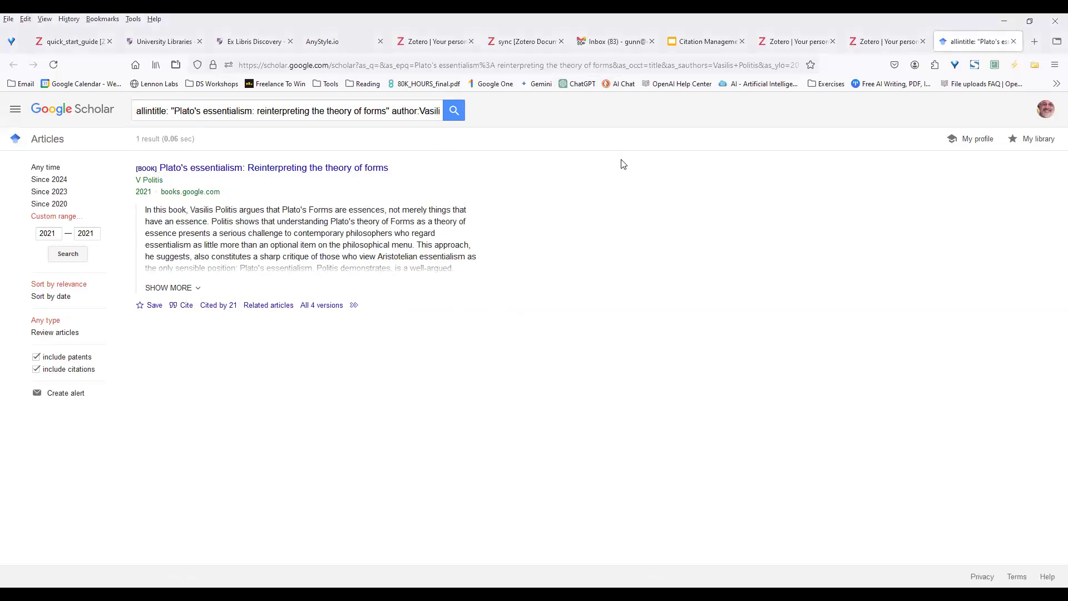
click(1004, 21)
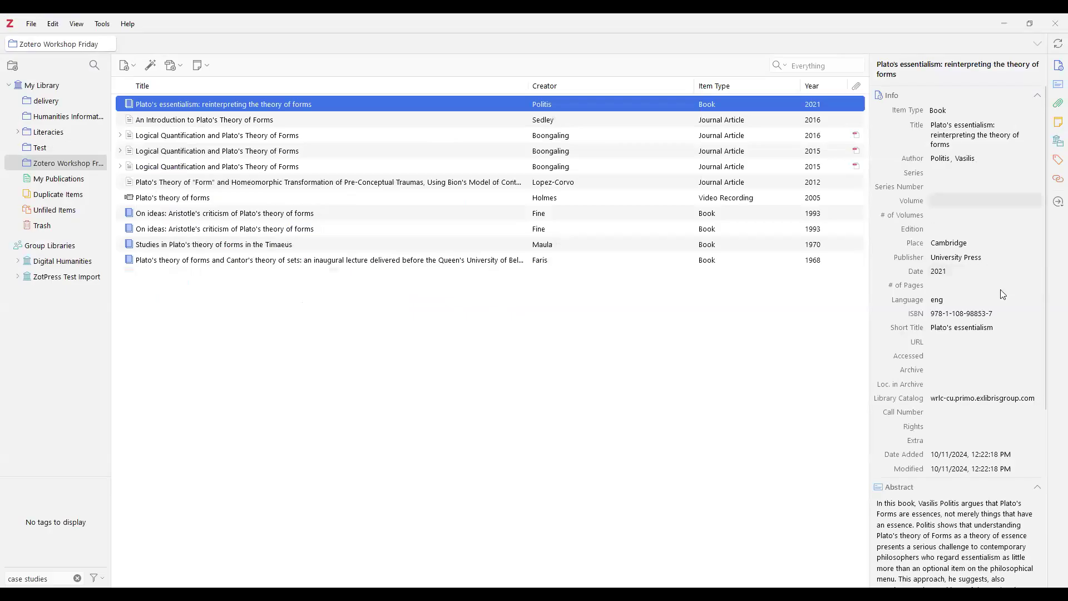
- Review the abstract of "An Introduction to Plato's Theory of Forms" and look the article up in Google Scholar
click(161, 122)
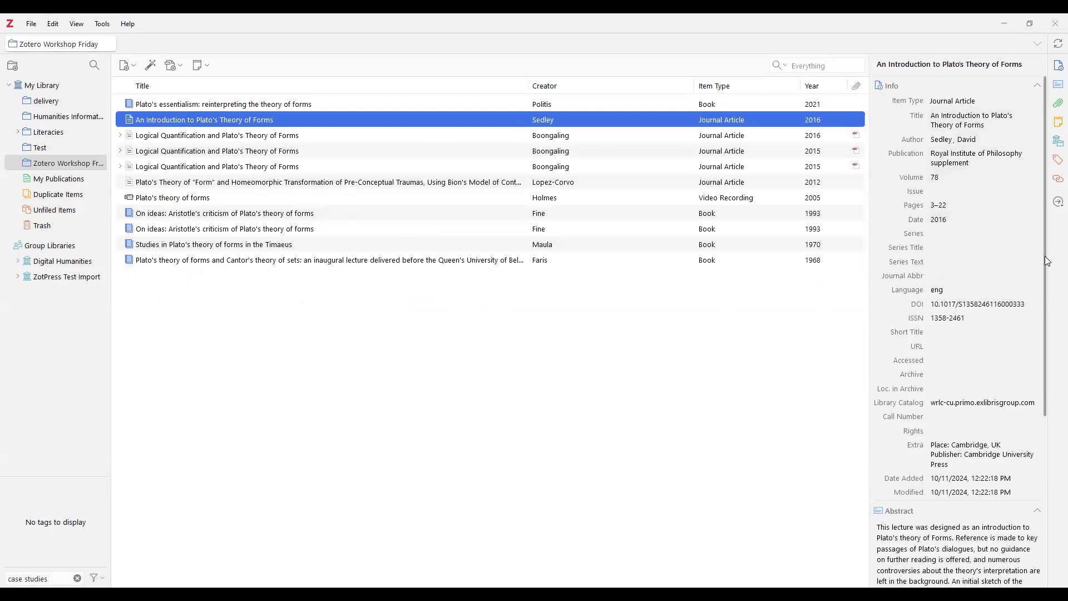
drag(1049, 251, 1053, 449)
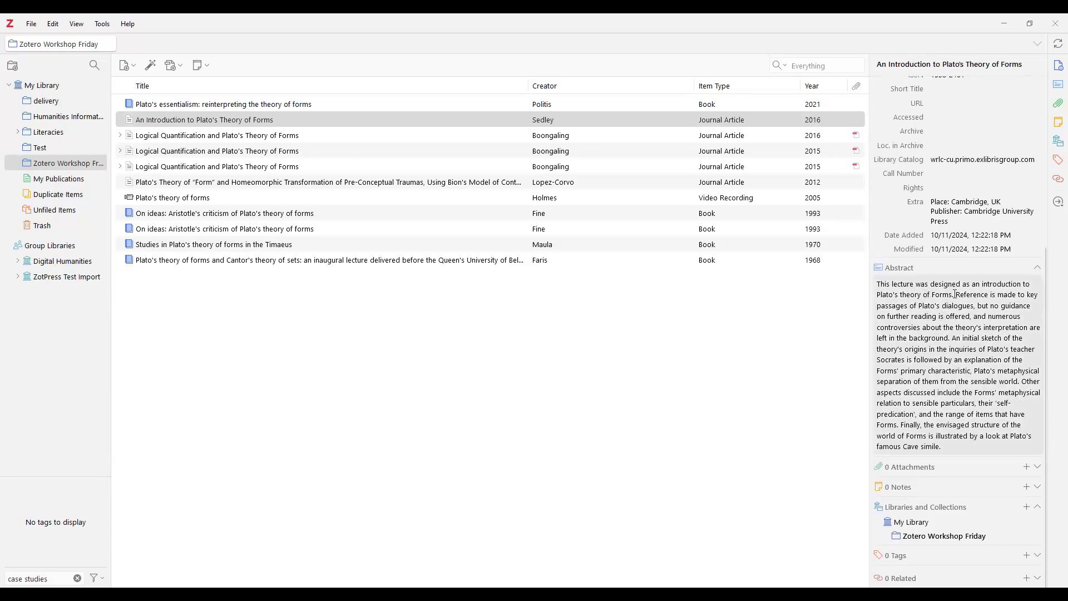
click(1059, 202)
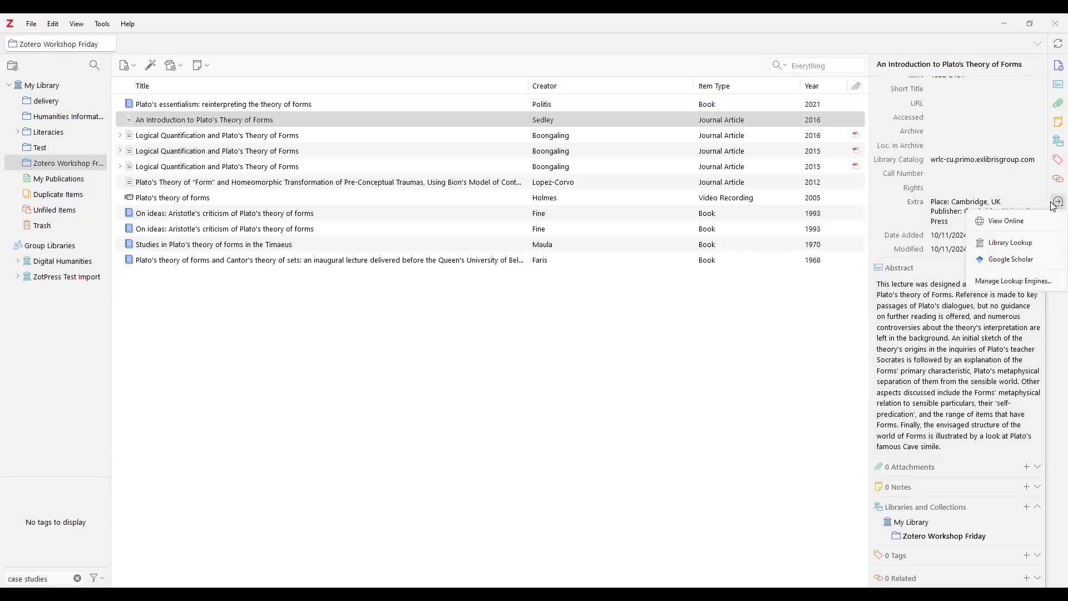
click(1000, 260)
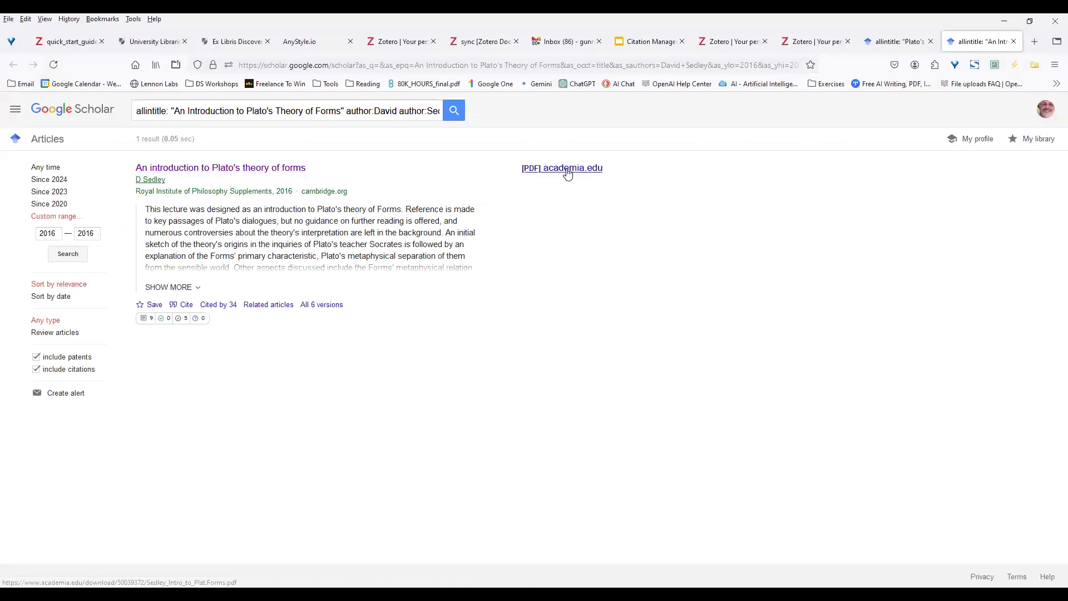
- Open the article's PDF from academia.edu and skim its opening pages
click(568, 171)
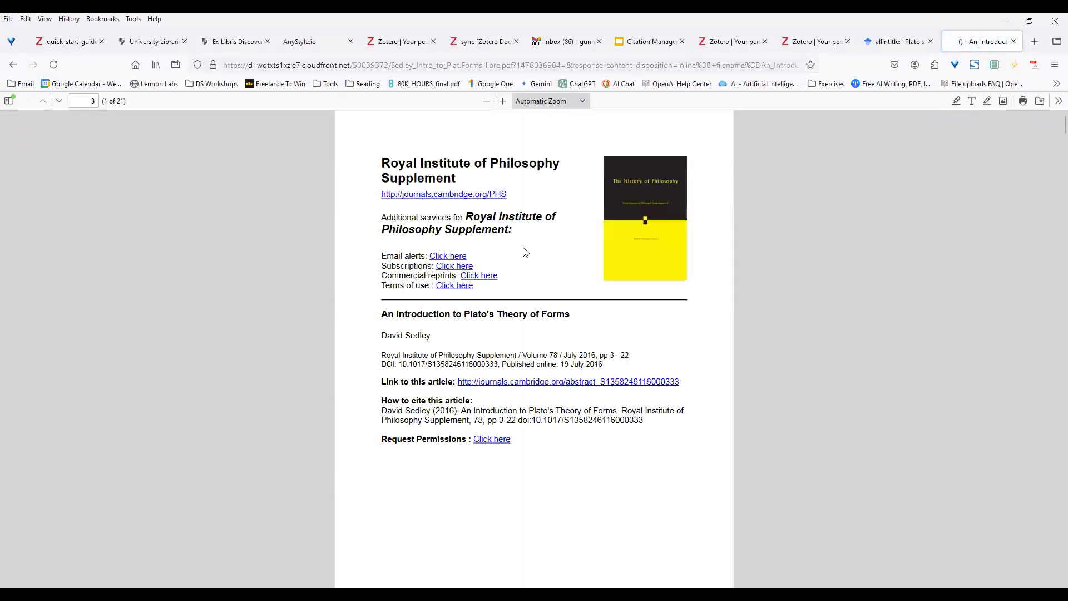
scroll(526, 252, down, 10)
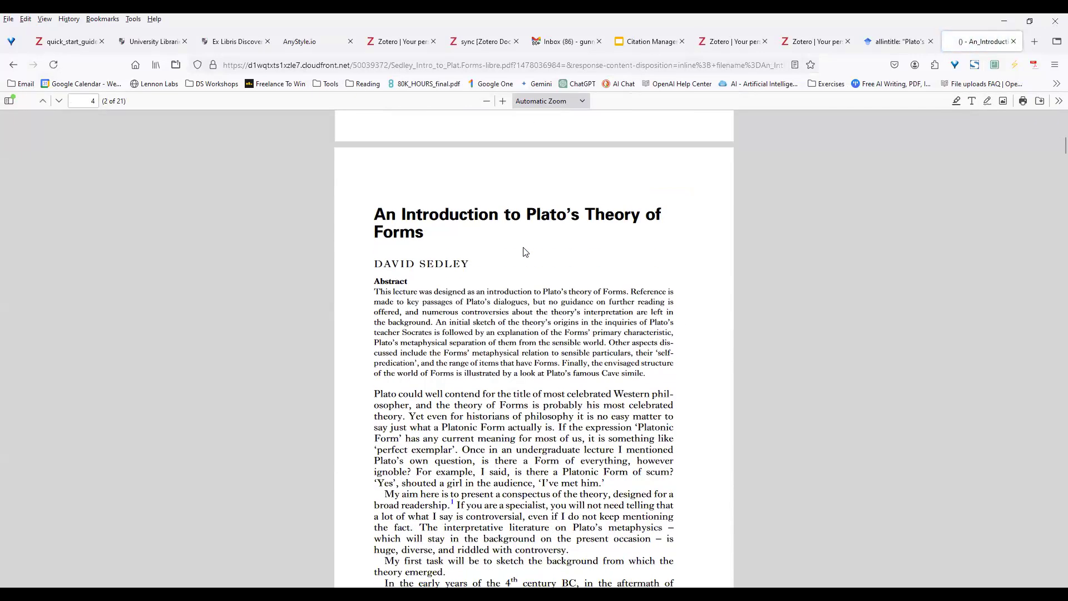
scroll(526, 252, up, 10)
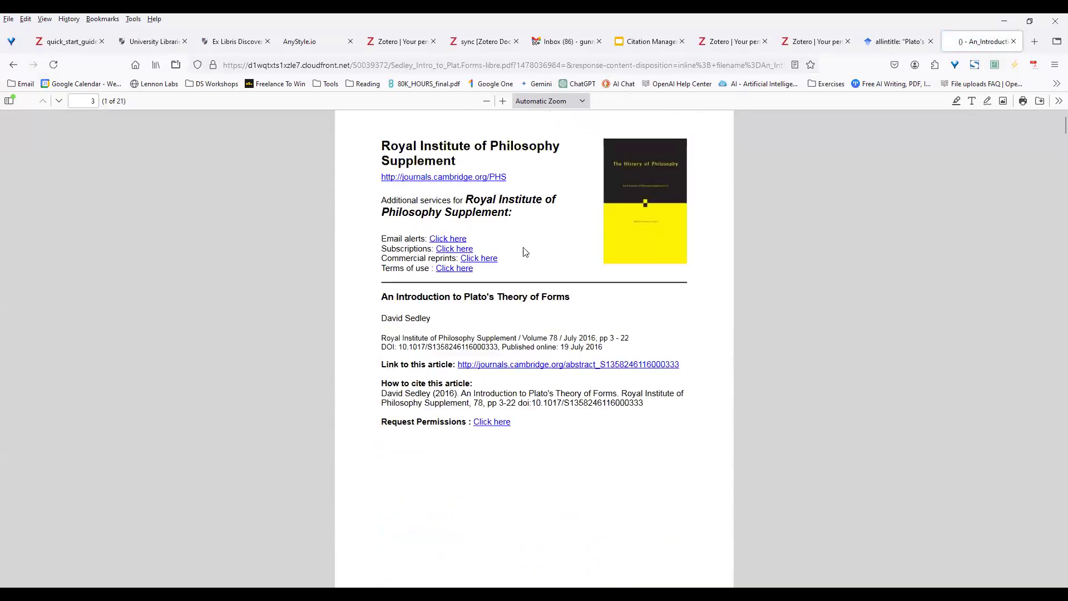
- Return from the PDF to Zotero and view the attachment types available for "An Introduction to Plato's Theory of Forms"
scroll(525, 247, down, 3)
scroll(526, 252, up, 6)
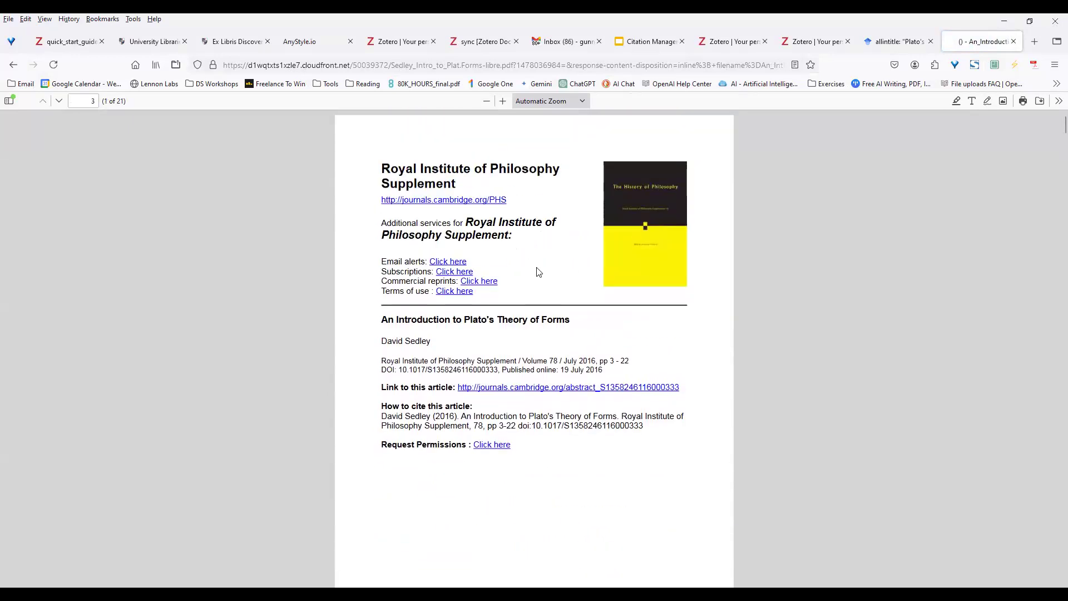
click(14, 64)
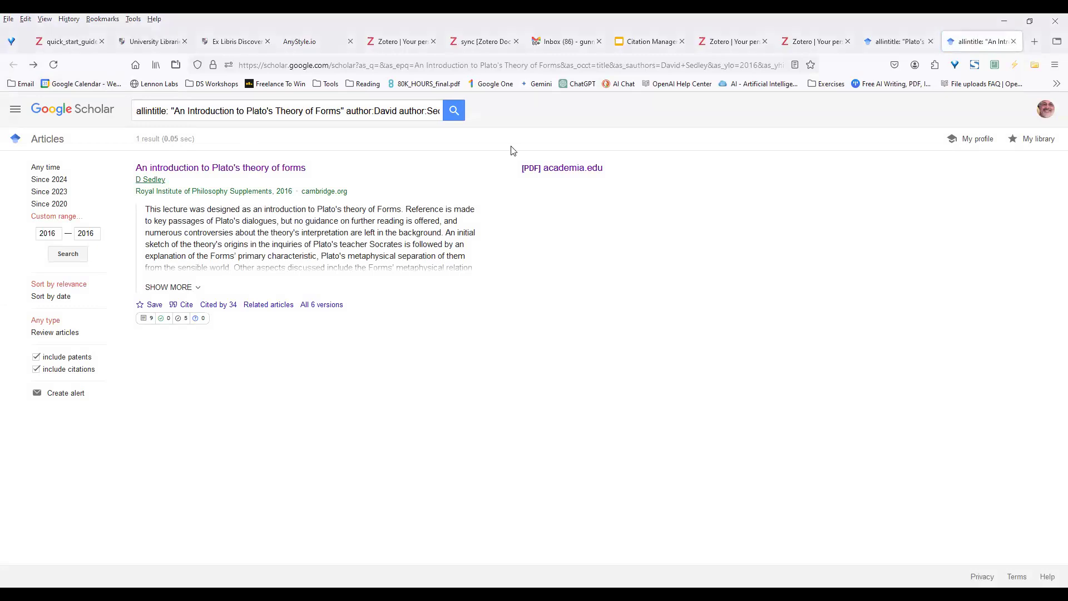
key(alt+Tab)
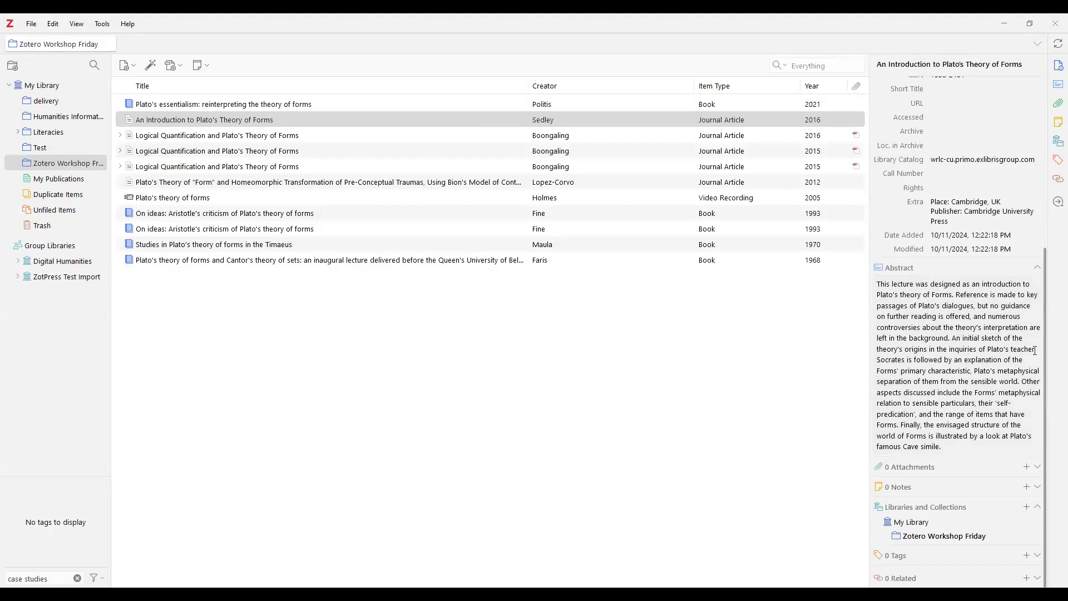
click(1028, 467)
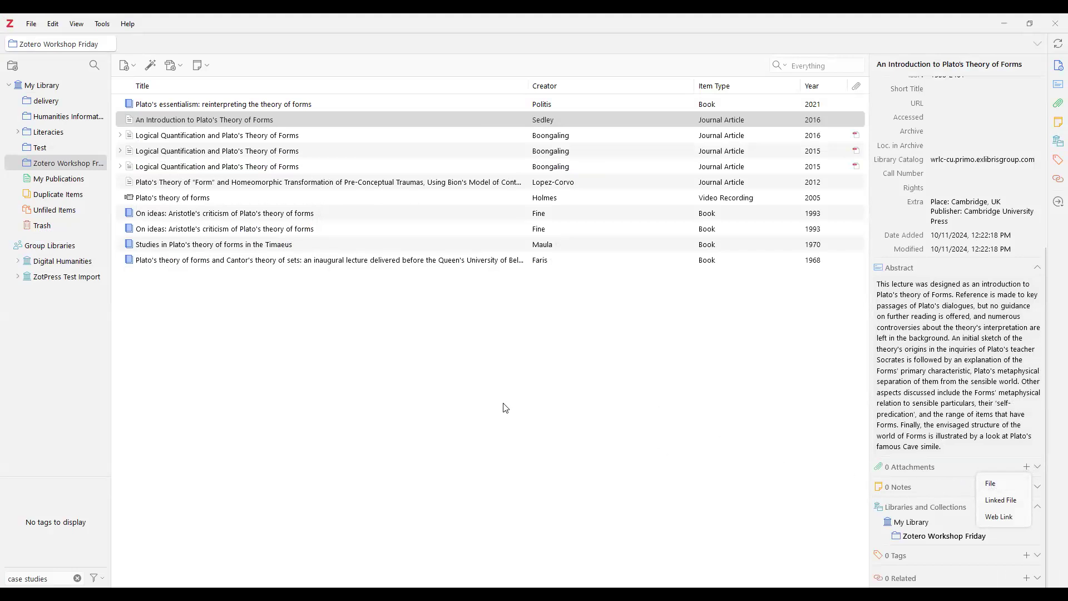
click(487, 404)
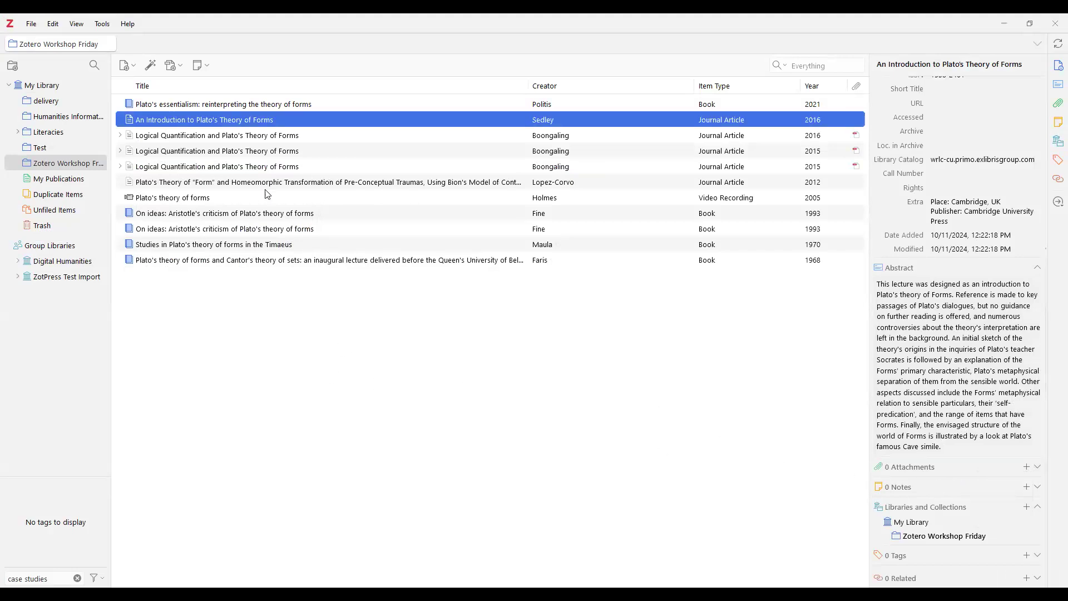
- Expand the 2016 article "Logical Quantification and Plato's Theory of Forms" and review its metadata and Full Text PDF attachment preview
click(199, 142)
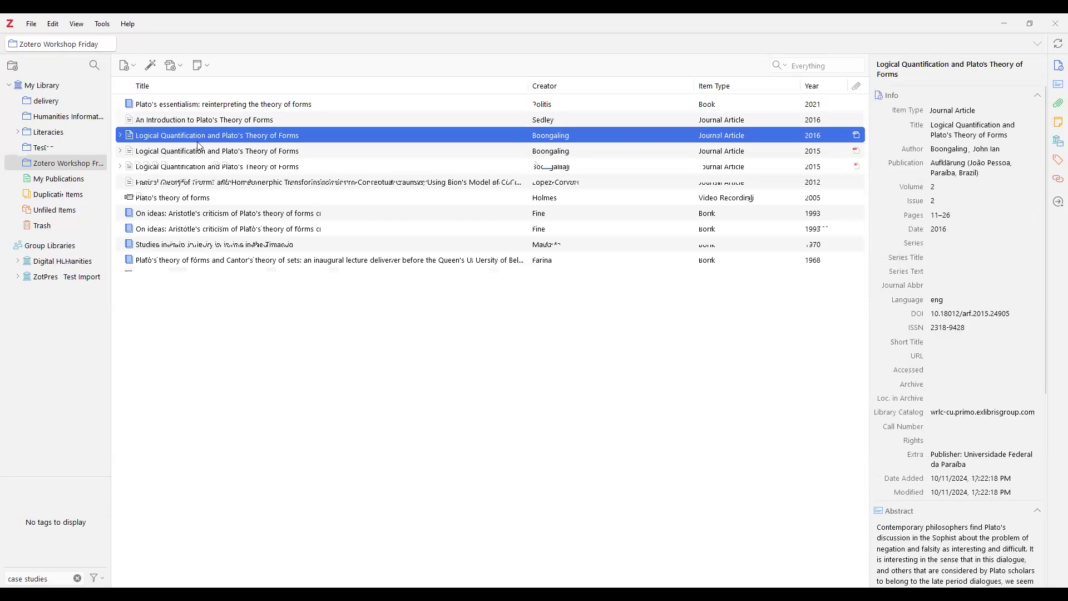
click(121, 137)
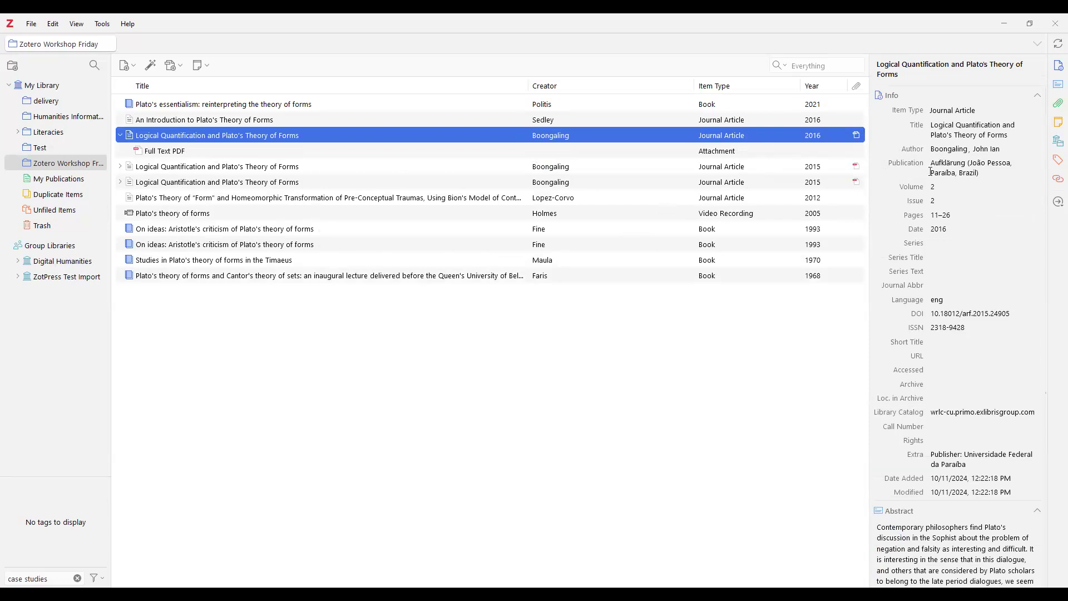
drag(1047, 204, 1044, 476)
mouse_move(953, 384)
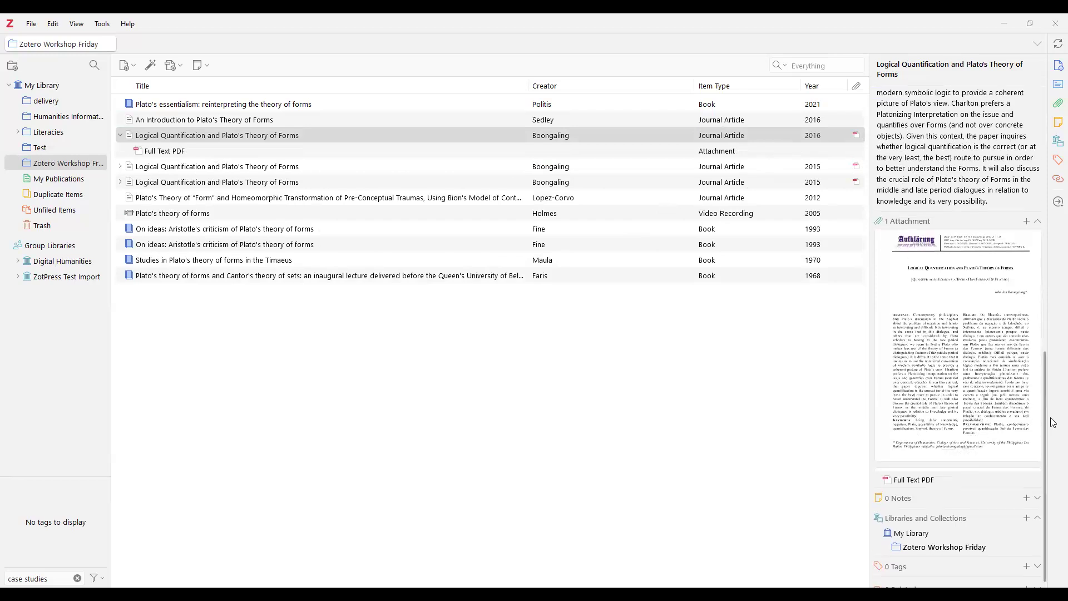
scroll(1047, 443, down, 1)
mouse_move(984, 393)
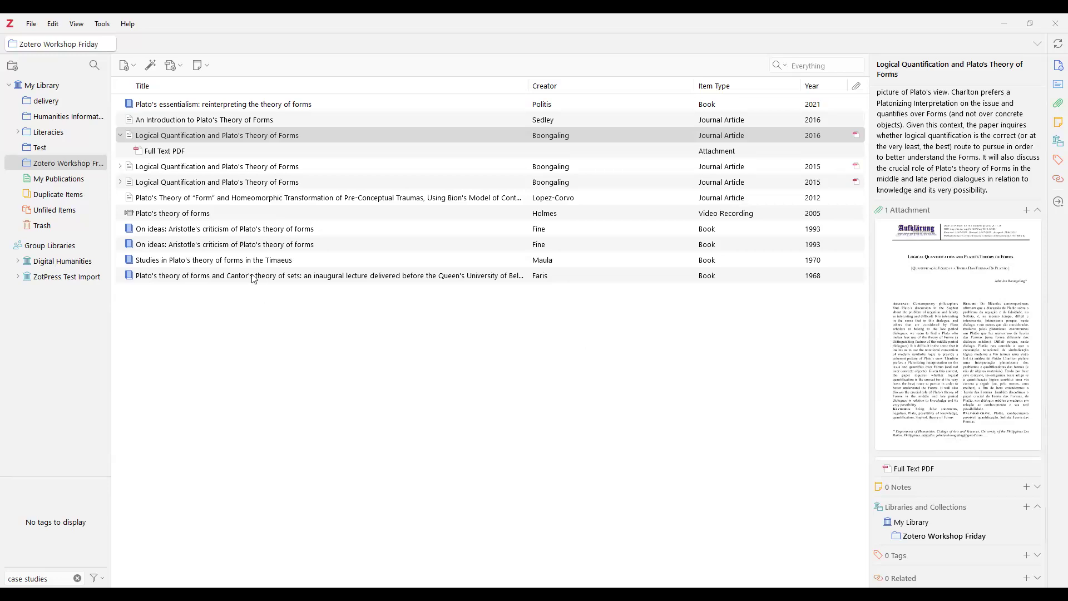
- Review the metadata, abstract and tags of the "Plato's theory of forms" video recording
click(185, 217)
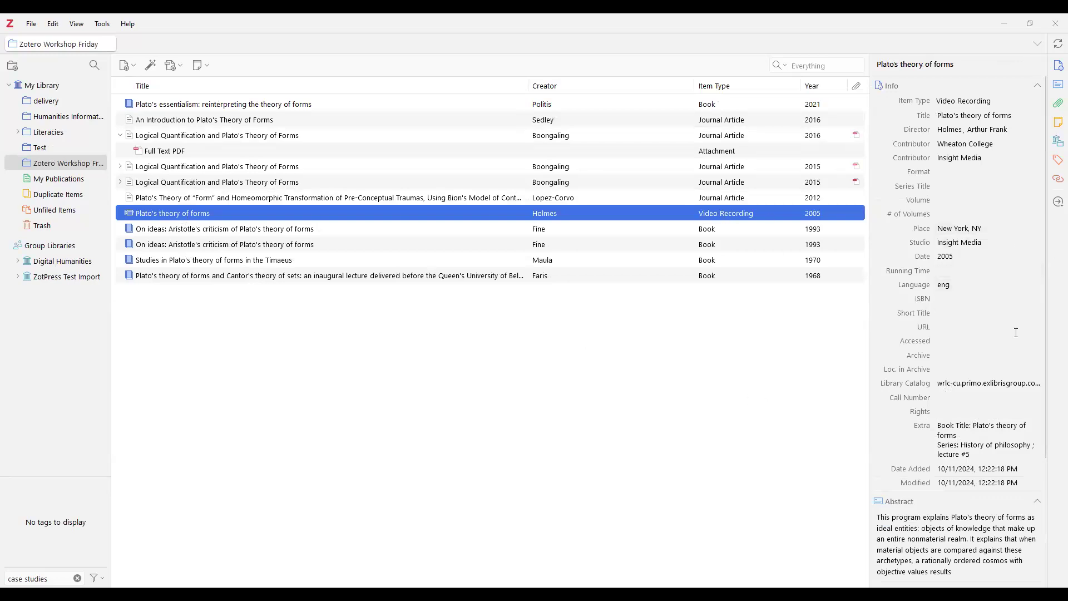
drag(1047, 383, 1053, 529)
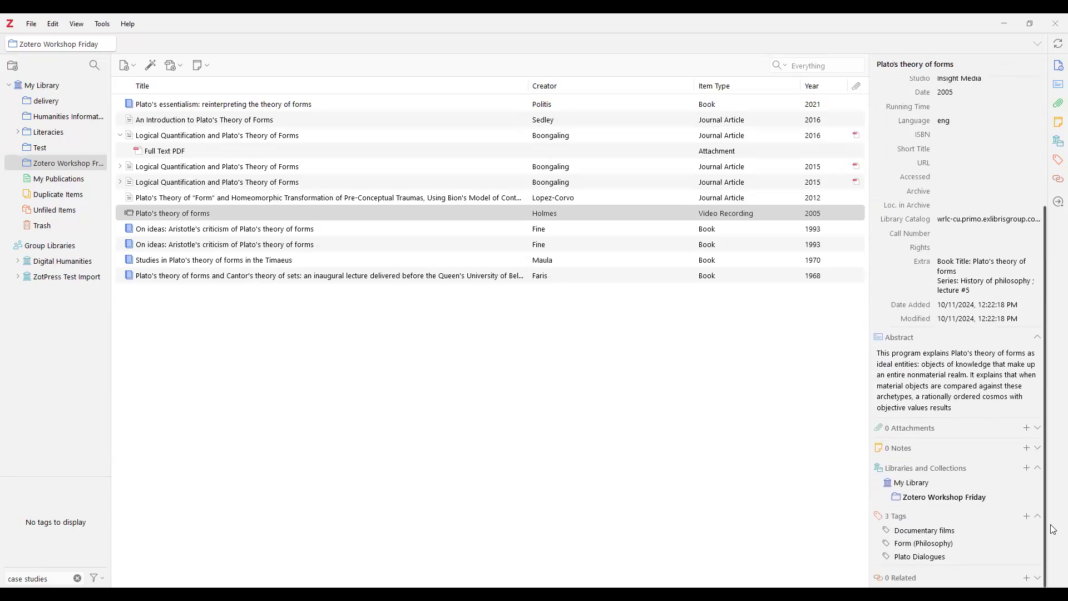
drag(1052, 458, 1054, 320)
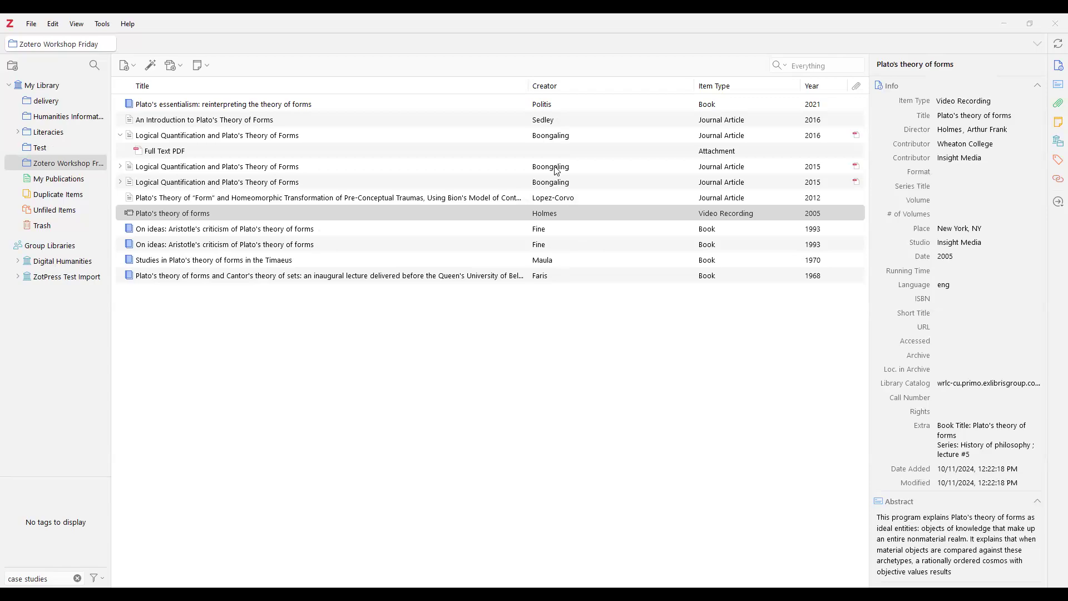
- Switch to the browser and open the database search on the Catholic University Libraries homepage
key(alt+Tab)
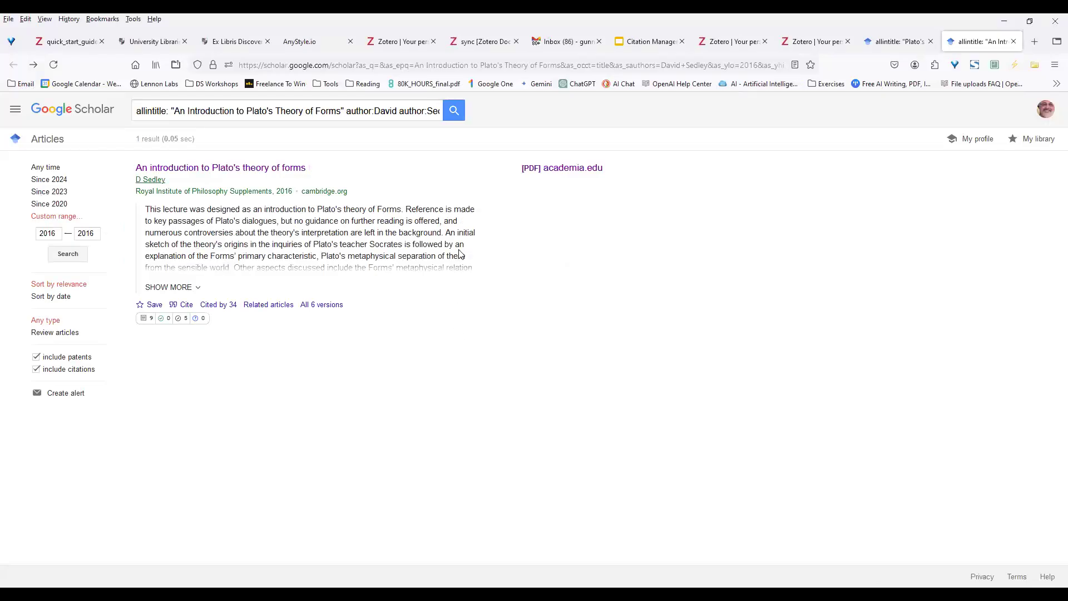
click(137, 65)
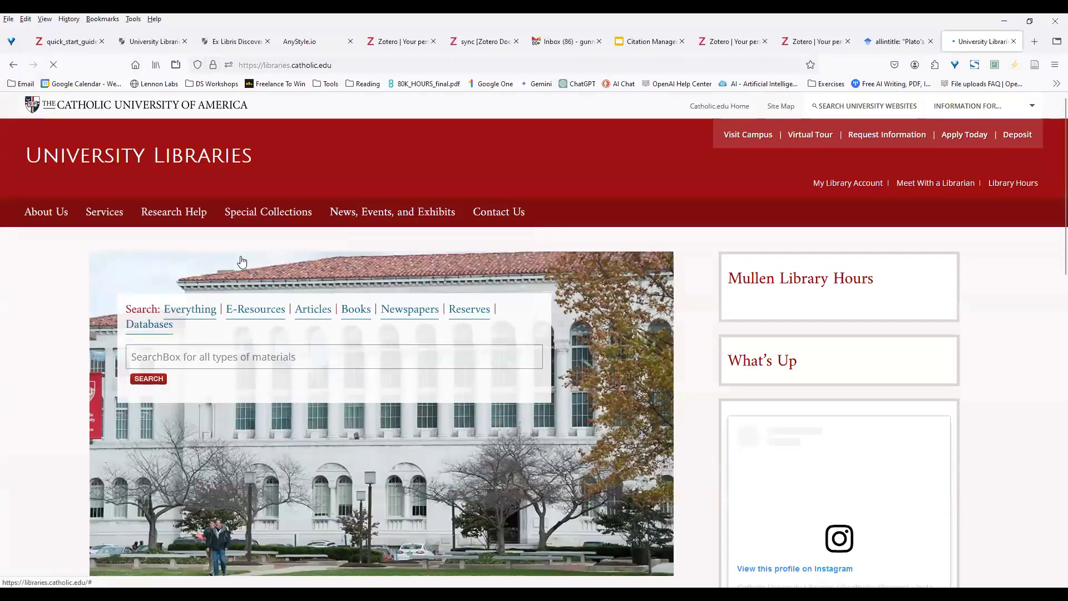
click(155, 333)
click(247, 357)
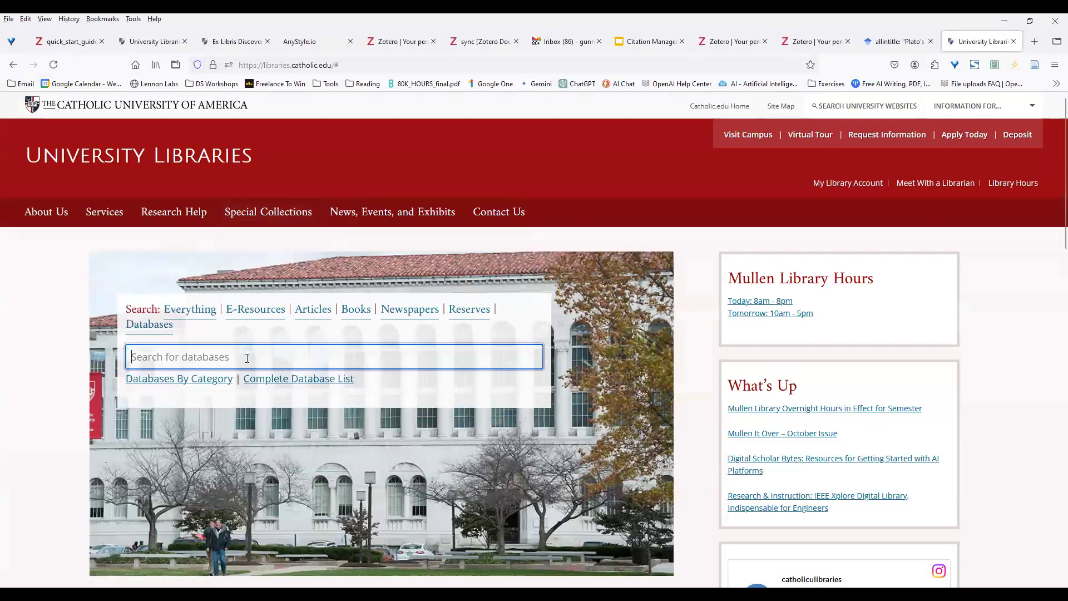
- Search the library databases for "library and information" and open Library & Information Science Source in EBSCOhost
text(libr)
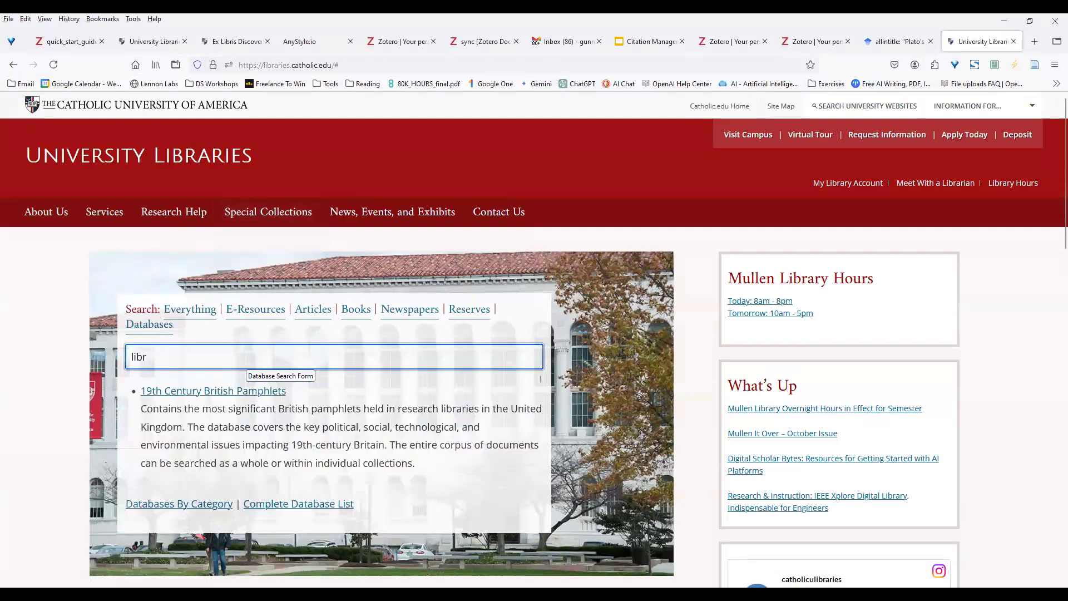
click(150, 332)
click(164, 357)
text(ary)
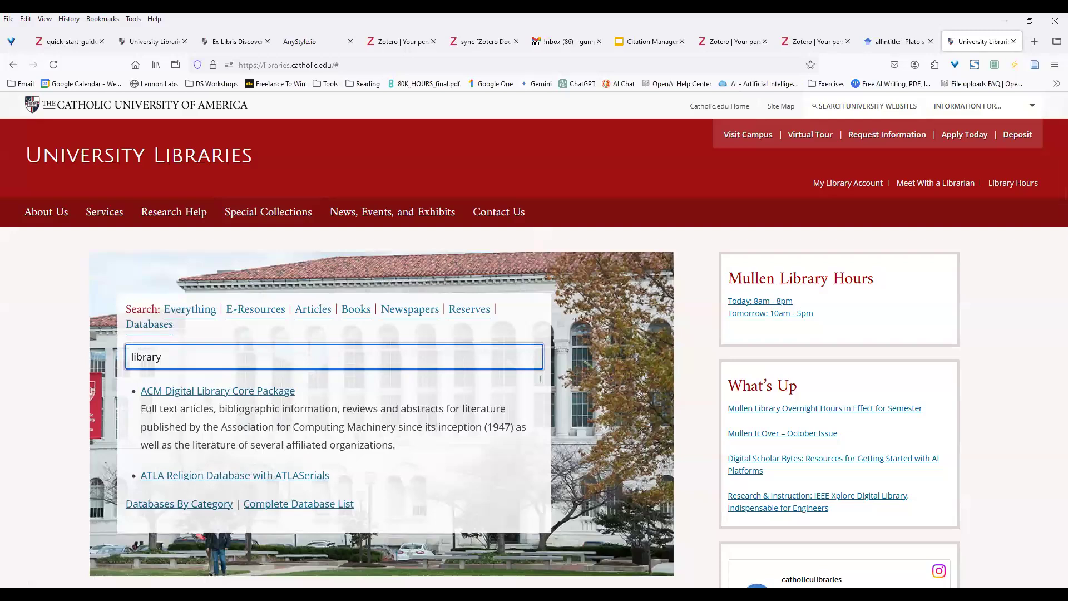
text( and informa)
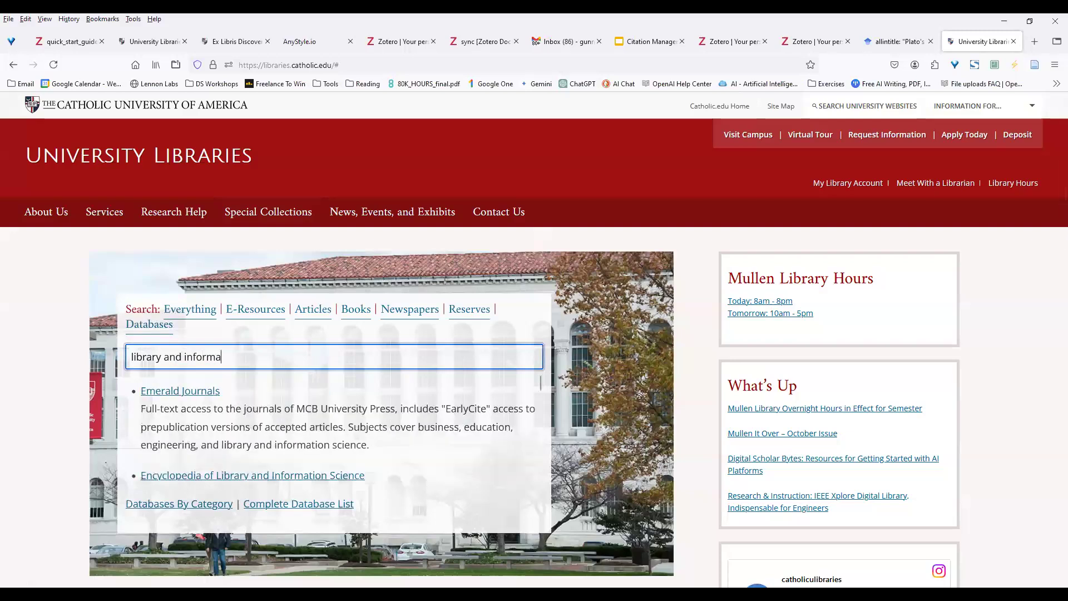
text(tion)
click(538, 413)
drag(540, 404, 529, 444)
click(248, 397)
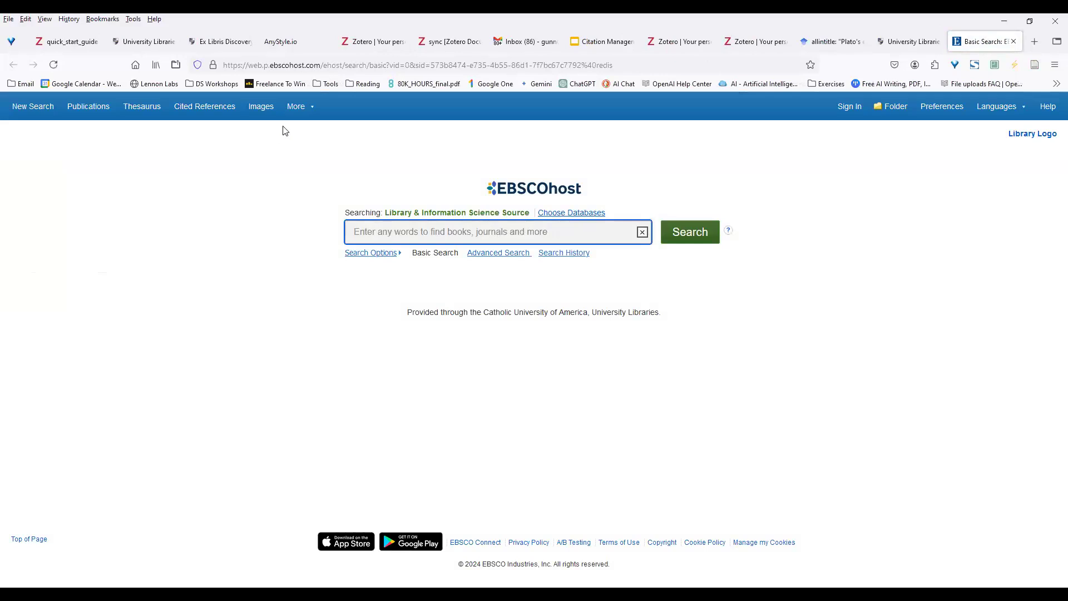
- Change the searched EBSCOhost database from Library & Information Science Source to Philosopher's Index
mouse_move(283, 129)
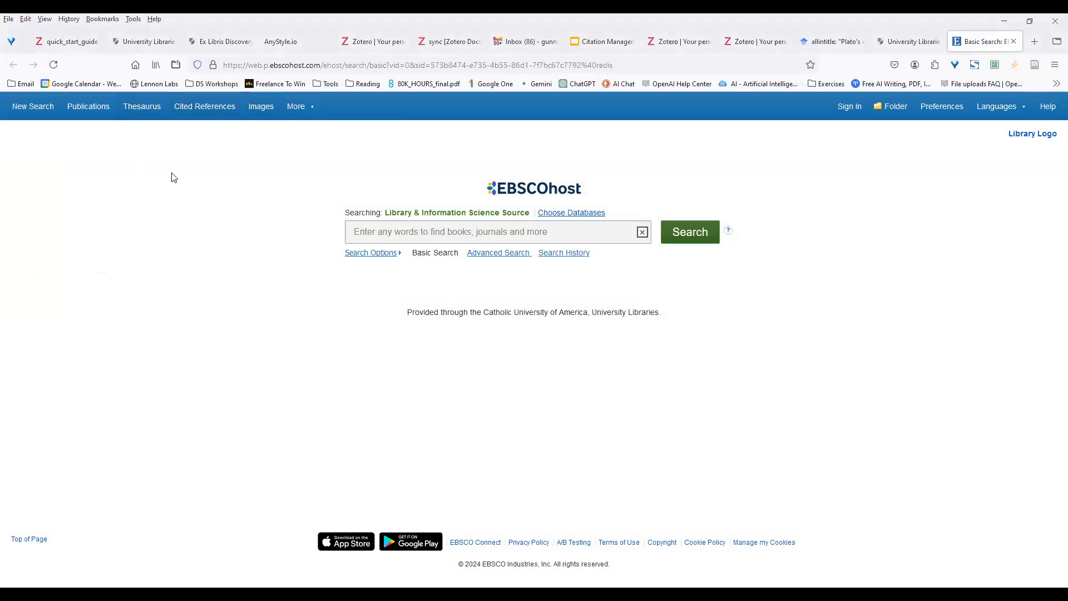
click(569, 216)
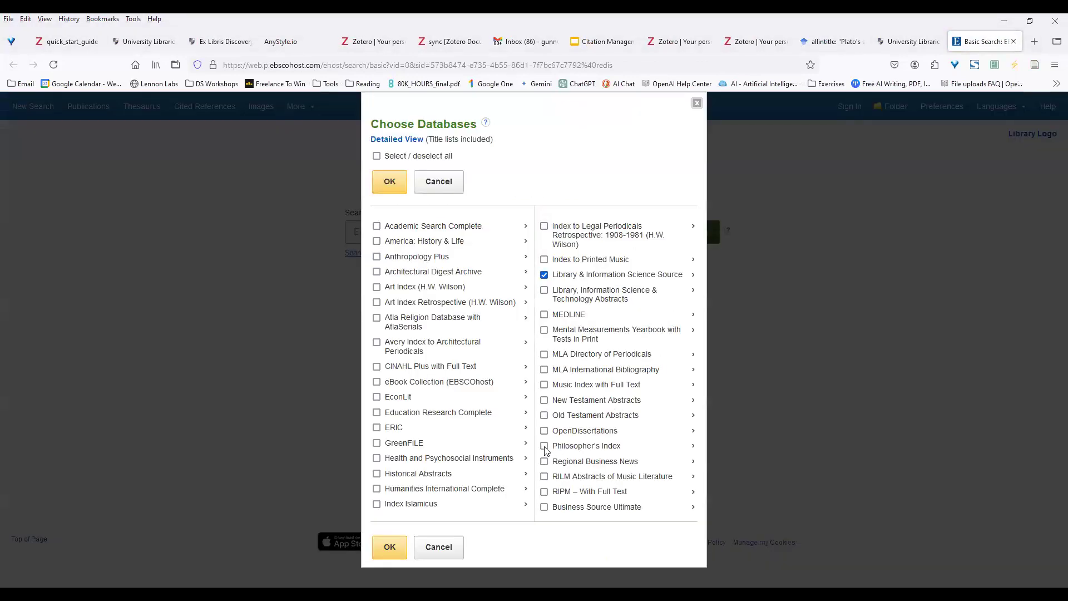
click(545, 445)
click(544, 275)
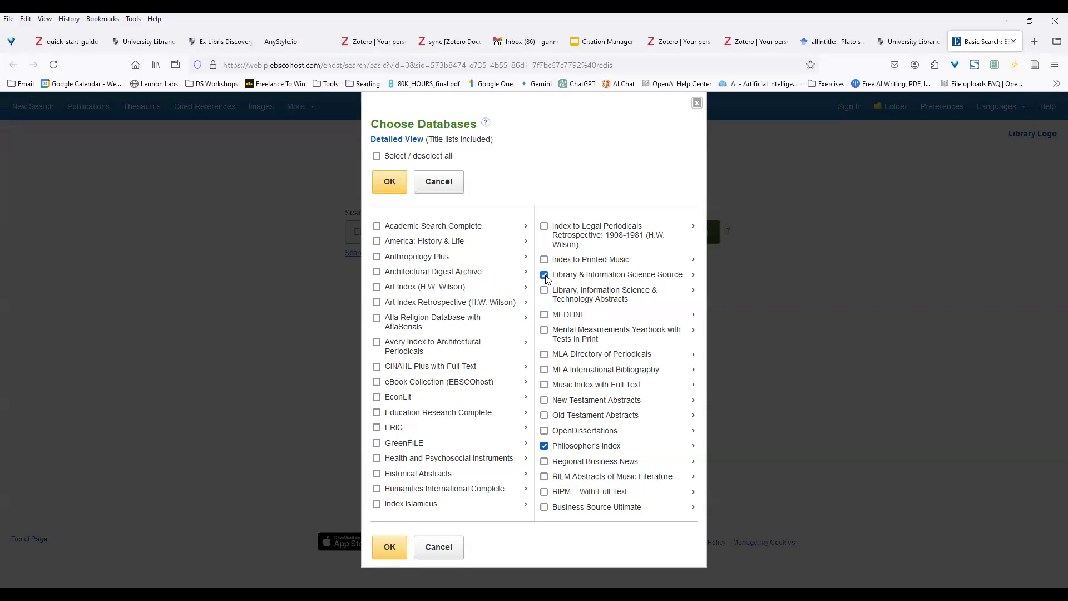
click(388, 548)
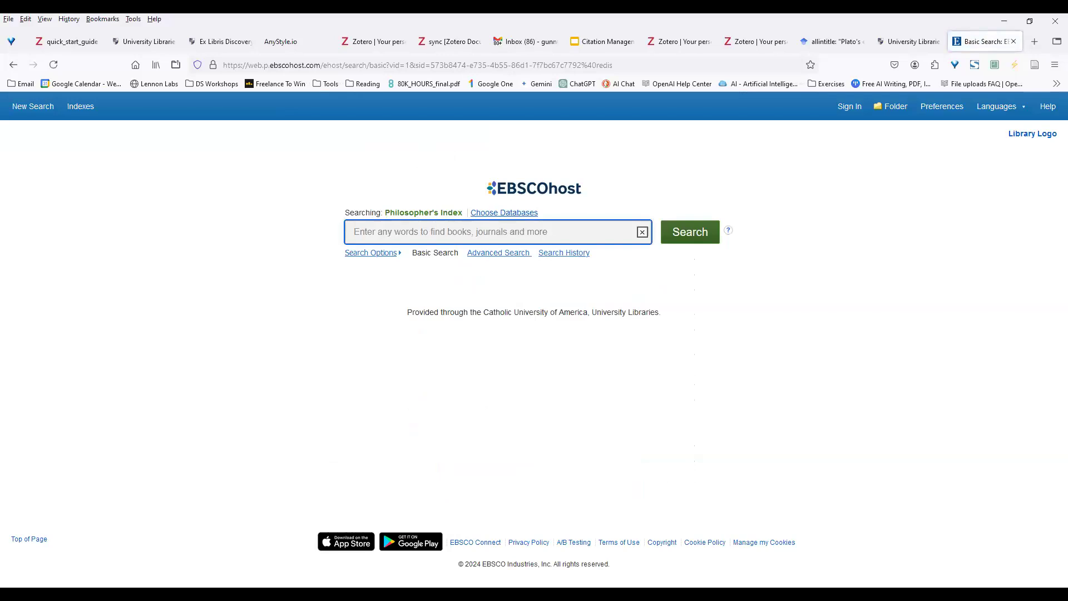
- Search Philosopher's Index for "plato theory of forms" and save all items on the results page with the Zotero Connector
text(plato theory of forms)
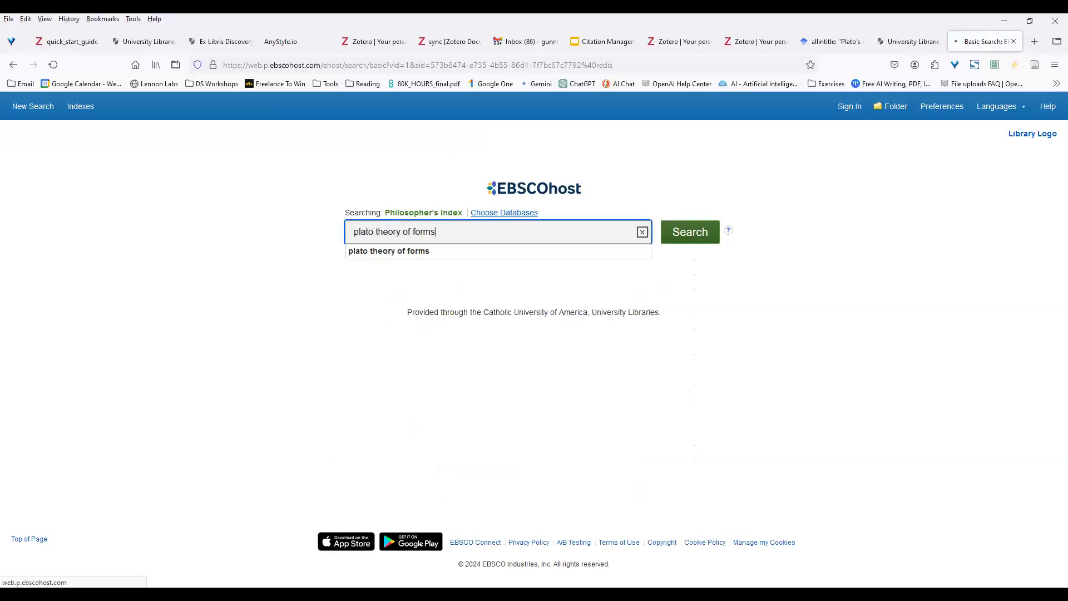
click(609, 251)
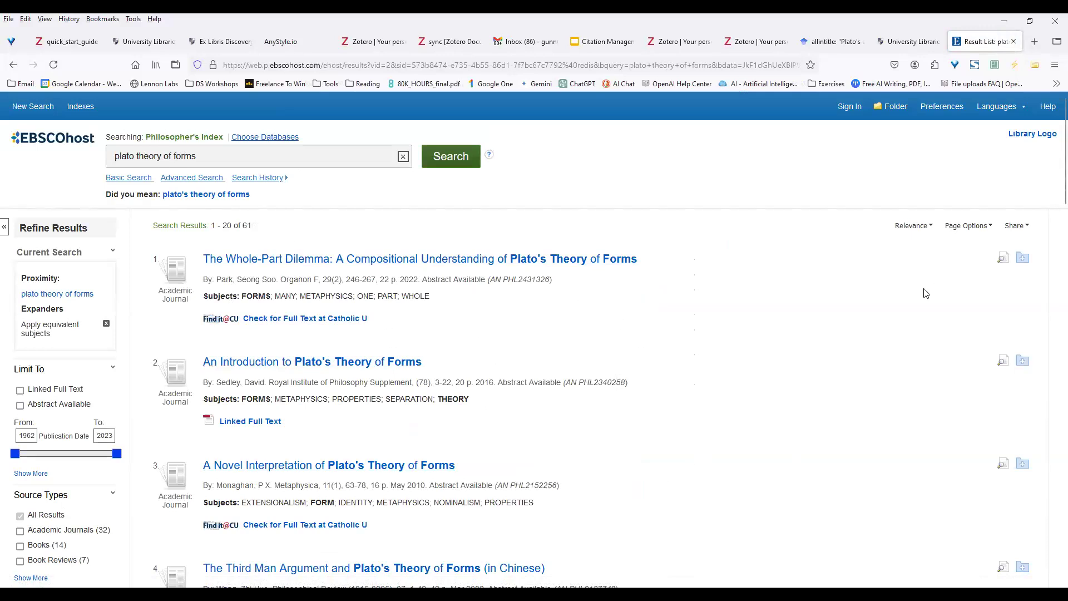
click(1035, 65)
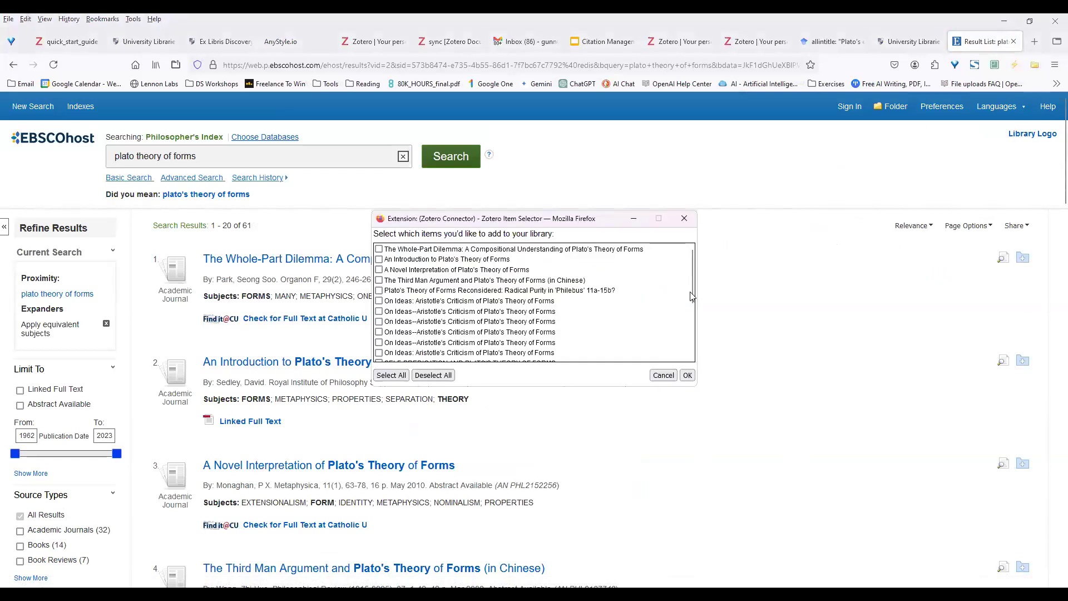
drag(692, 296, 690, 365)
click(396, 377)
click(688, 376)
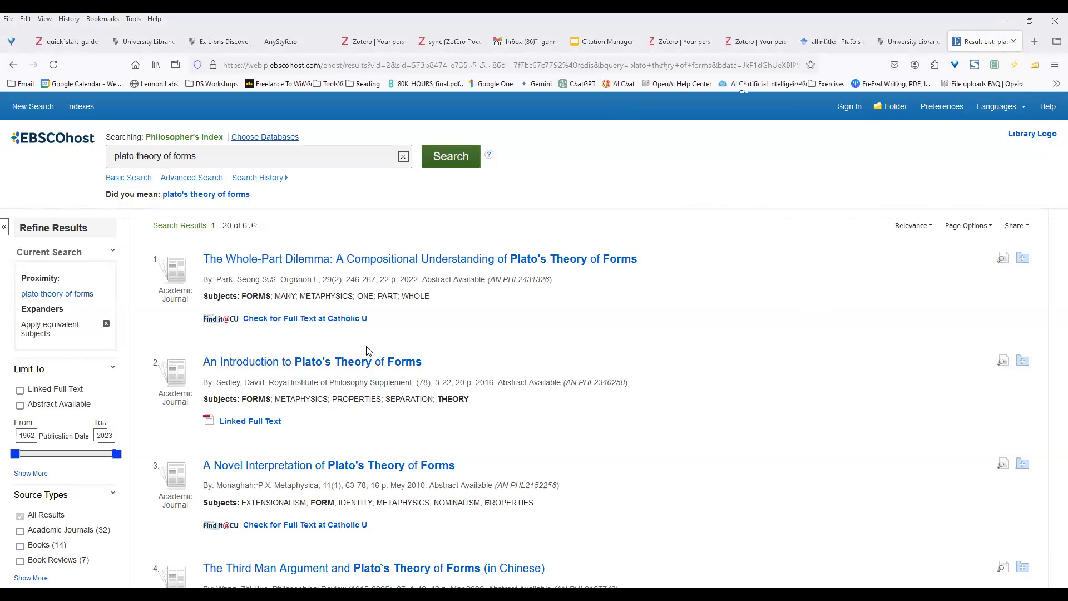
- Switch to Zotero and look over the newly saved items in the Zotero Workshop Friday collection
key(alt+Tab)
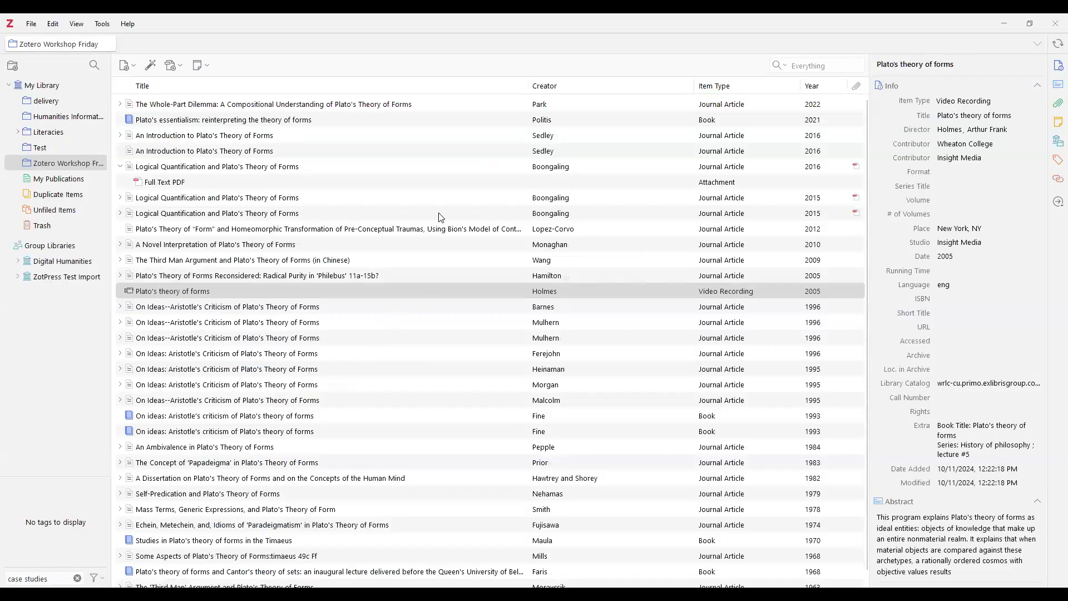
scroll(441, 218, down, 1)
scroll(441, 217, up, 1)
scroll(440, 218, down, 1)
scroll(440, 219, up, 1)
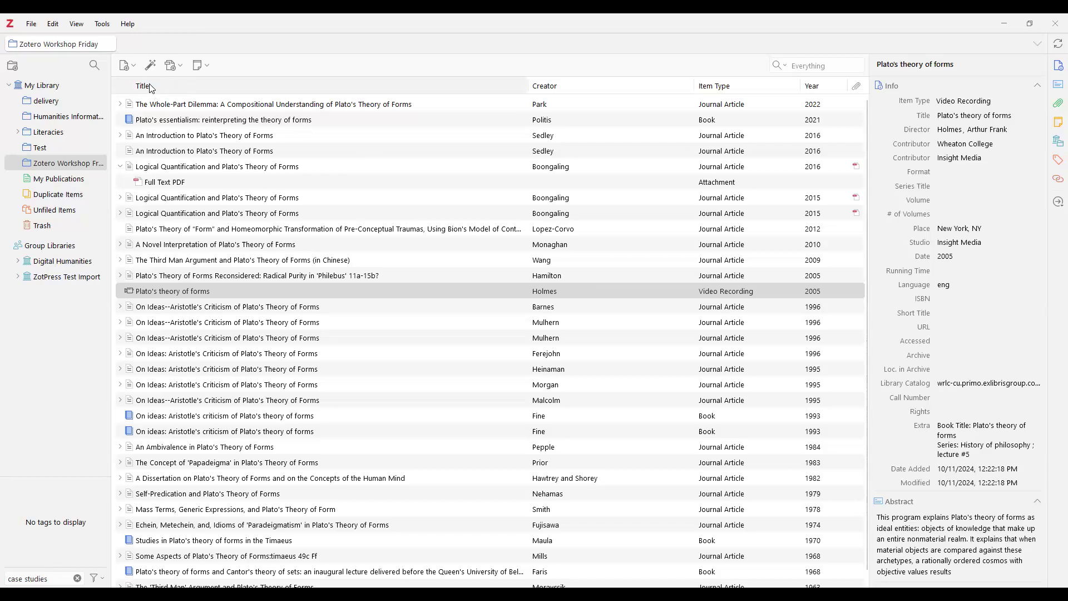
- Browse the available item types and manually add an Encyclopedia Article item to the collection, leaving its title fields blank
click(127, 67)
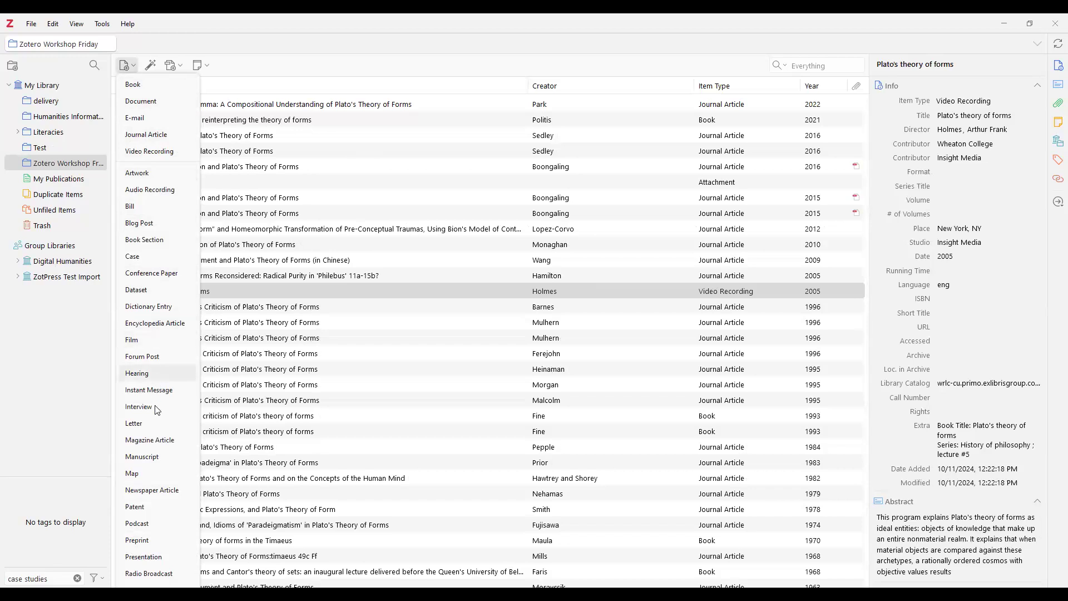
mouse_move(178, 586)
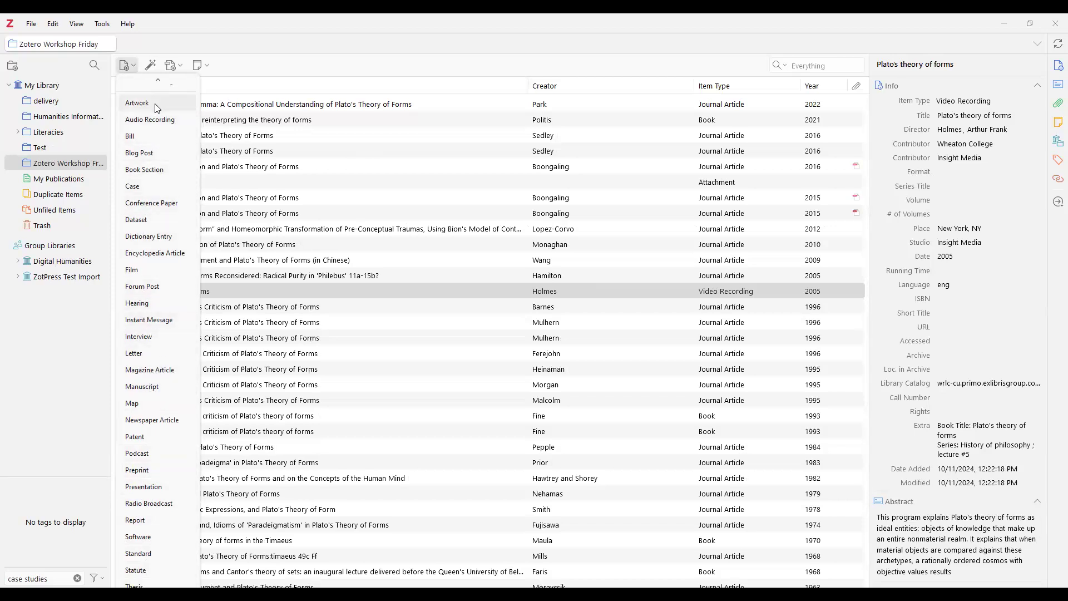
mouse_move(165, 84)
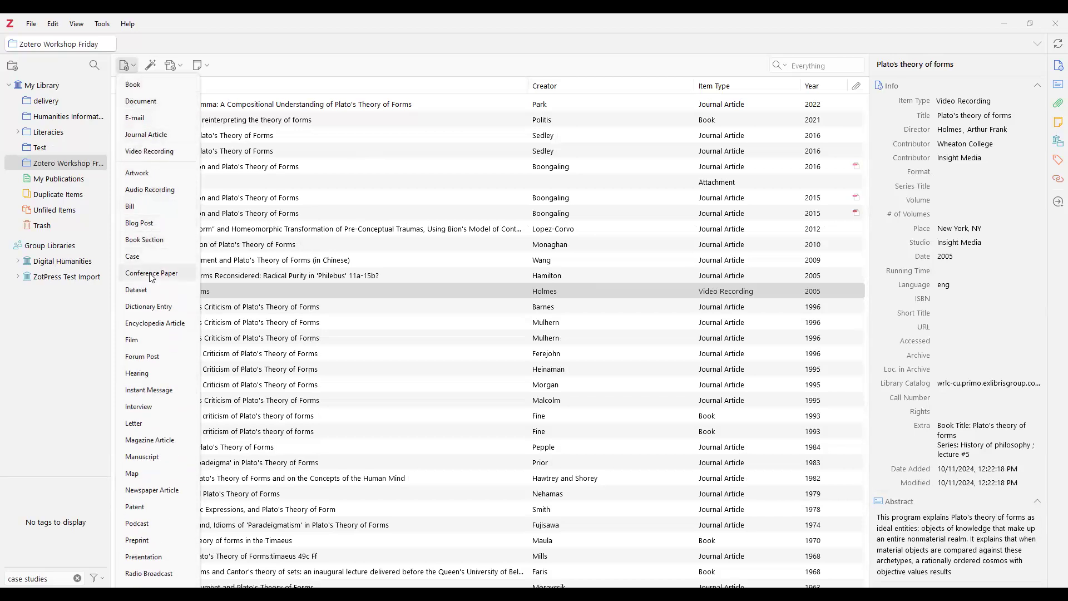
click(155, 324)
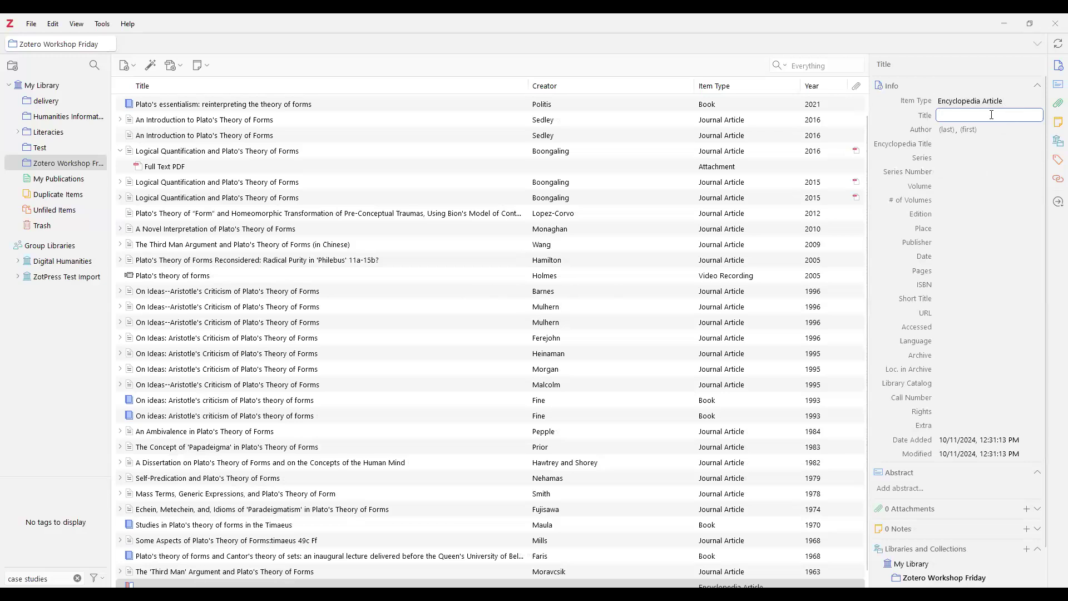
click(976, 144)
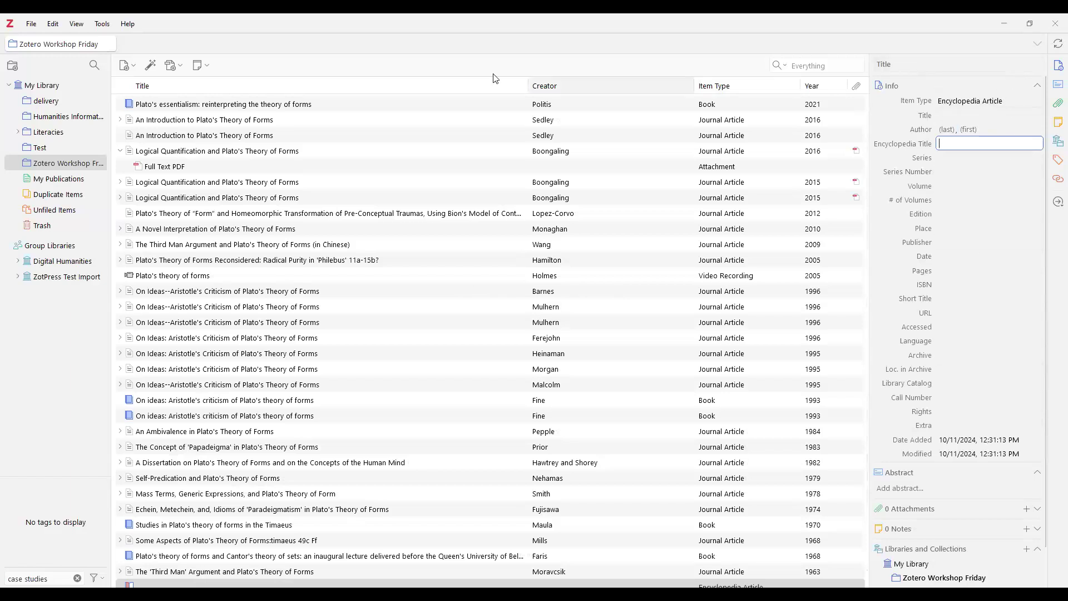
key(Escape)
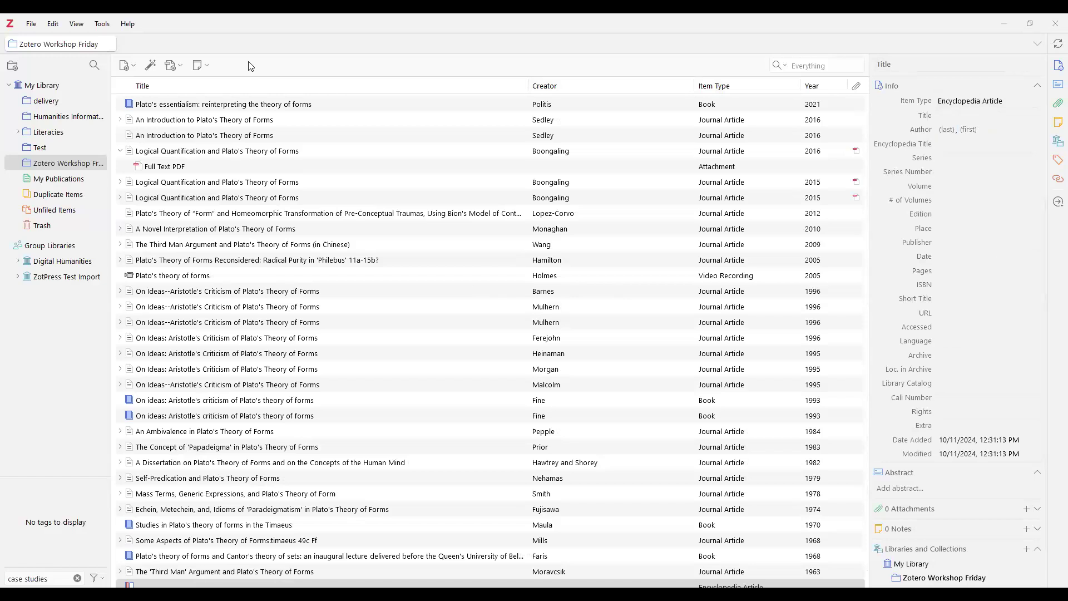
click(151, 67)
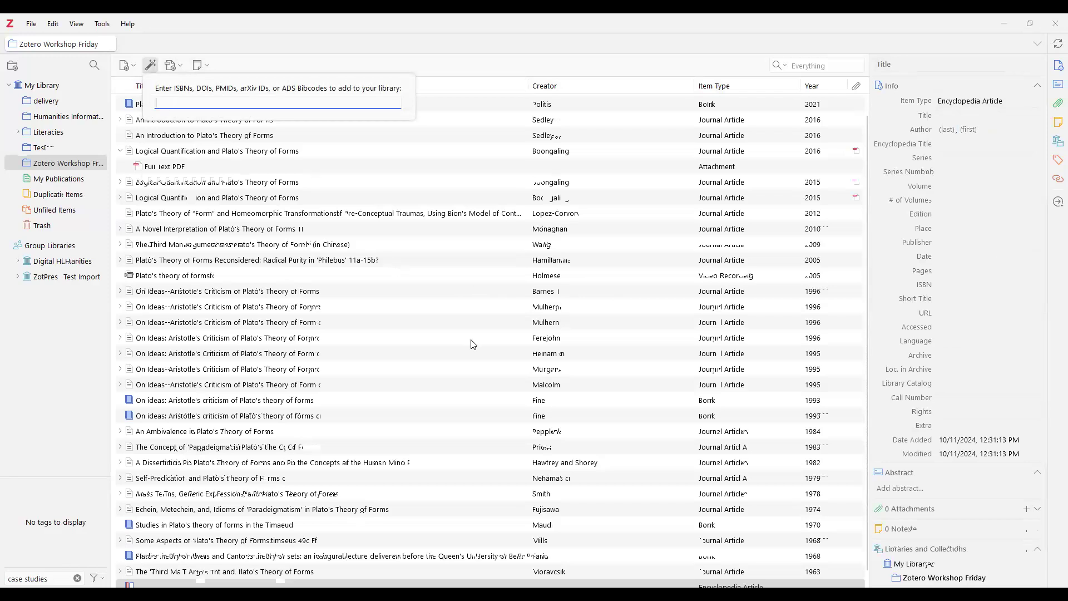
click(316, 262)
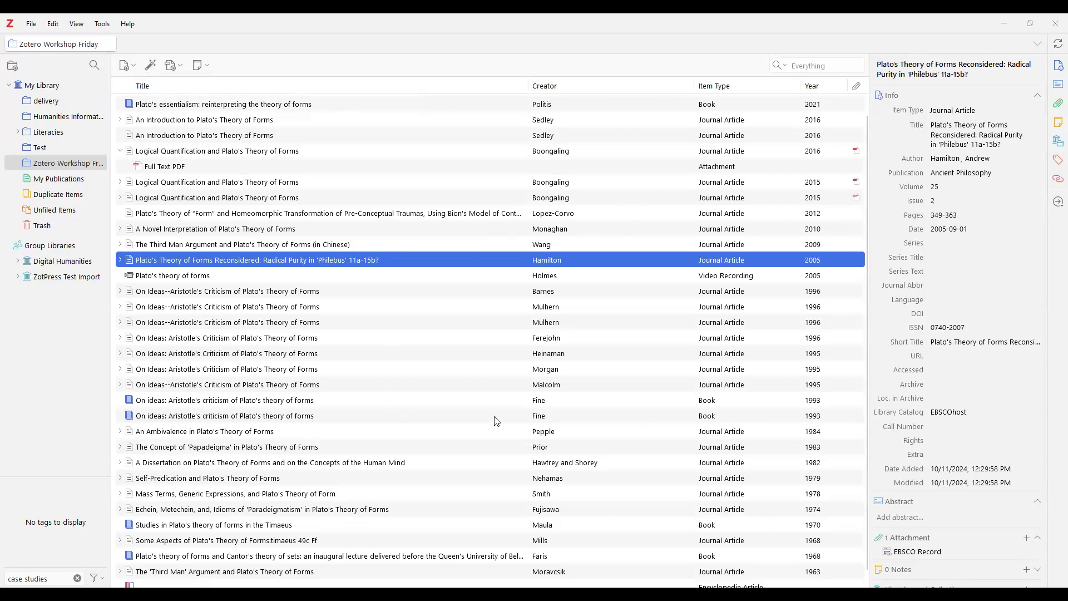
click(299, 415)
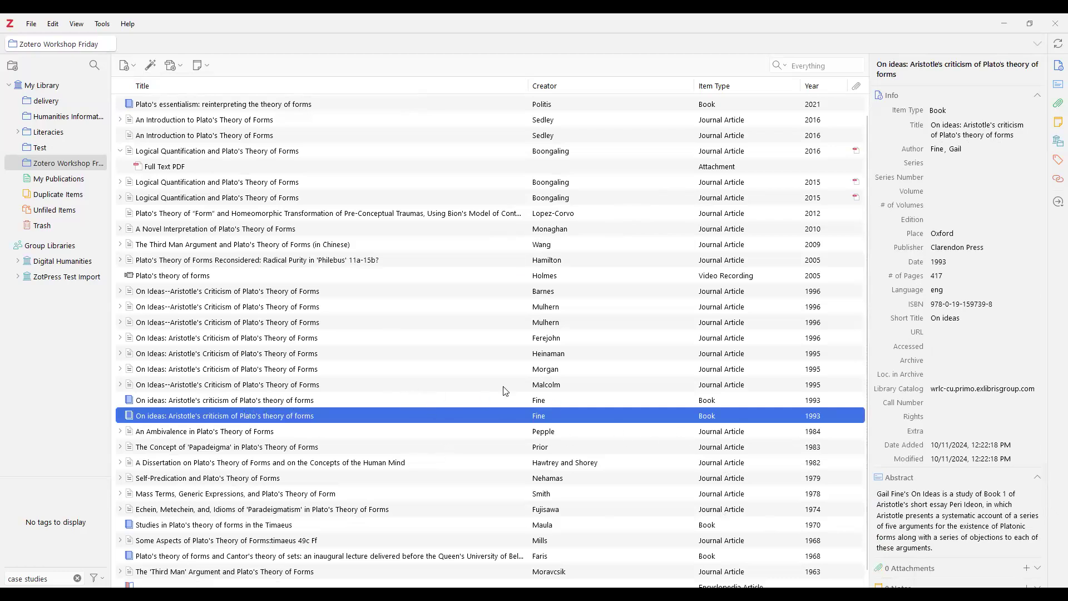
click(962, 305)
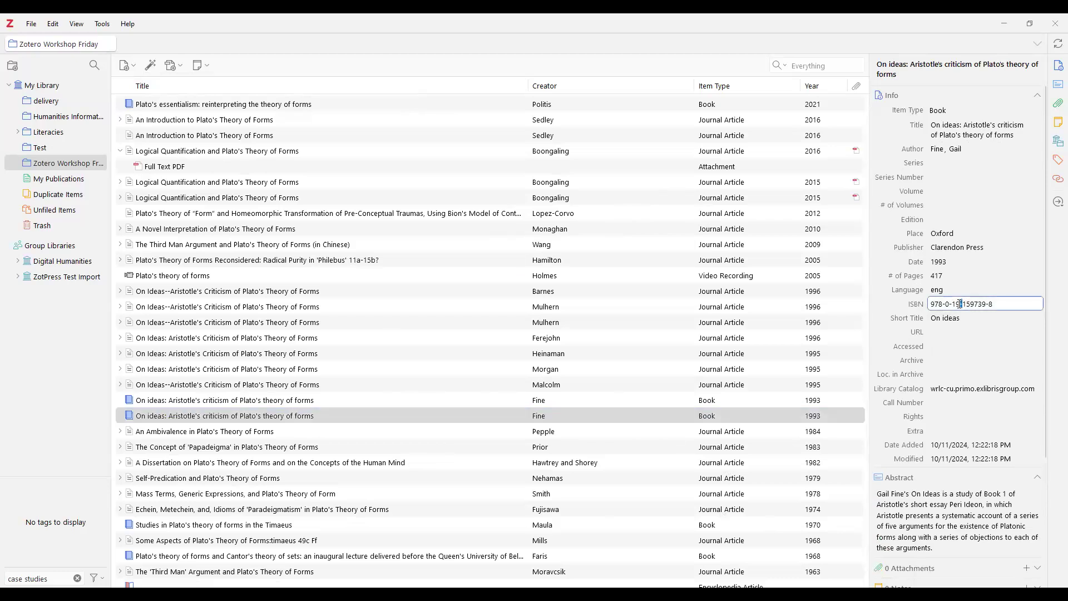
drag(963, 304, 986, 303)
key(ctrl+a)
key(ctrl+c)
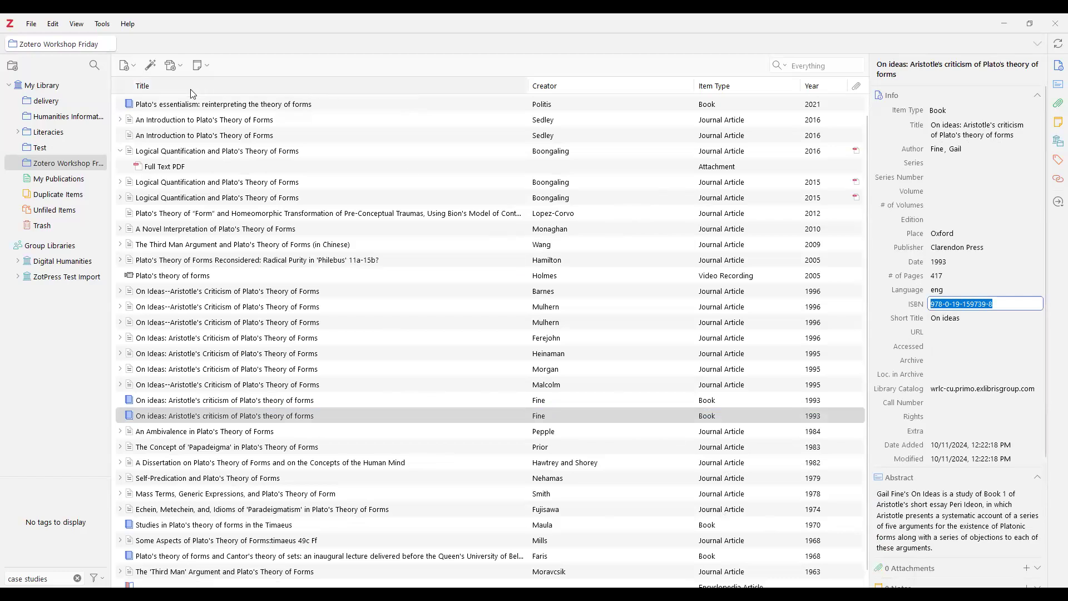
click(152, 66)
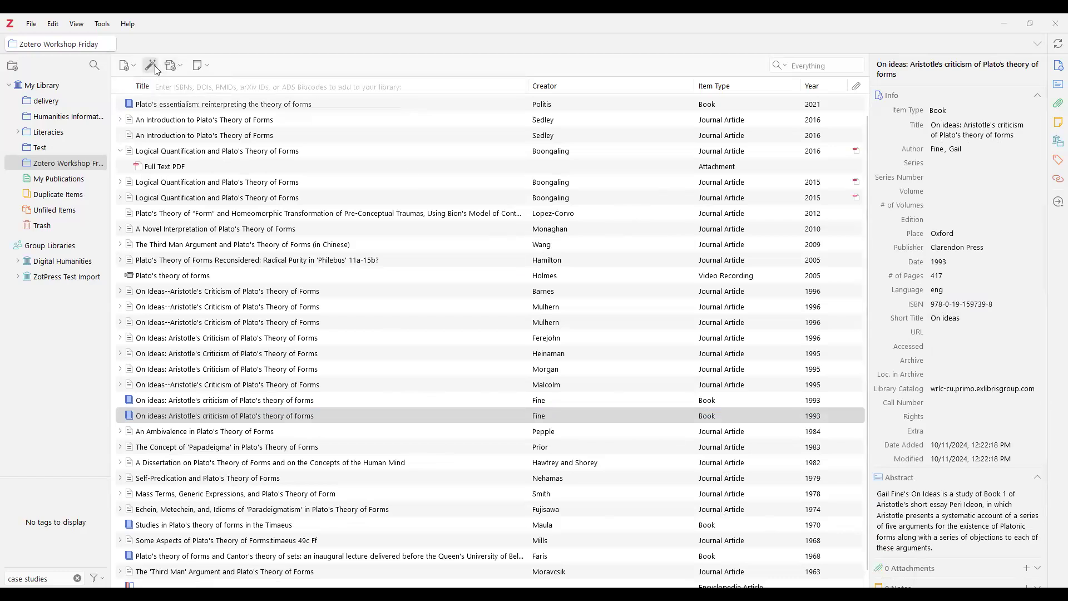
key(ctrl+v)
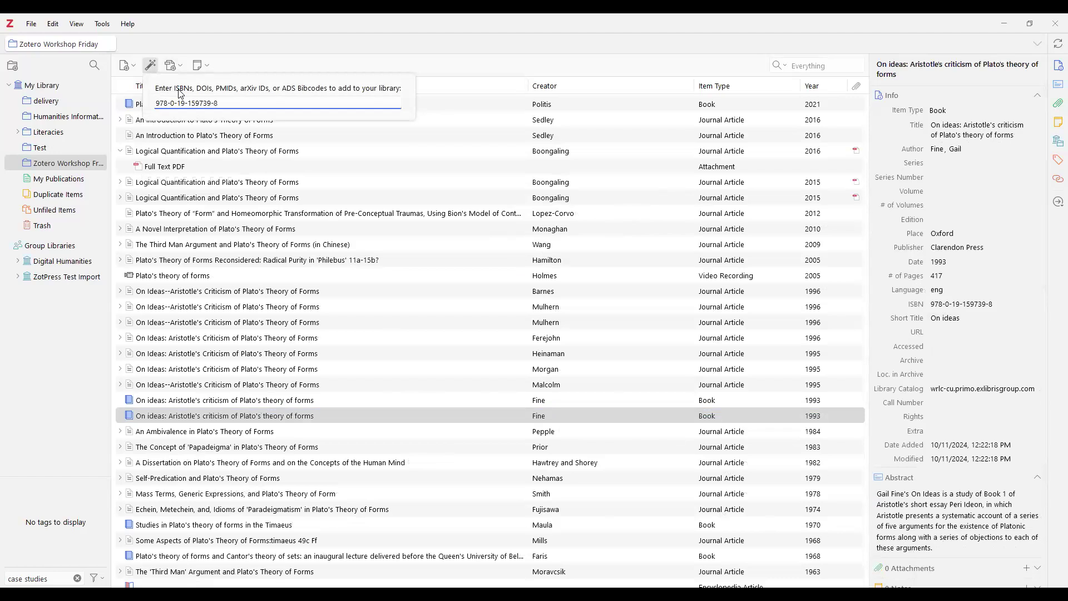
key(Return)
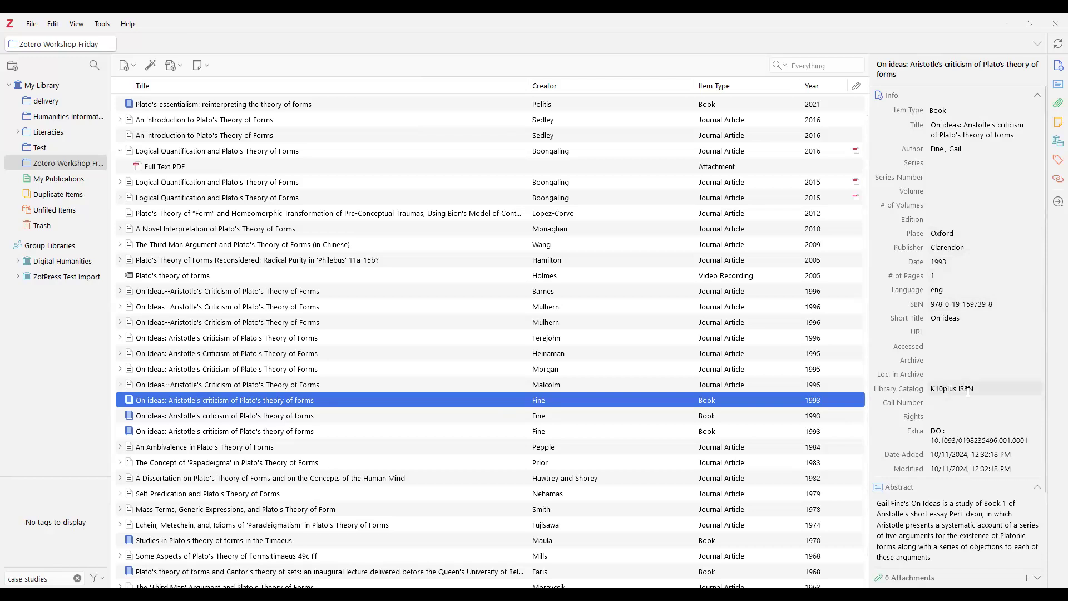
- Compare the metadata of the three 1993 "On ideas: Aristotle's criticism of Plato's theory of forms" book entries
click(393, 419)
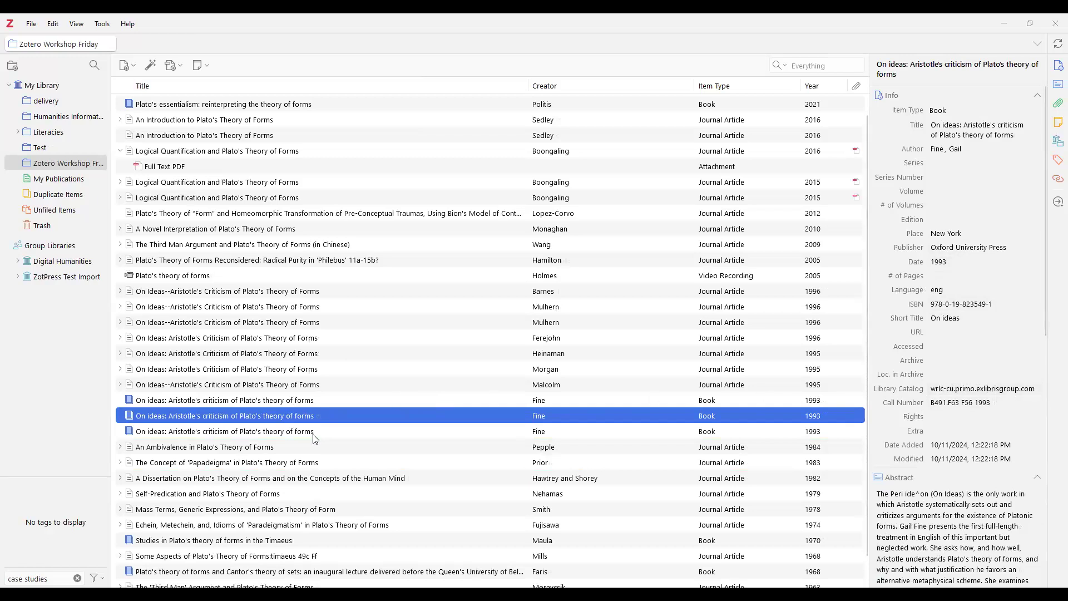
key(Down)
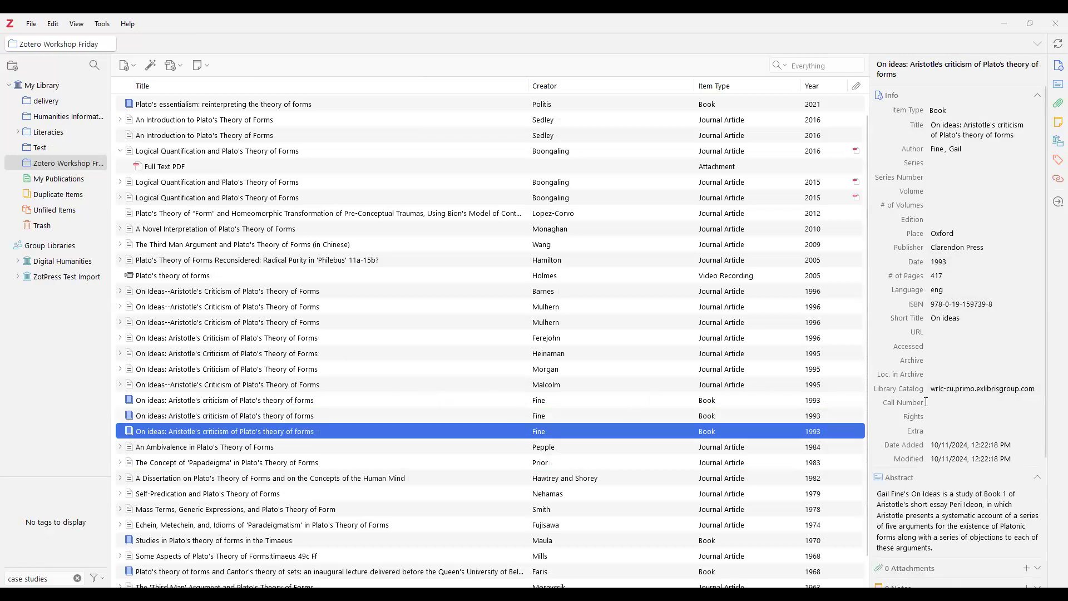
key(Up)
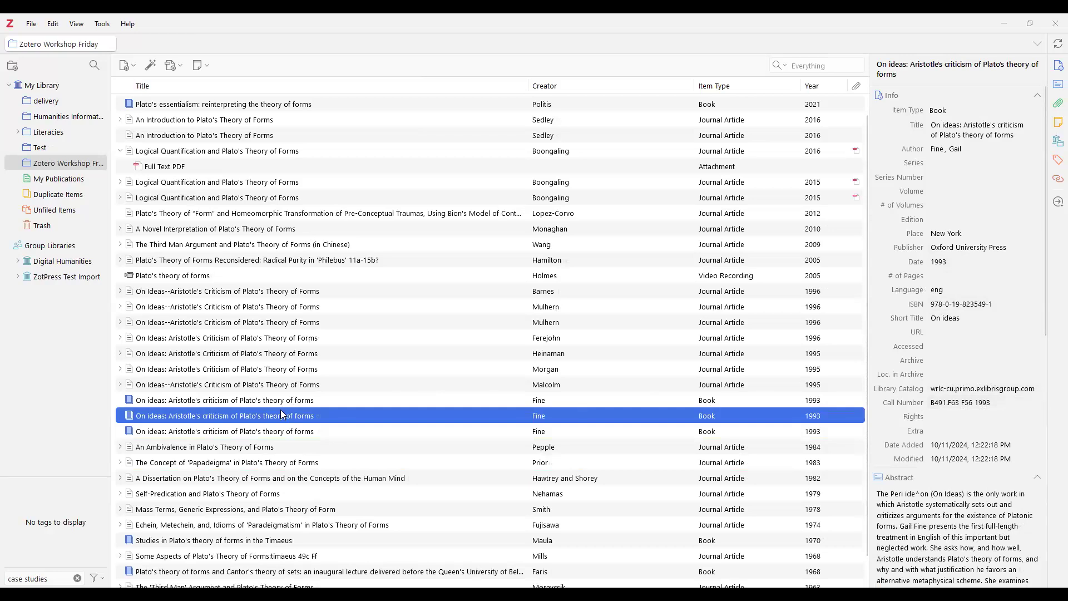
key(Down)
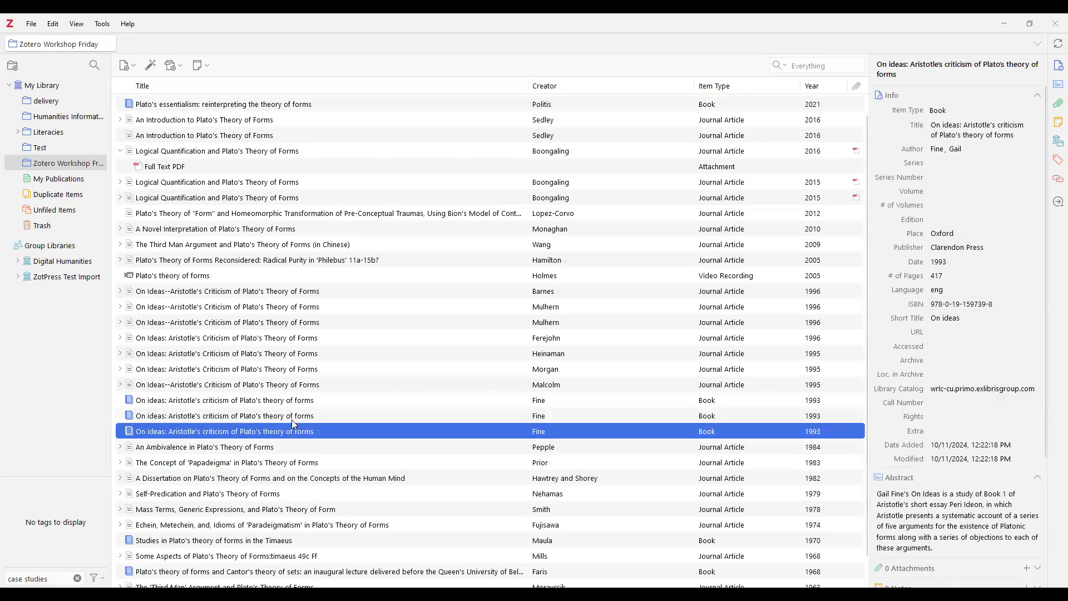
key(Up)
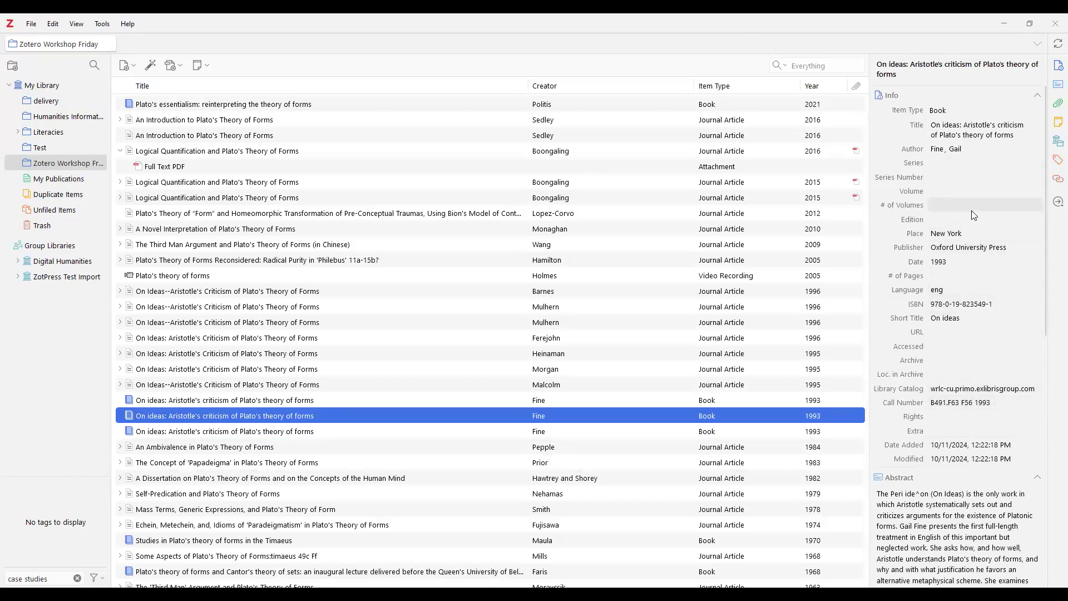
click(327, 401)
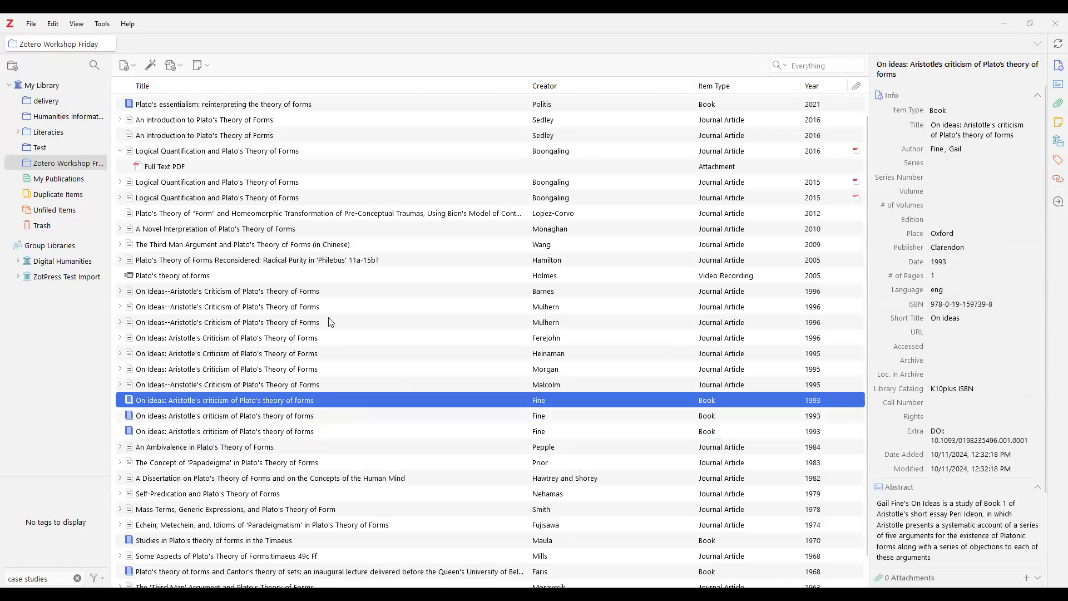
- Show the library's duplicate items and select the pair of "On ideas: Aristotle's criticism of Plato's theory of forms" books
click(63, 194)
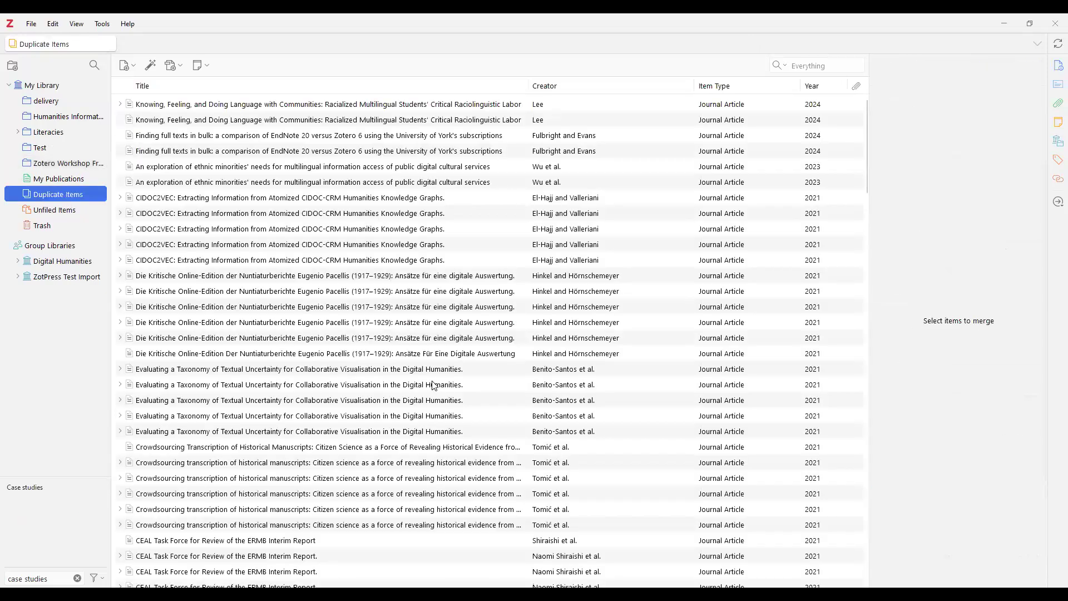
scroll(435, 385, down, 15)
scroll(436, 384, down, 12)
scroll(437, 385, down, 12)
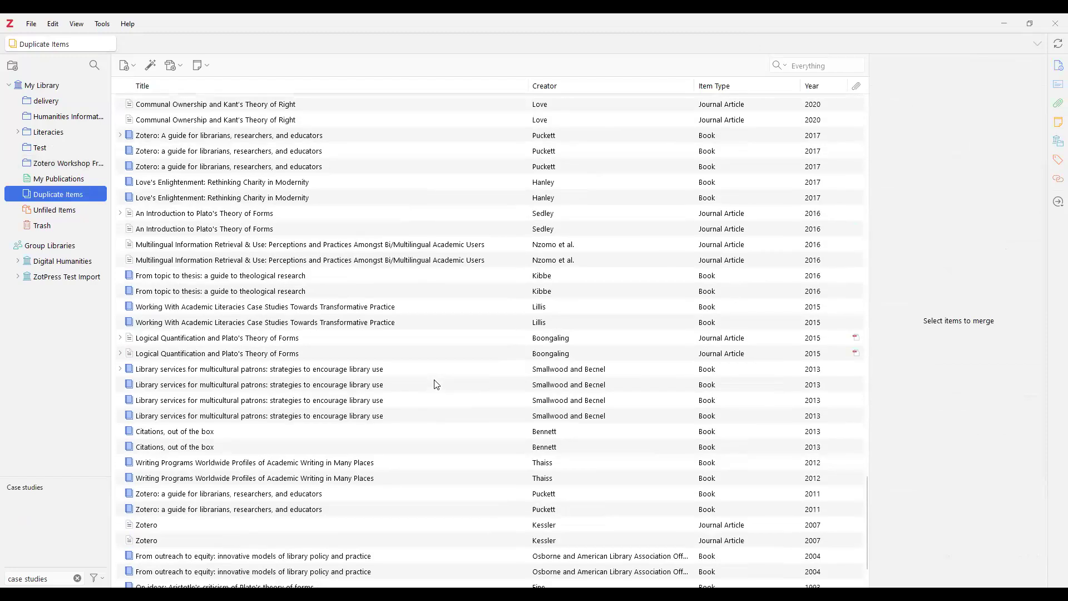
scroll(436, 385, down, 2)
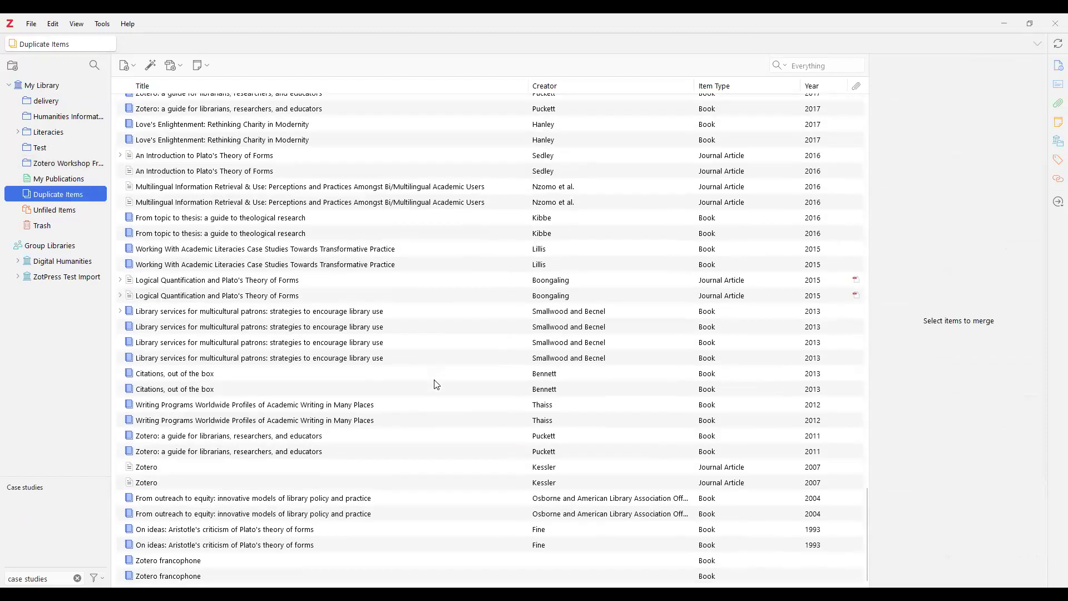
click(305, 532)
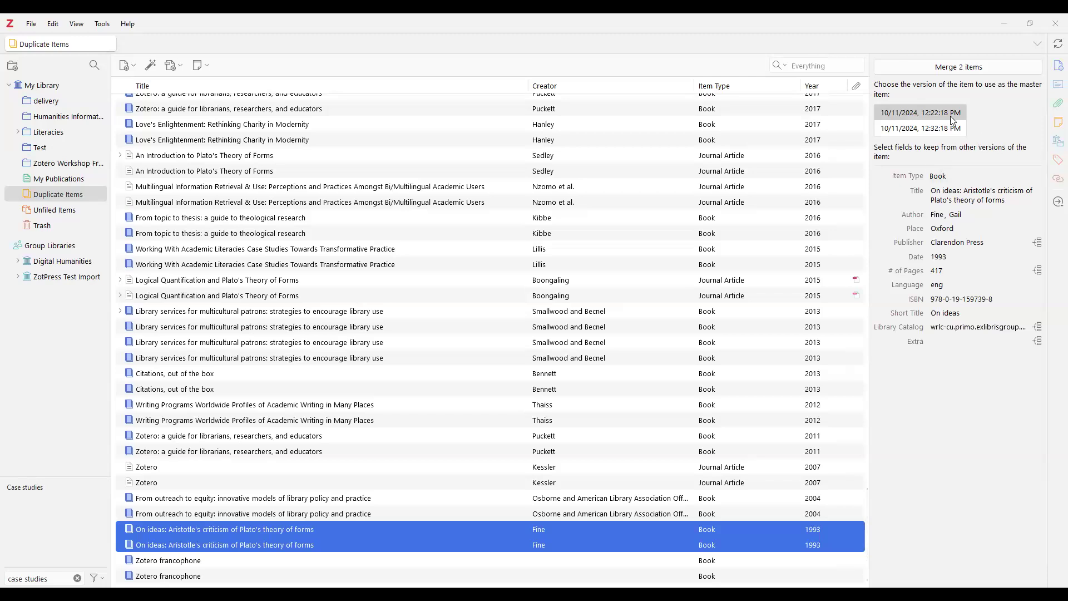
- Compare both versions of the "On ideas" duplicates and merge them using the 10/11/2024, 12:32:18 PM version as the master item
click(917, 131)
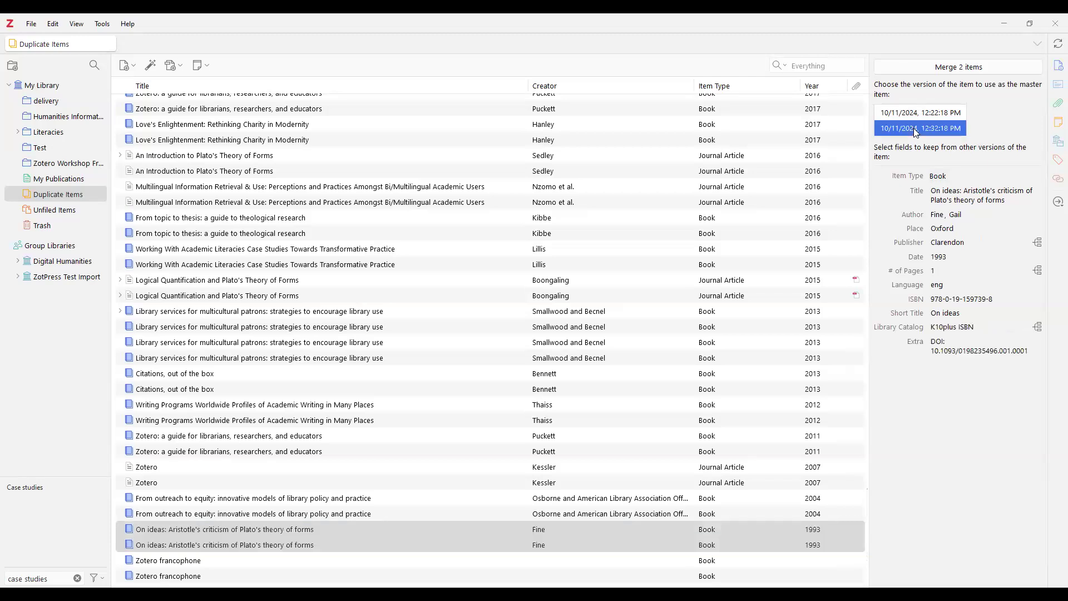
click(918, 115)
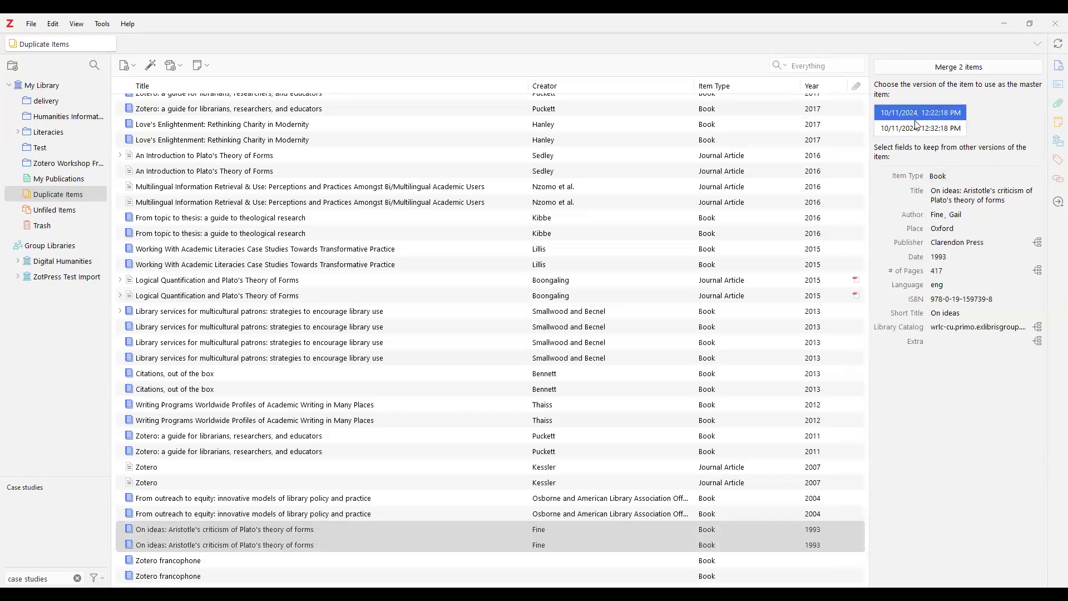
key(Down)
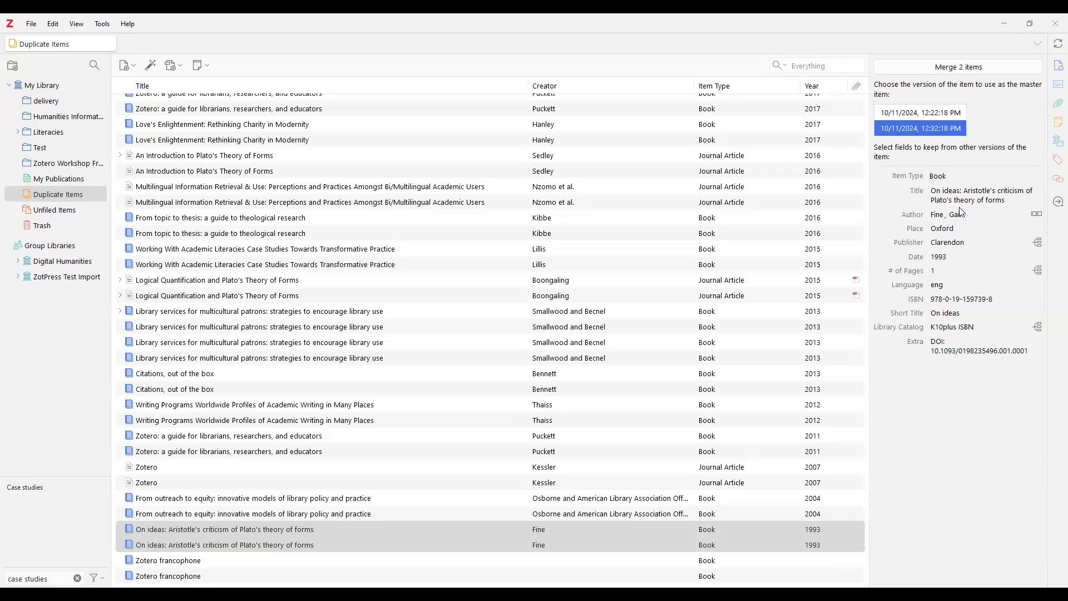
click(937, 118)
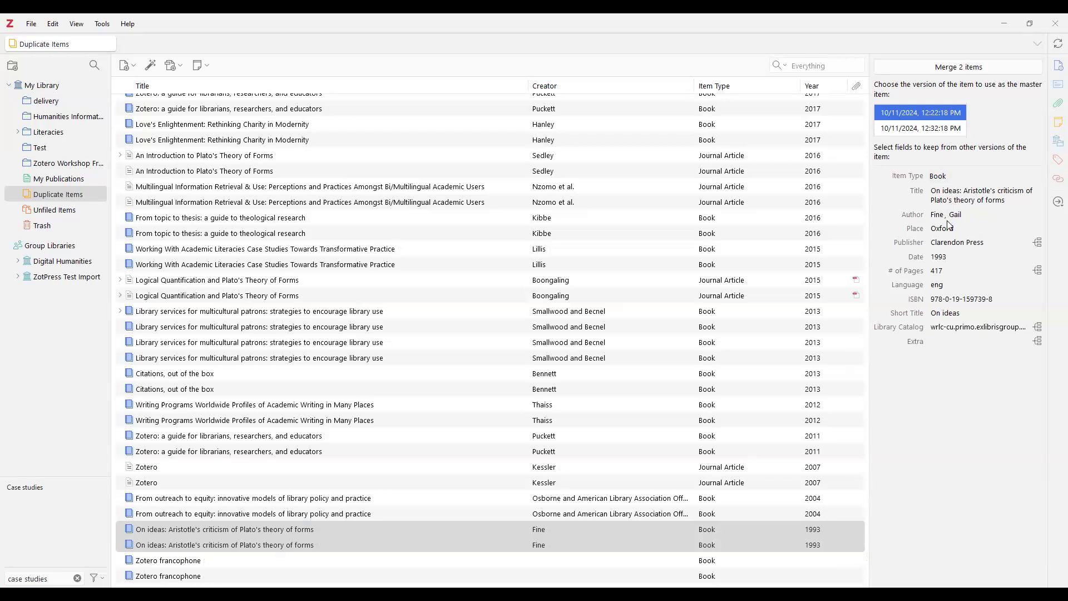
click(926, 128)
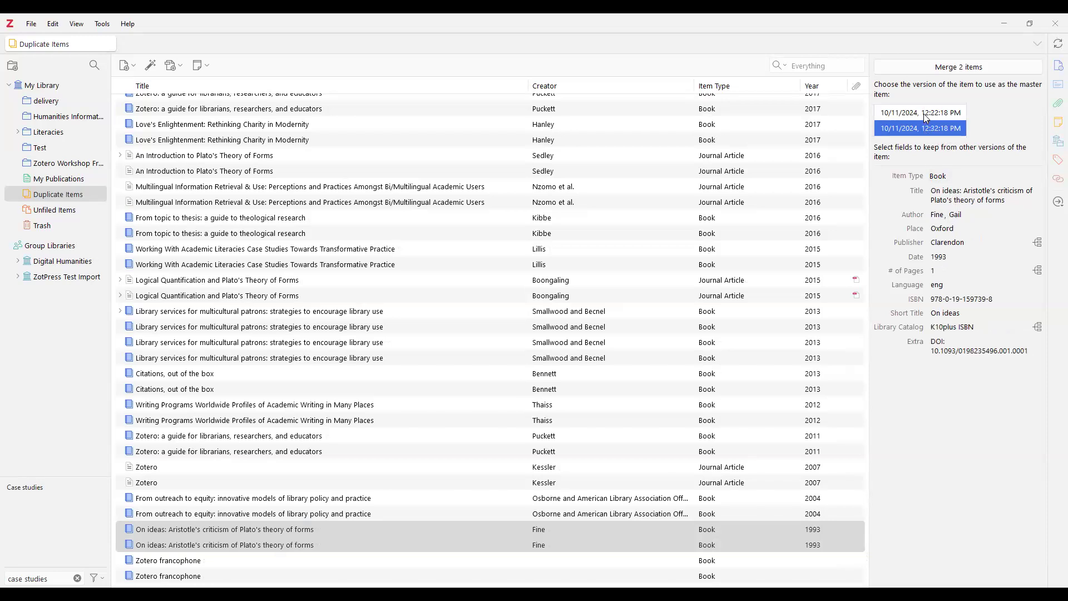
click(927, 115)
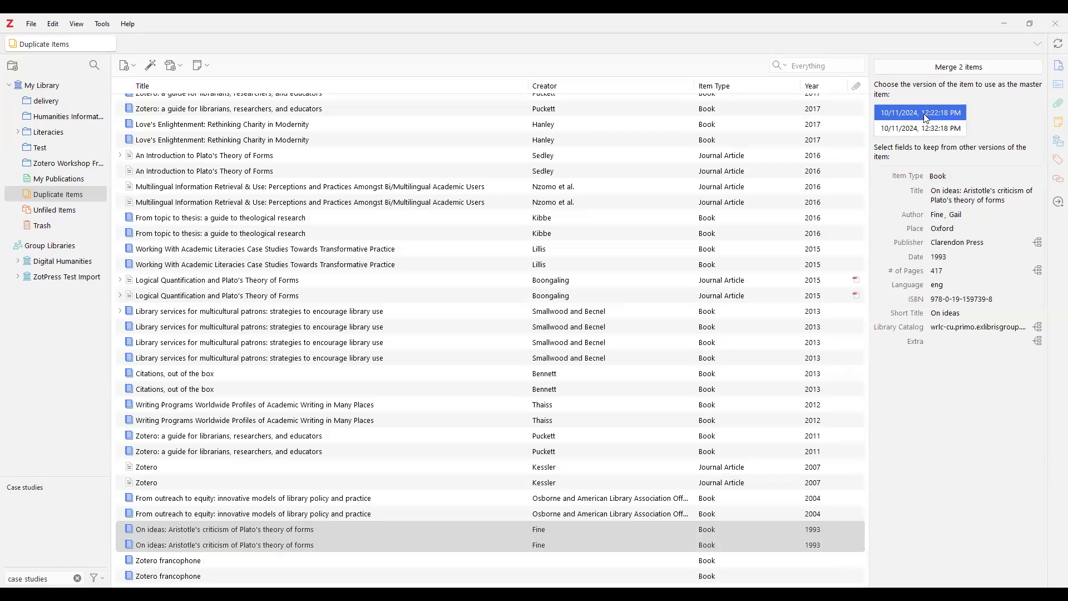
click(927, 131)
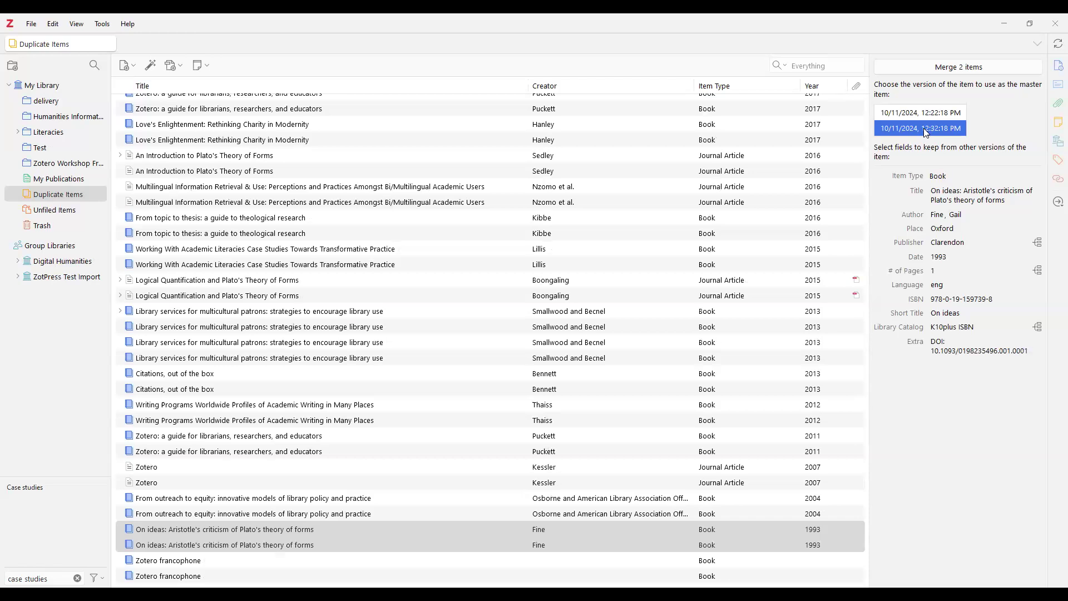
click(965, 69)
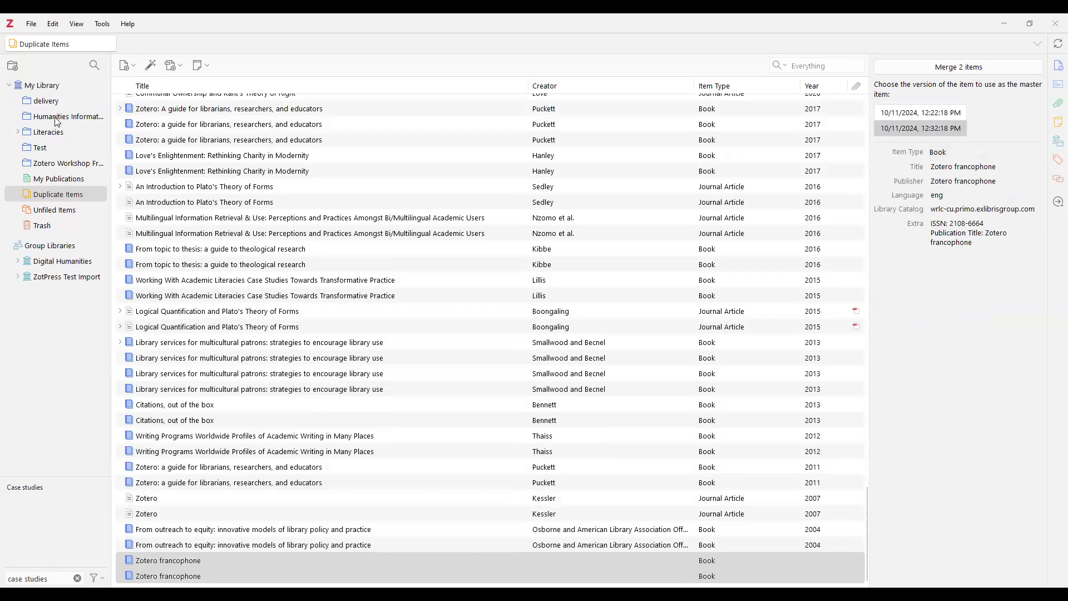
- Return to the Zotero Workshop Friday collection and compare the metadata of the two remaining "On ideas" book entries
click(55, 162)
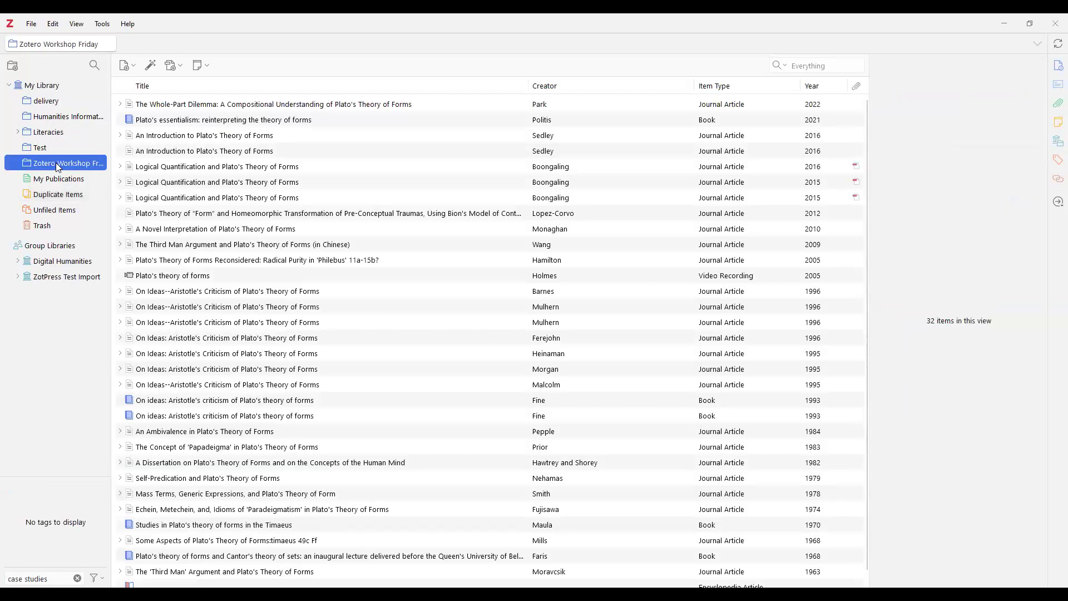
click(479, 401)
click(476, 417)
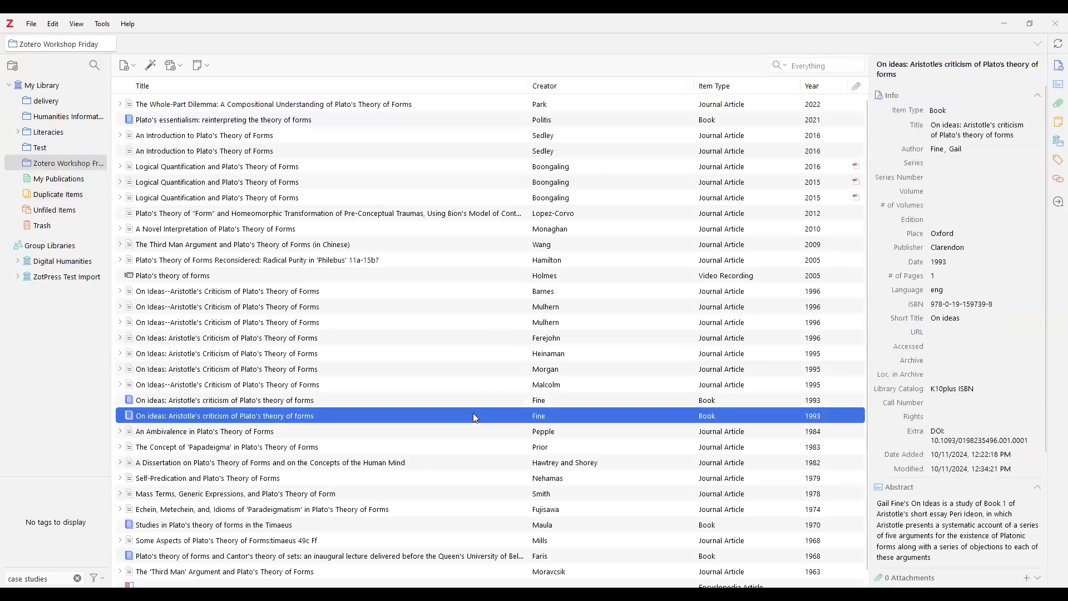
click(478, 402)
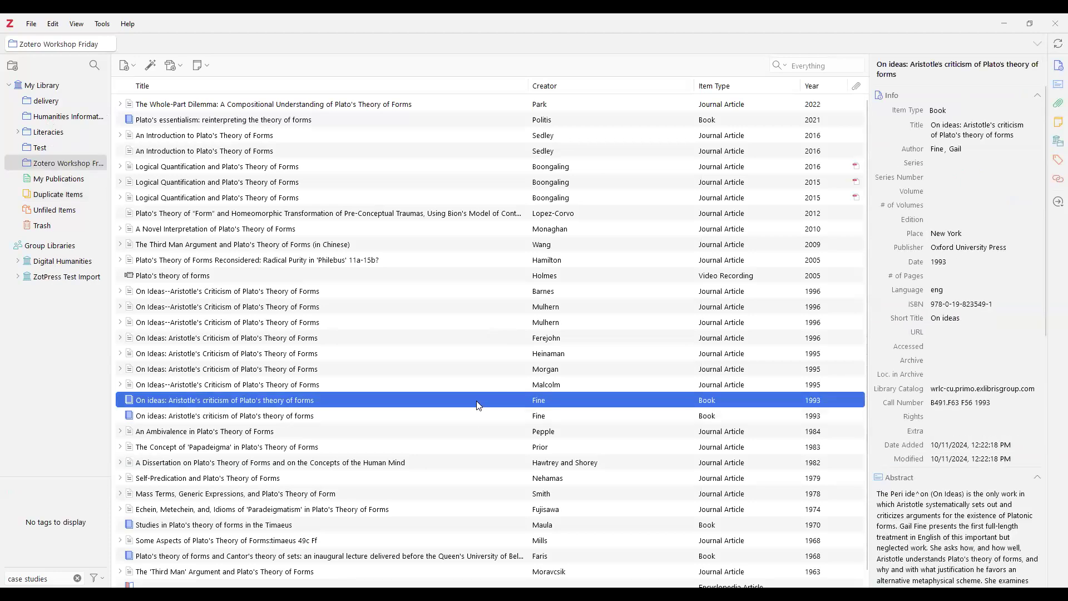
click(474, 417)
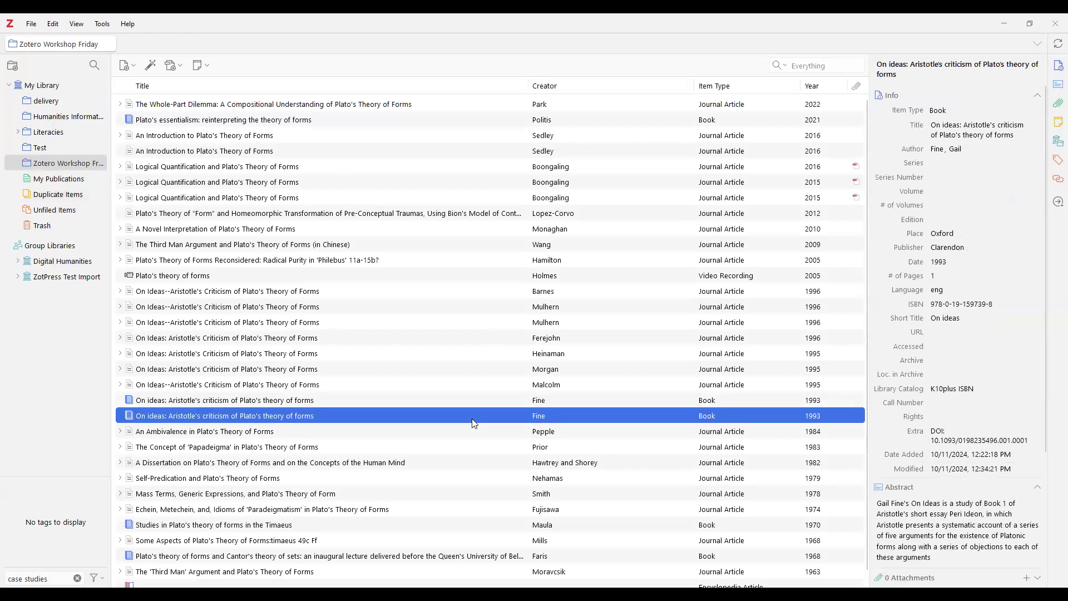
mouse_move(1044, 340)
mouse_down()
mouse_move(1044, 459)
mouse_move(1053, 327)
mouse_up()
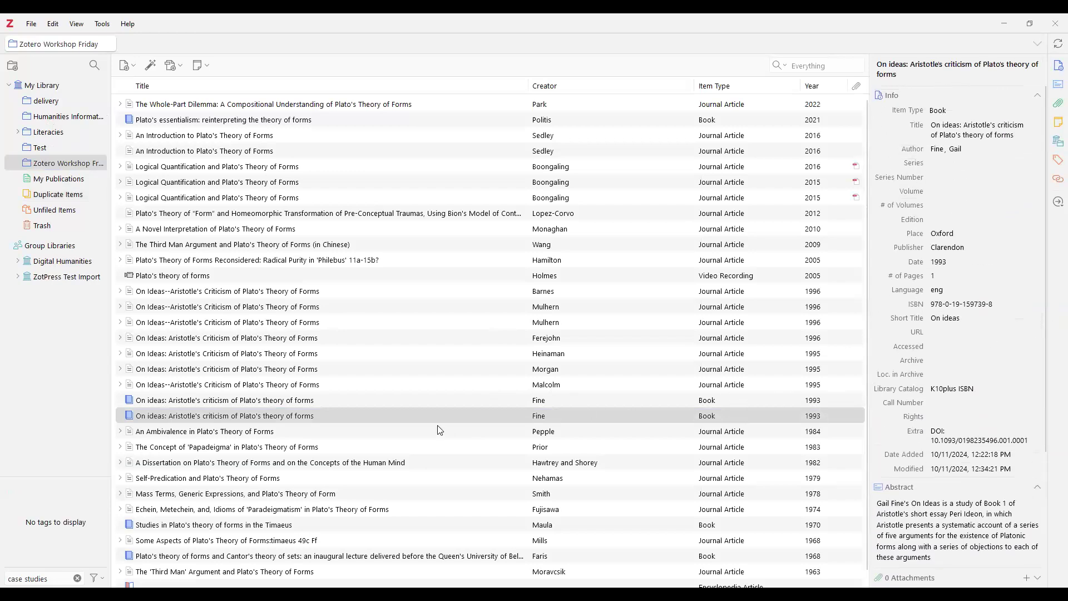
click(388, 400)
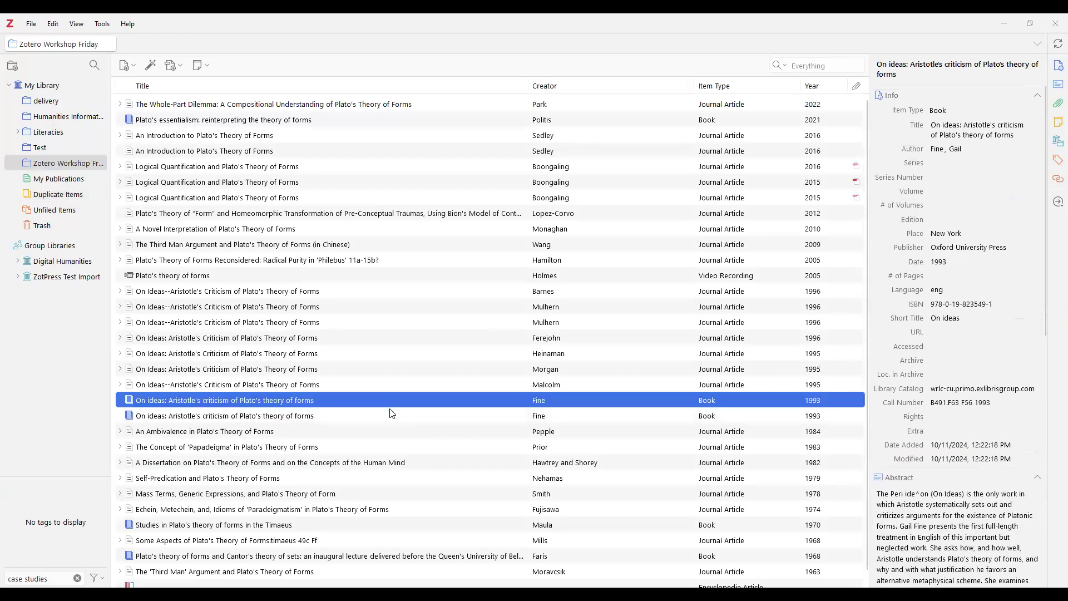
click(393, 415)
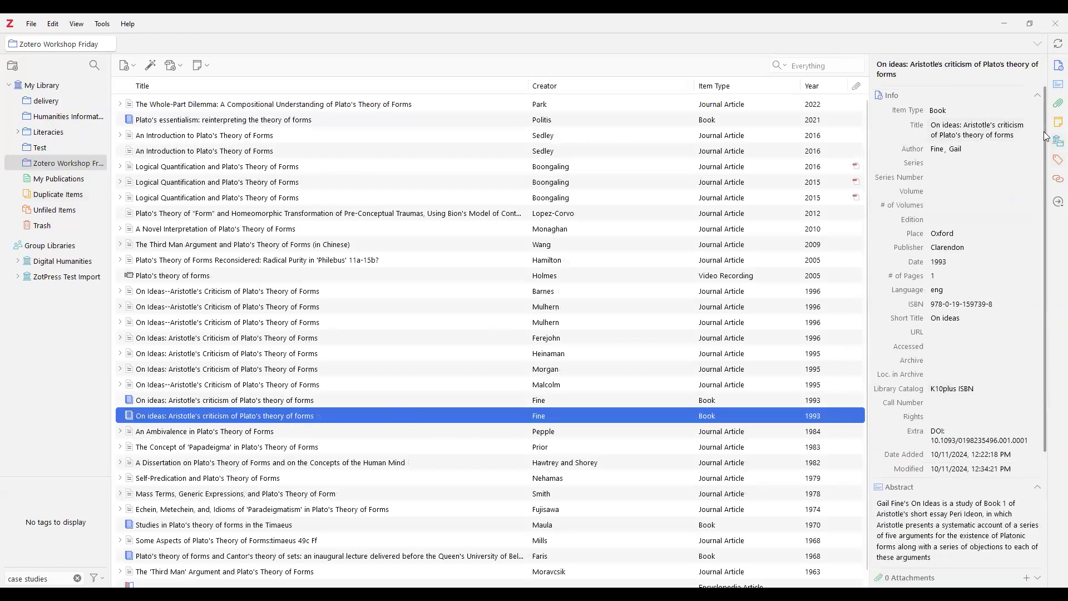
- Duplicate the selected 1993 "On ideas: Aristotle's criticism of Plato's theory of forms" book and compare the copy with the original entries
right_click(311, 423)
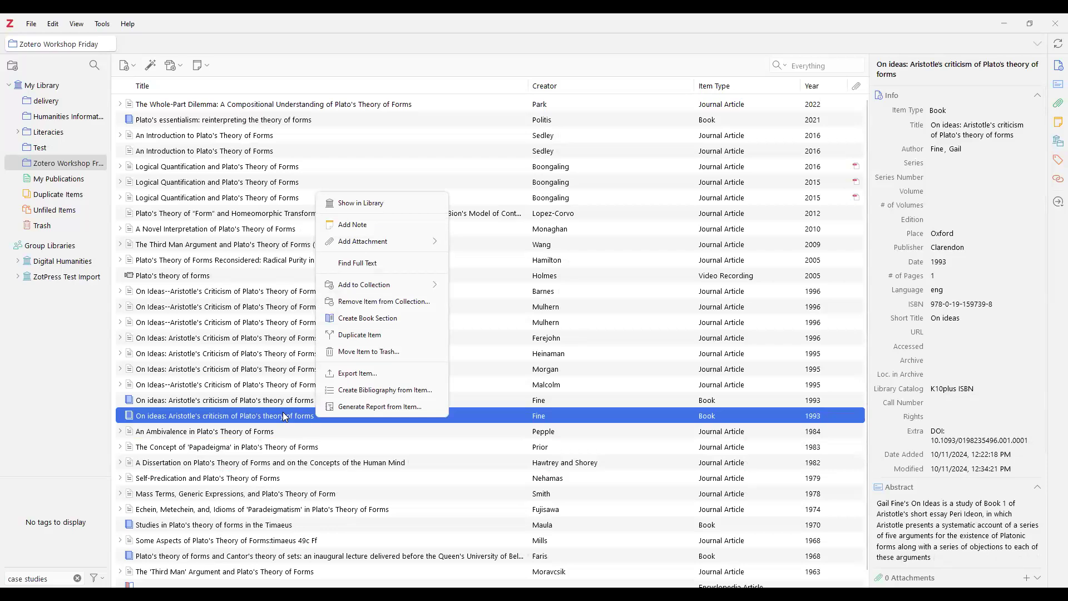
mouse_move(361, 247)
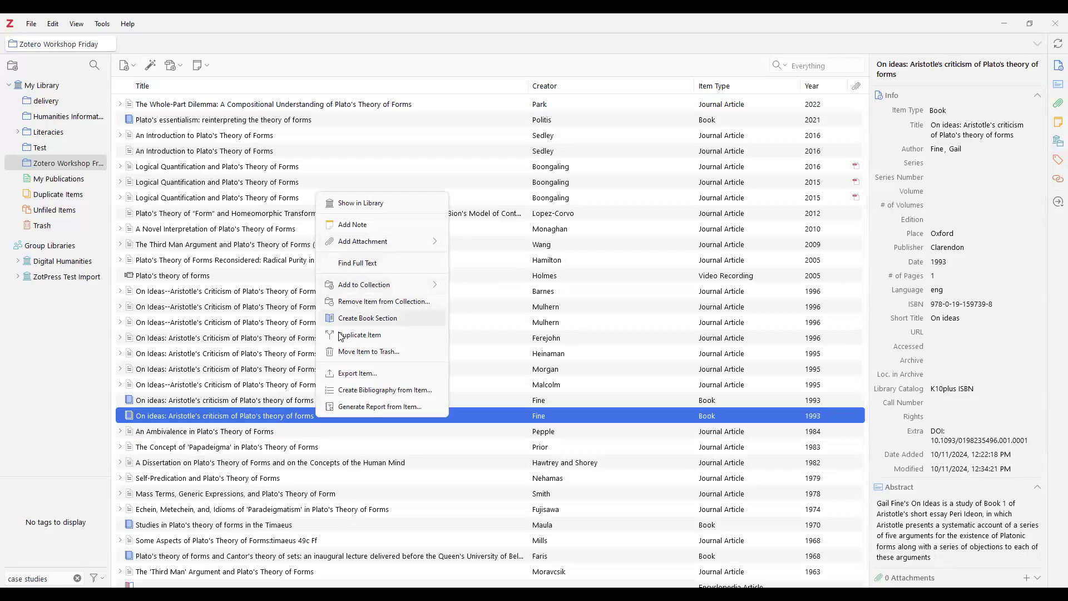
click(372, 336)
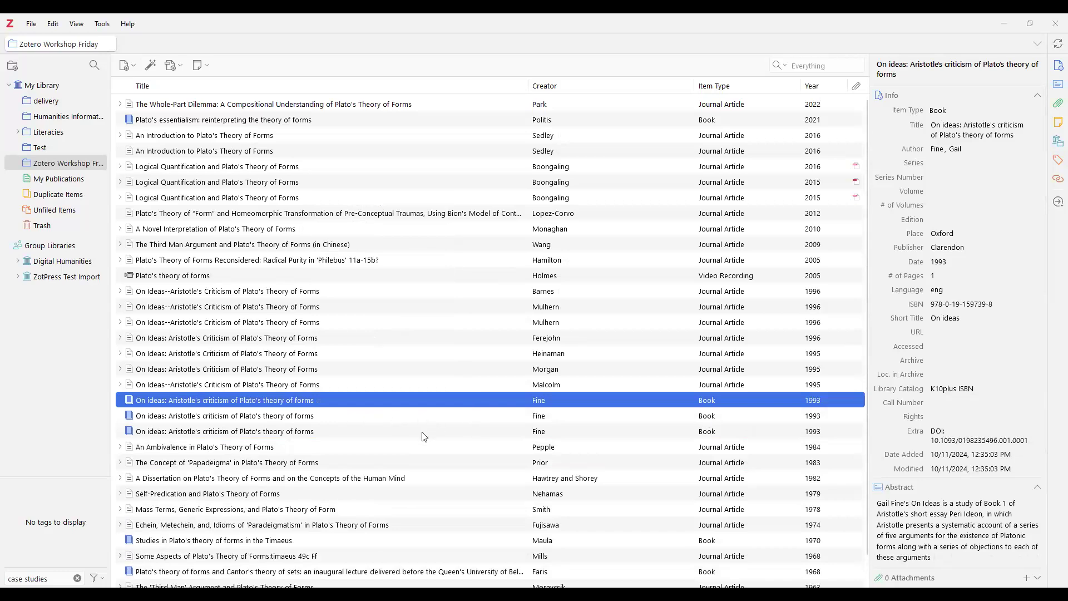
key(Down)
key(Down)
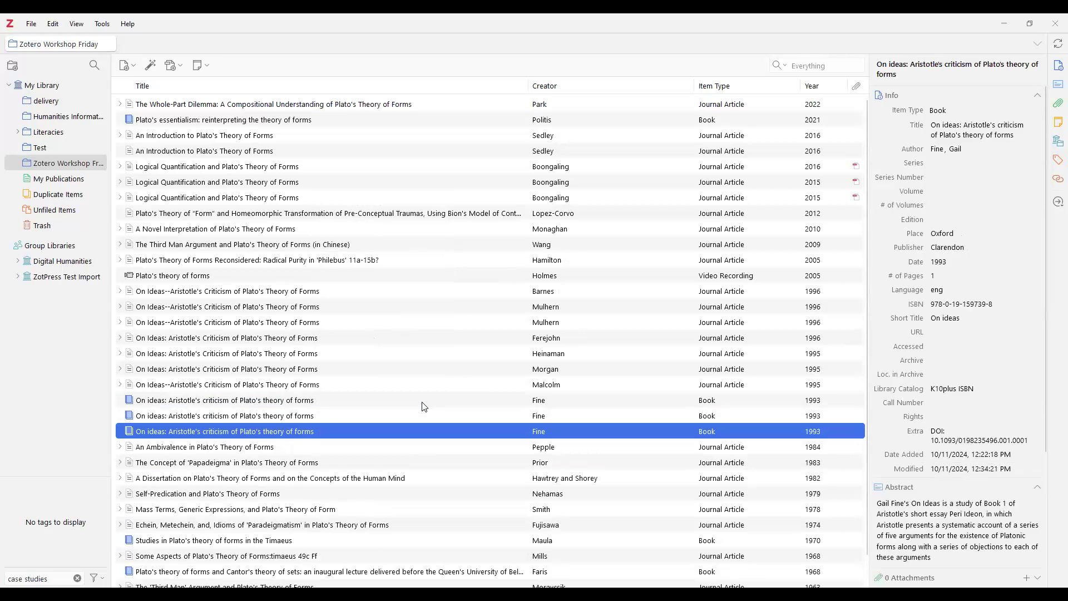
click(425, 404)
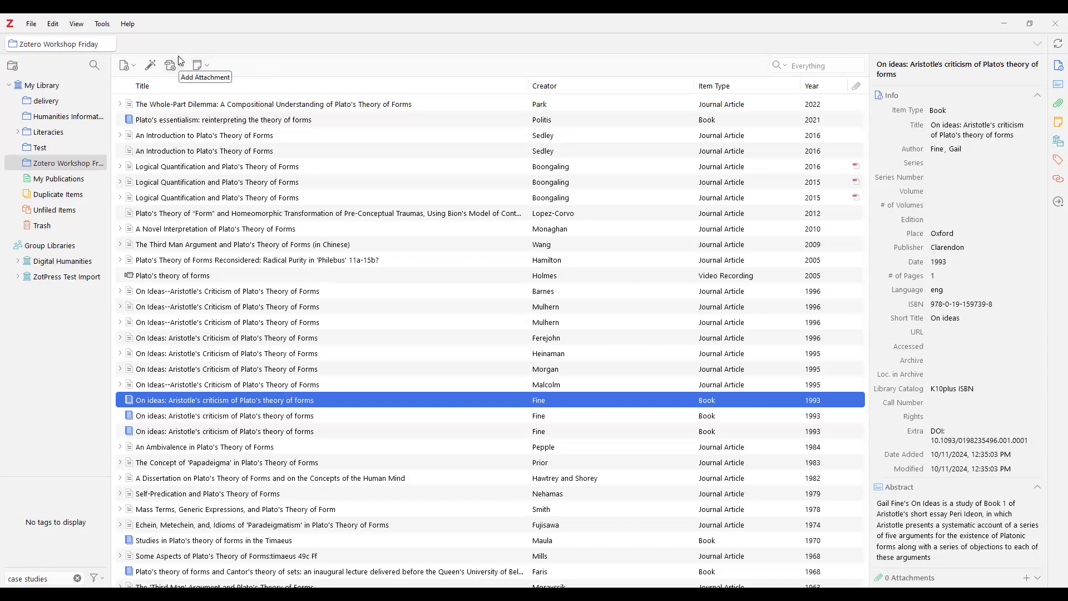
- Review the Sync settings, including the libraries chosen for syncing and the file syncing options, and close the settings
click(53, 25)
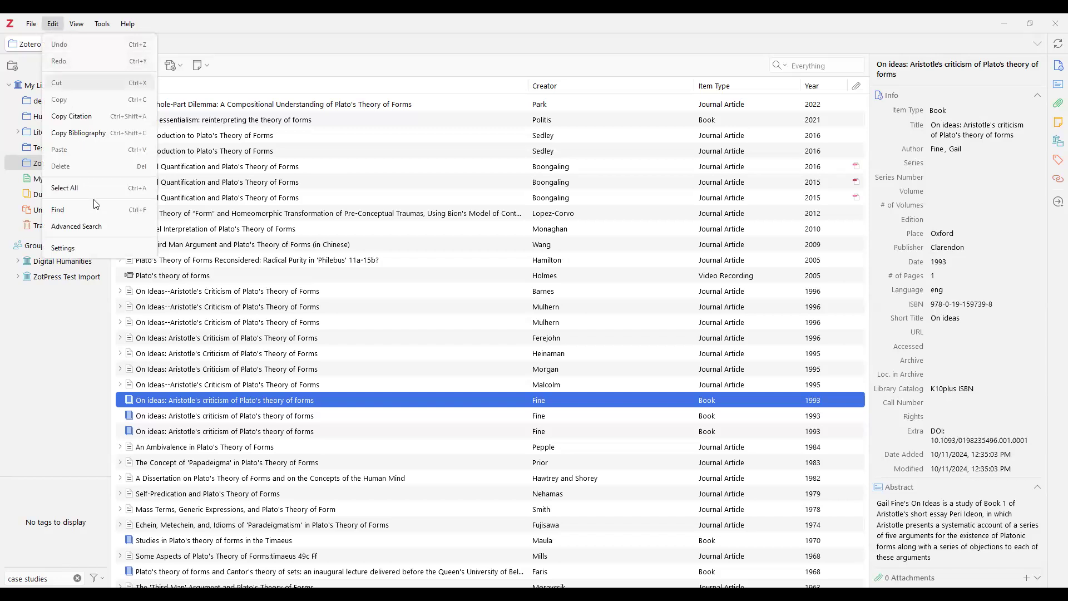
click(73, 249)
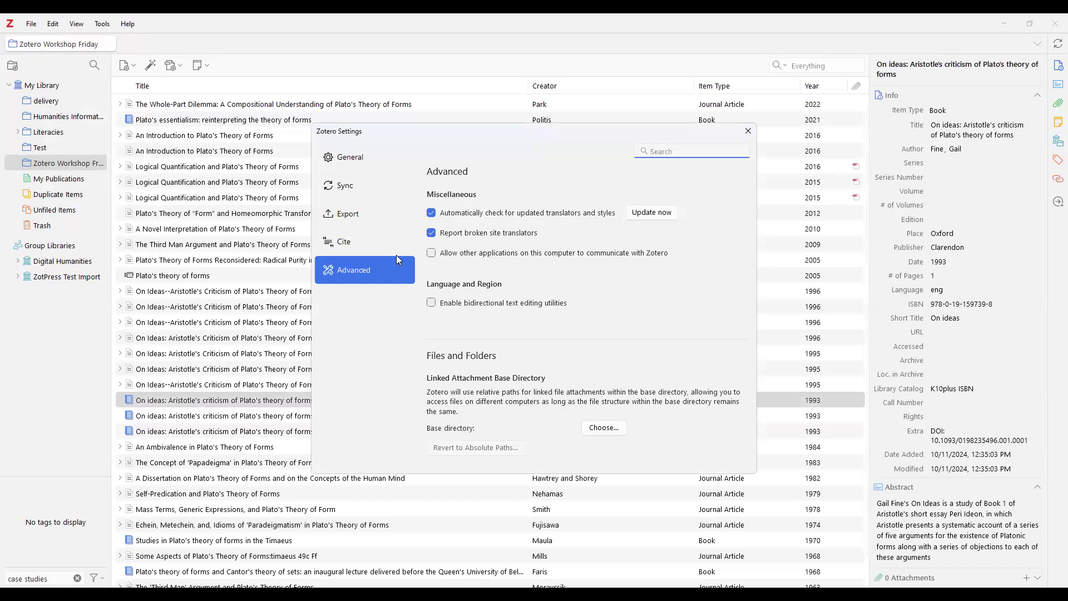
click(352, 194)
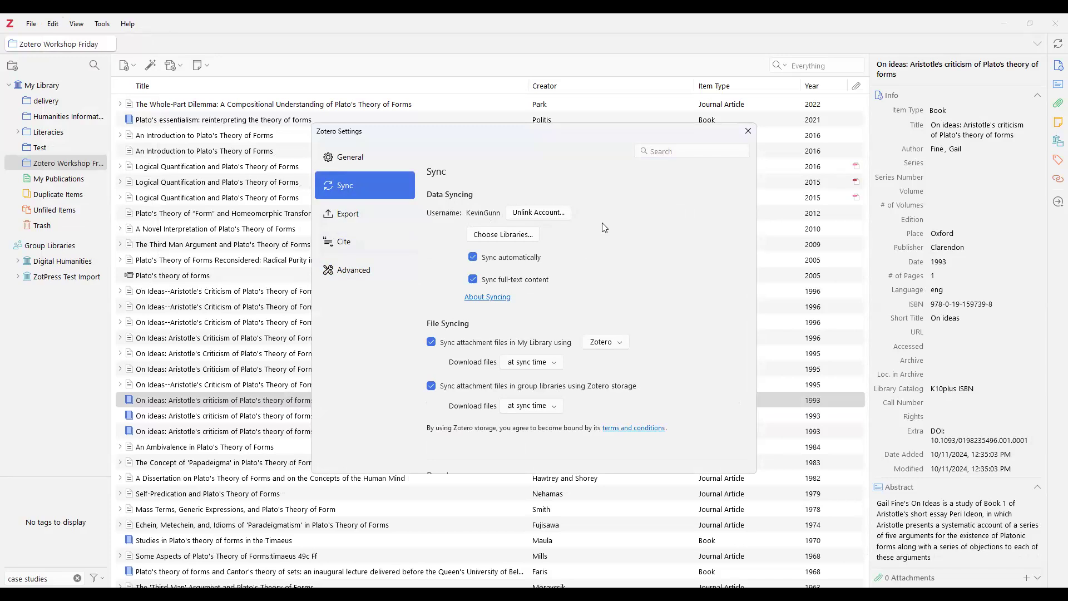
click(522, 240)
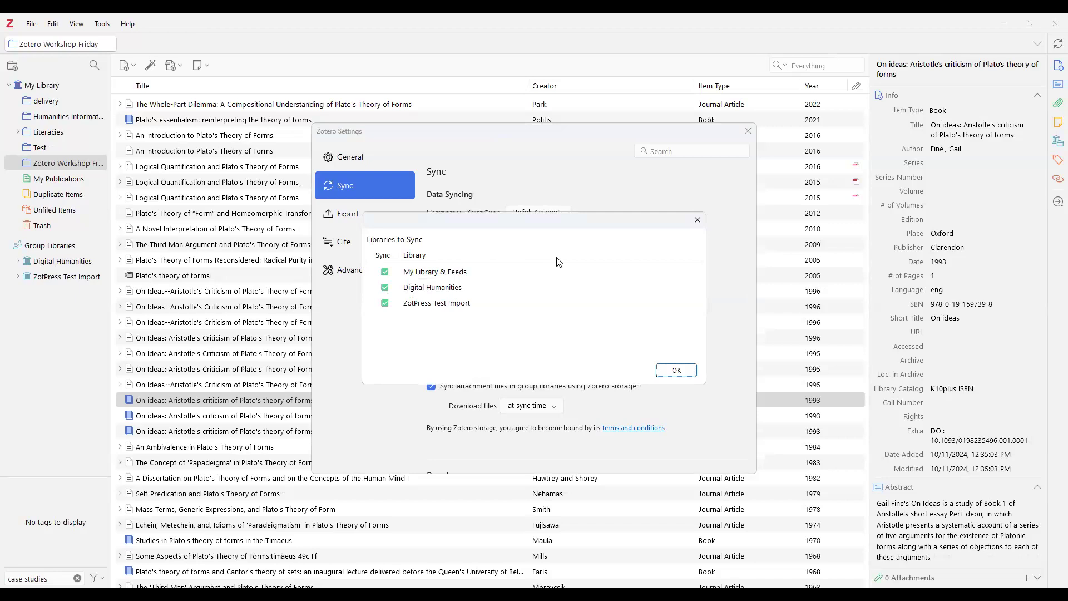
key(Return)
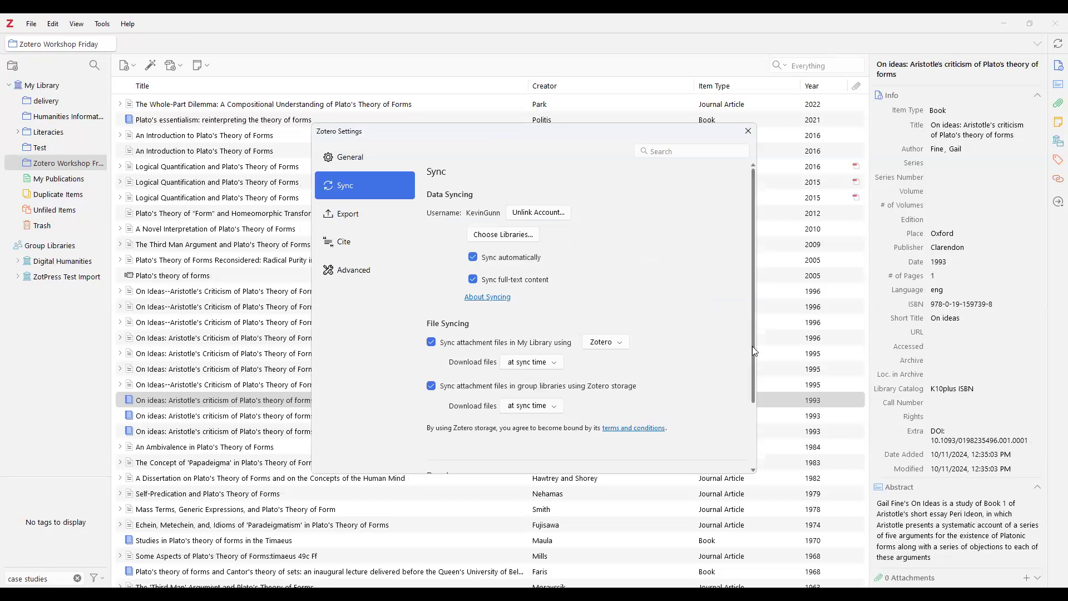
scroll(754, 359, down, 1)
drag(752, 356, 751, 377)
scroll(754, 353, up, 1)
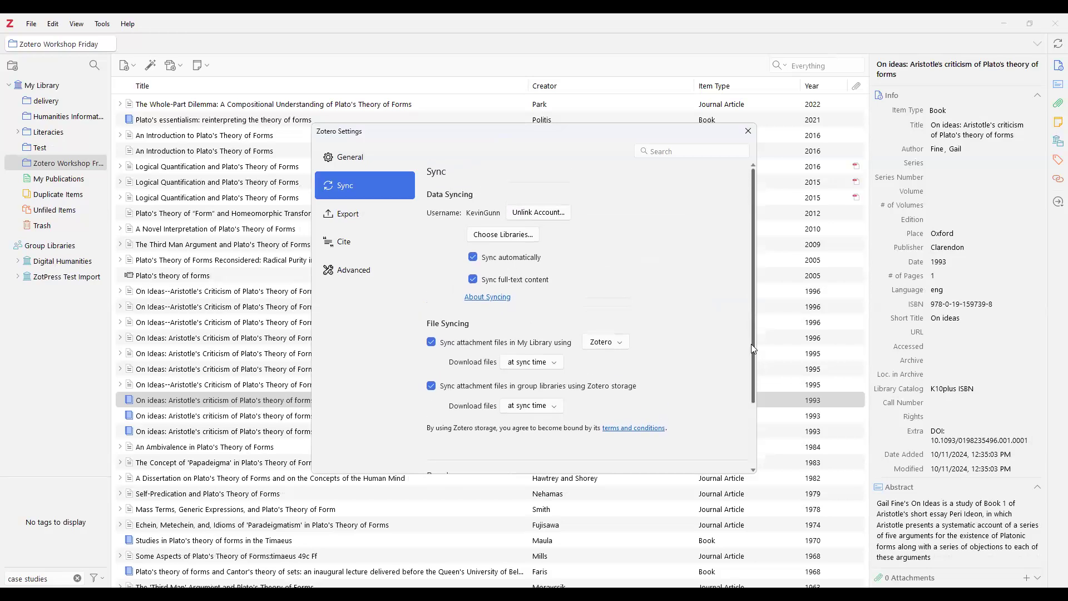
click(54, 24)
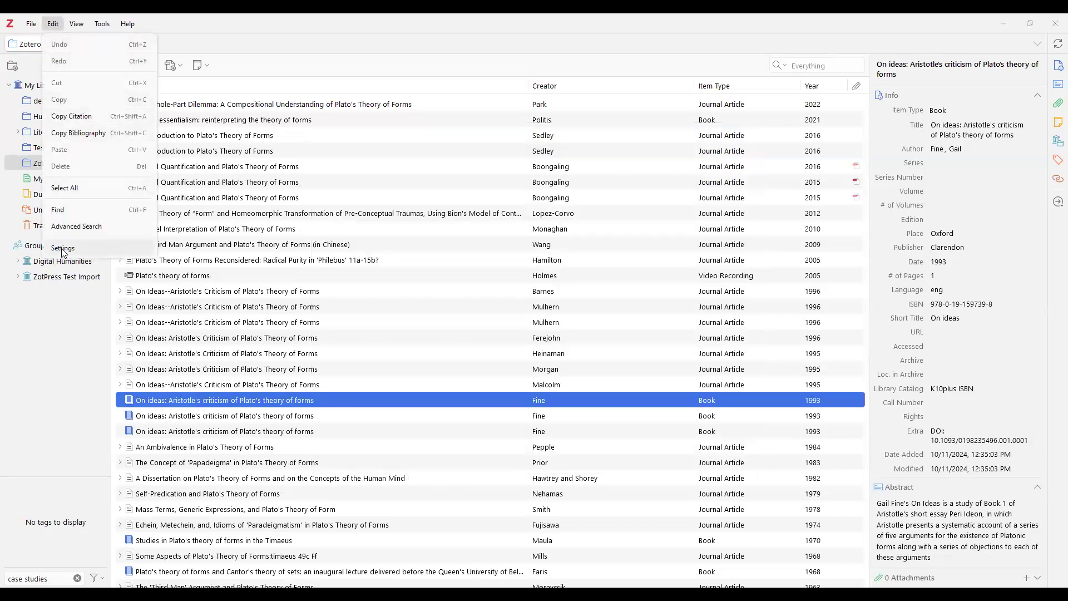
key(alt+Tab)
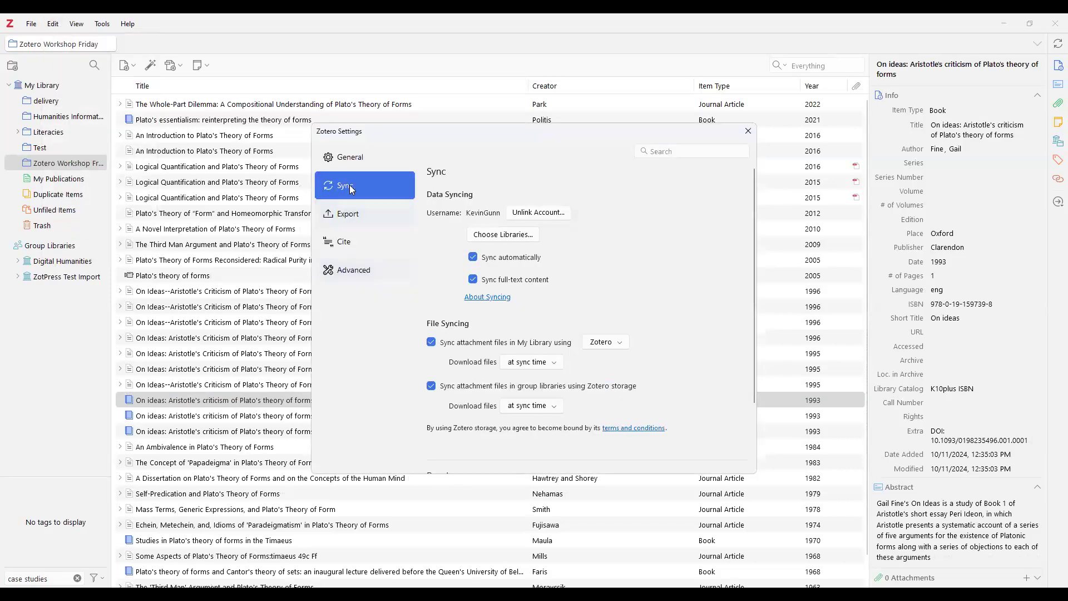
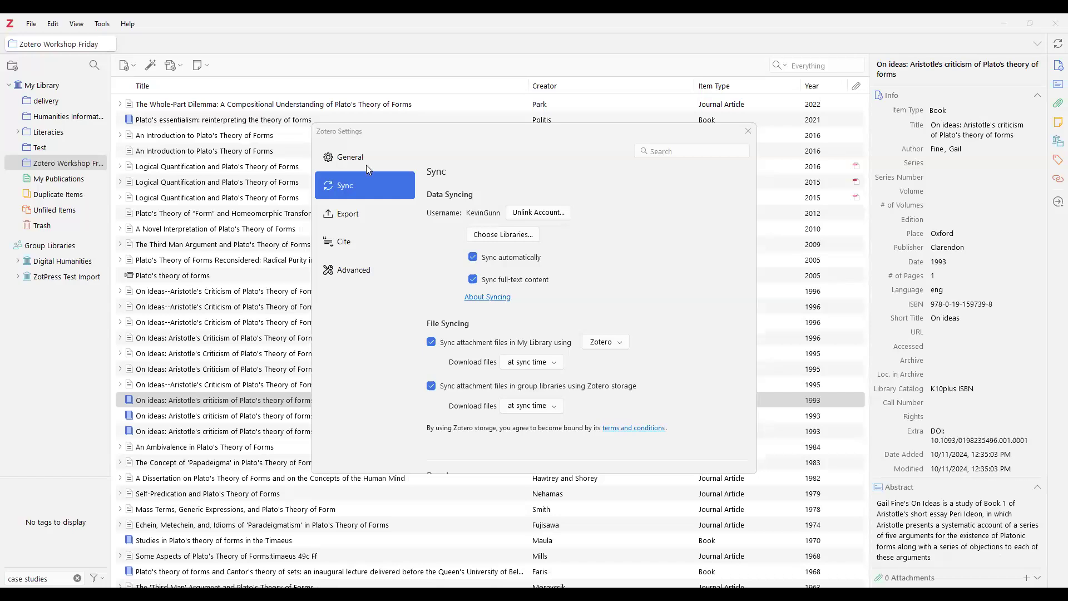
click(749, 132)
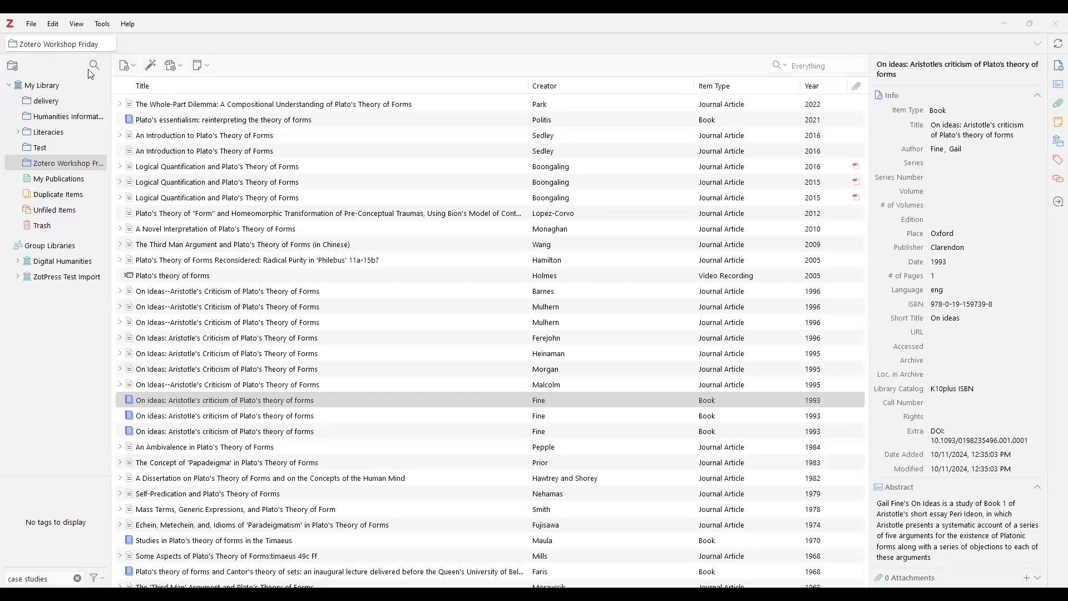
- Examine the item types available for manually creating a new library item, without creating one
click(132, 71)
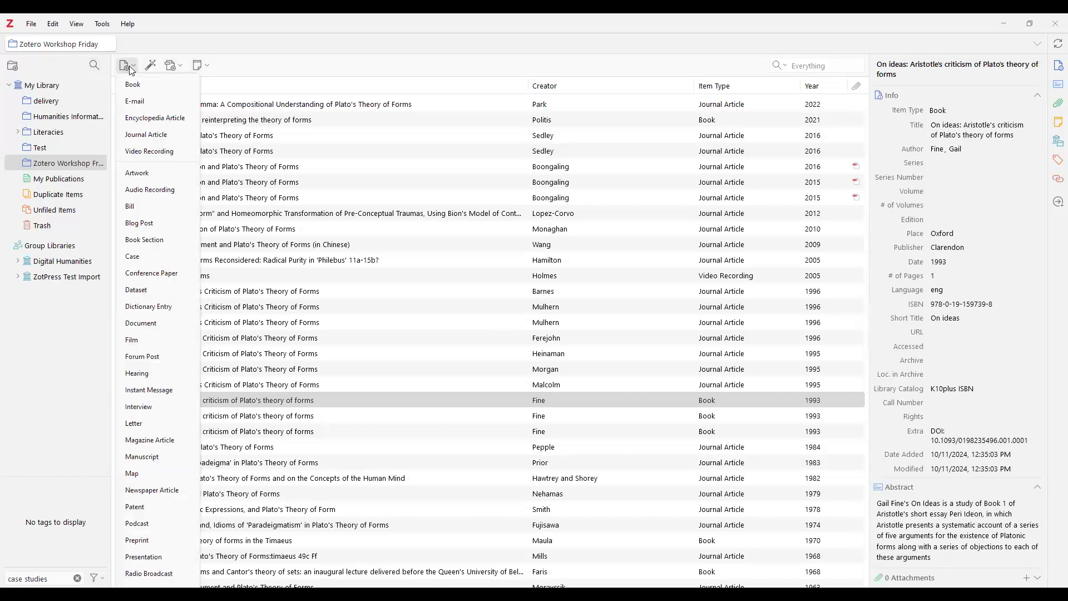
click(232, 70)
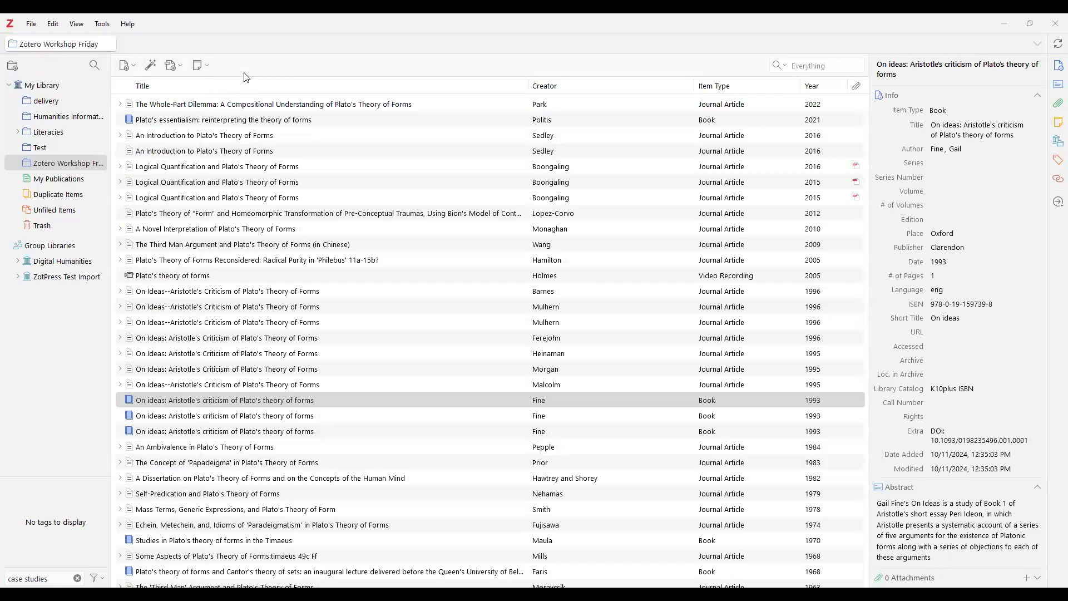
click(31, 24)
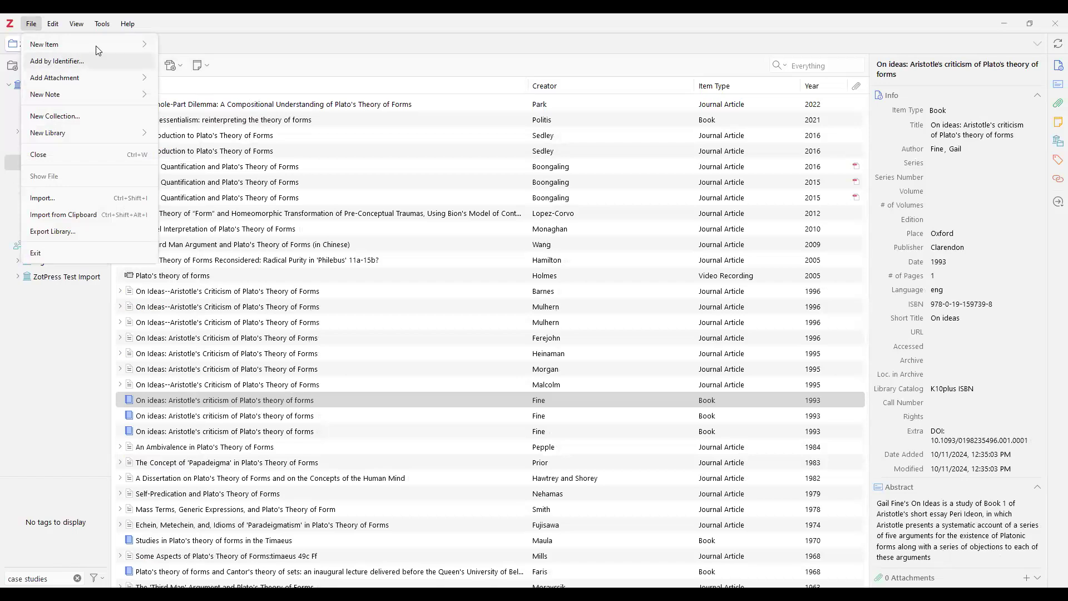
mouse_move(103, 51)
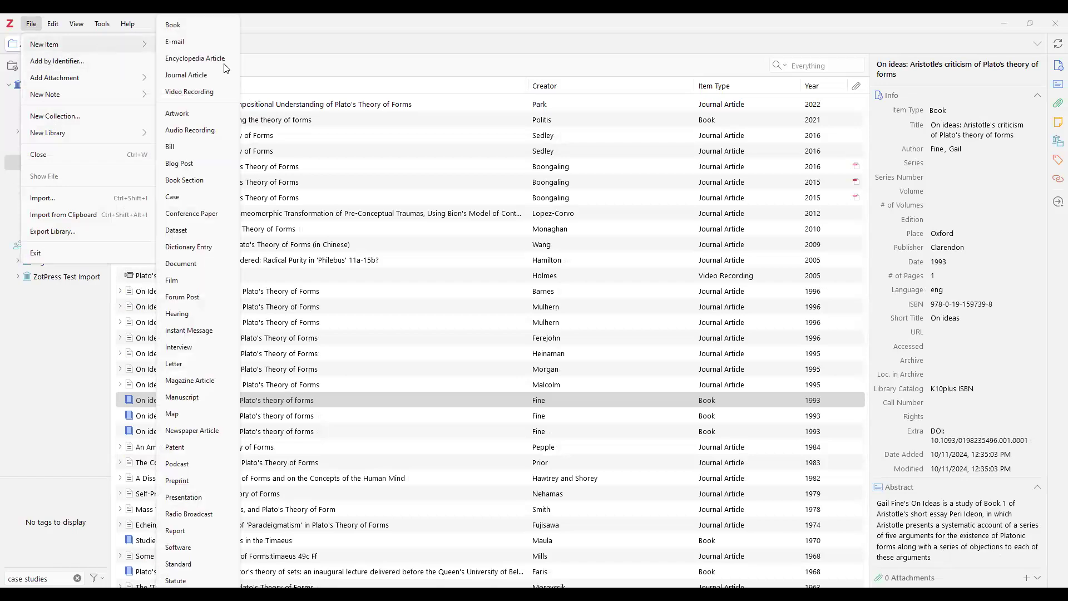
click(260, 73)
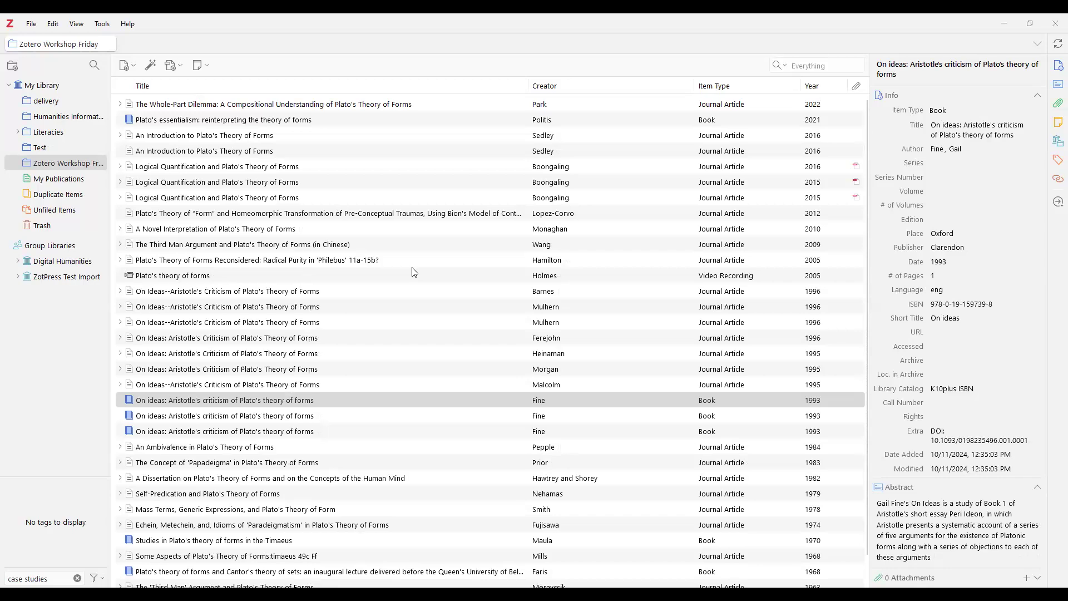
scroll(400, 307, down, 1)
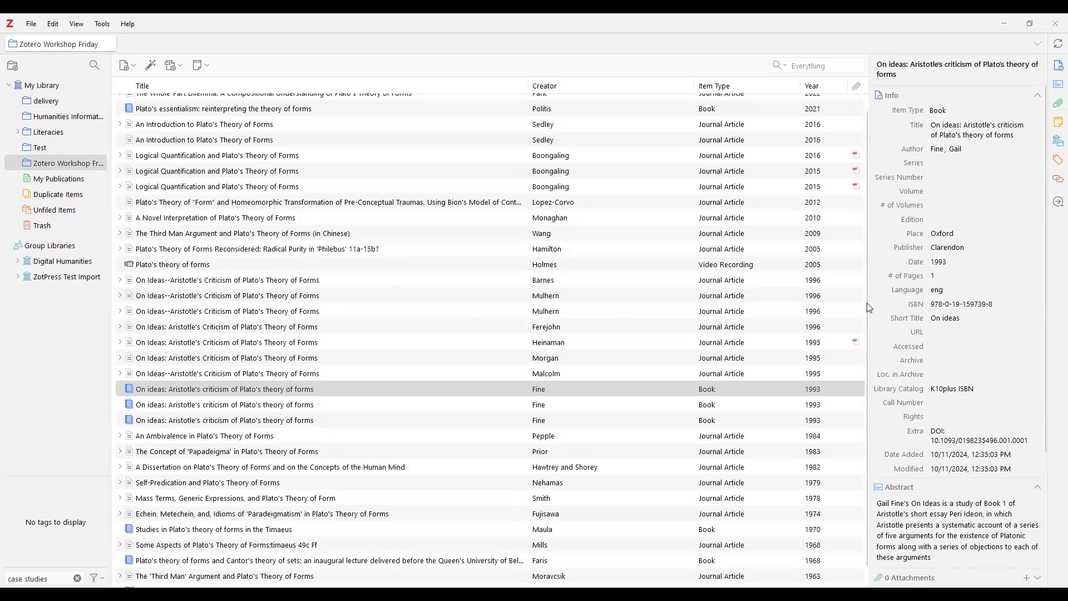
scroll(262, 339, up, 1)
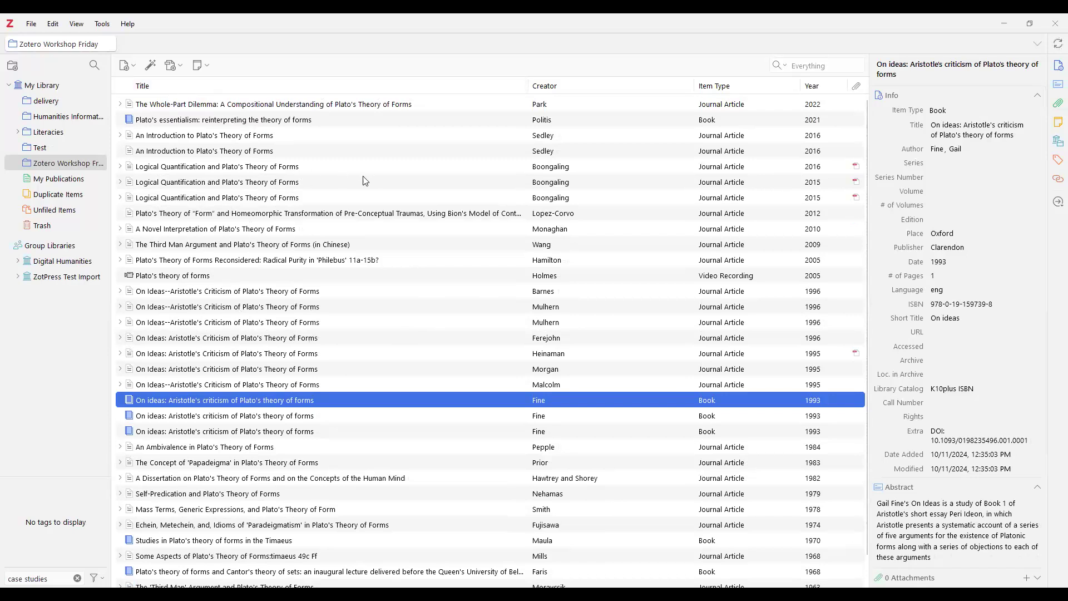
- Import all three PDFs from the Zotero PDFS examples folder in File Explorer into the Test collection and dismiss the finished metadata retrieval
click(43, 149)
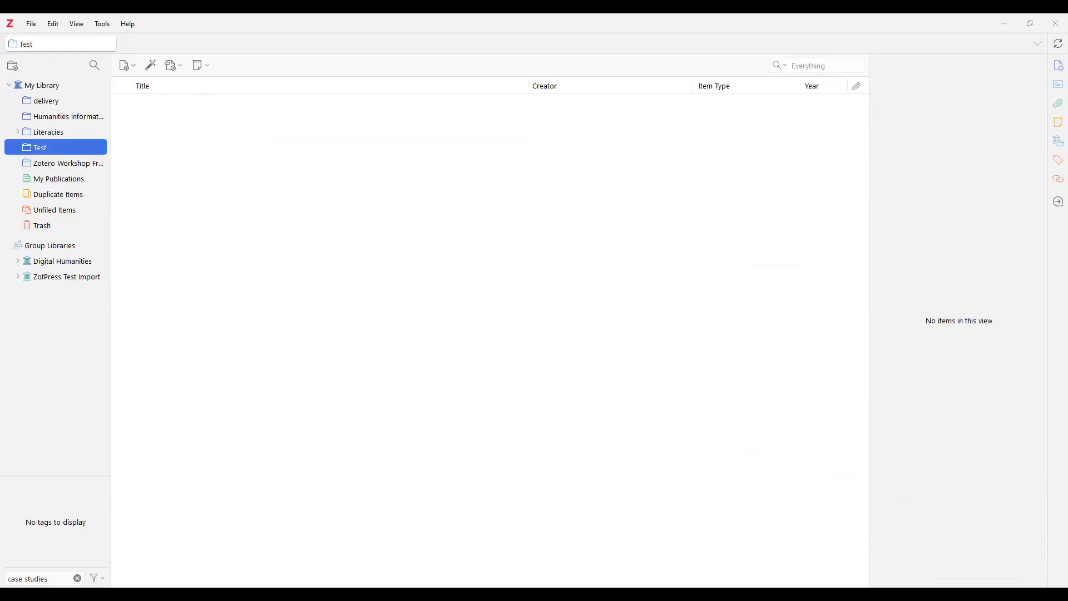
key(alt+Tab)
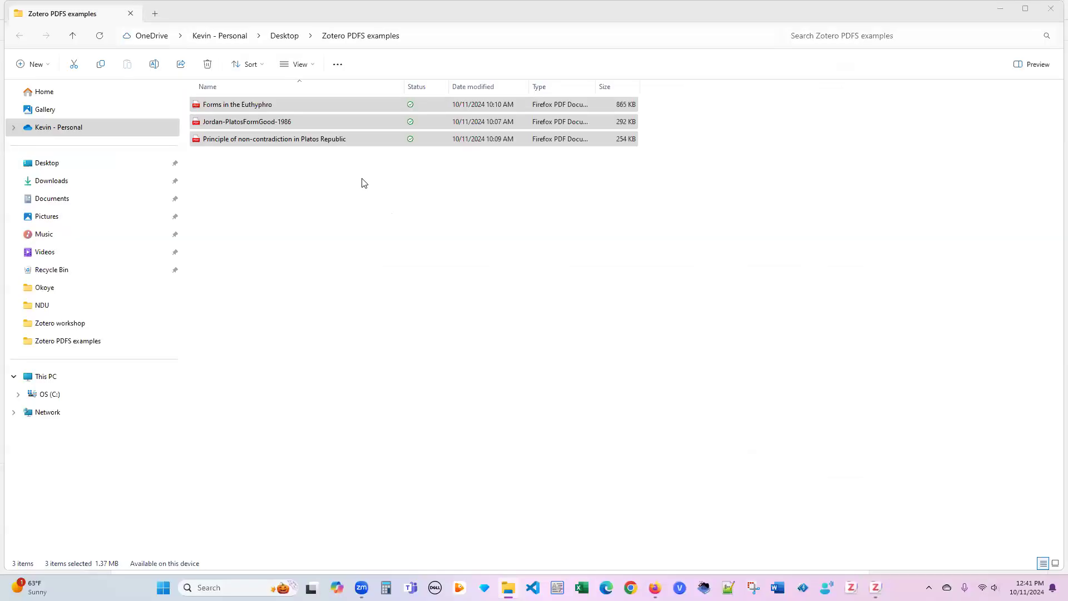
click(279, 104)
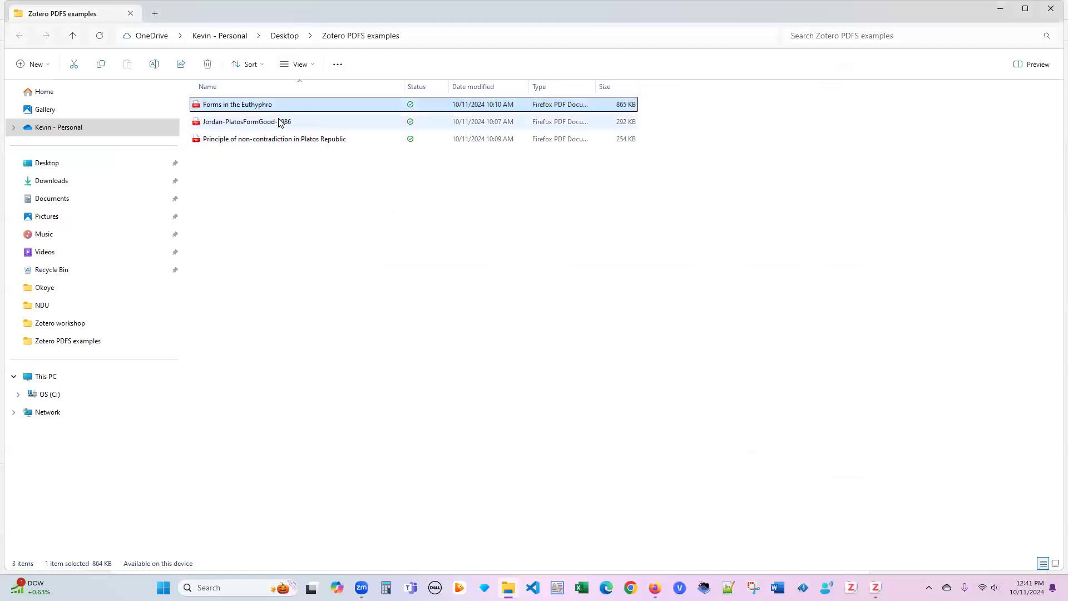
click(280, 122)
ctrl+click(280, 139)
ctrl+click(280, 109)
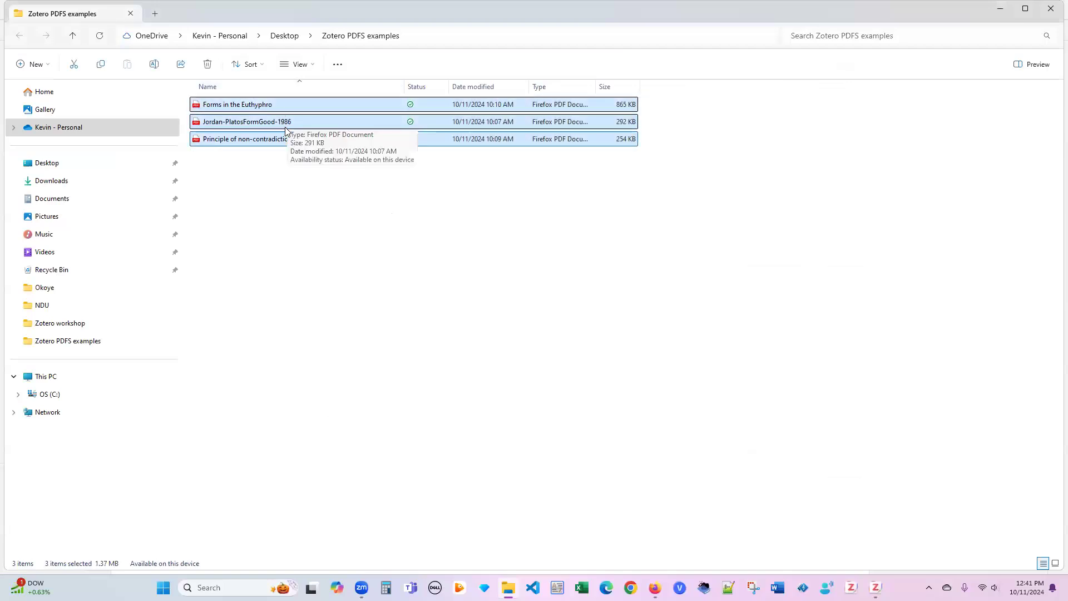
drag(286, 131, 537, 287)
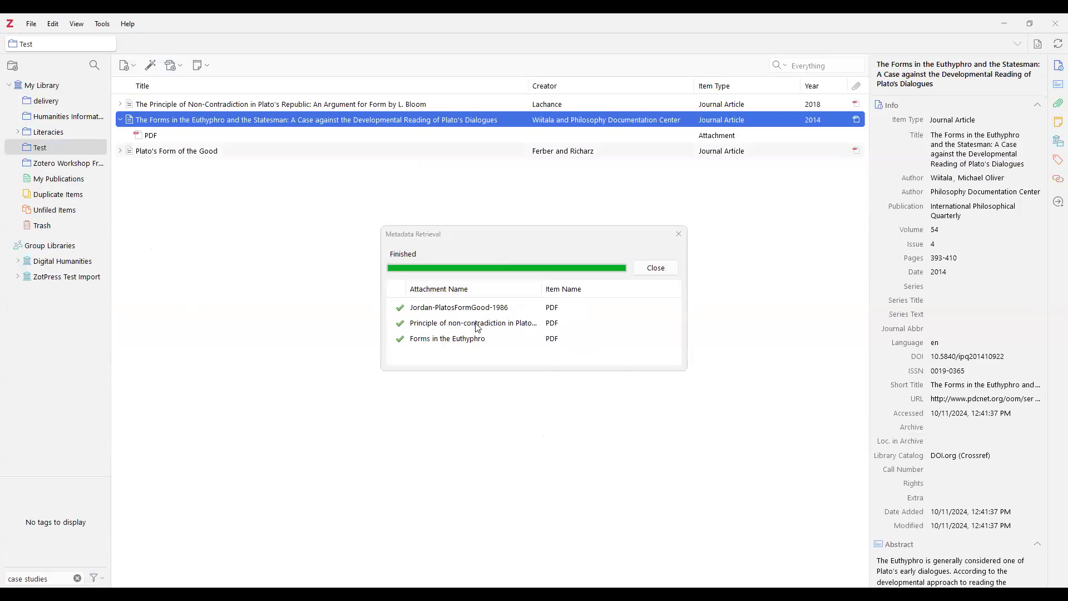
click(656, 269)
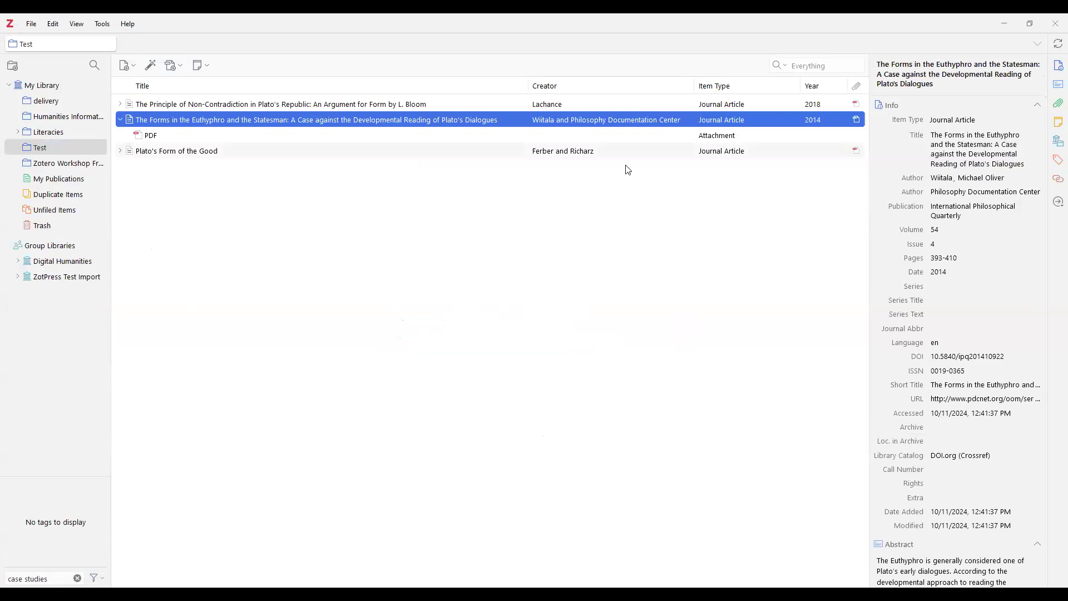
- Inspect the metadata of "The Principle of Non-Contradiction in Plato's Republic" and expand it and "Plato's Form of the Good" to show their PDF attachments
key(Up)
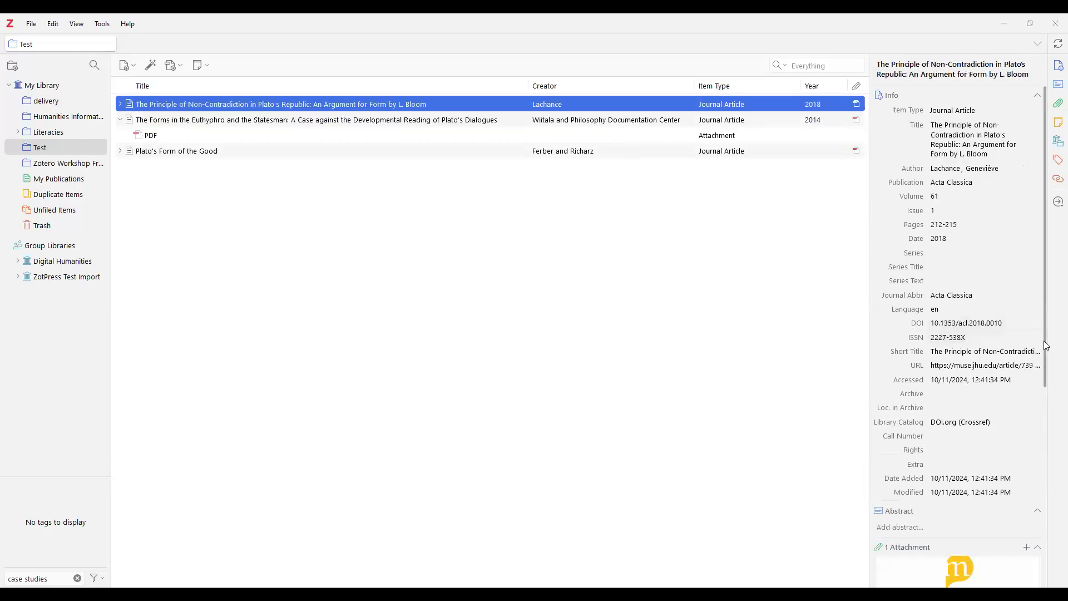
drag(1045, 363, 1046, 289)
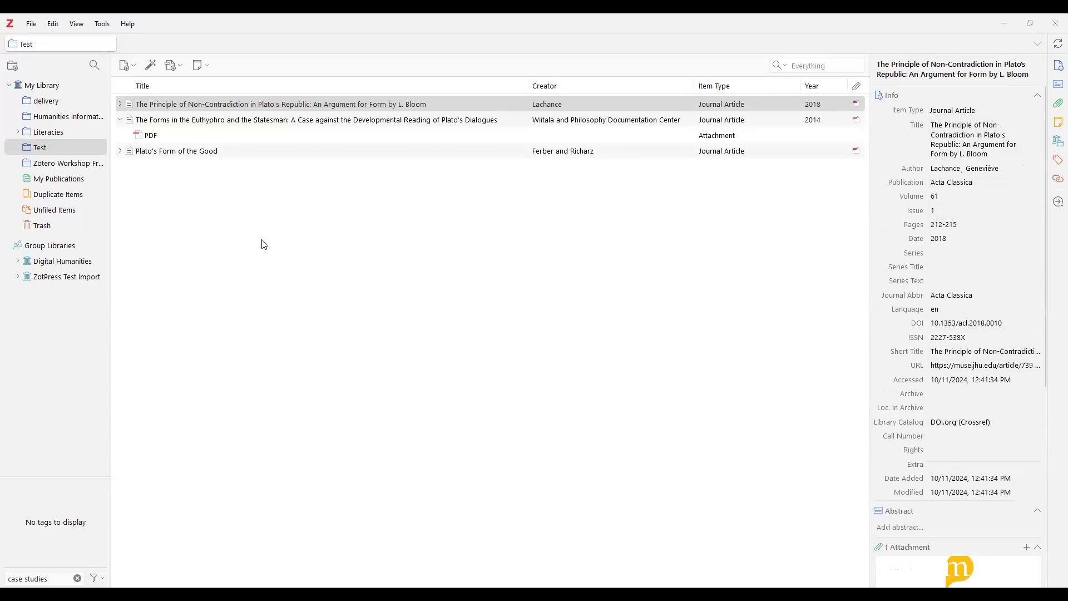
click(123, 106)
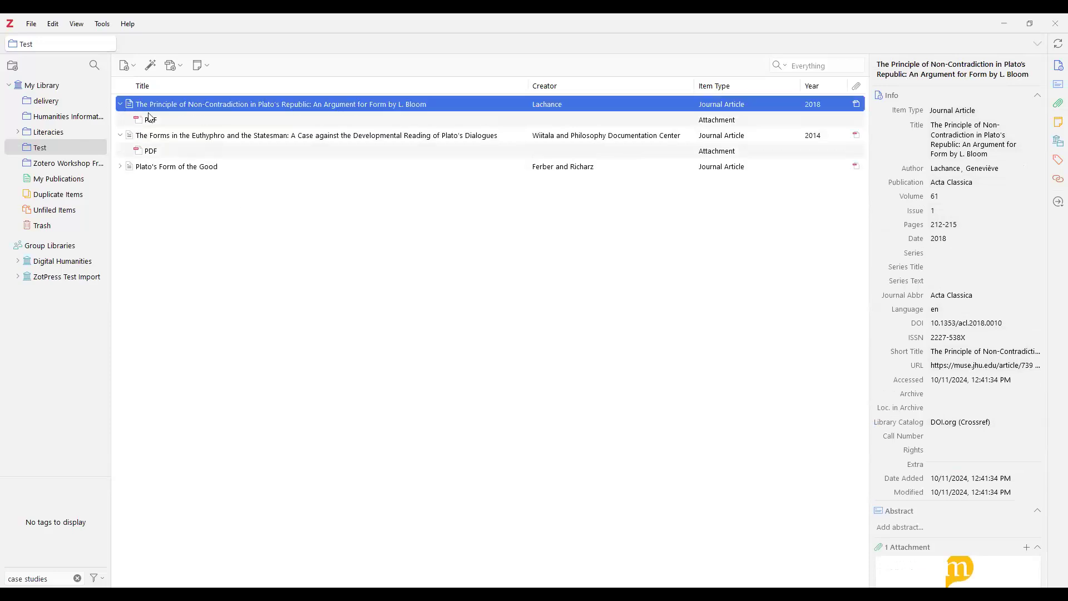
click(121, 167)
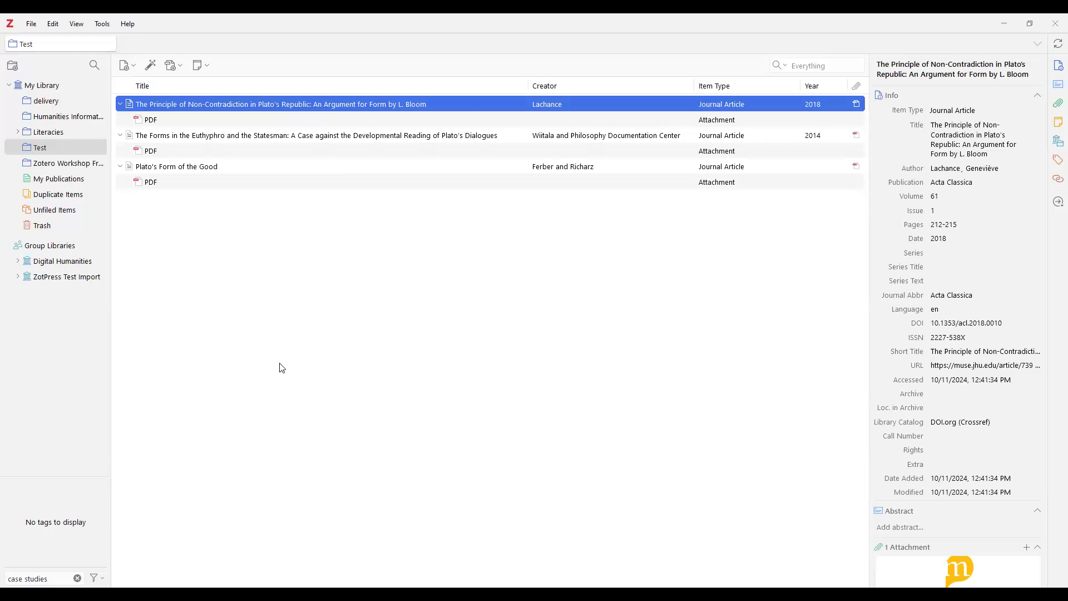
- Review the General settings for file handling, file renaming, the reader and library lookup, and close the settings
click(53, 23)
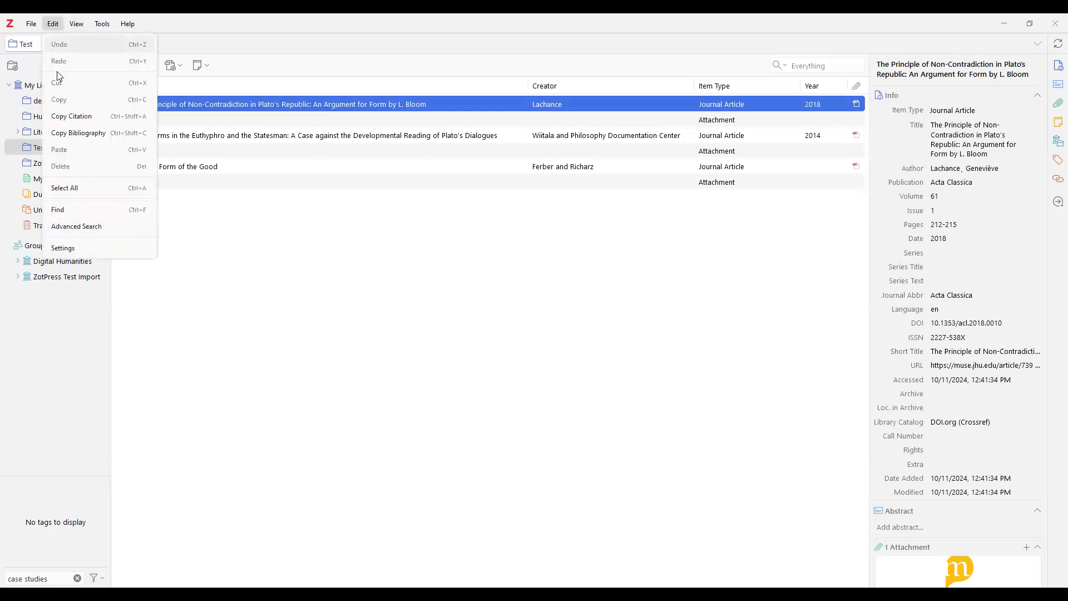
click(75, 251)
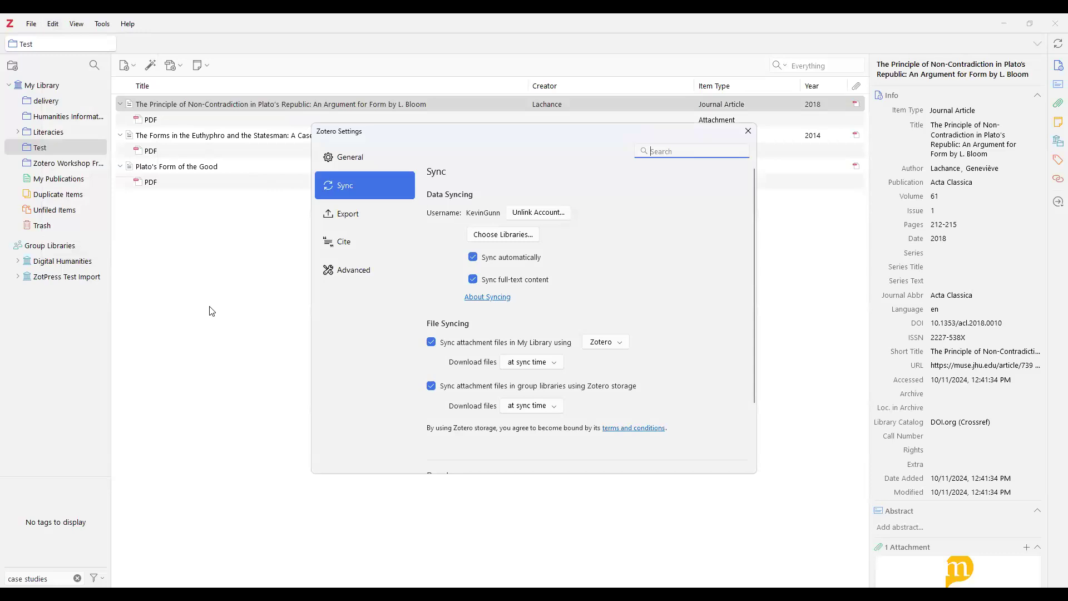
click(360, 163)
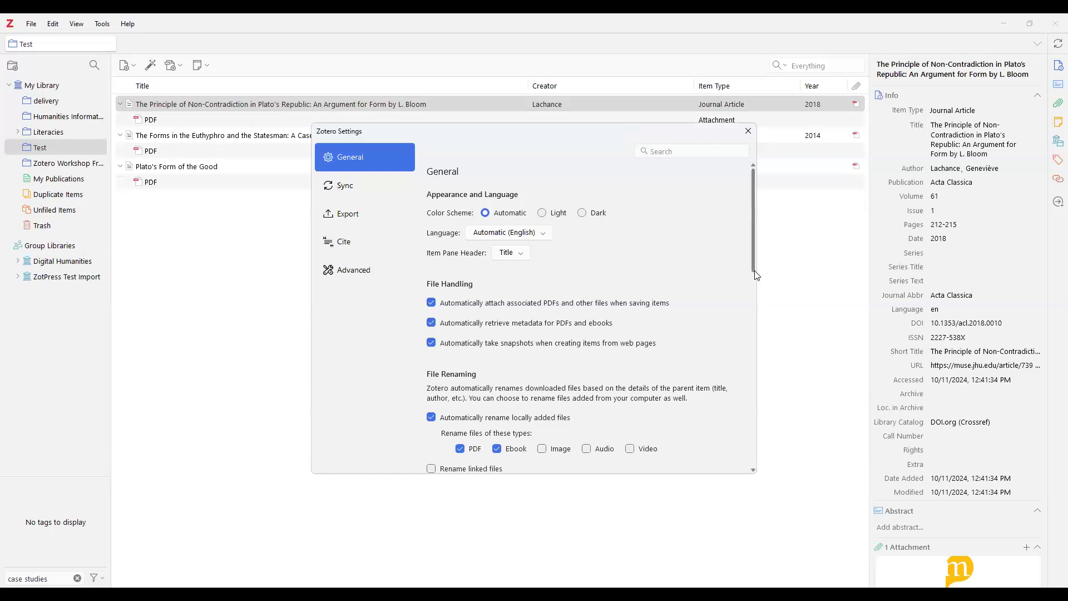
scroll(758, 279, down, 1)
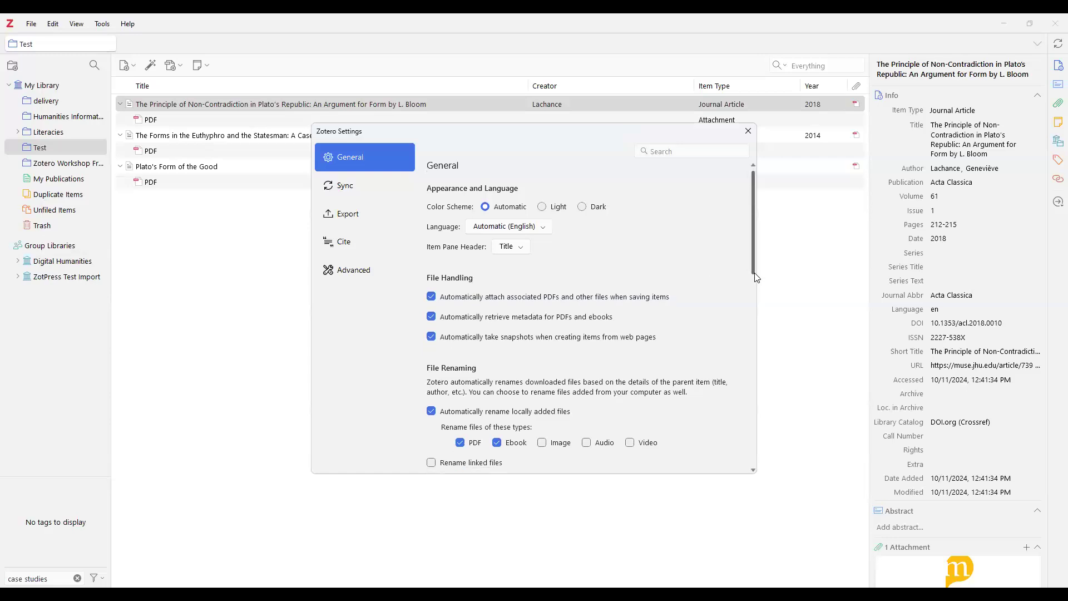
scroll(758, 278, down, 8)
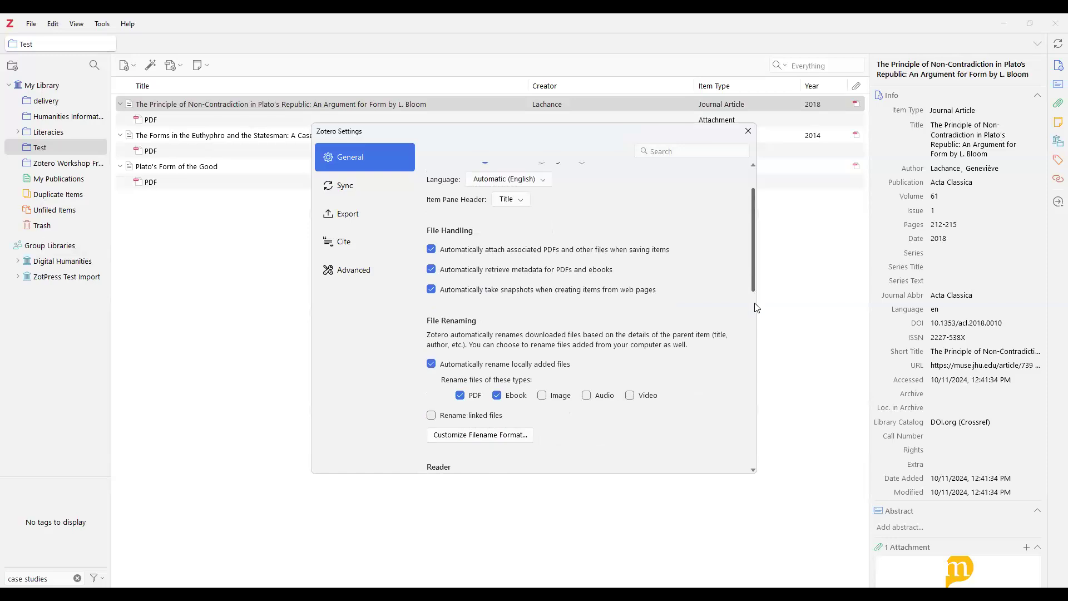
scroll(758, 334, down, 5)
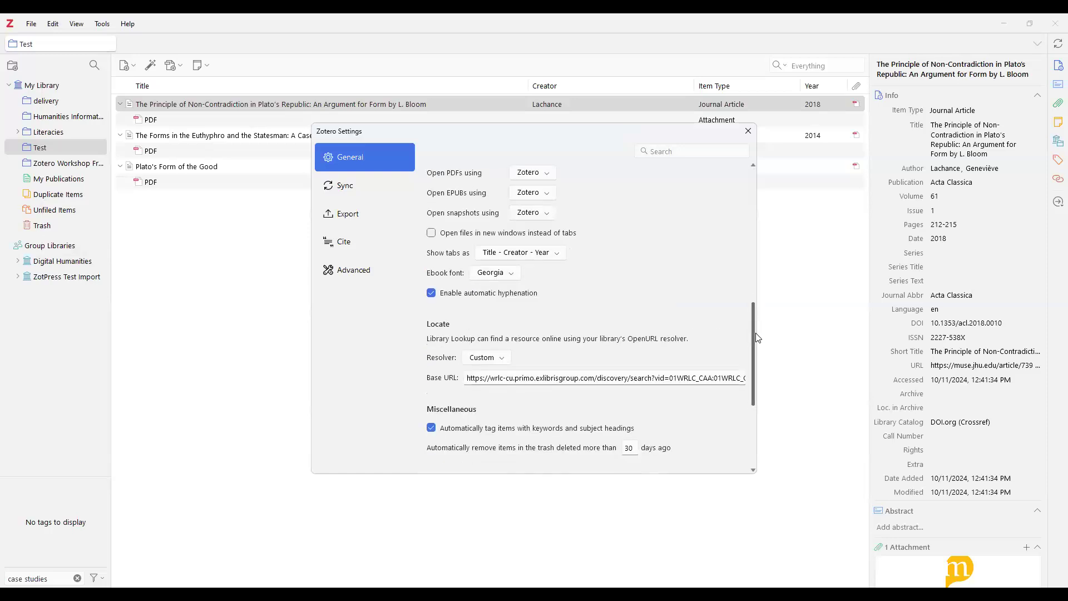
scroll(758, 379, up, 6)
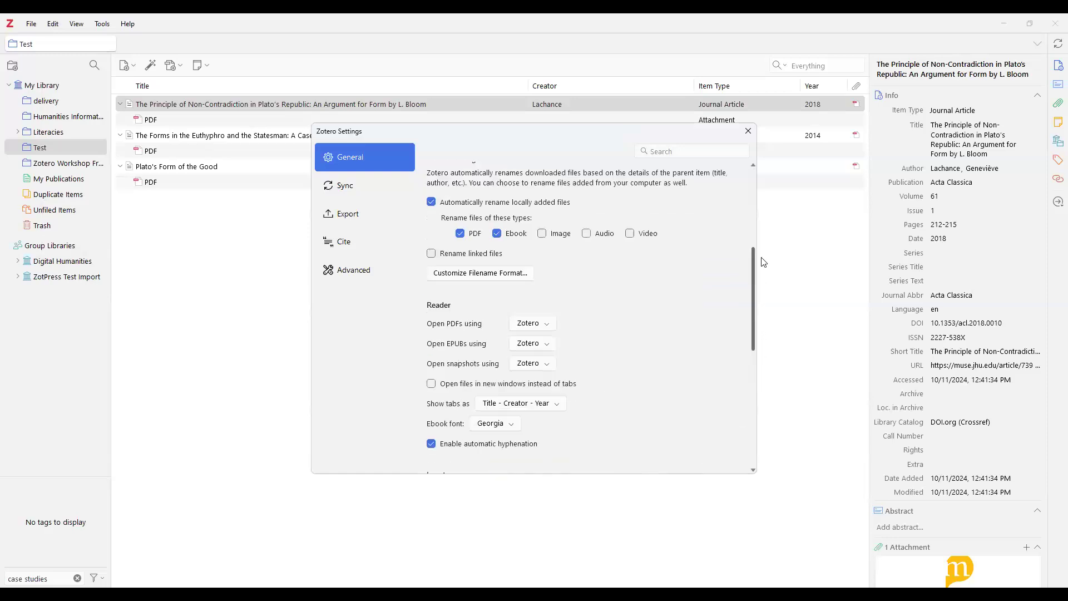
key(Escape)
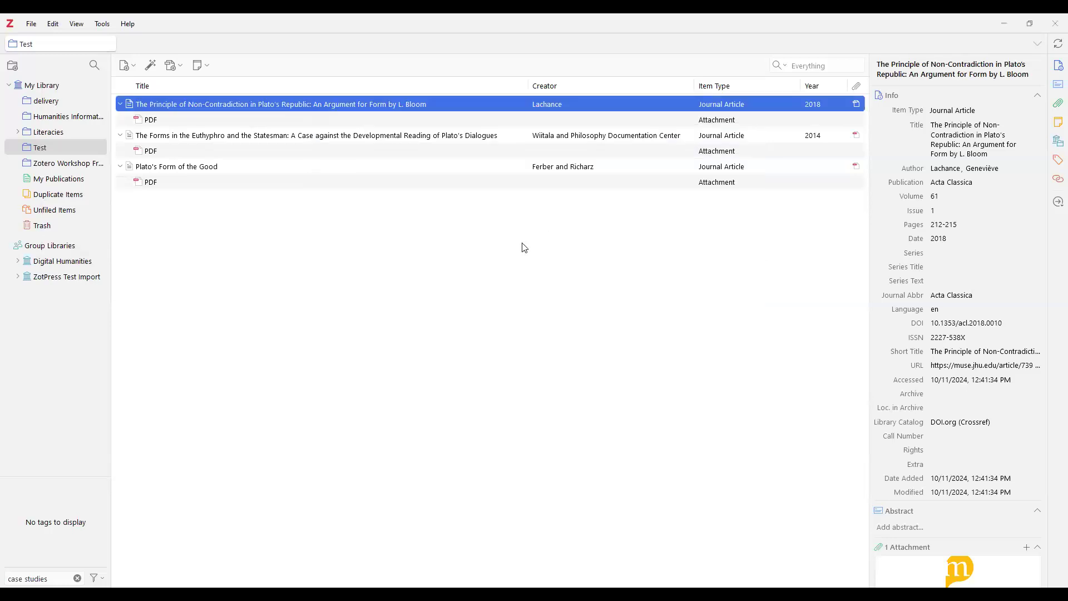
- Reopen the settings and examine the General options from file handling to the Locate, Miscellaneous and Groups sections
click(54, 26)
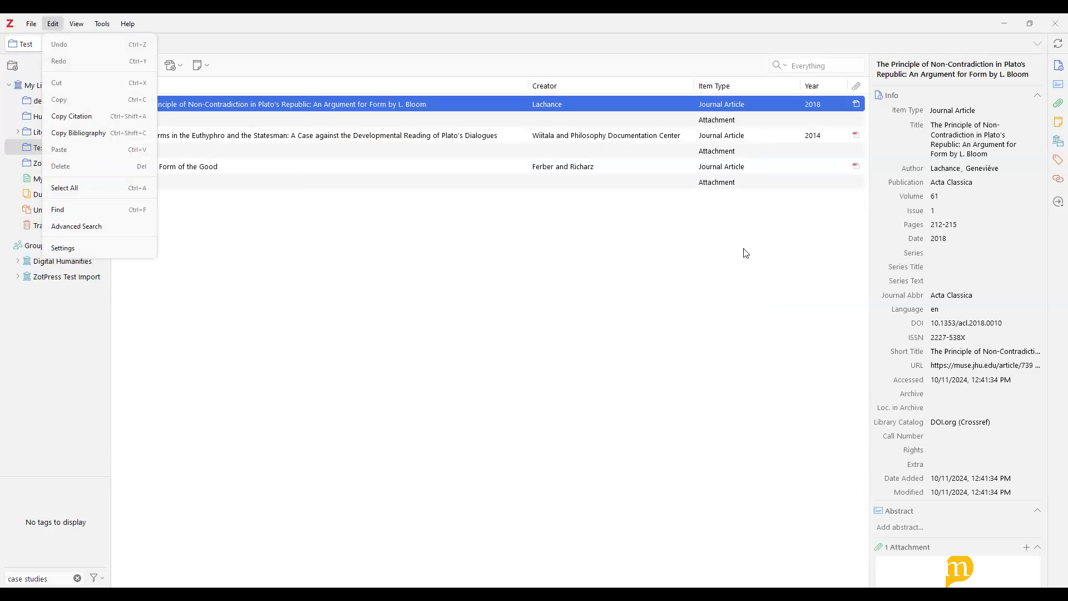
scroll(746, 234, up, 3)
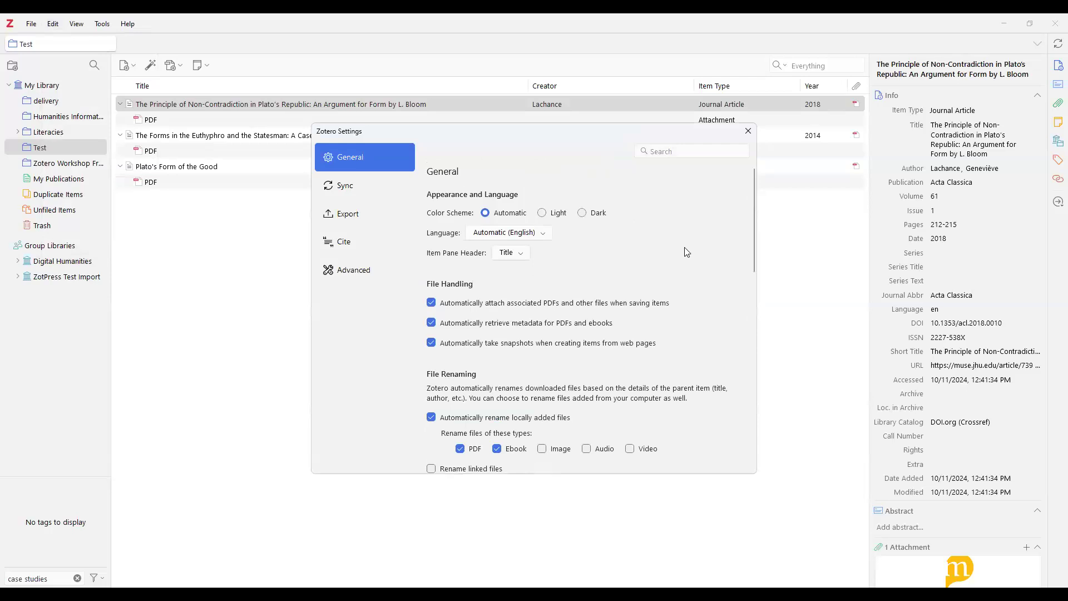
scroll(687, 251, down, 2)
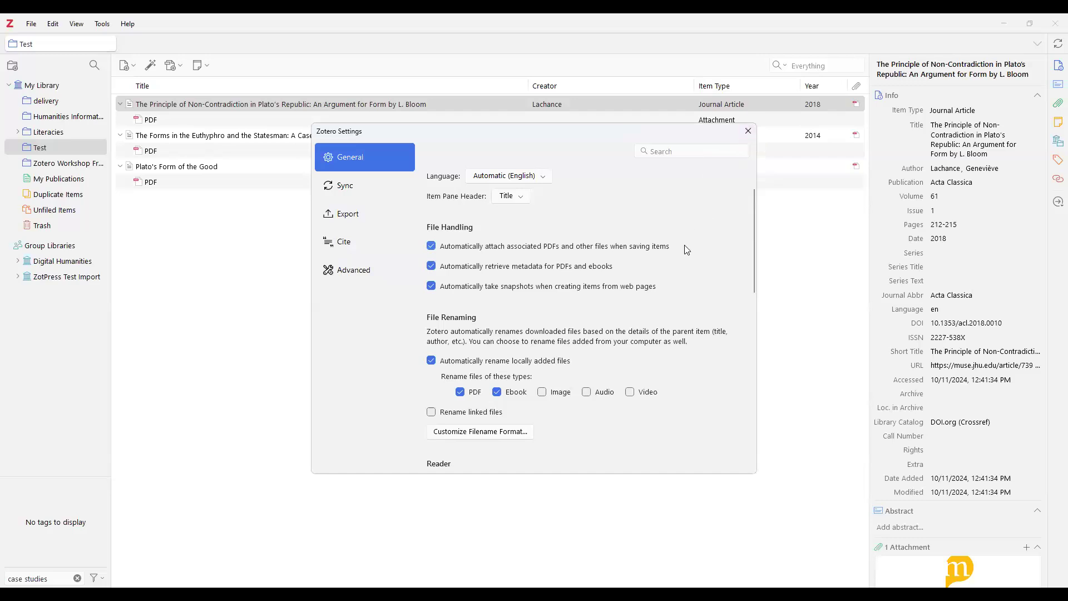
scroll(687, 250, down, 5)
scroll(688, 251, down, 5)
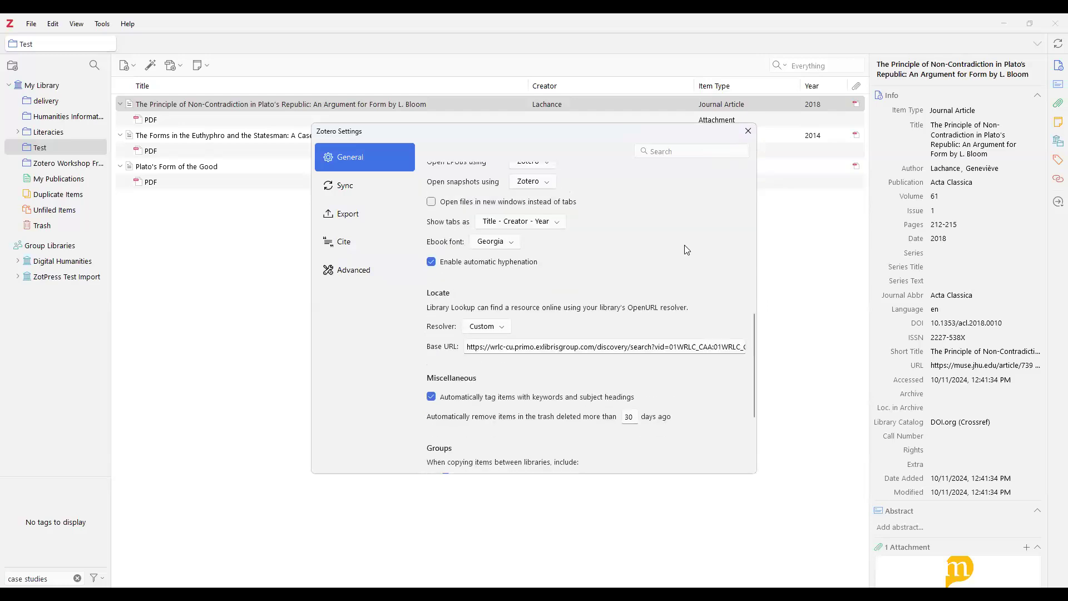
scroll(687, 250, down, 2)
scroll(687, 249, down, 2)
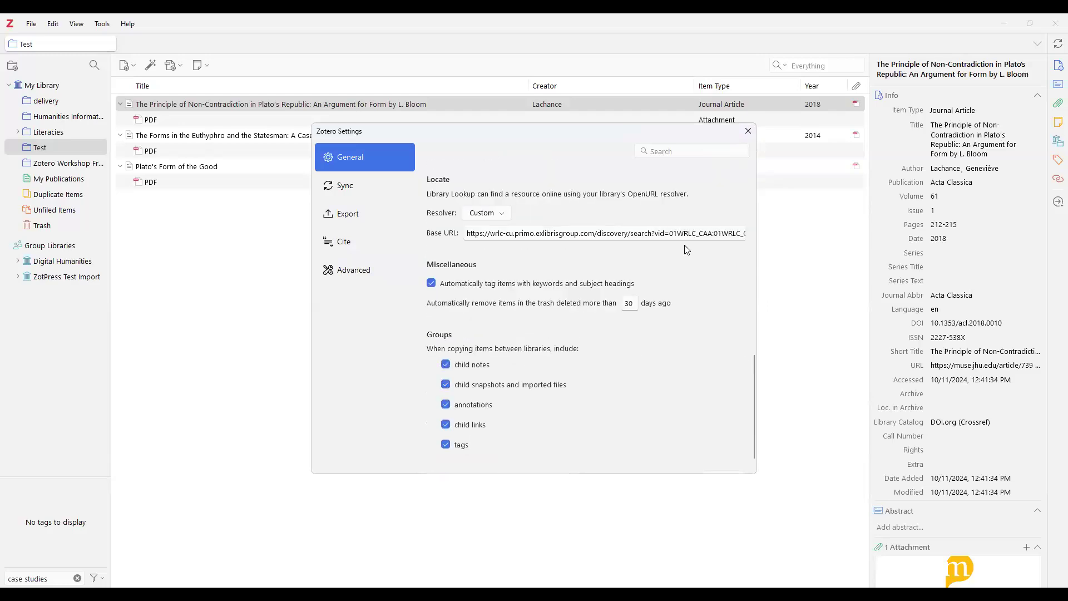
scroll(687, 250, up, 8)
scroll(687, 250, up, 8)
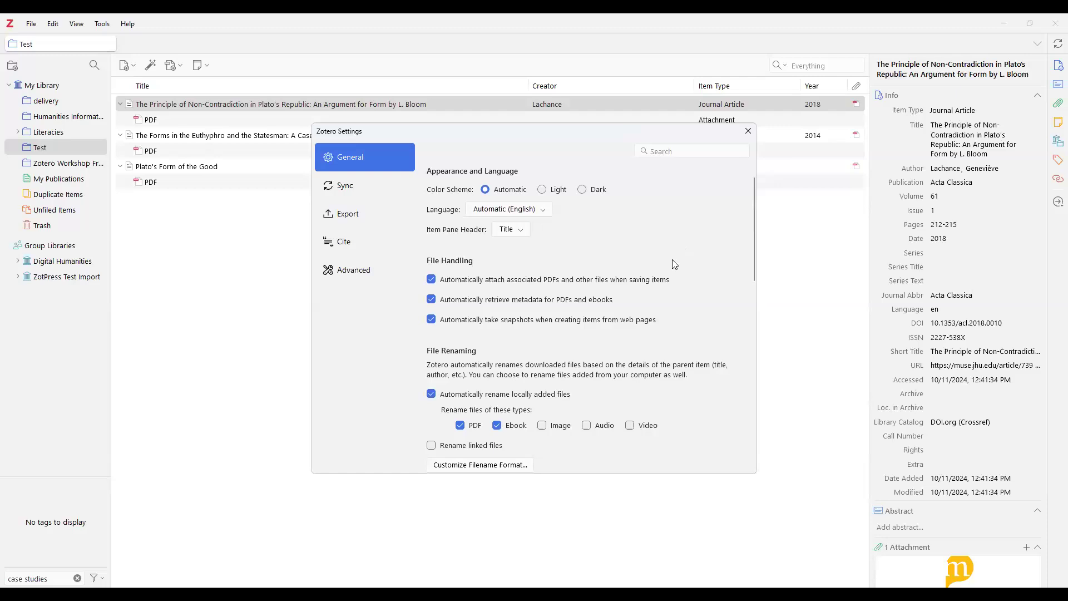
scroll(675, 265, up, 1)
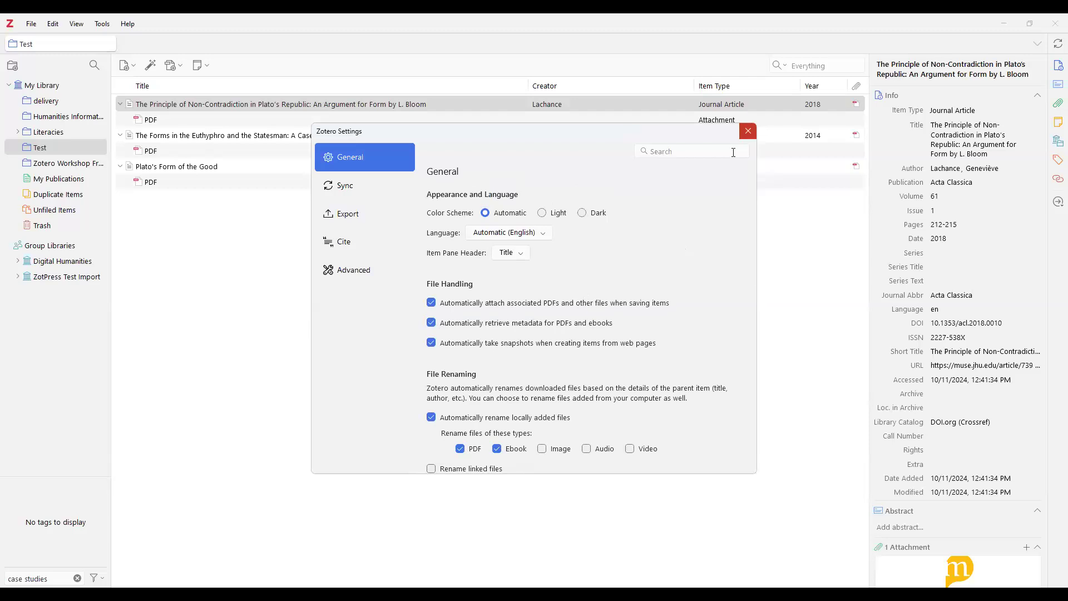
- Select "The Forms in the Euthyphro and the Statesman", re-examine the General file handling and file renaming options, and close the settings
click(222, 144)
click(53, 24)
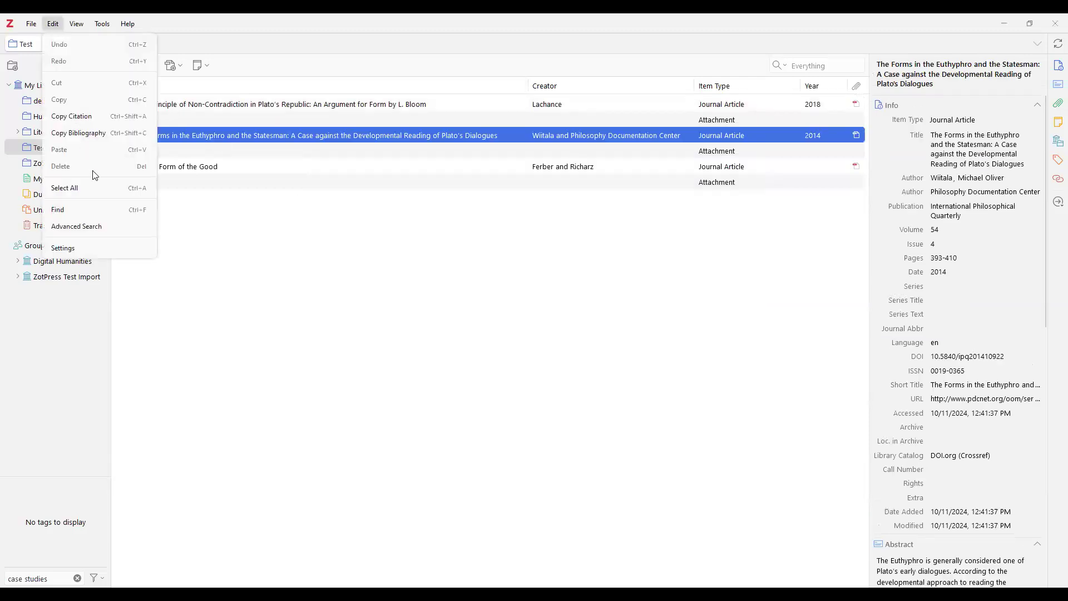
click(78, 248)
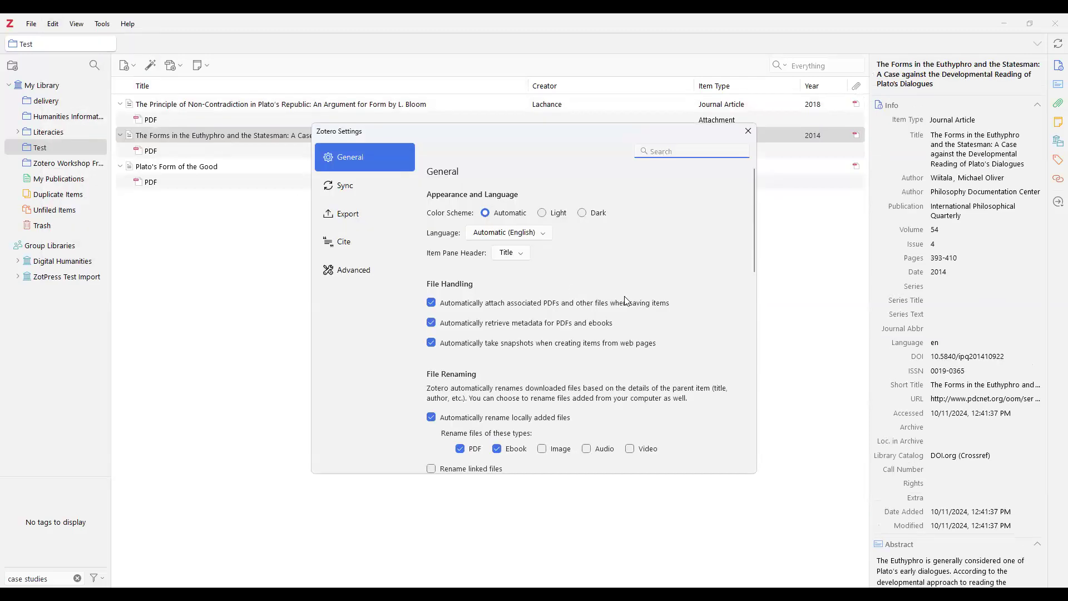
scroll(672, 293, down, 3)
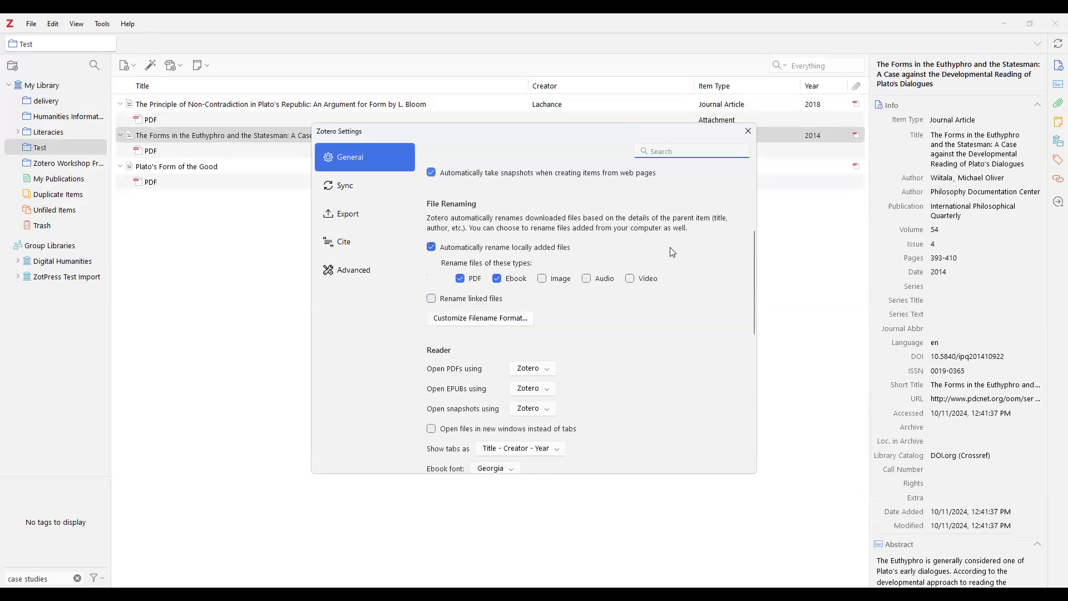
scroll(646, 258, up, 2)
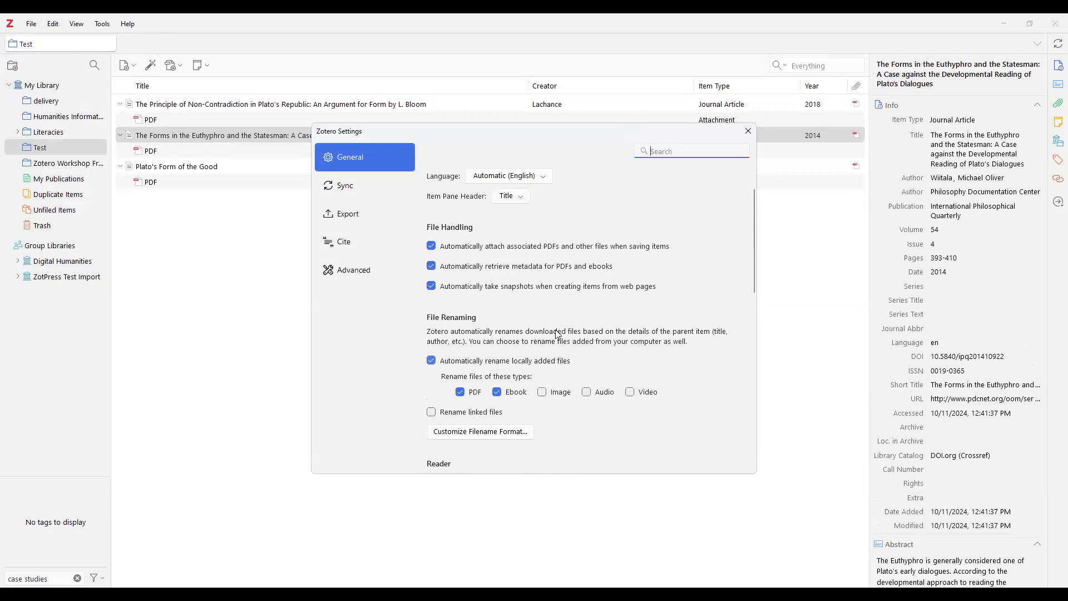
drag(758, 229, 756, 212)
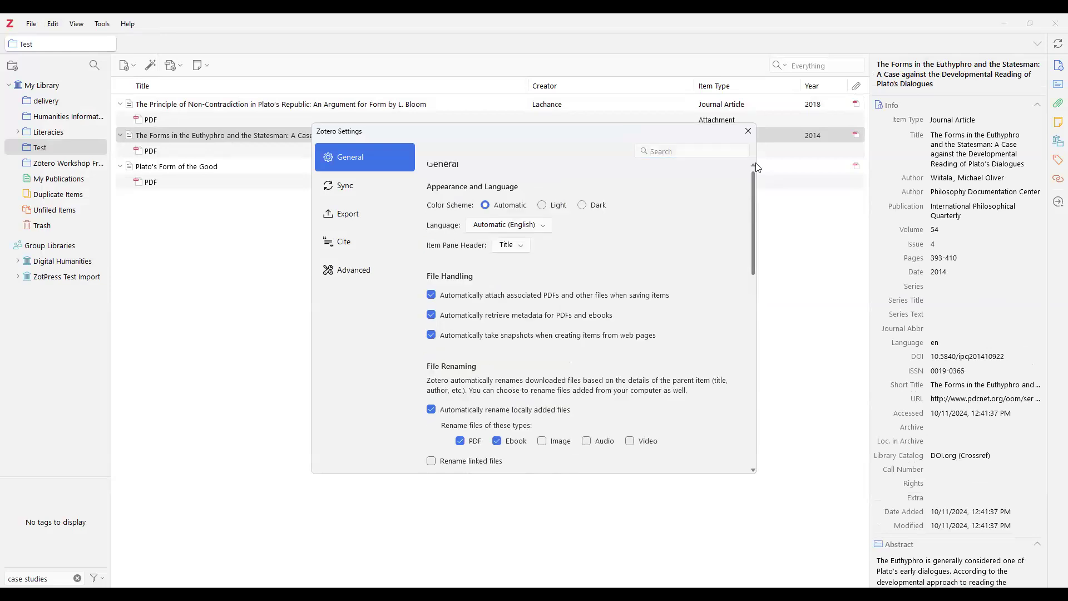
click(755, 127)
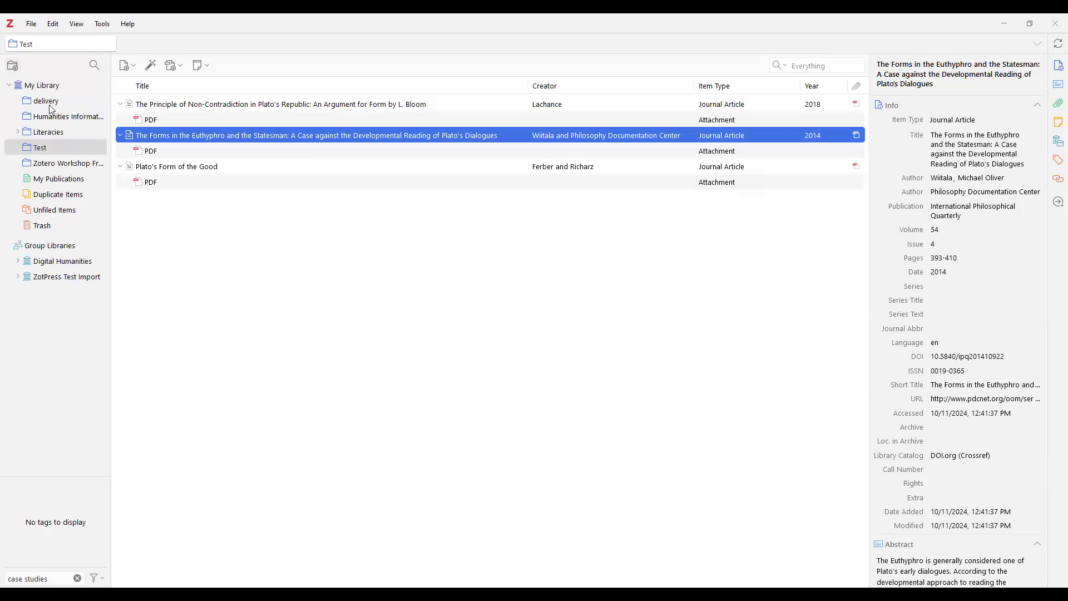
- Select the Test collection and check the options for manually creating a new item, without creating one
click(50, 148)
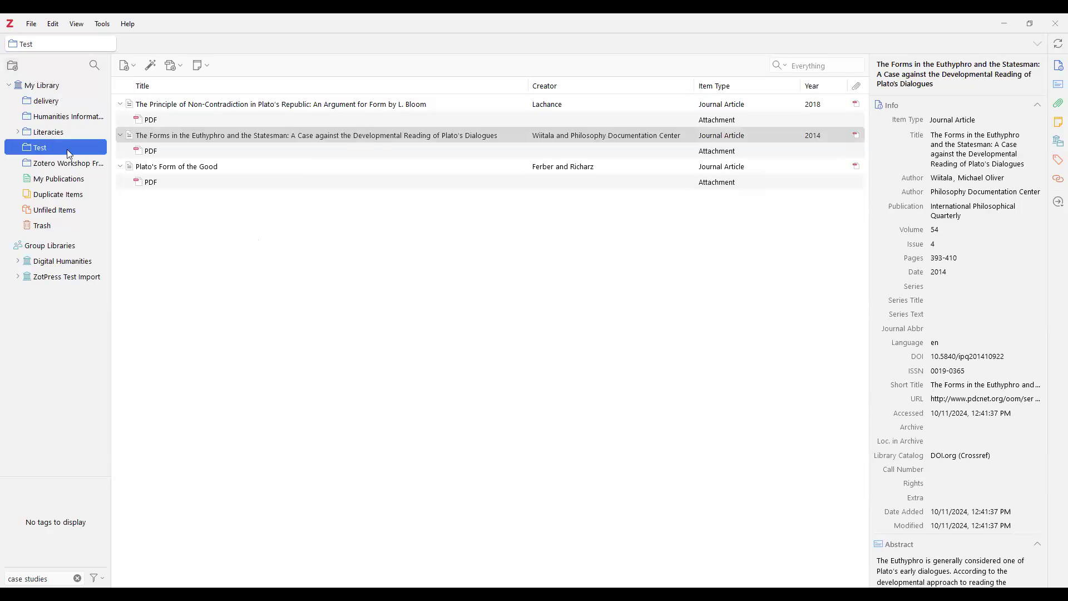
click(133, 68)
key(Escape)
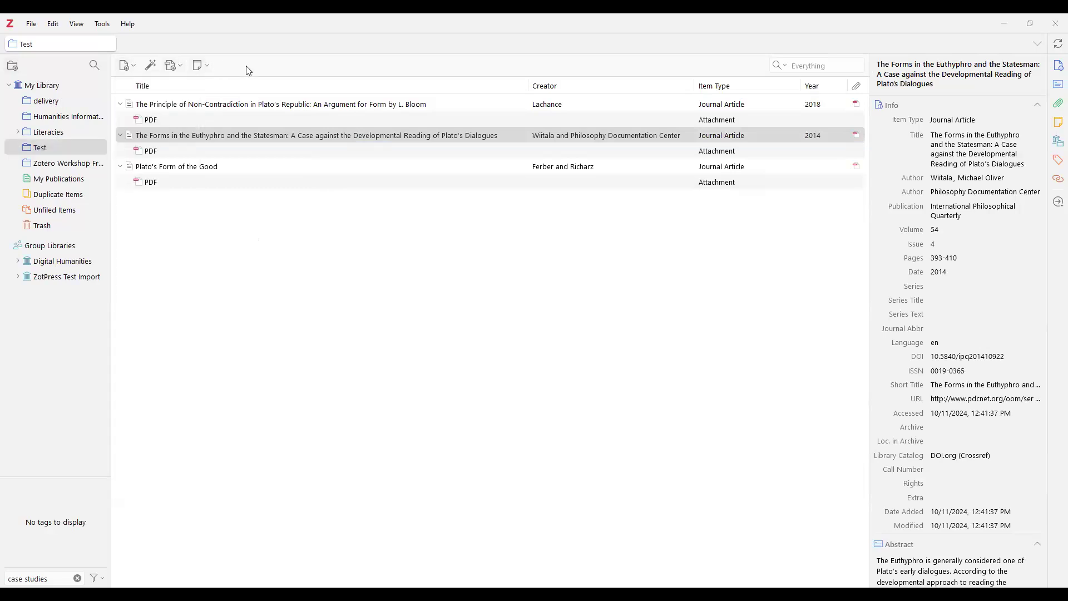
click(47, 146)
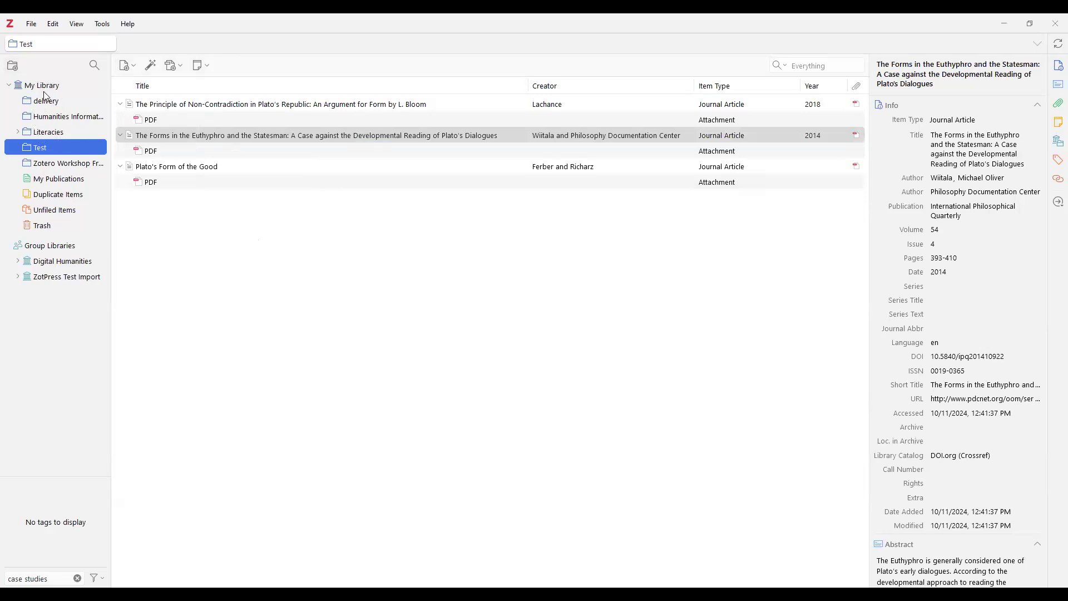
- Show all items in My Library and view the New Collection dialog, cancelling it without creating a collection
click(45, 92)
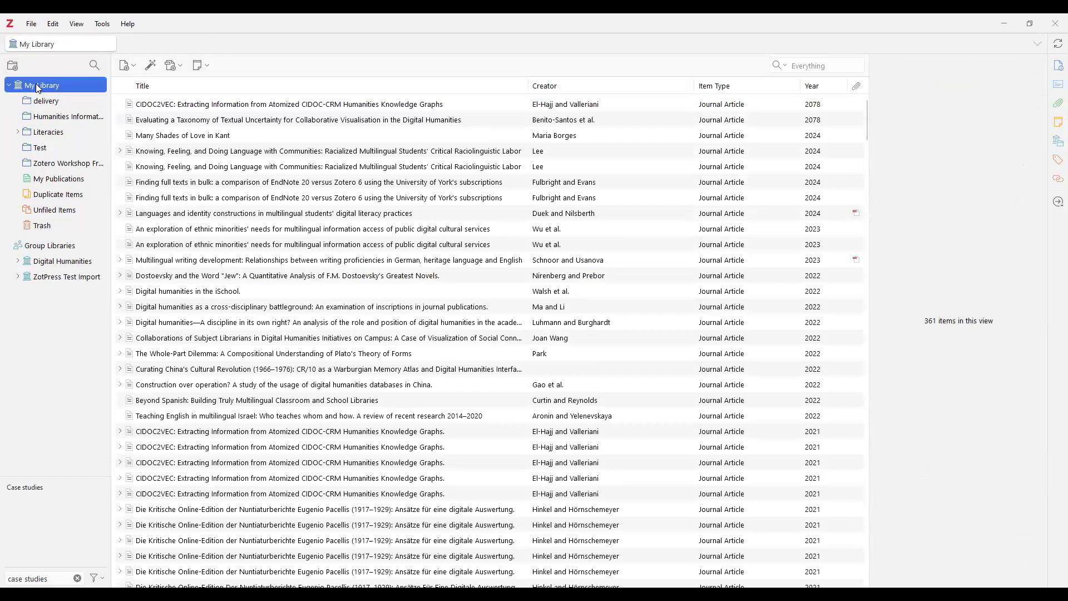
click(14, 66)
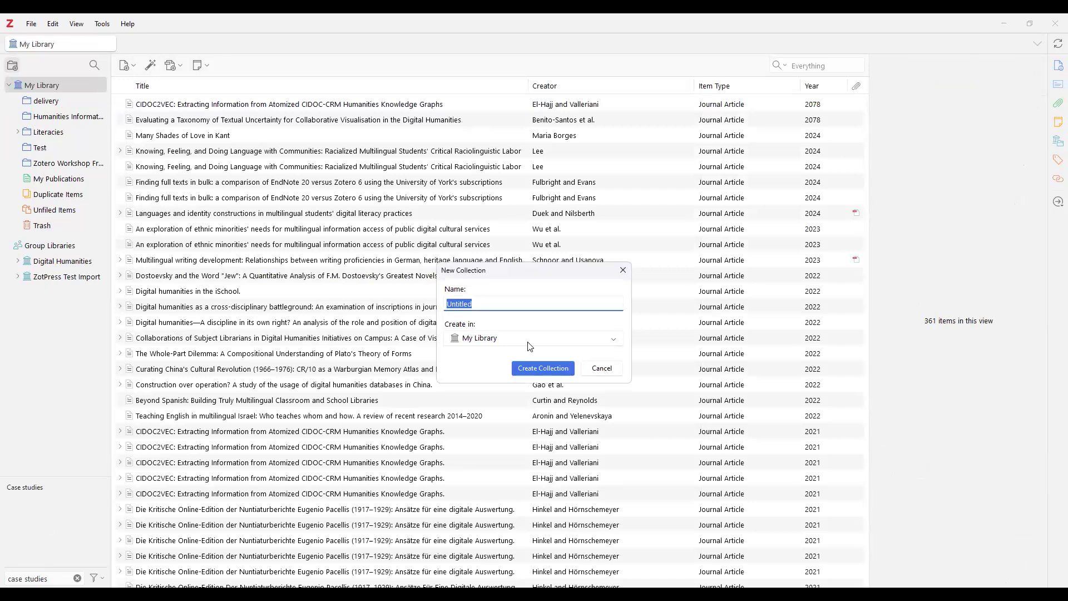
key(Escape)
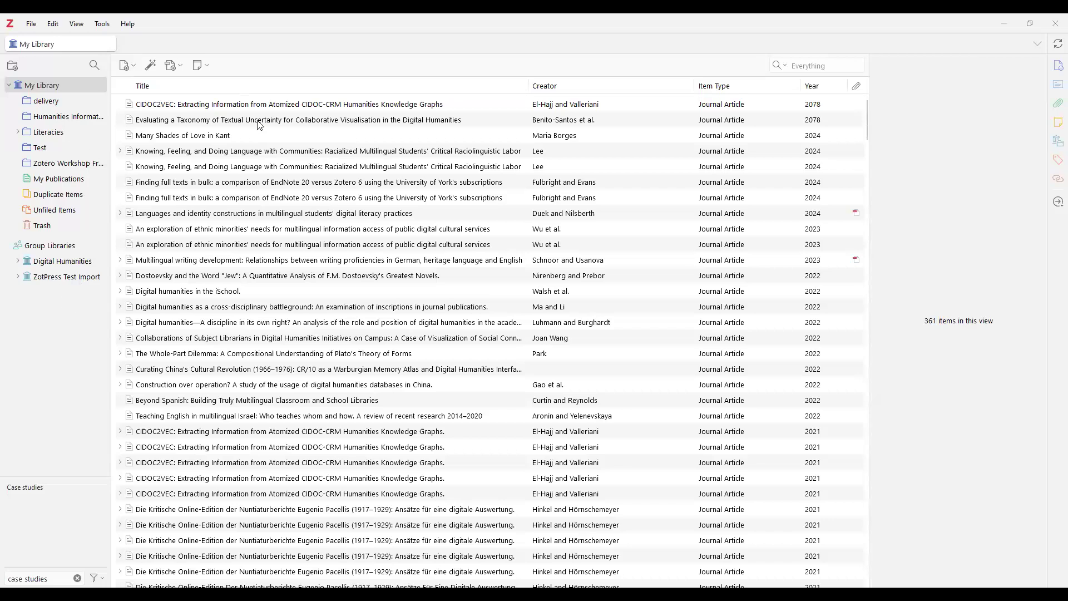
- Select the CIDOC2VEC article dated 2078 in My Library and review the actions available for it, without applying any
click(53, 25)
mouse_move(101, 24)
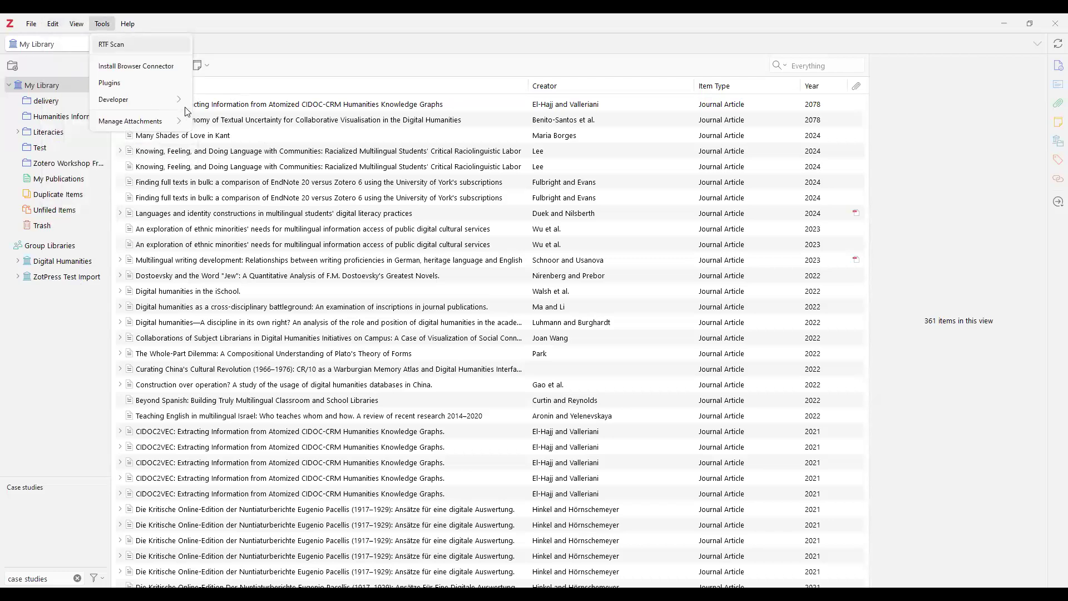
click(208, 104)
right_click(208, 105)
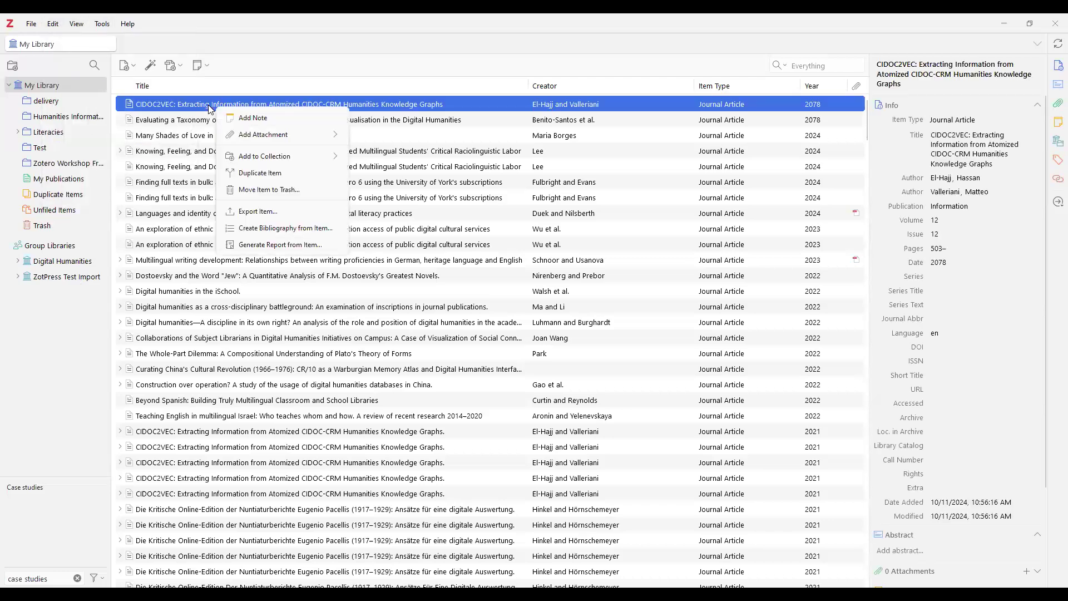
click(224, 68)
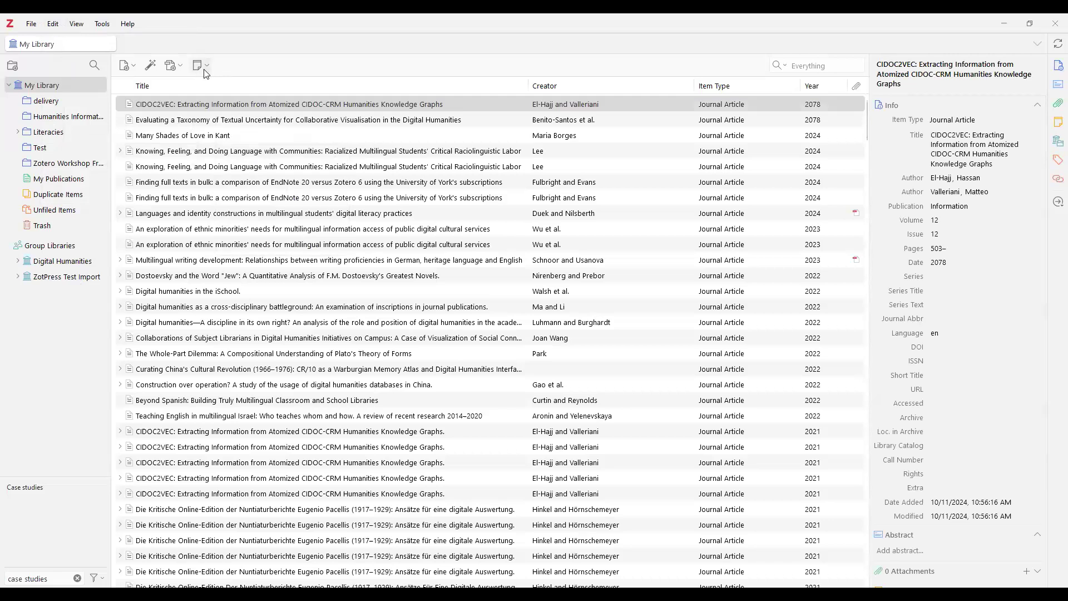
- Review the note and attachment options for the selected article and view the linked-file chooser, cancelling it without attaching a file
click(203, 67)
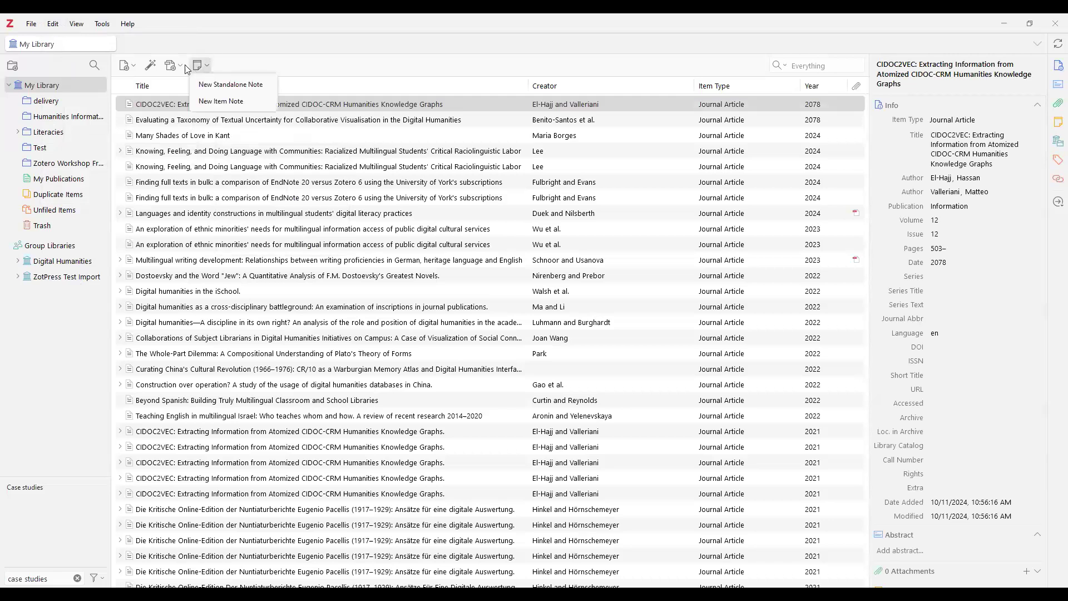
click(186, 68)
click(183, 68)
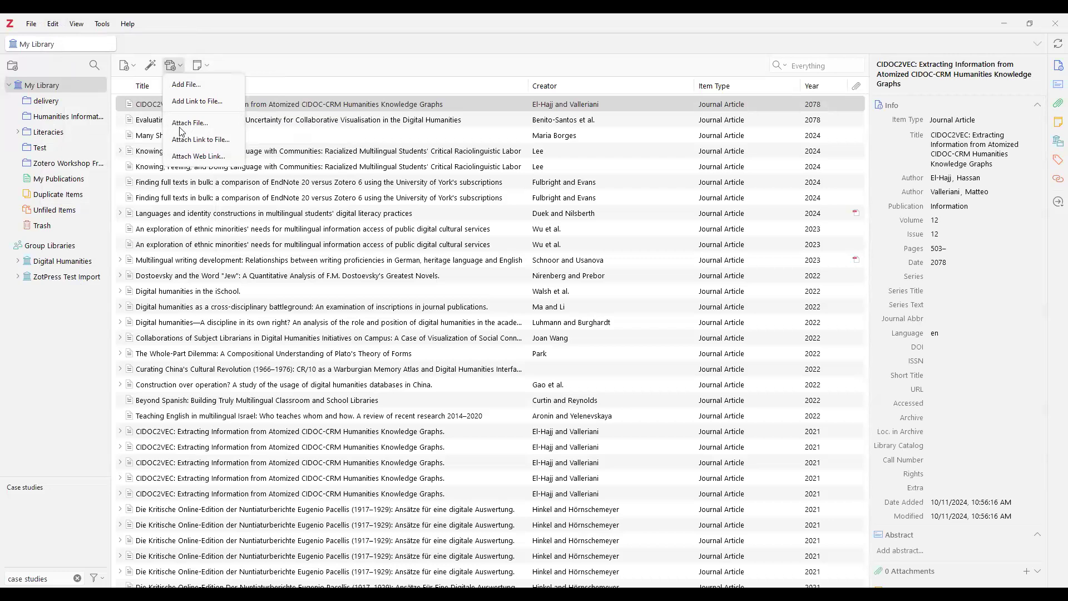
click(218, 146)
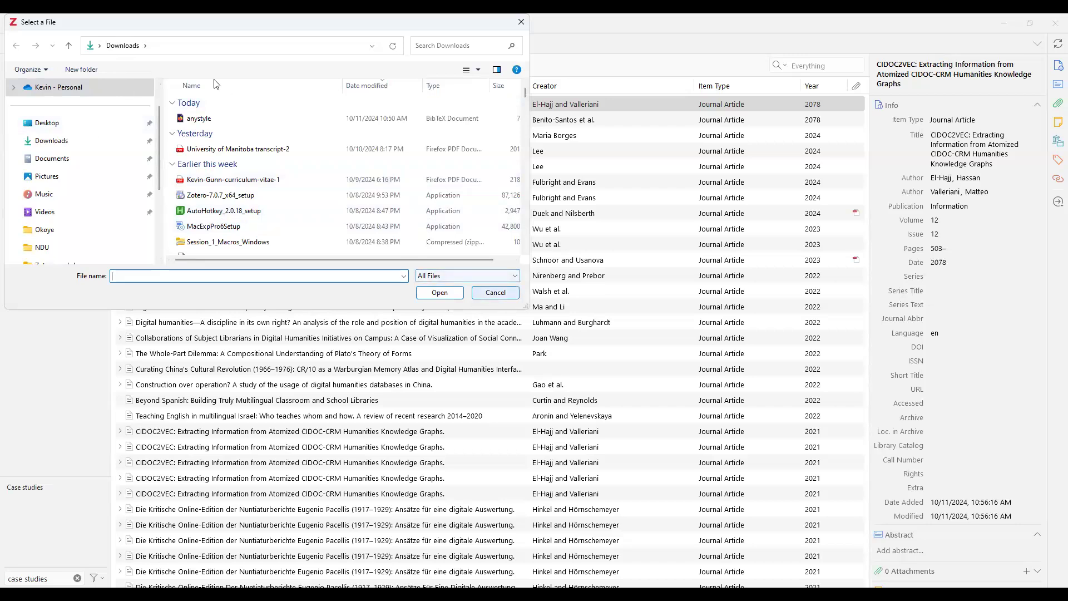
key(Escape)
click(201, 66)
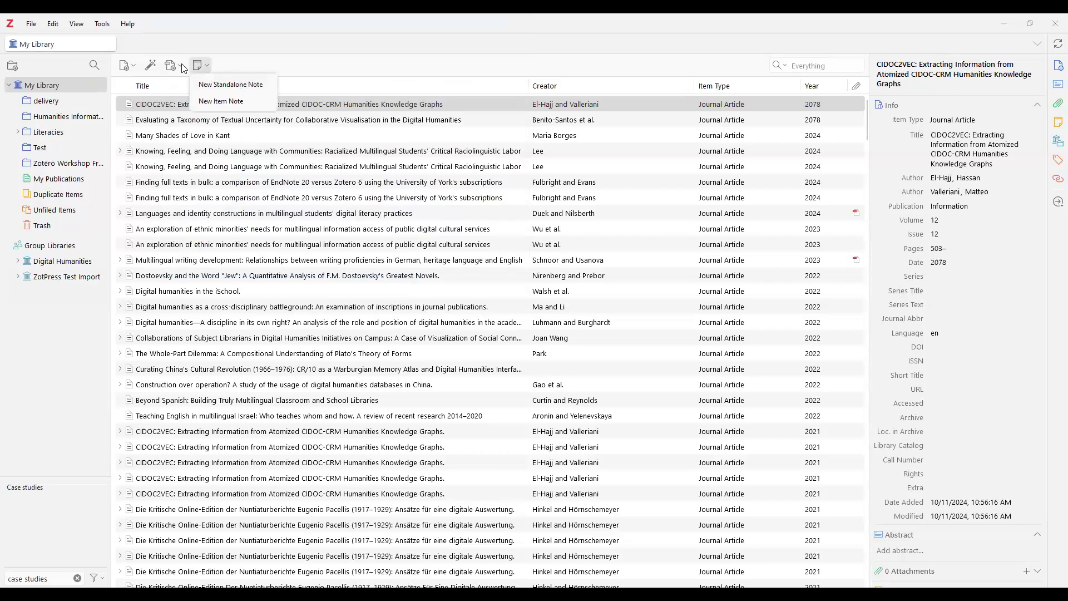
click(173, 66)
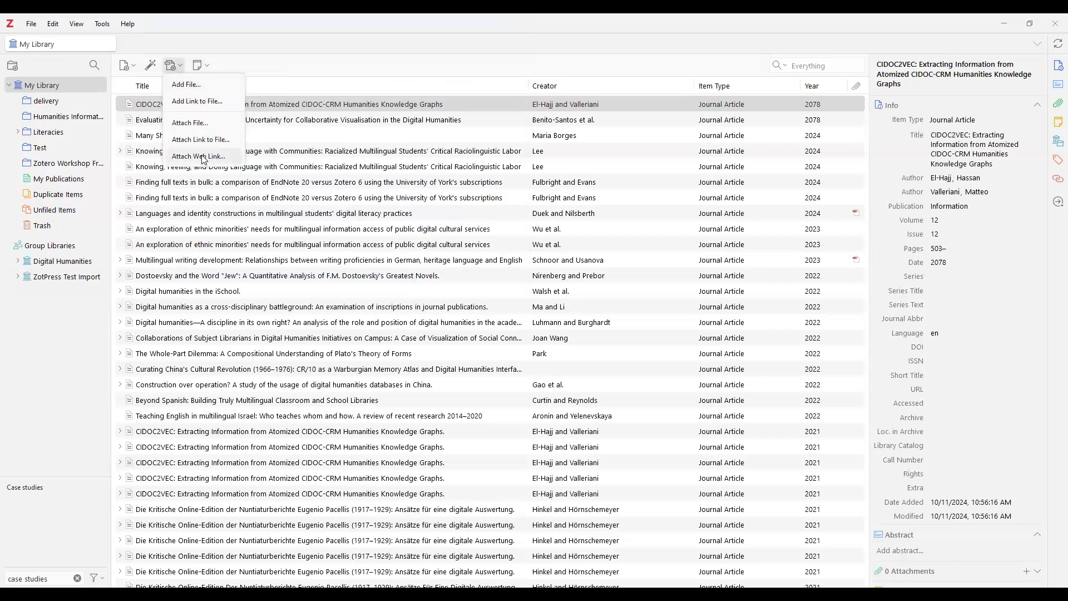
click(204, 157)
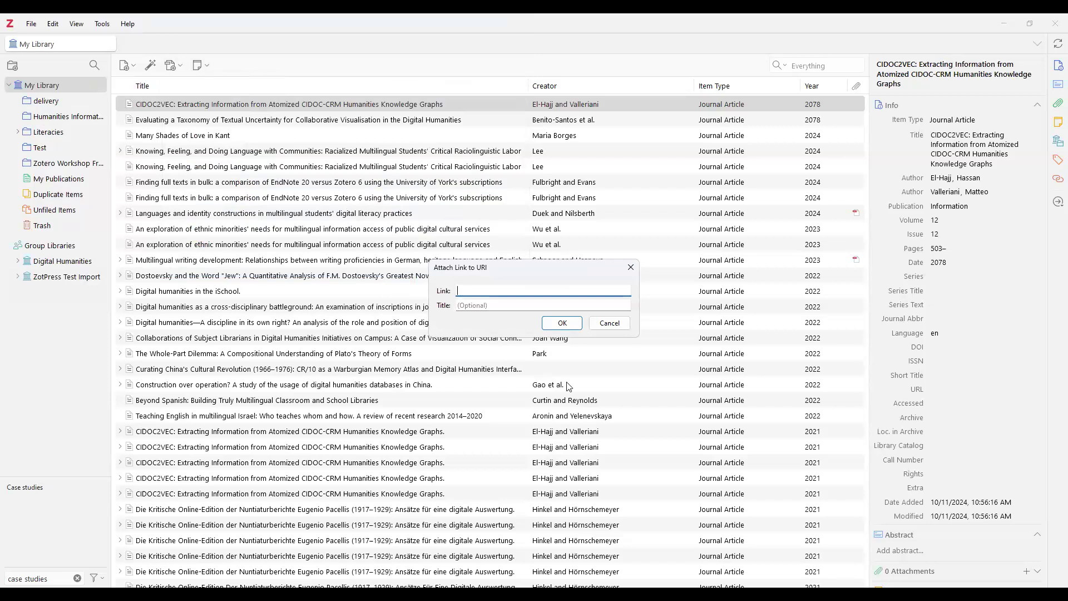
key(alt+Tab)
click(465, 315)
text(https://drive.google.com/drive/u/1/search?q=plato)
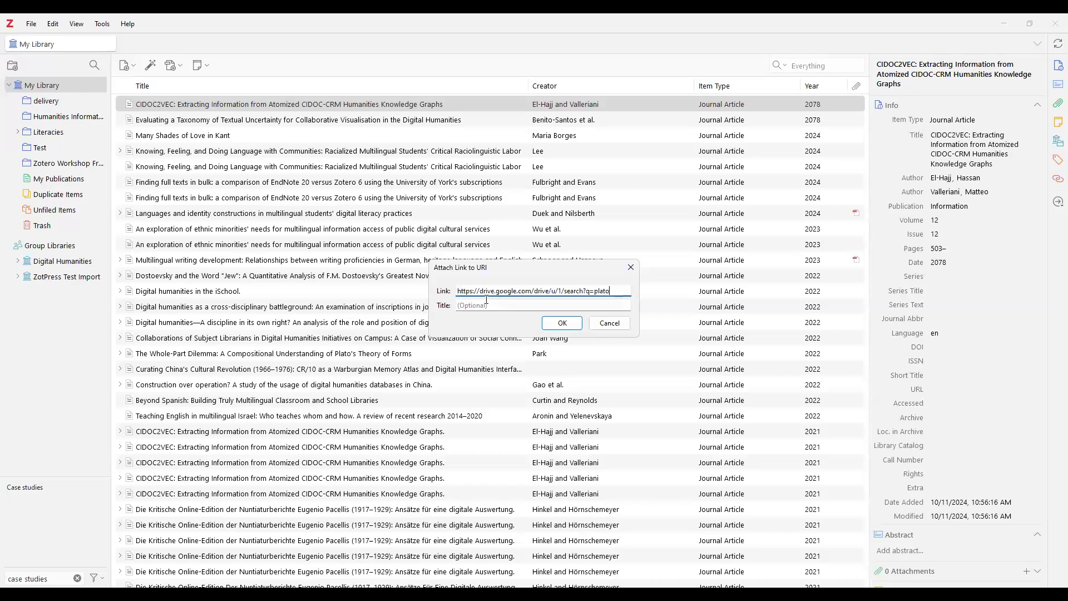
click(562, 324)
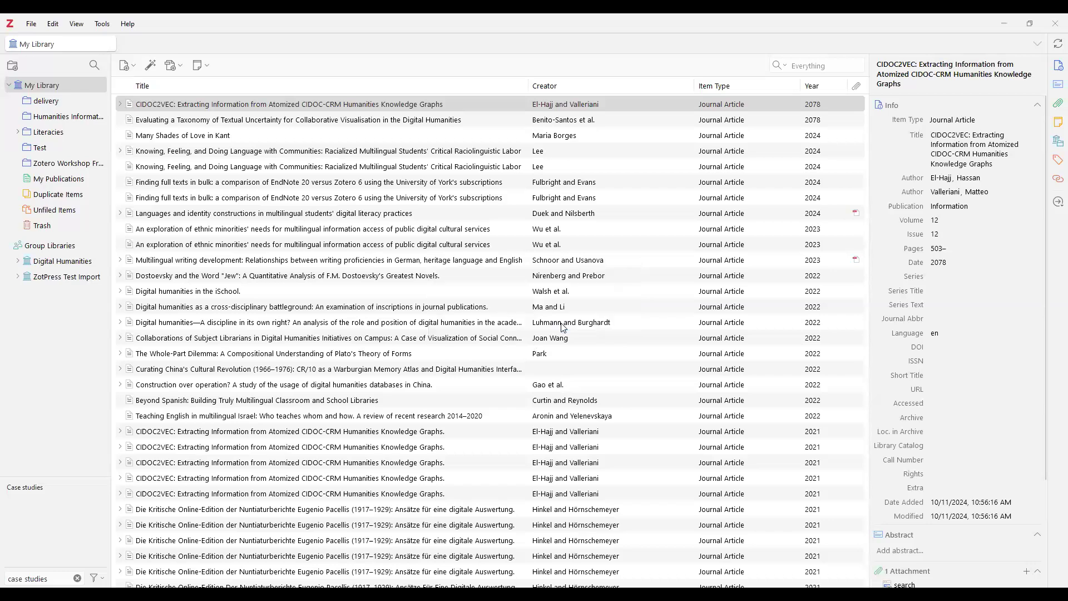
- Open the article's attached web link in the browser, view Forms in the Euthyphro.pdf from the Drive results, and return to Zotero
click(215, 106)
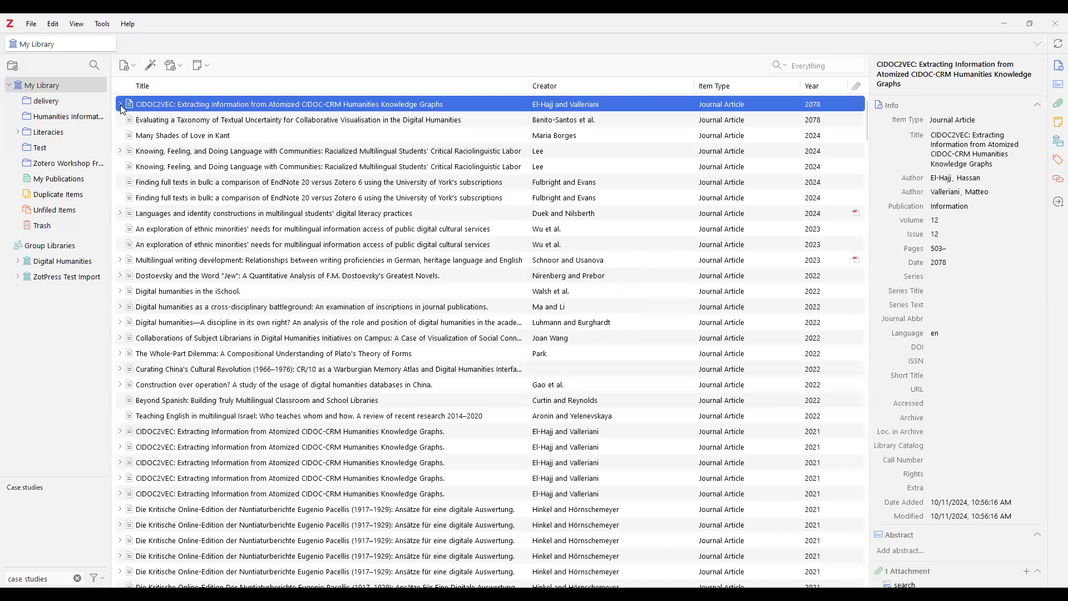
key(Right)
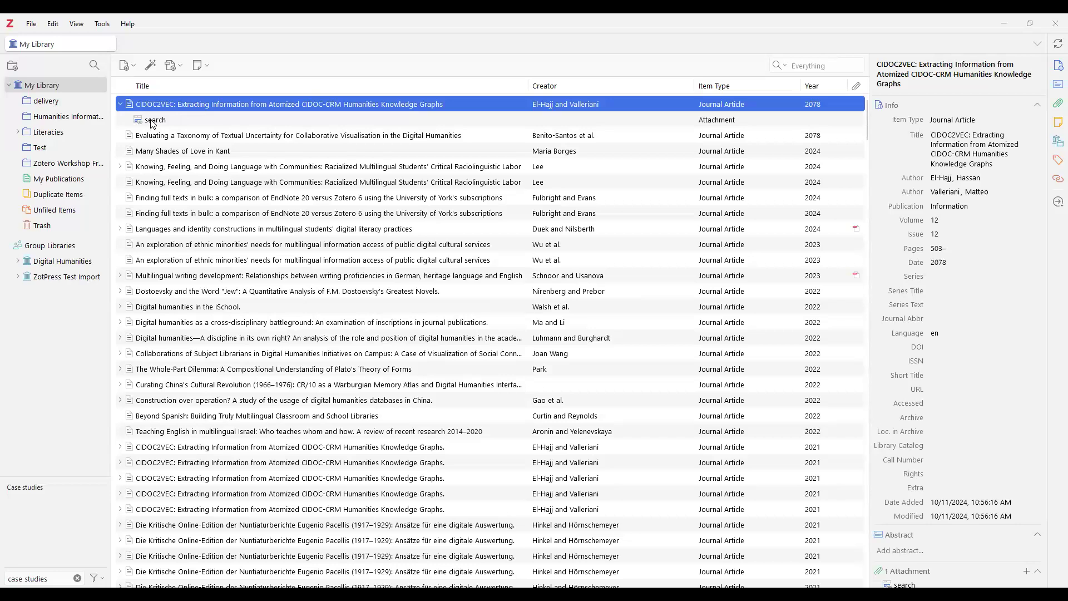
click(153, 123)
double_click(153, 120)
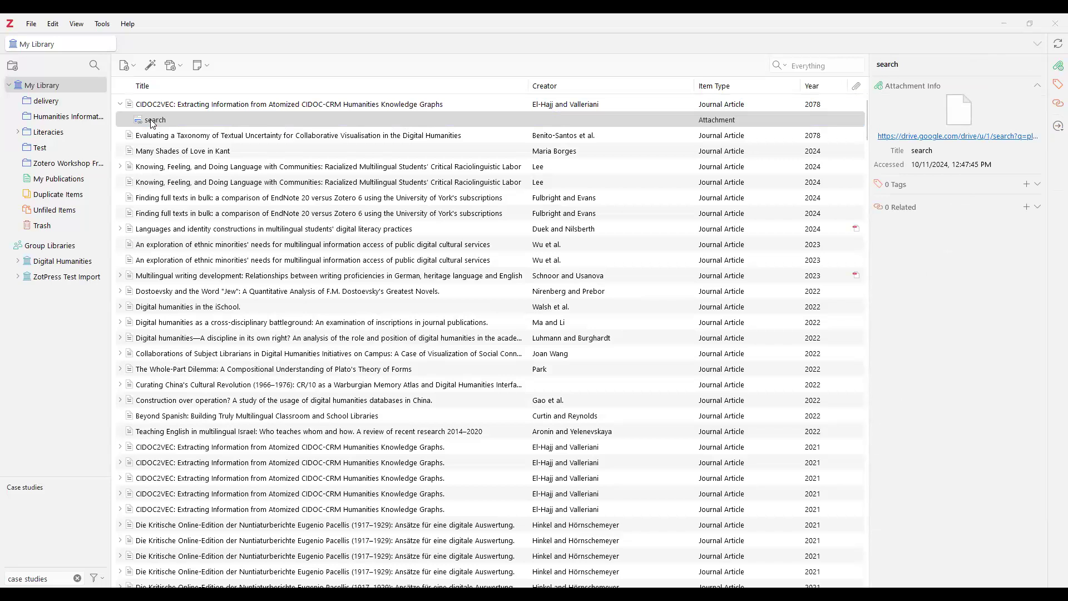
double_click(153, 121)
double_click(294, 231)
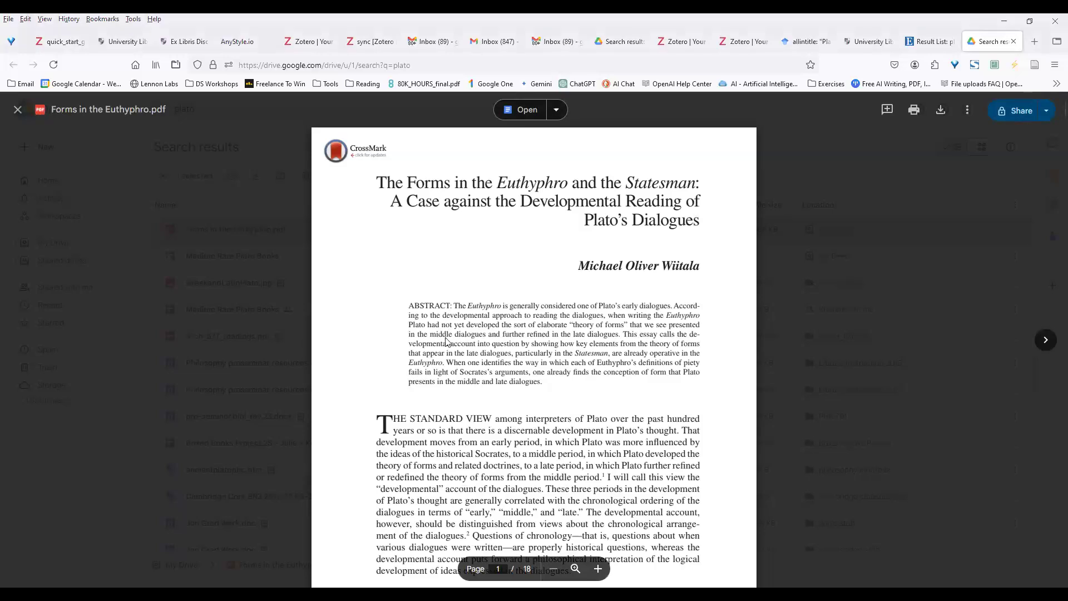
key(alt+Tab)
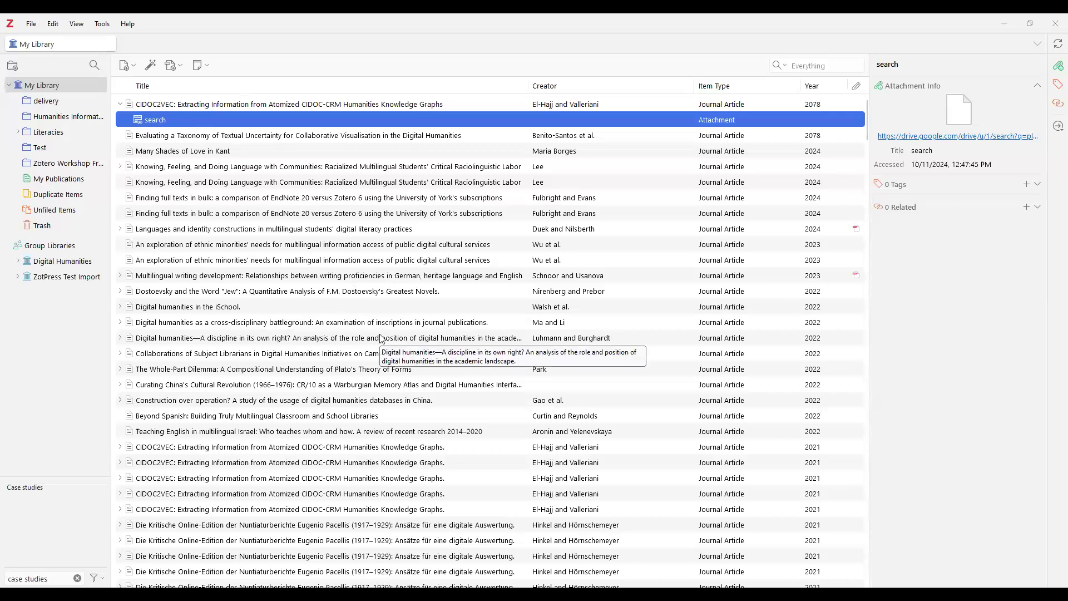
- Select the Test collection, and parse the copied bibliography on the AnyStyle website in the browser
click(49, 150)
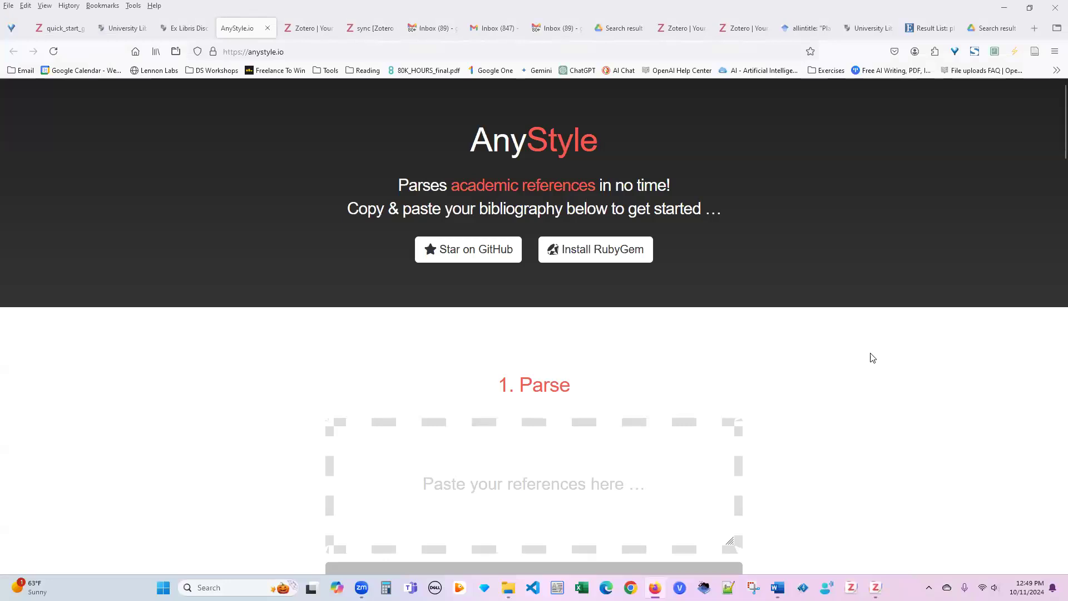
scroll(872, 357, down, 2)
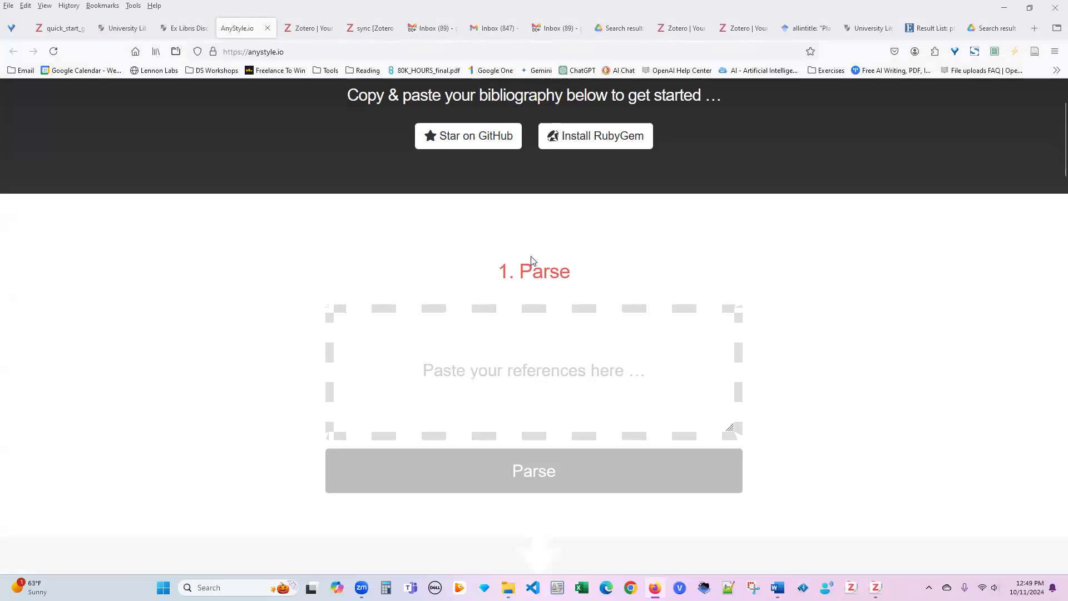
click(554, 345)
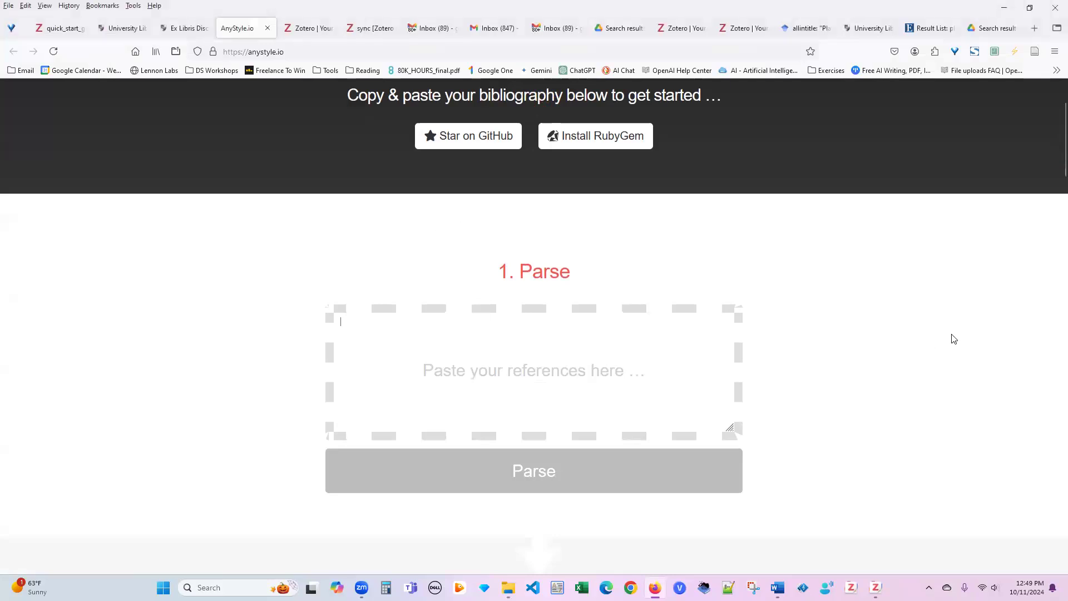
key(ctrl+v)
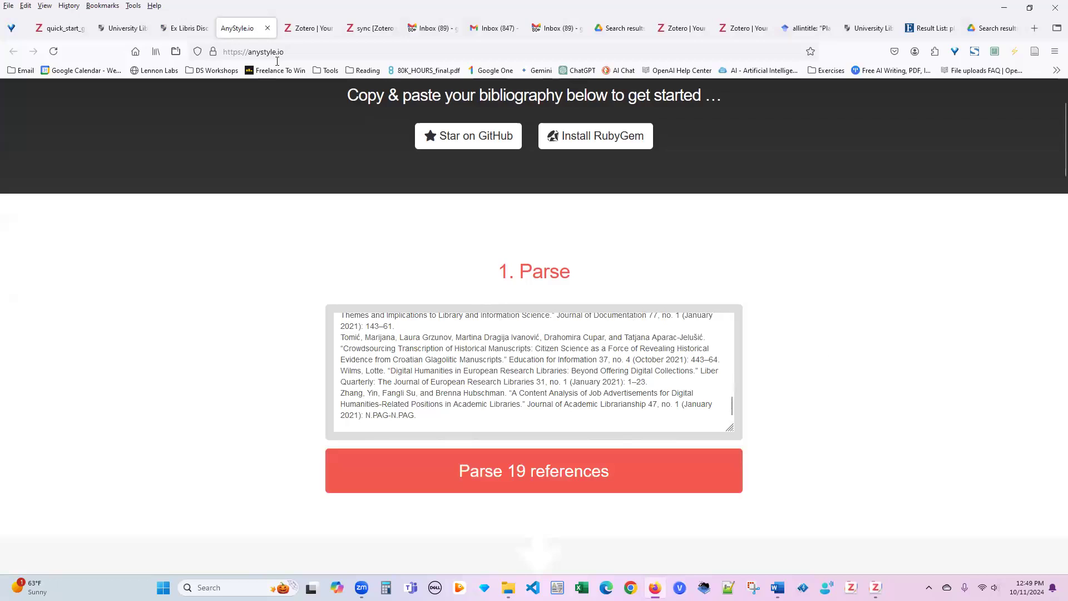
scroll(880, 389, down, 3)
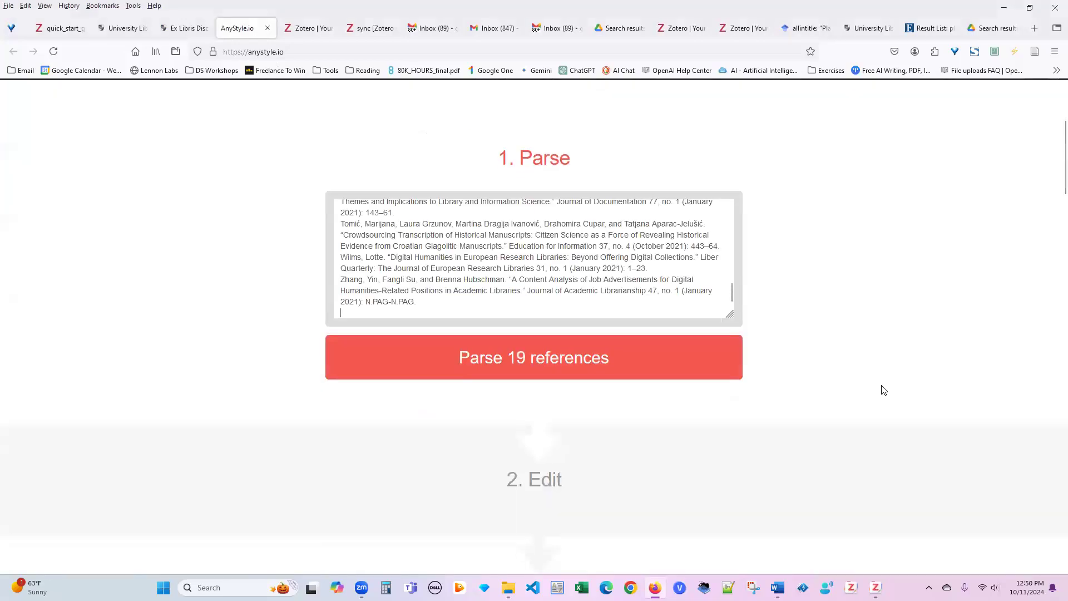
click(524, 303)
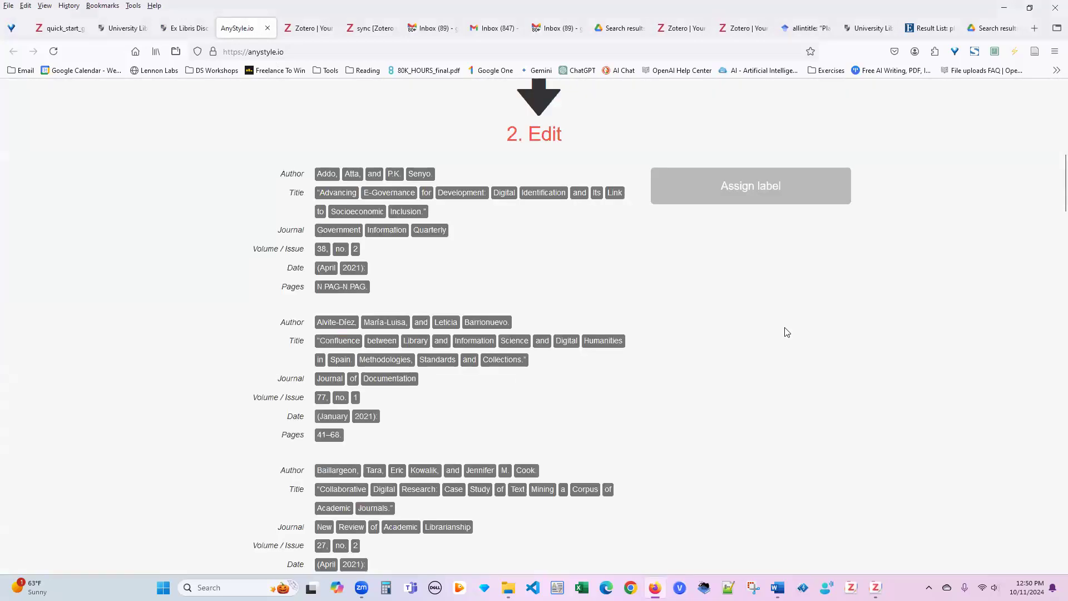
- Look through the parsed references, save them as a BibTeX file, and show the download in its folder
scroll(782, 332, up, 2)
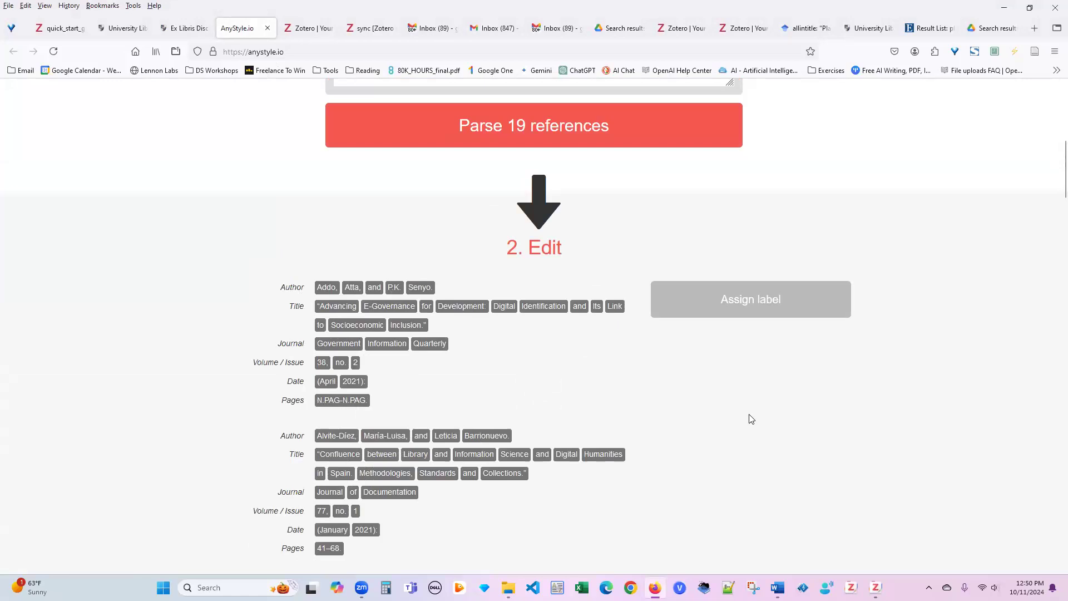
scroll(746, 421, down, 1)
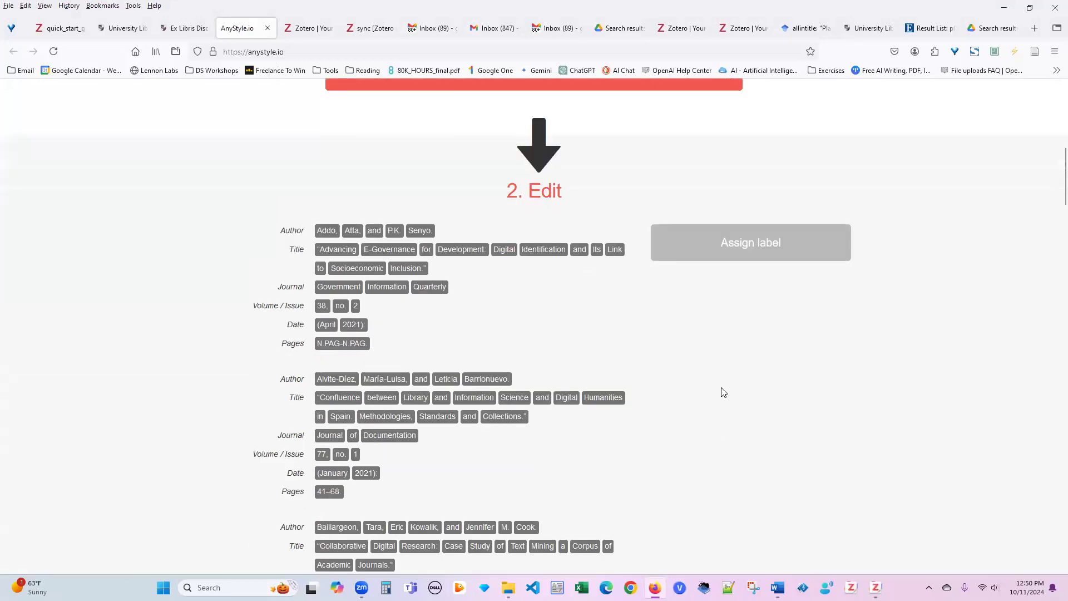
scroll(723, 393, down, 3)
scroll(723, 393, down, 4)
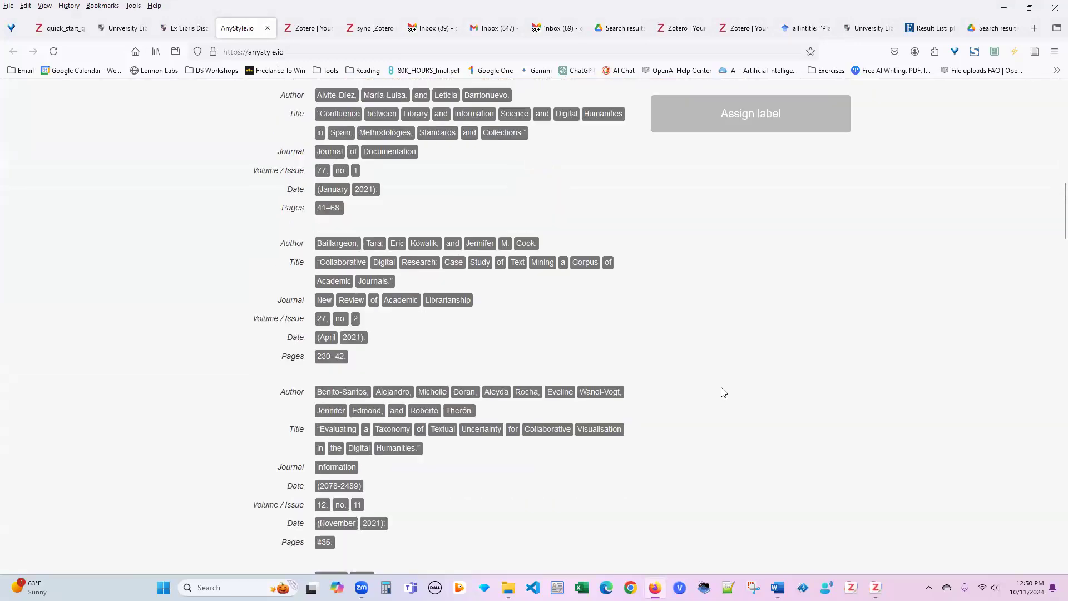
scroll(723, 393, down, 1)
scroll(722, 393, up, 3)
scroll(716, 333, down, 2)
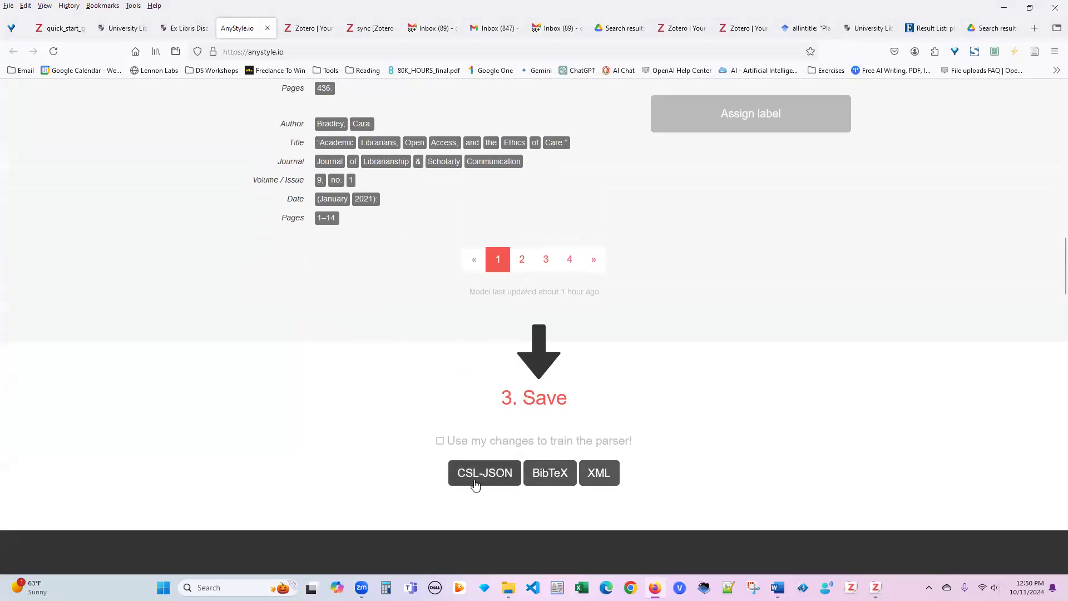
click(551, 477)
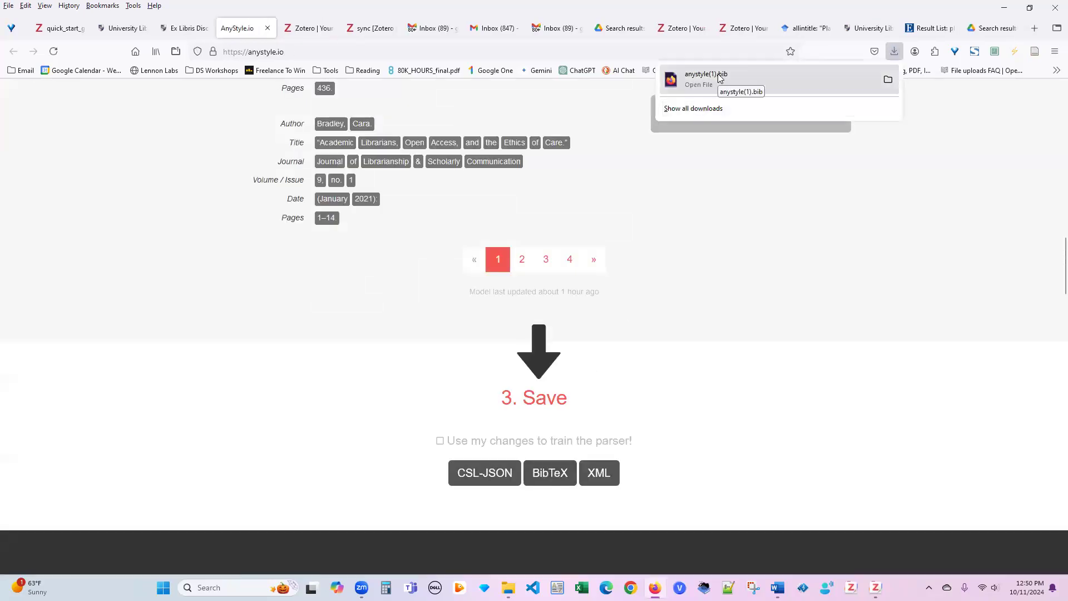
click(888, 82)
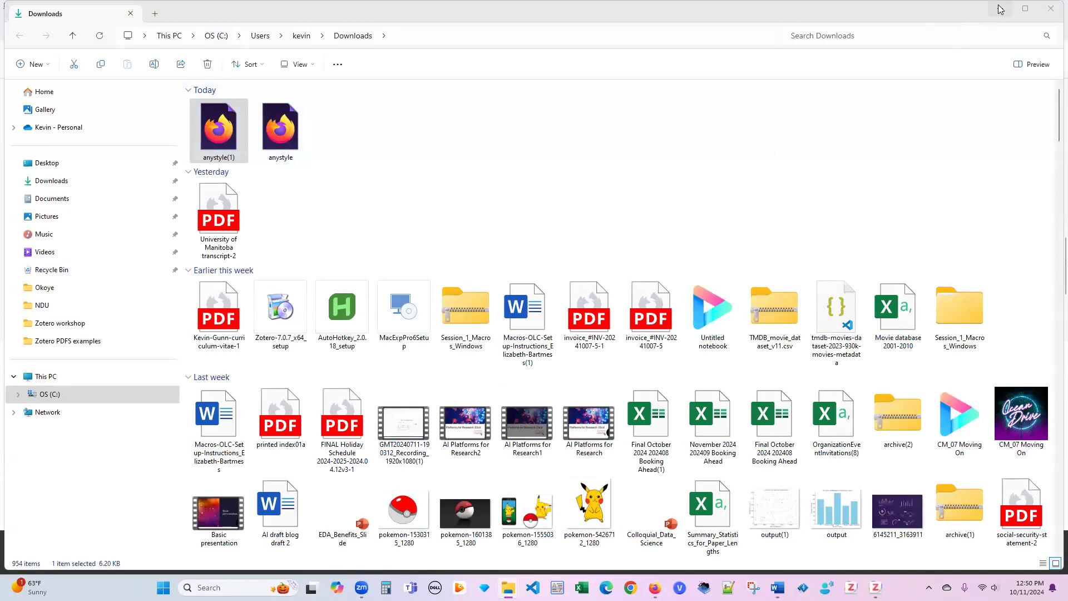
key(alt+Tab)
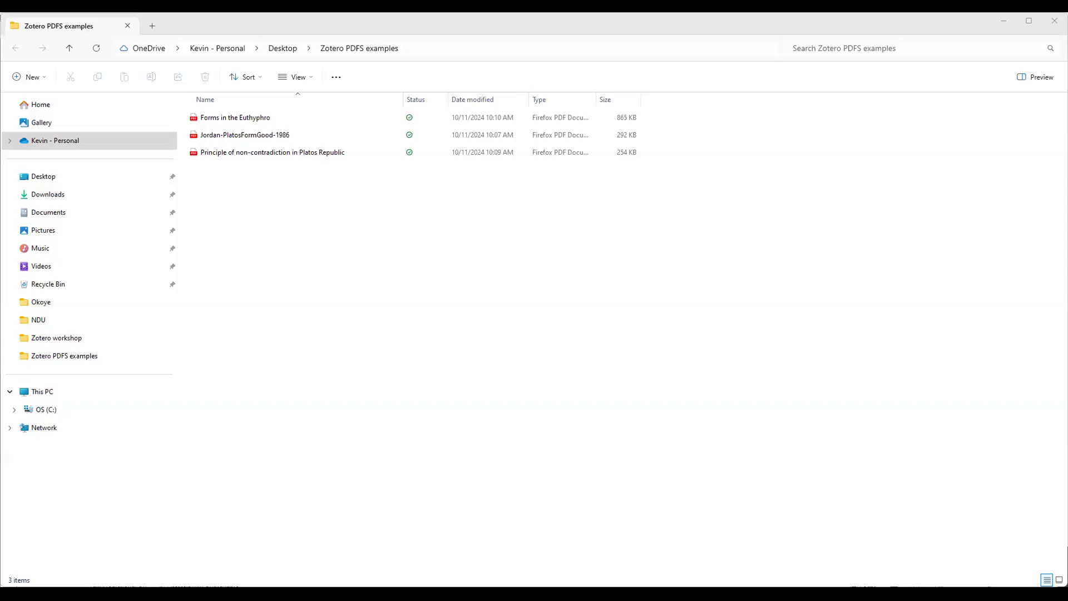
key(alt+Tab)
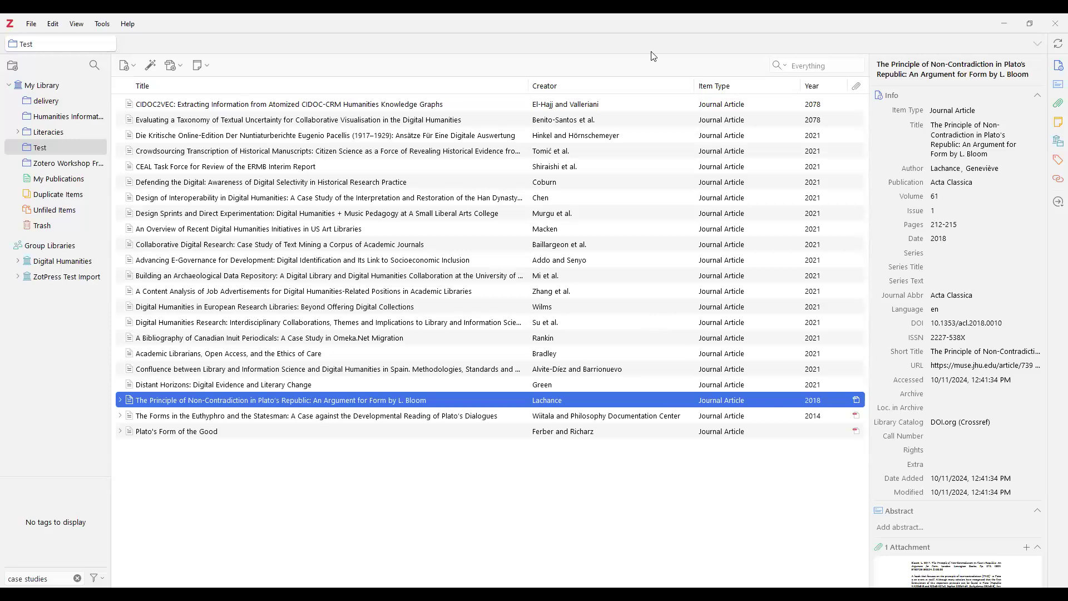
key(alt+Tab)
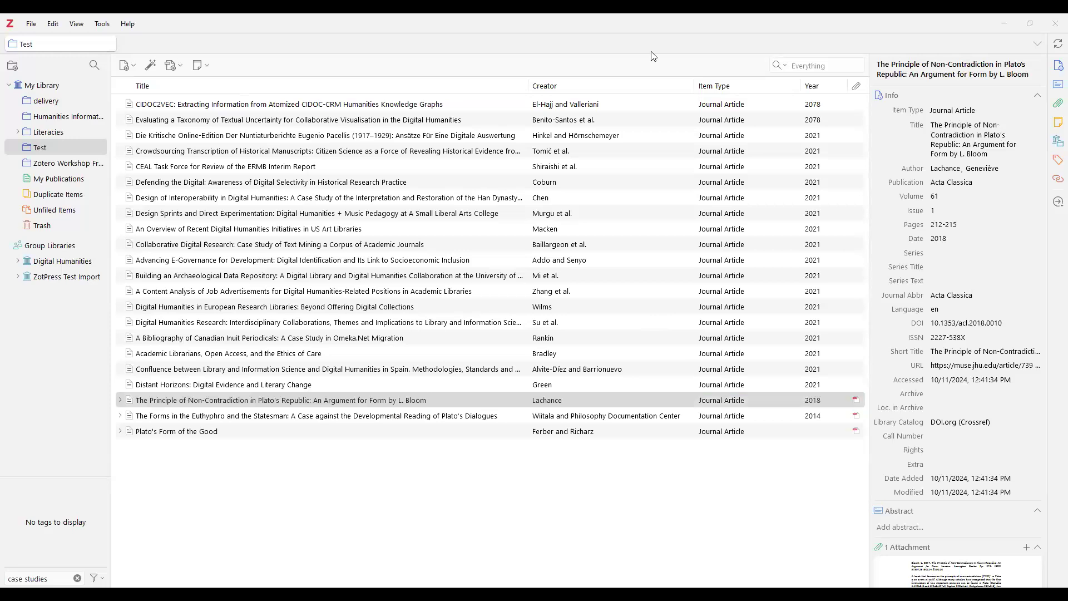
- Switch to the browser, open zotero.org/support, and look through the documentation topics
key(alt+Tab)
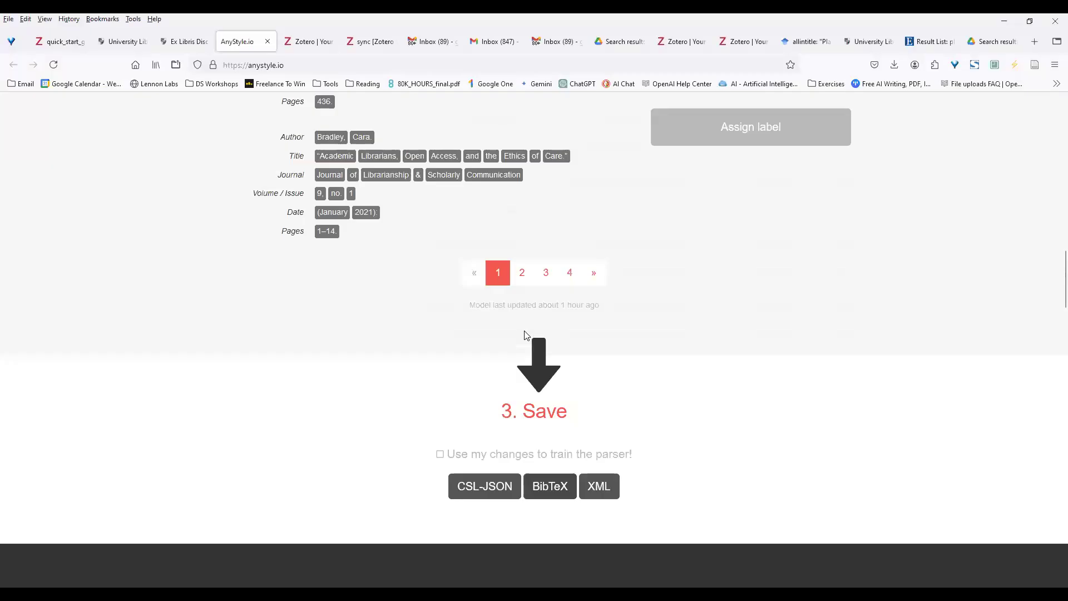
click(742, 44)
click(682, 45)
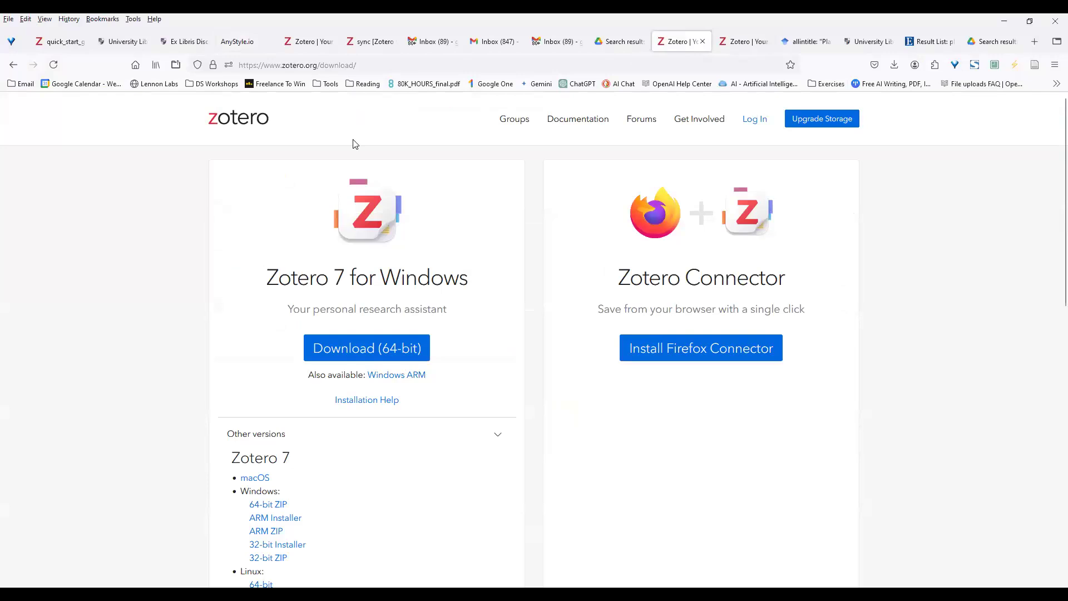
click(448, 59)
text(zotero.o)
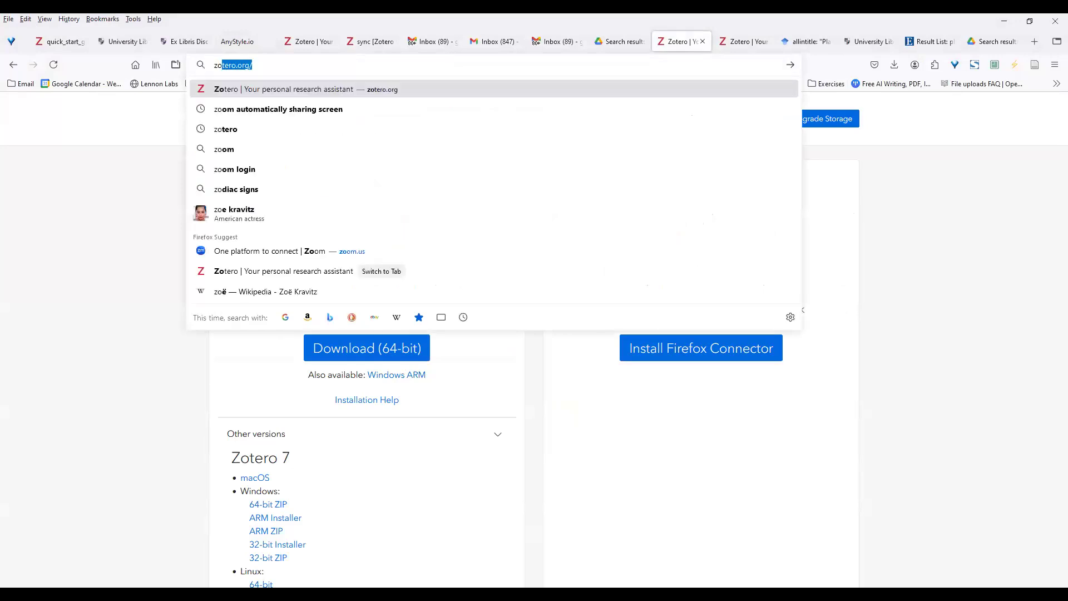
text(rg/)
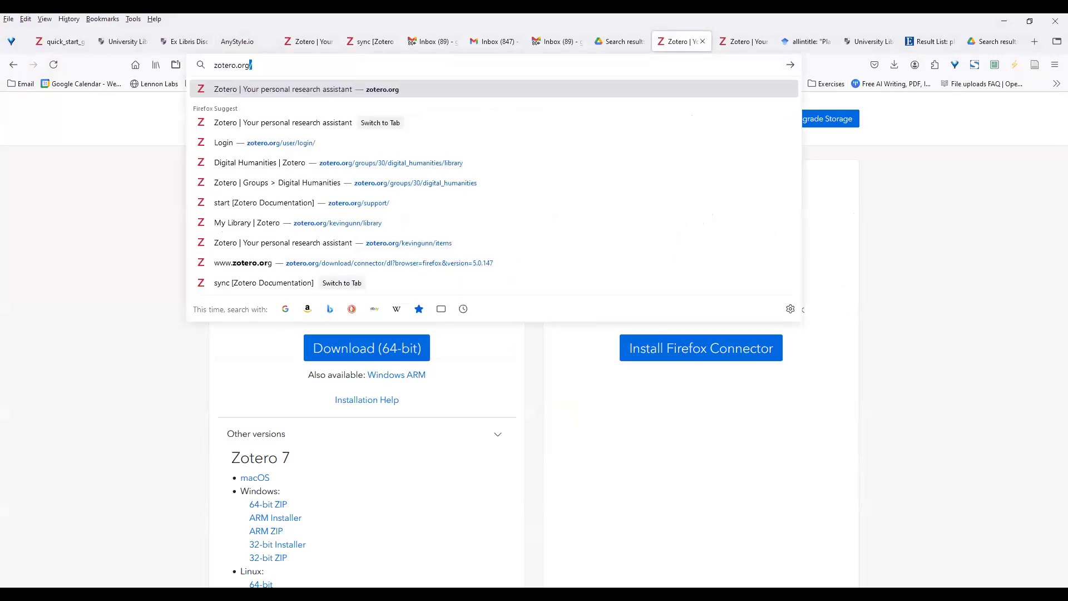
text(support)
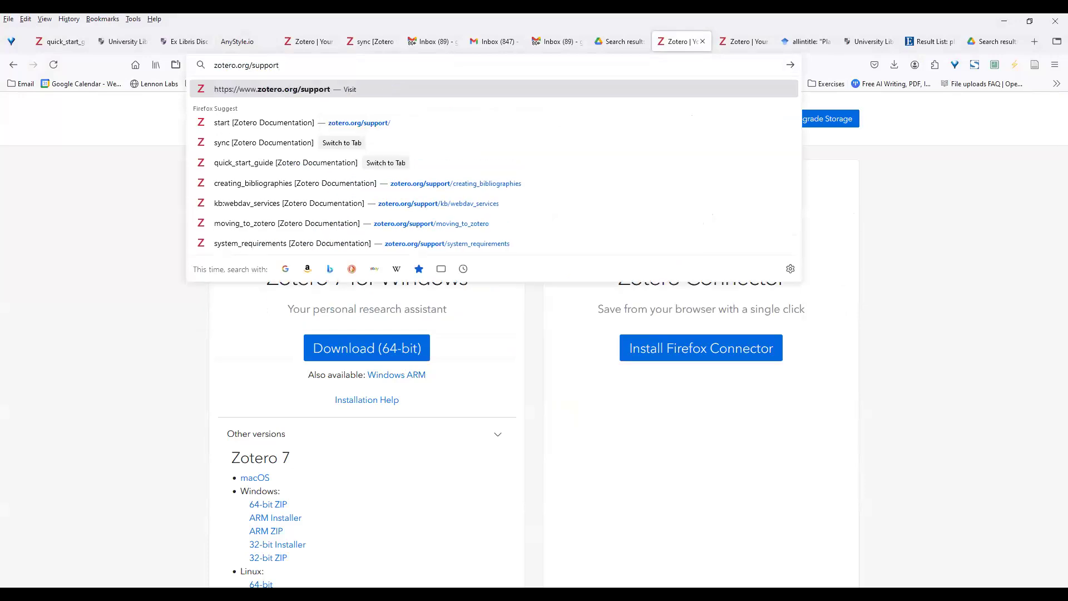
key(Return)
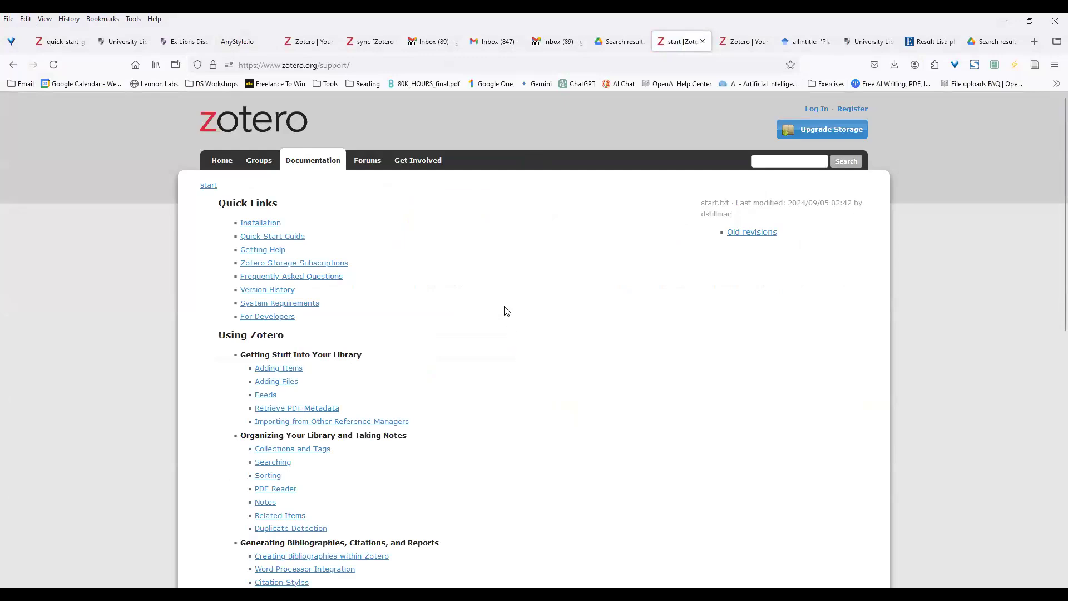
scroll(520, 307, down, 2)
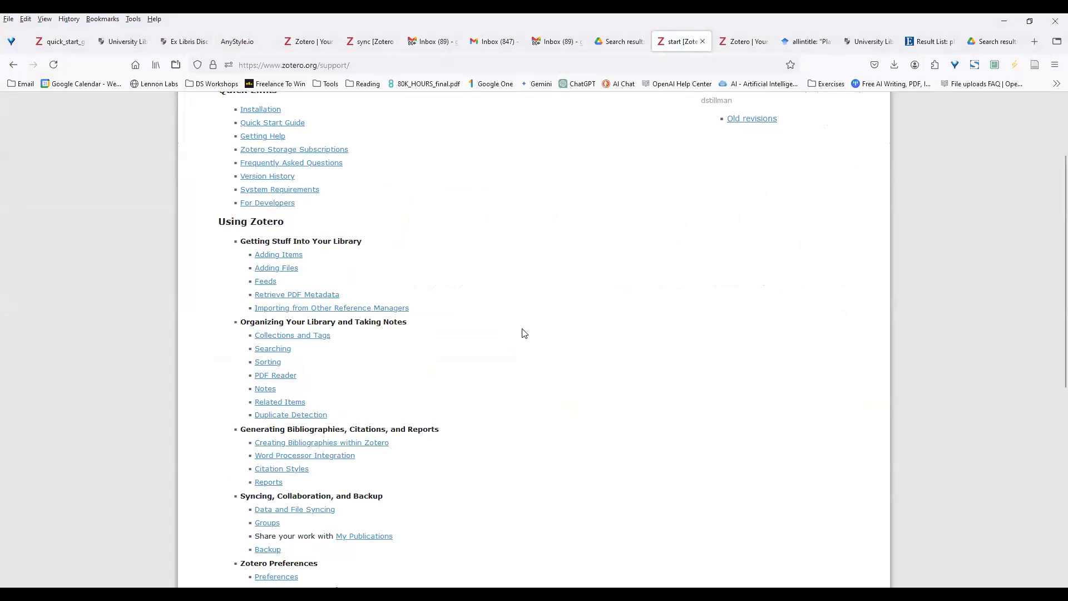
- Open the Data and File Syncing documentation, read through it, and view its linked list of WebDAV providers
scroll(522, 333, down, 4)
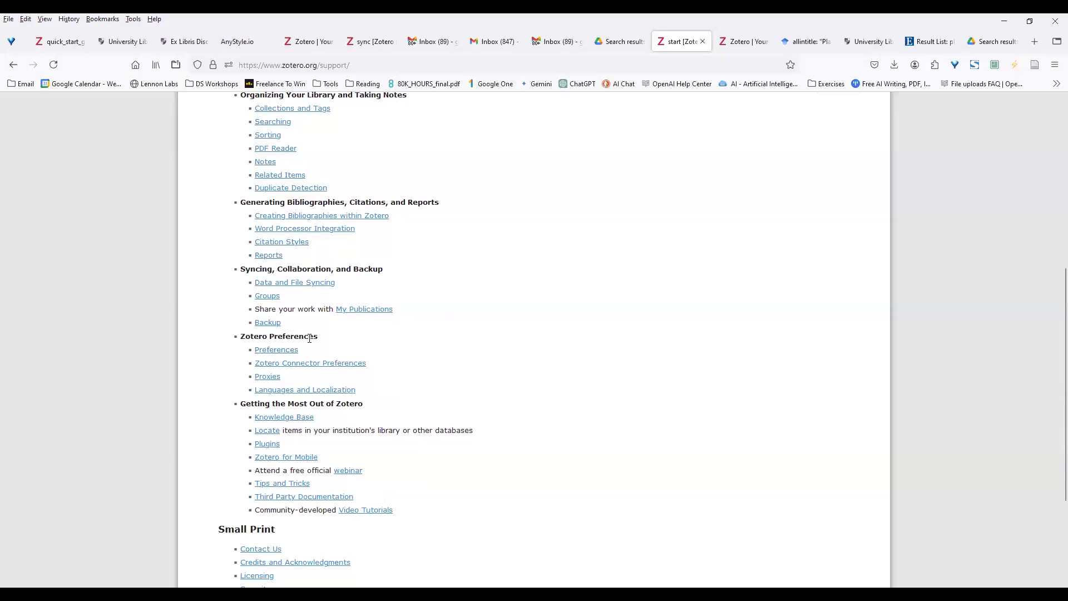
click(300, 282)
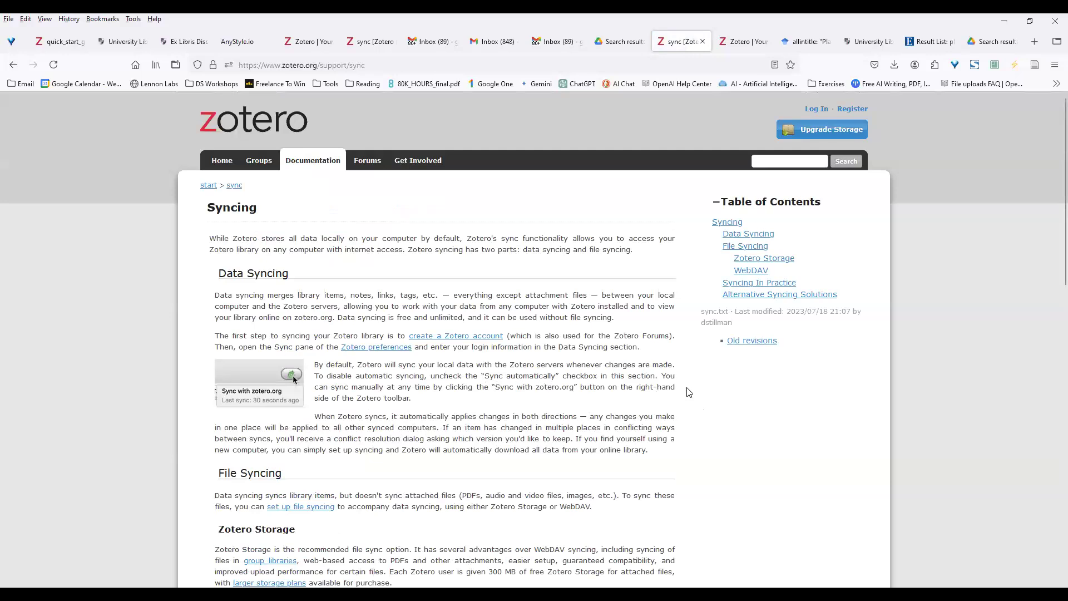
scroll(689, 393, down, 4)
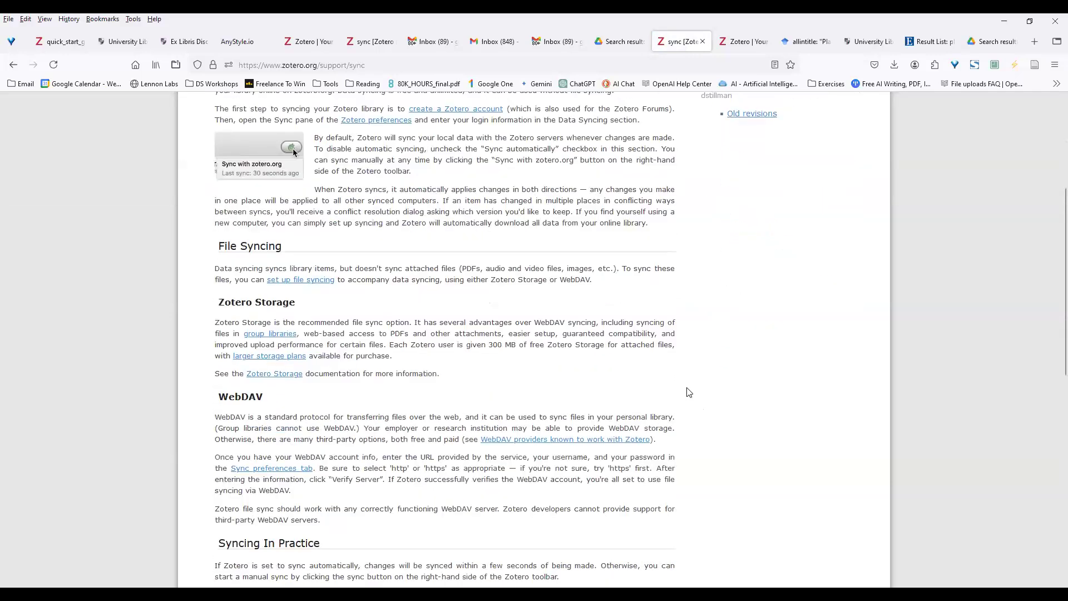
scroll(690, 392, up, 1)
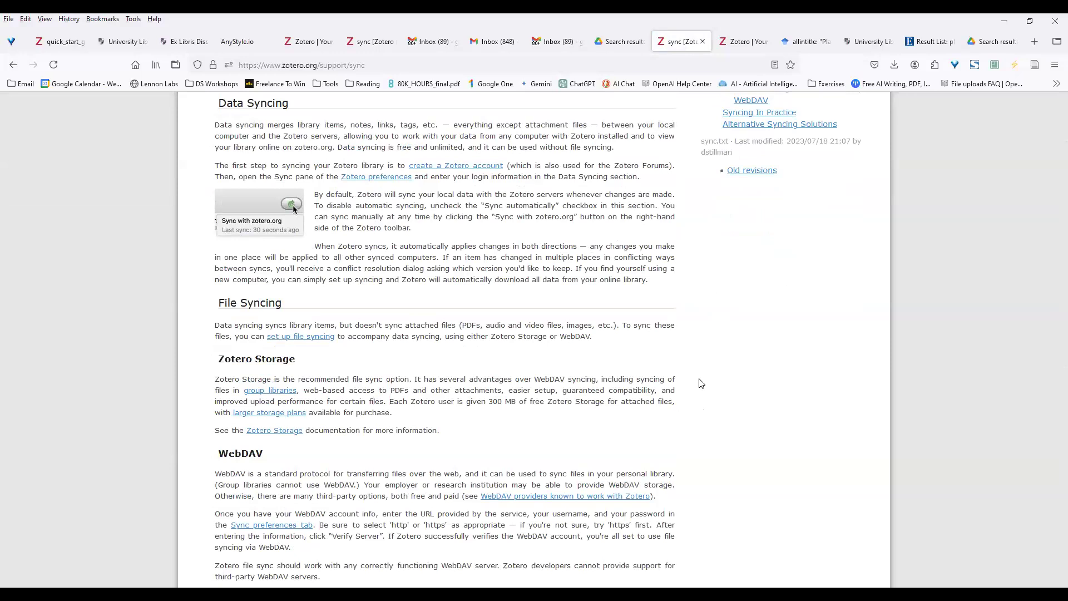
scroll(325, 286, down, 3)
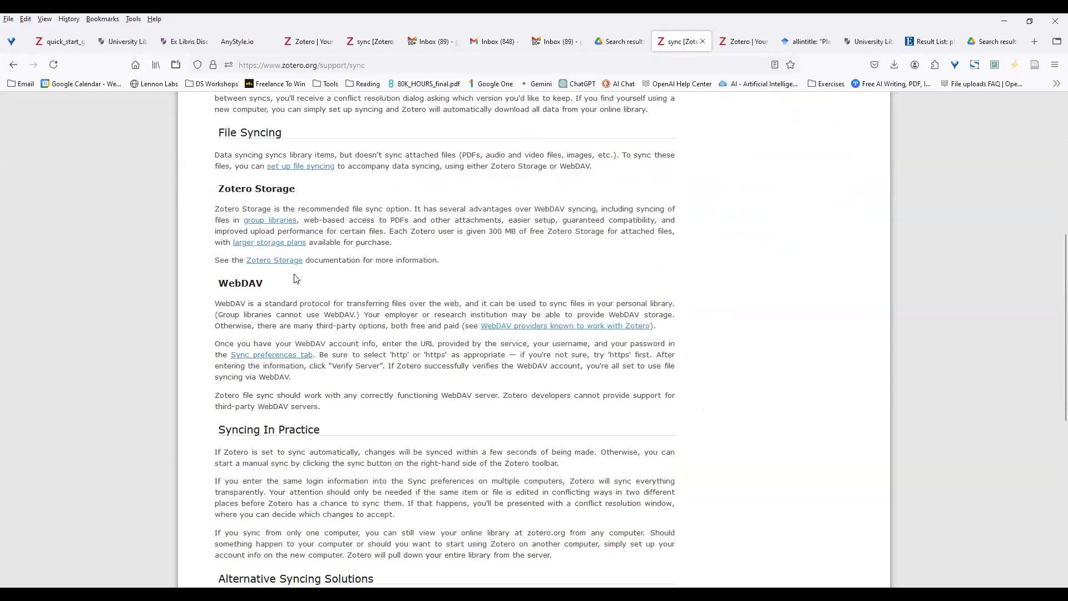
click(549, 328)
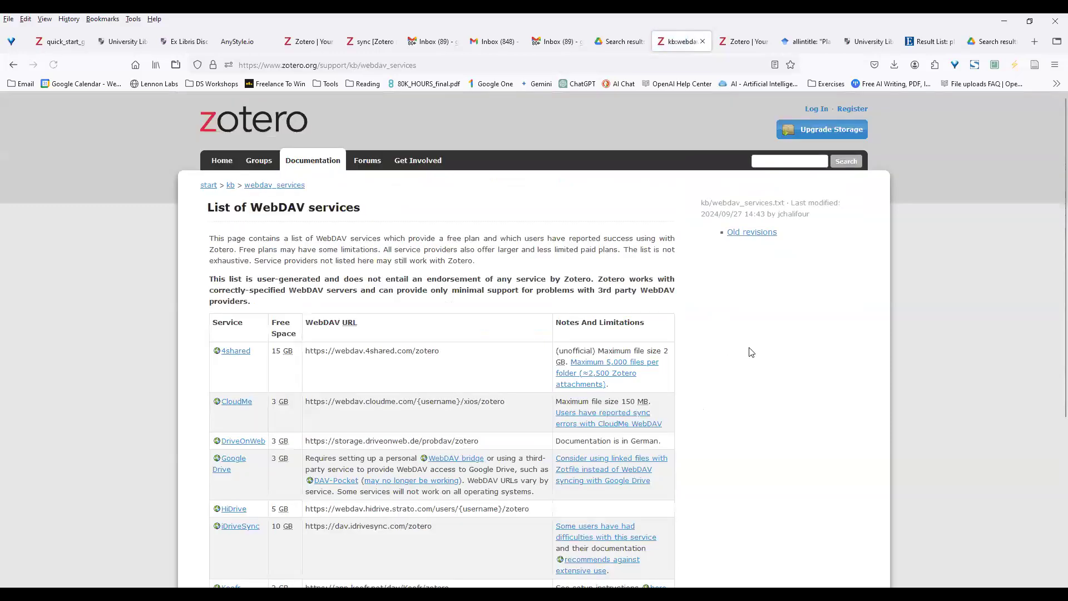
scroll(752, 352, down, 2)
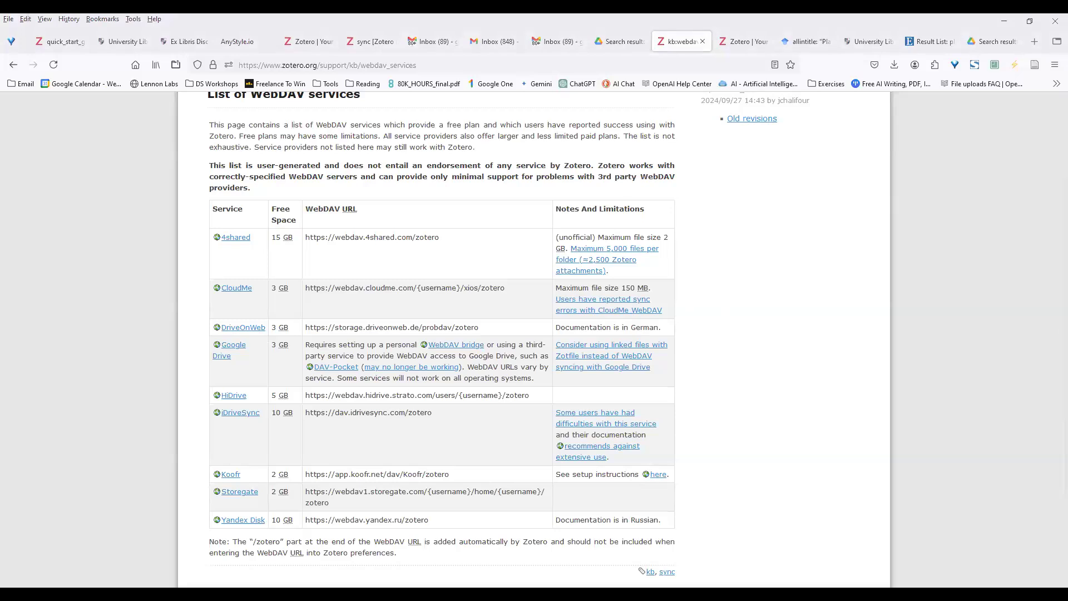
- Switch to Zotero and open the Advanced section of its settings
key(alt+Tab)
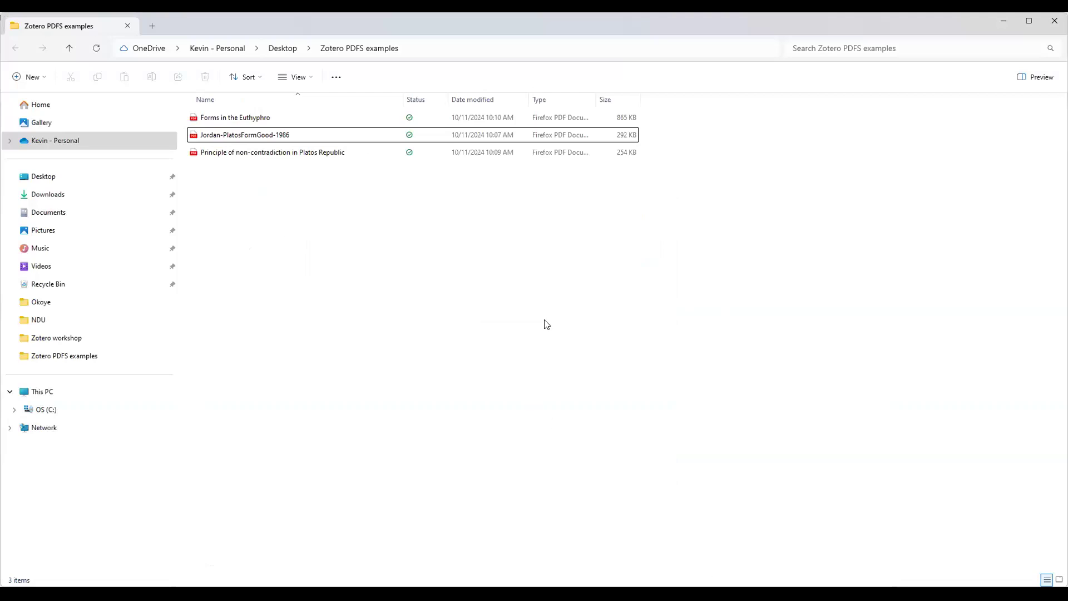
key(alt+Tab)
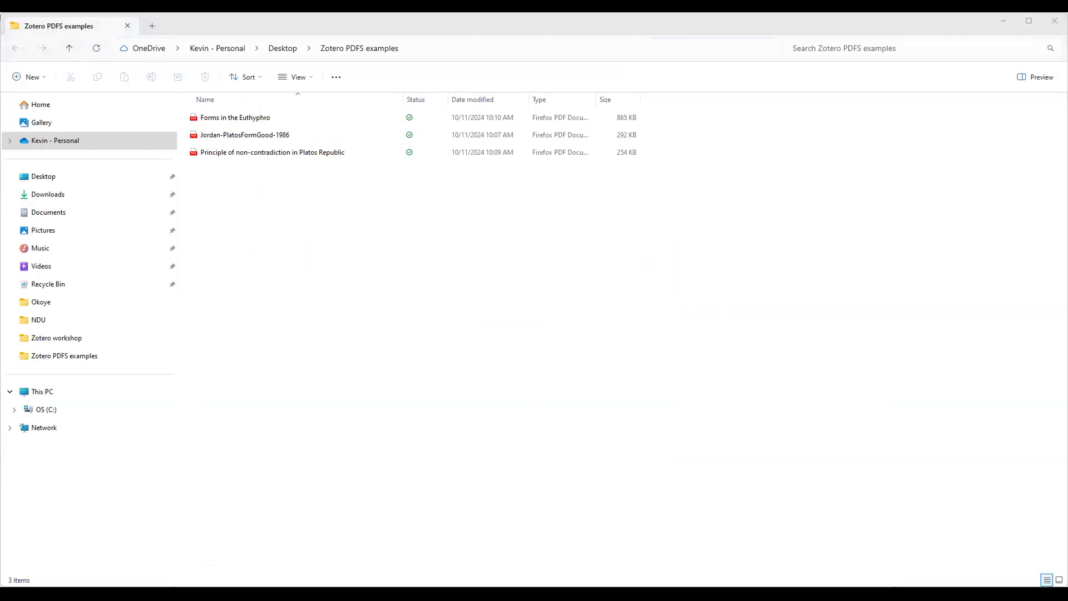
key(alt+Tab)
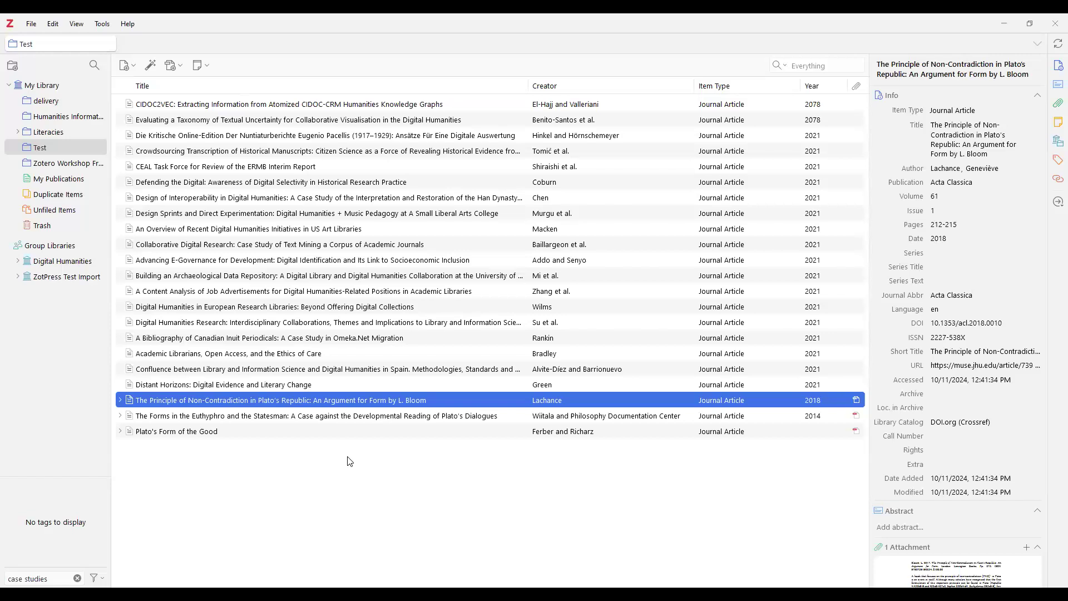
click(31, 25)
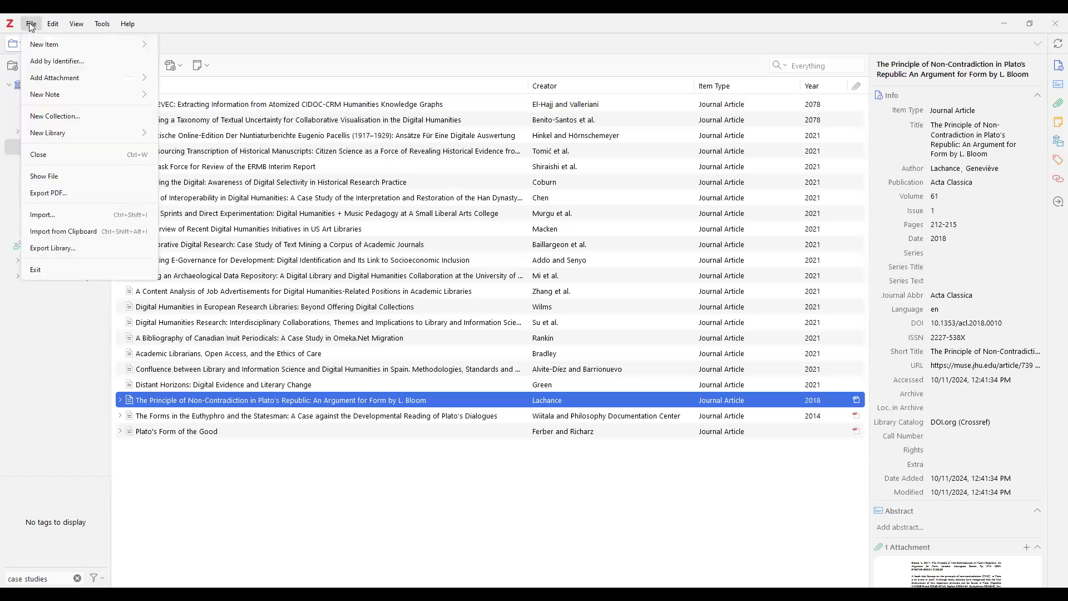
mouse_move(53, 25)
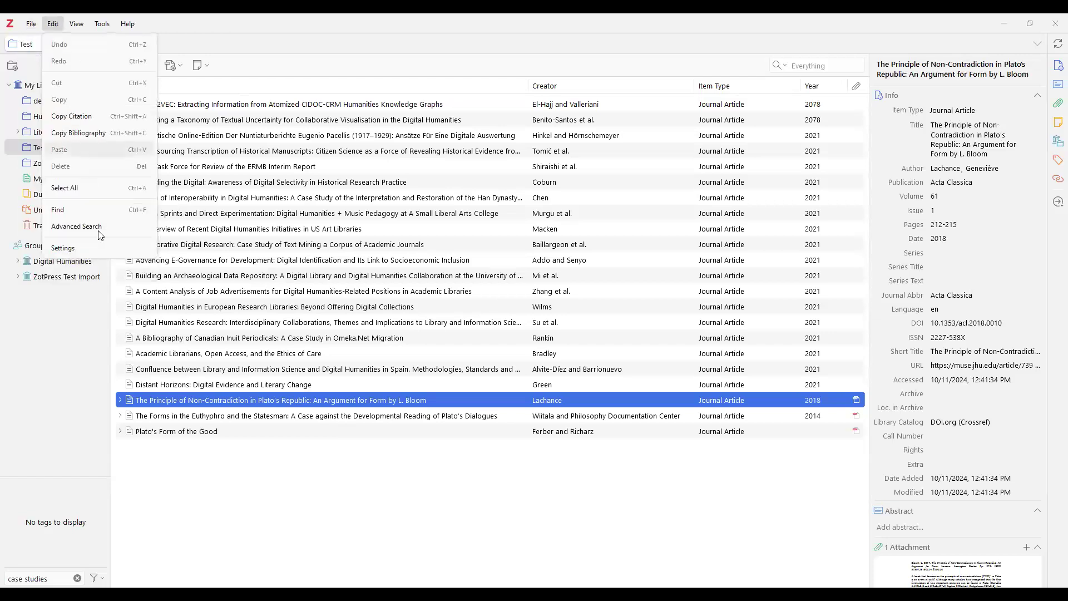
click(63, 248)
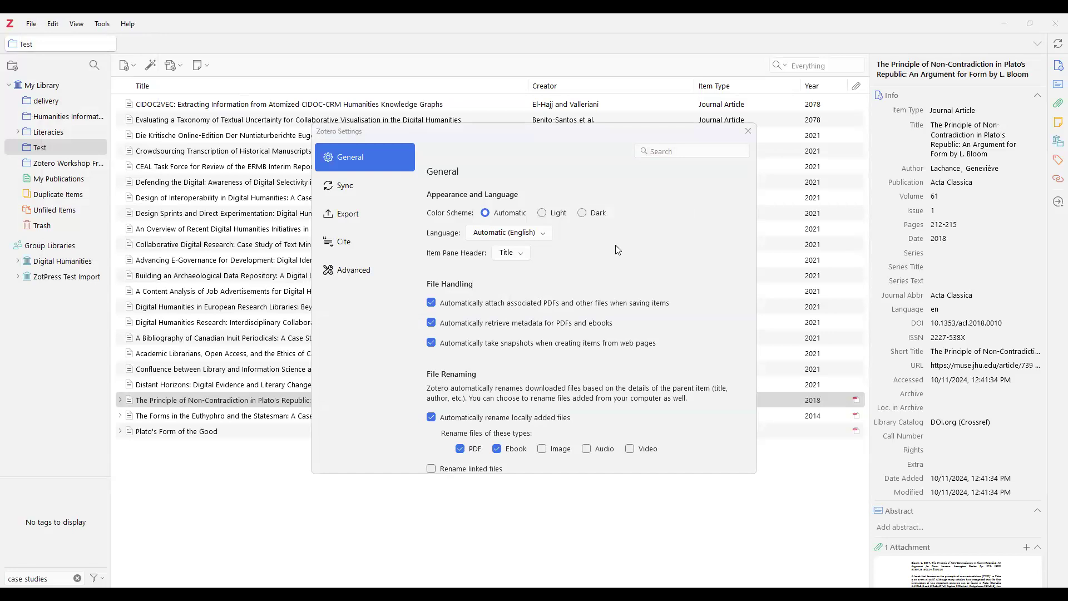
click(363, 272)
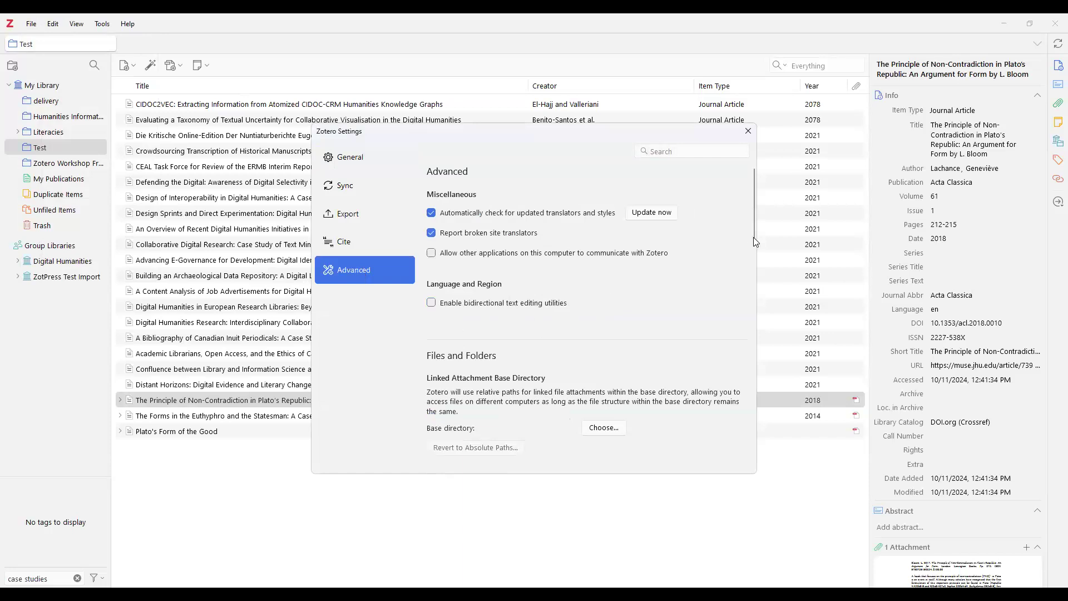
- Show the folder chooser for the linked attachment base directory, and cancel it without choosing a folder
drag(751, 247, 751, 290)
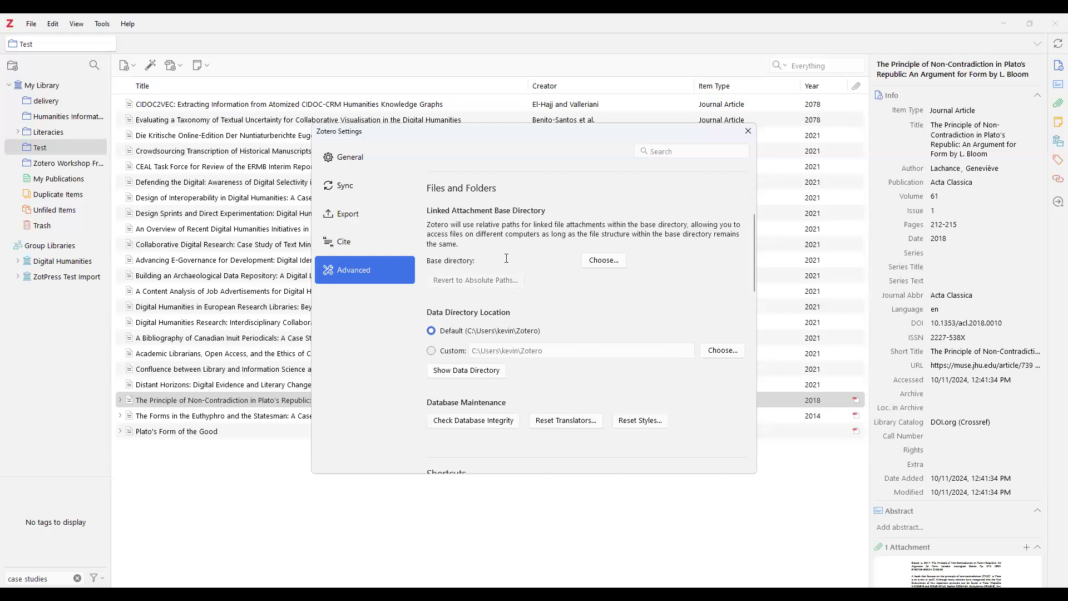
click(601, 265)
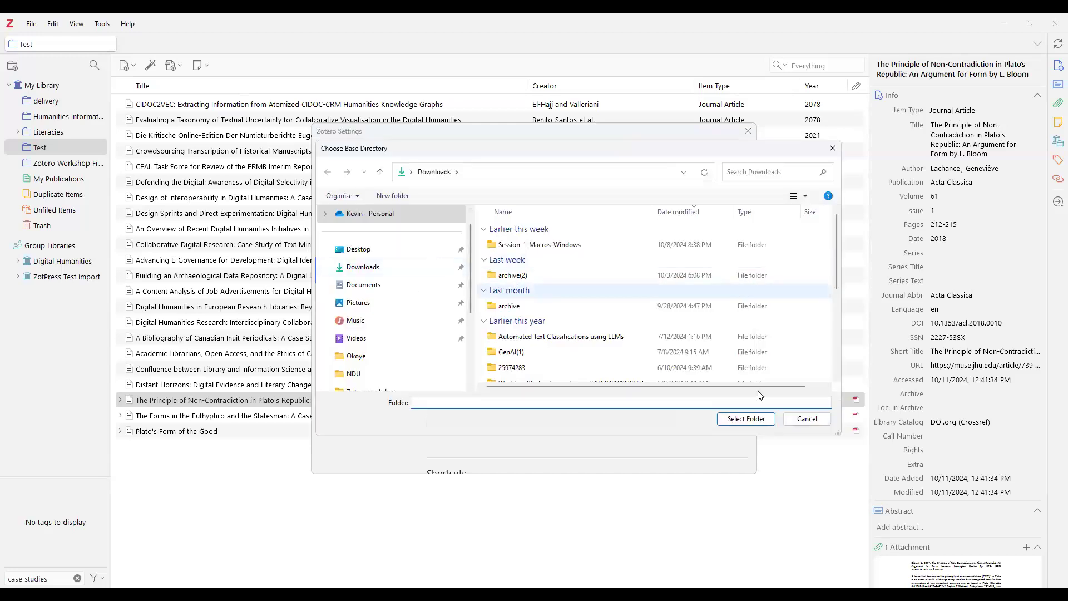
click(807, 419)
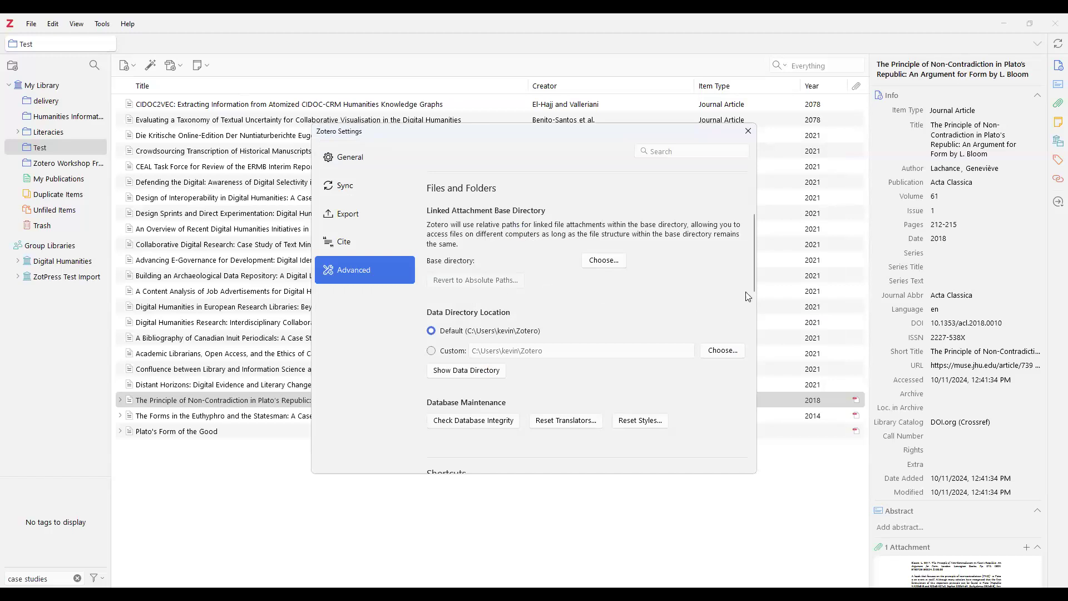
- Review the data directory location, database maintenance and shortcut settings, and close the settings window
drag(755, 291, 757, 308)
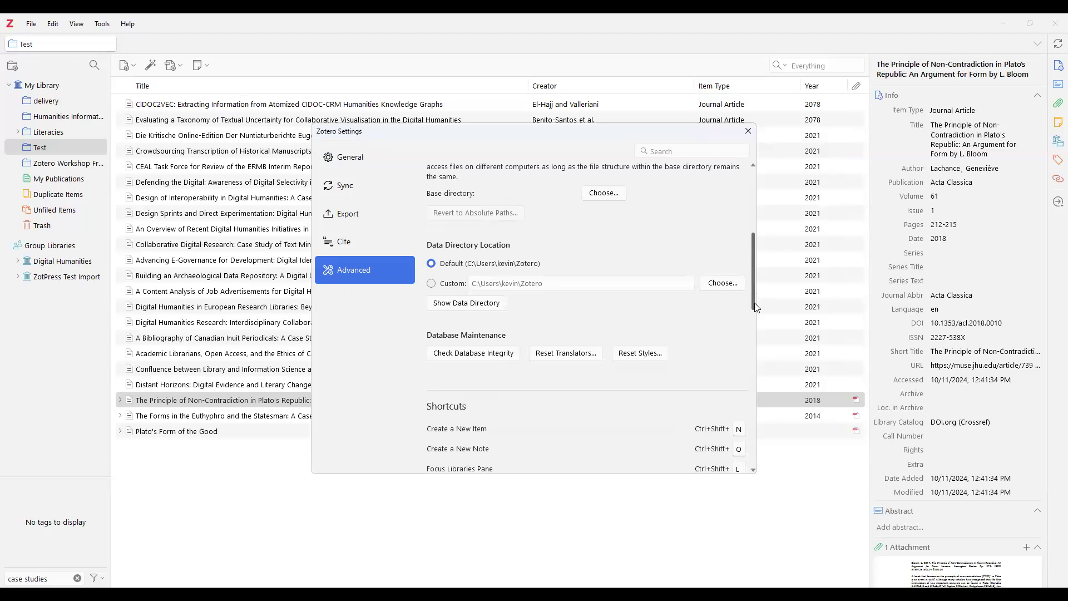
drag(754, 304, 757, 327)
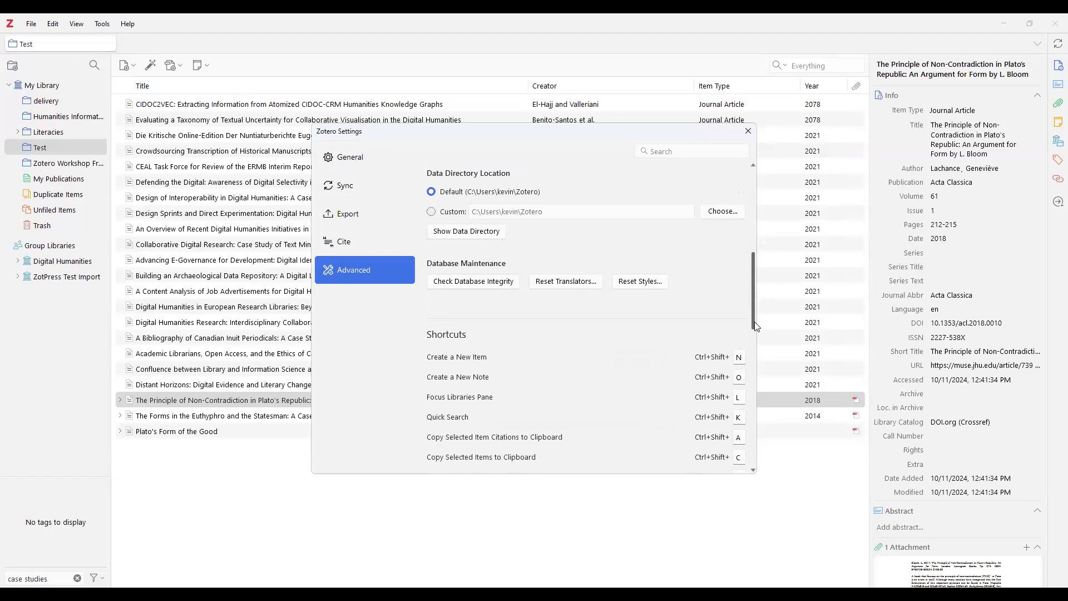
scroll(754, 317, up, 1)
scroll(752, 307, up, 2)
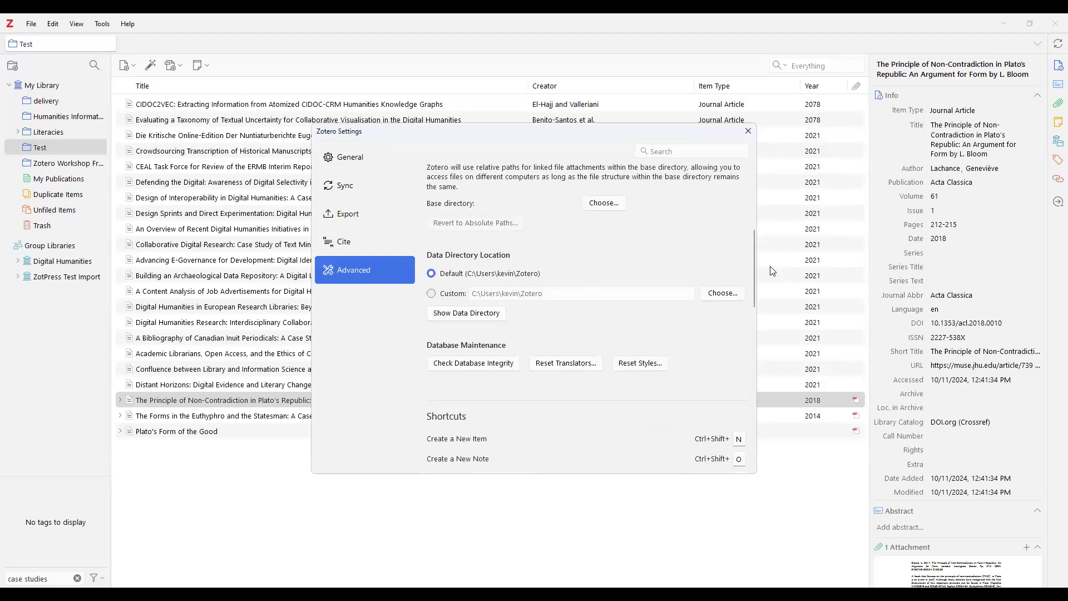
drag(753, 262, 753, 229)
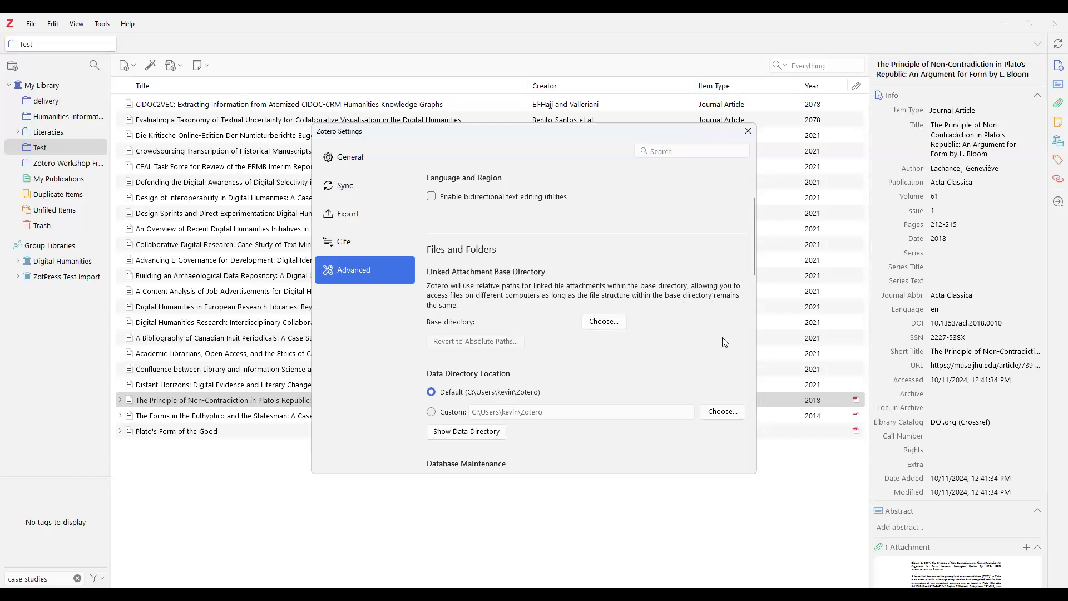
drag(753, 270, 755, 281)
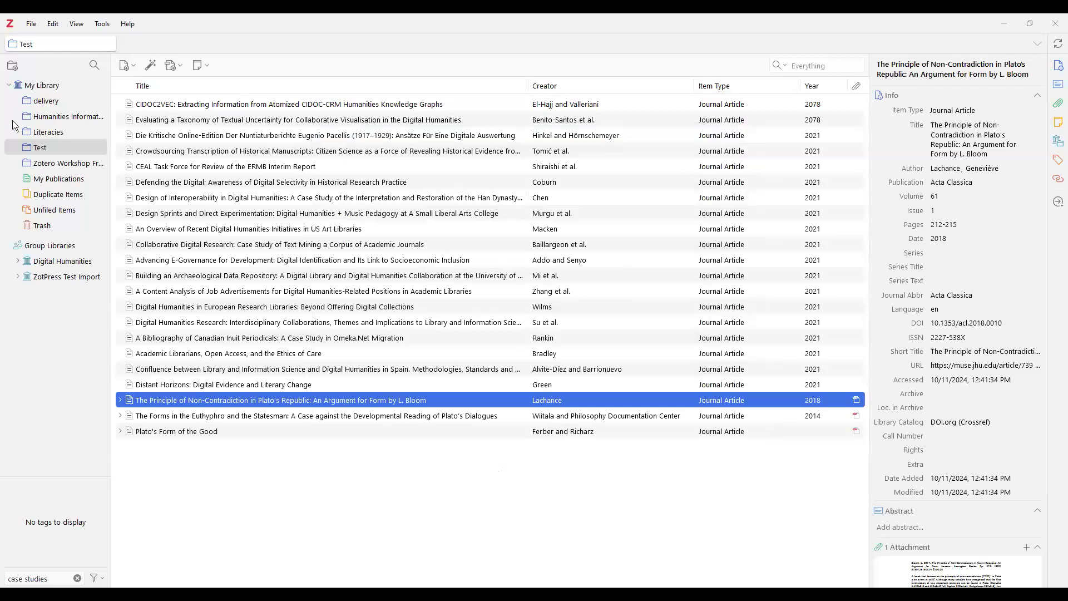
- Open the Zotero Workshop Friday collection, check the quick search scopes, and search everything for "pla"
click(61, 166)
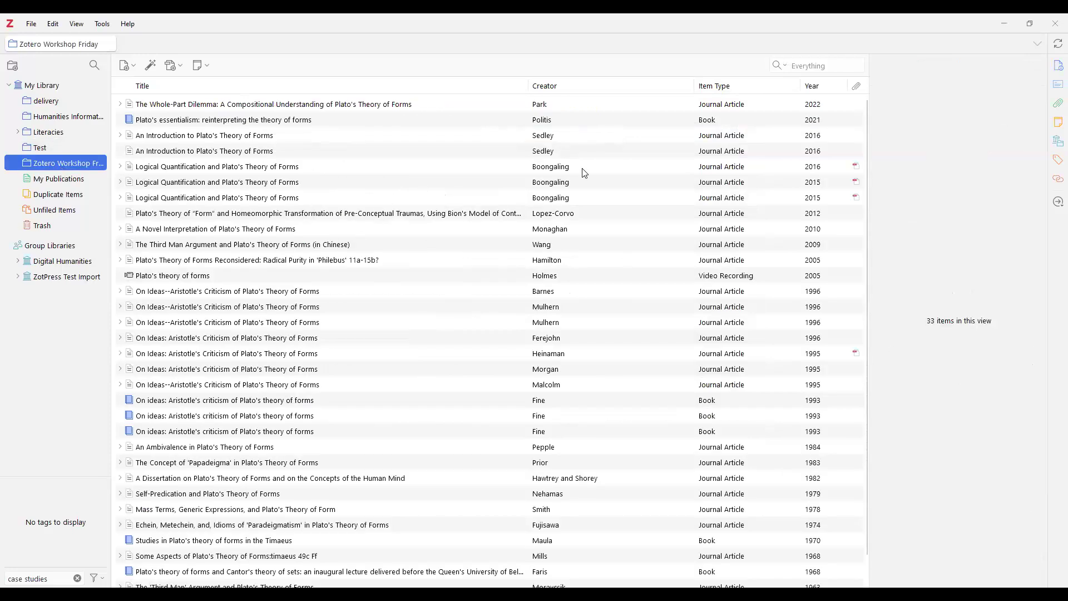
click(829, 66)
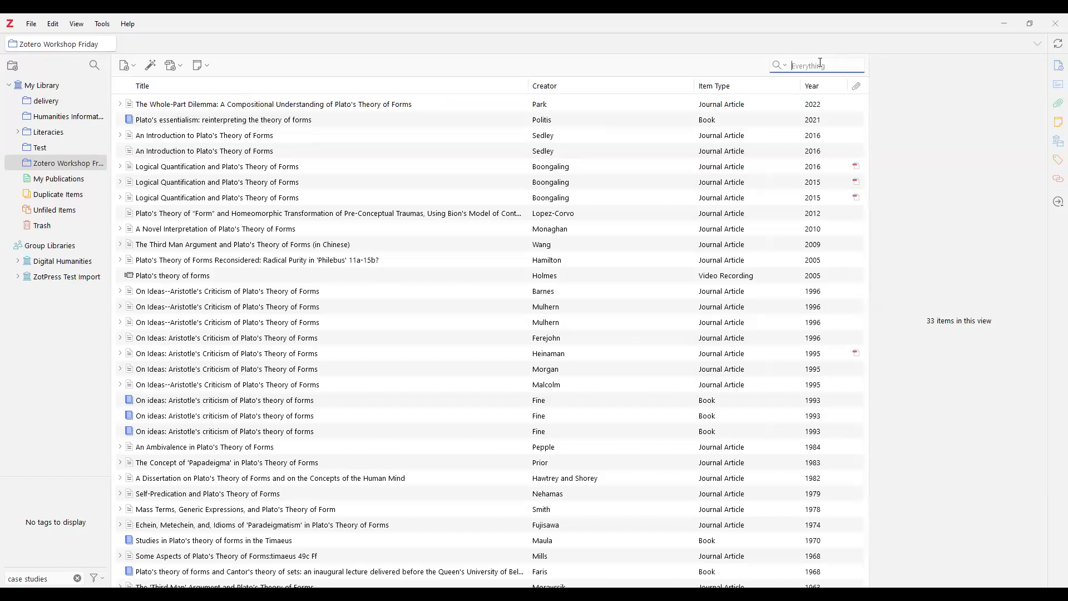
click(785, 67)
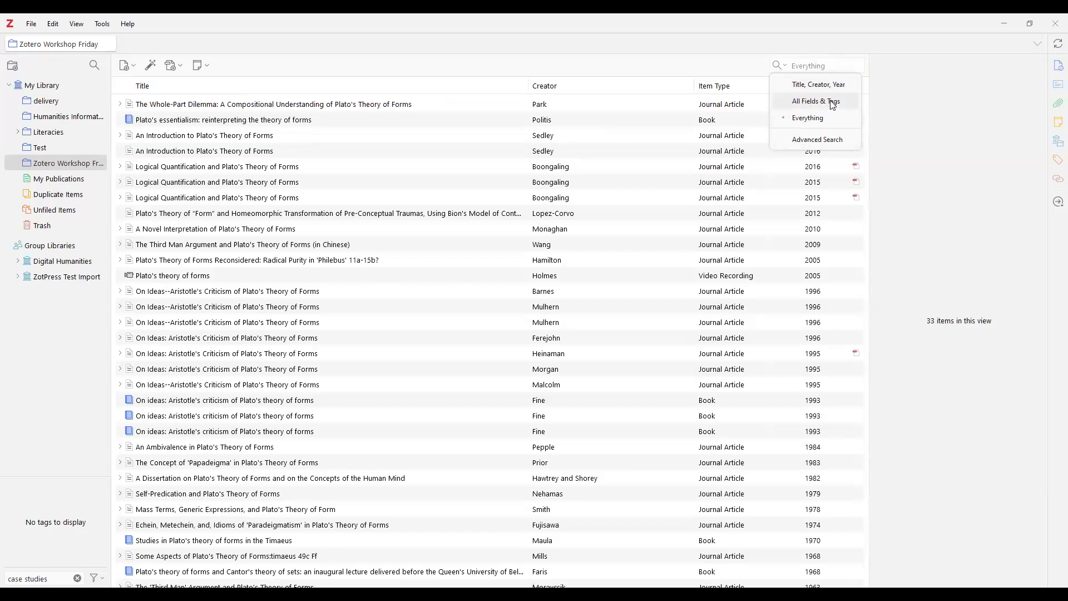
click(836, 67)
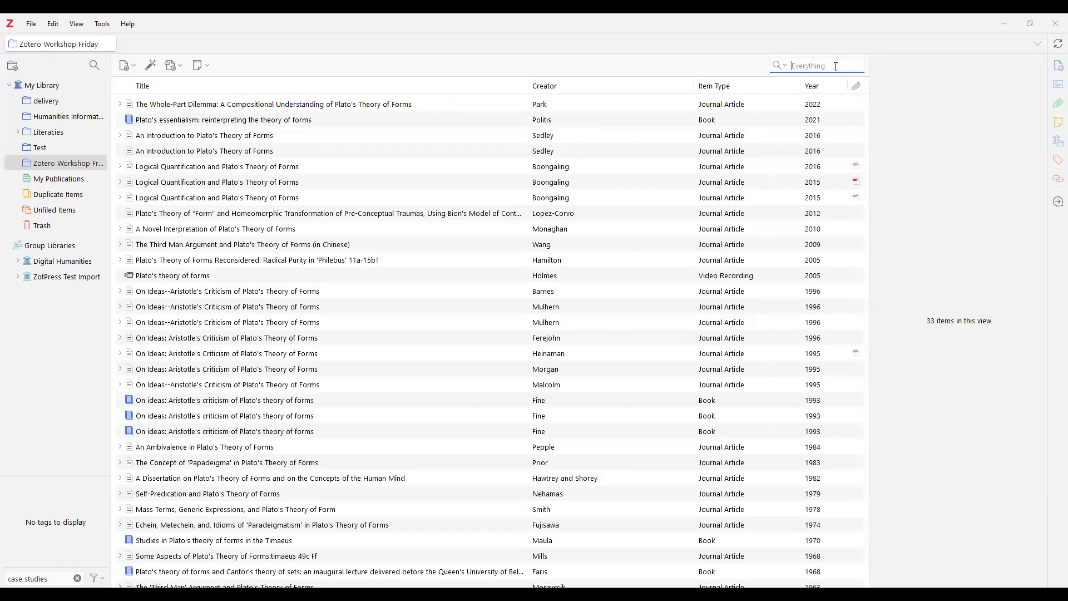
text(pla)
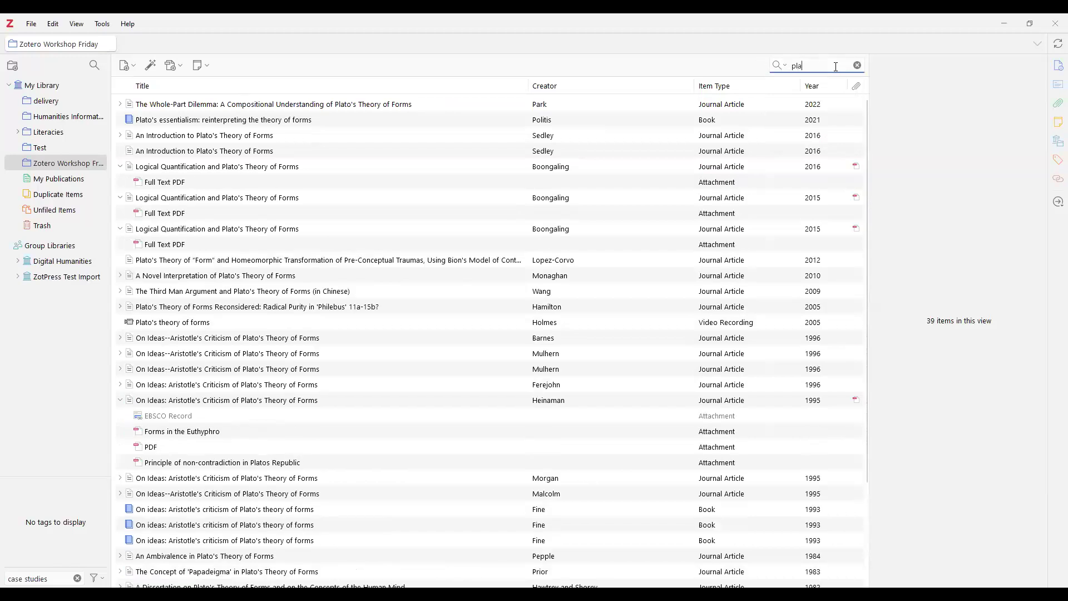
- Replace the search term with "aristotle" and collapse the attachments under the expanded 1995 article
key(BackSpace)
key(BackSpace)
key(BackSpace)
text(aristotle)
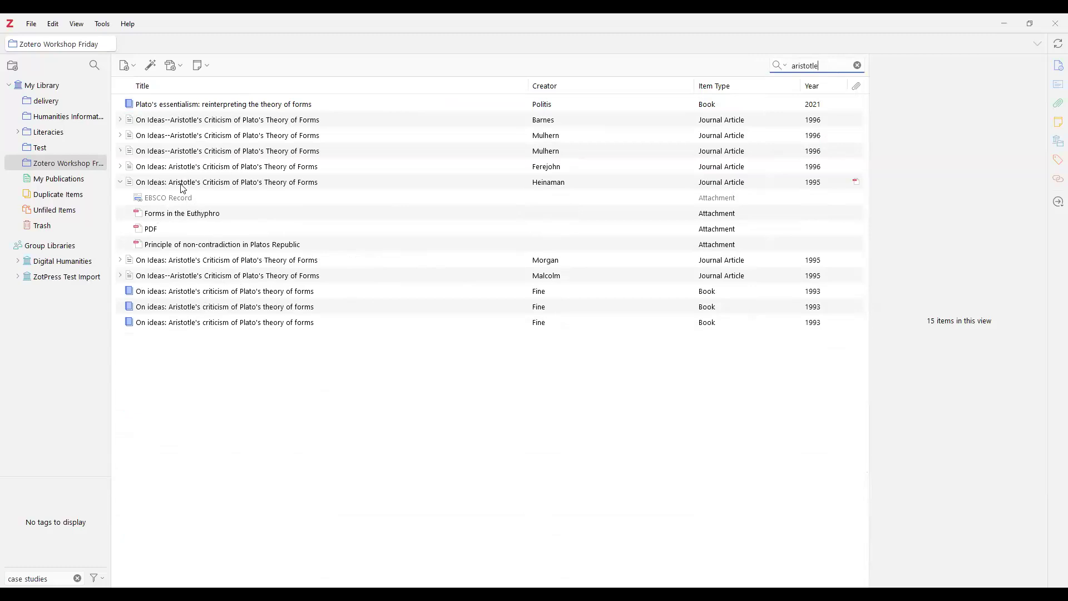
click(125, 183)
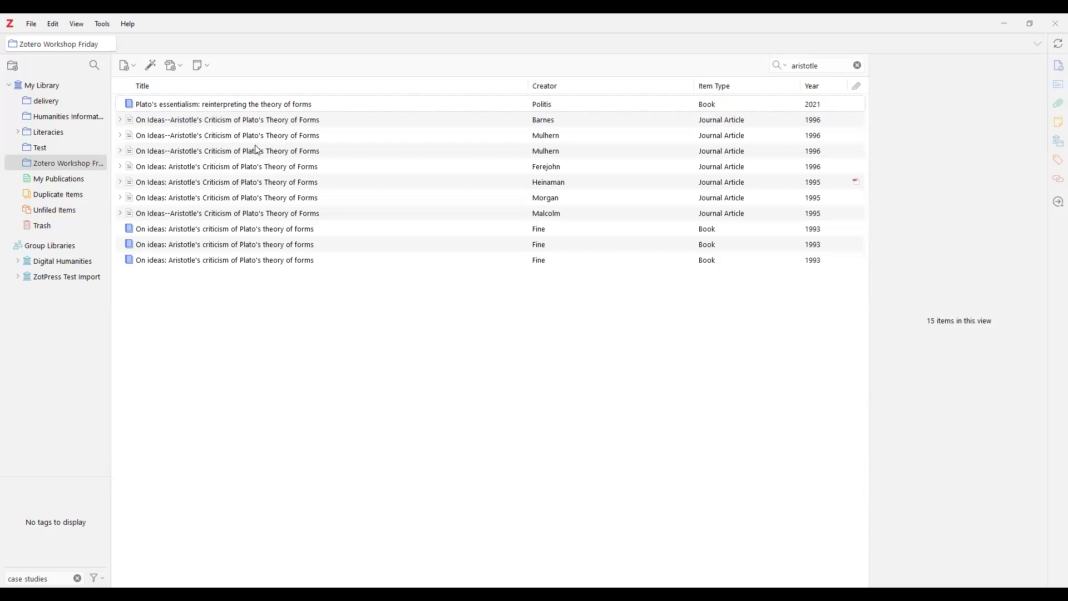
- Limit the aristotle search to Title, Creator, Year, and switch its scope to All Fields & Tags
click(785, 66)
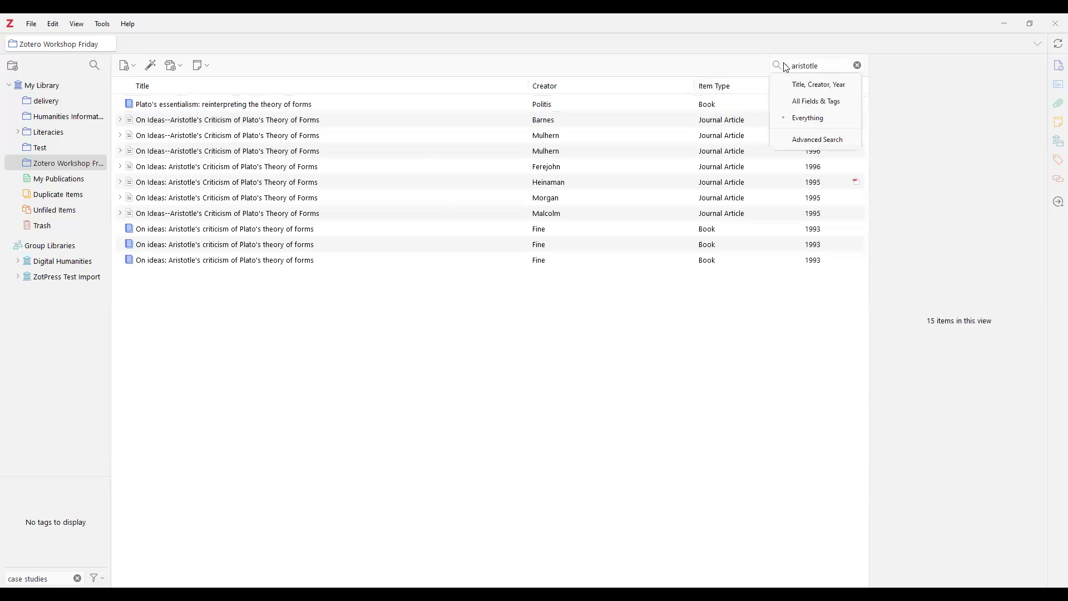
click(814, 86)
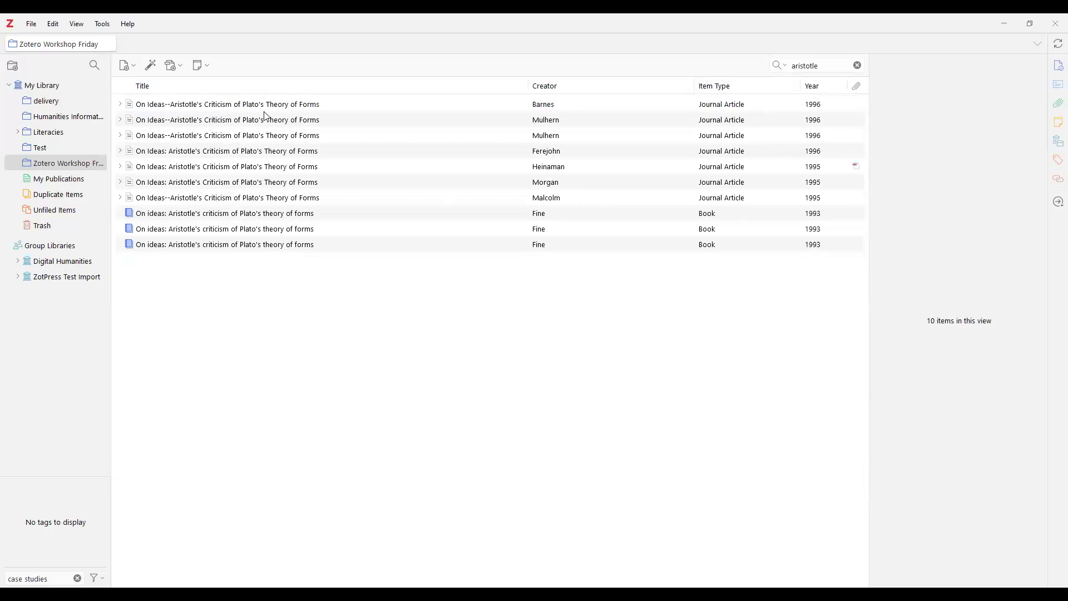
click(805, 66)
click(785, 66)
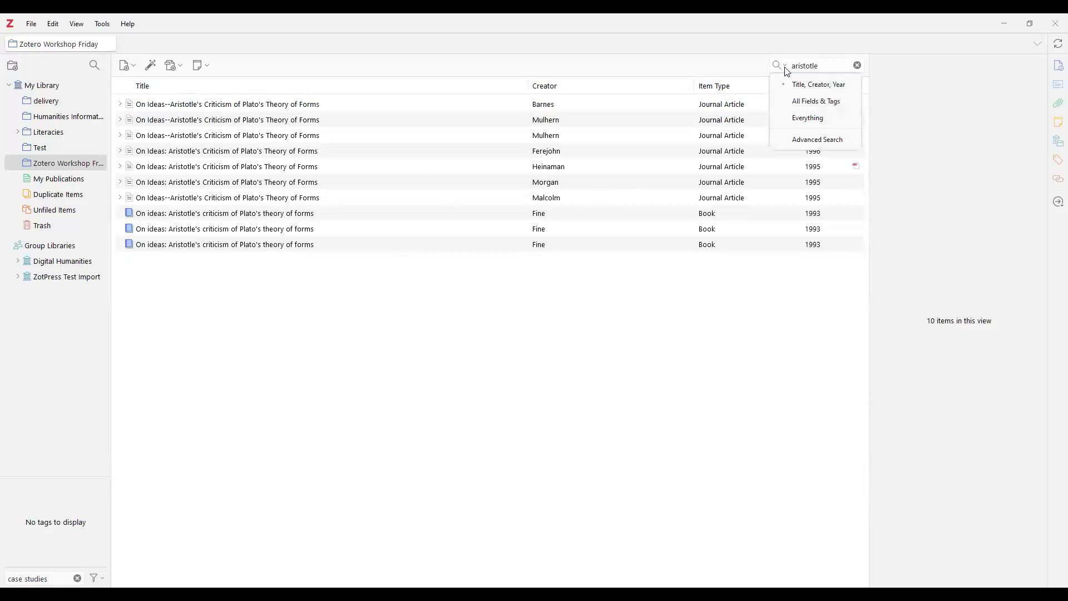
click(796, 102)
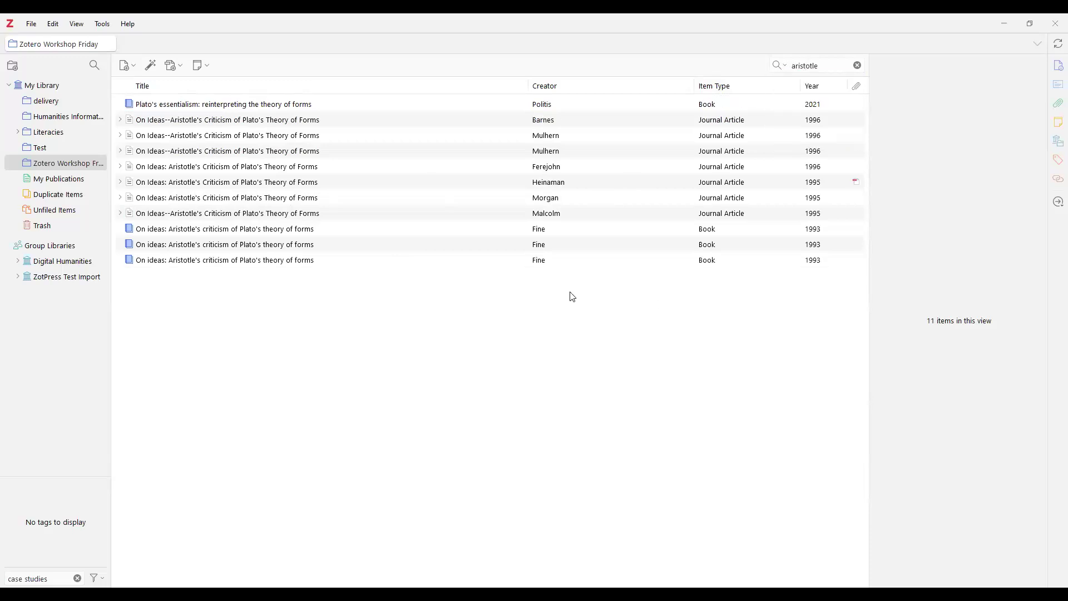
- Open Advanced Search and check the available libraries and the any/all match options, keeping My Library and all
click(786, 66)
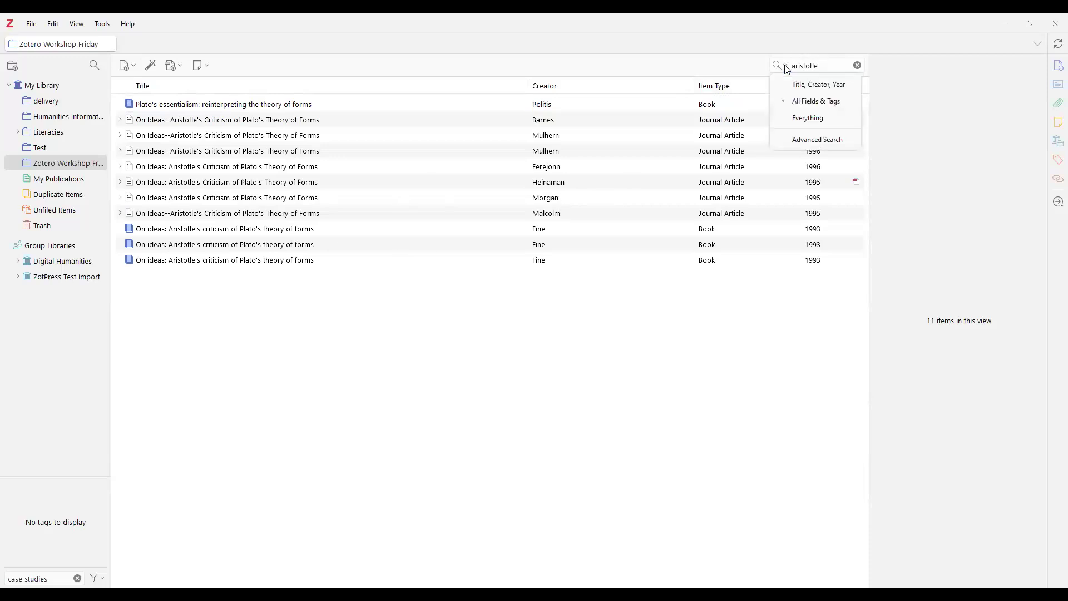
click(803, 142)
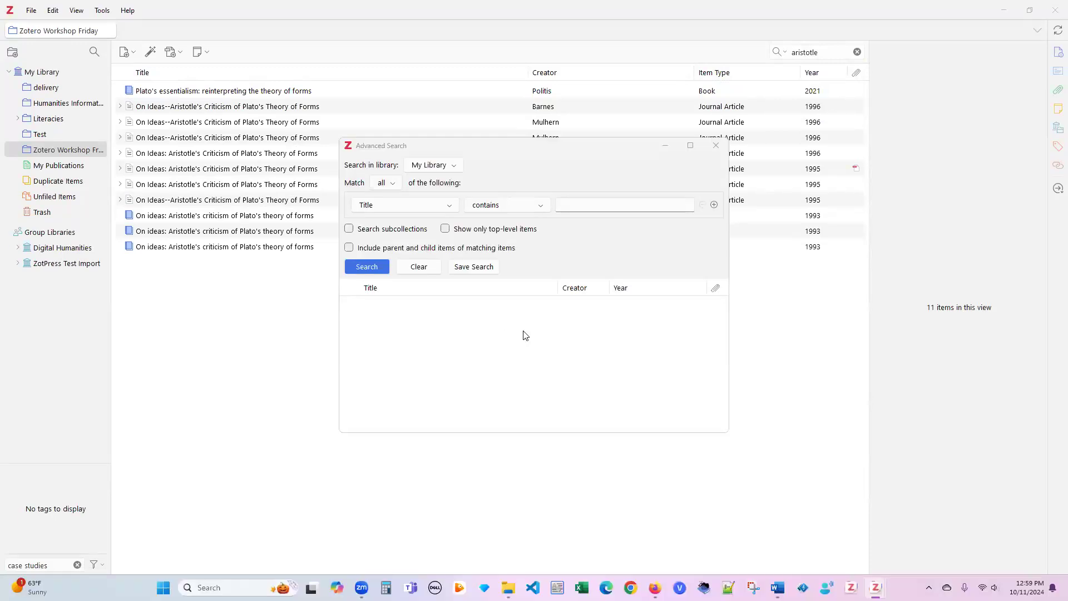
click(439, 167)
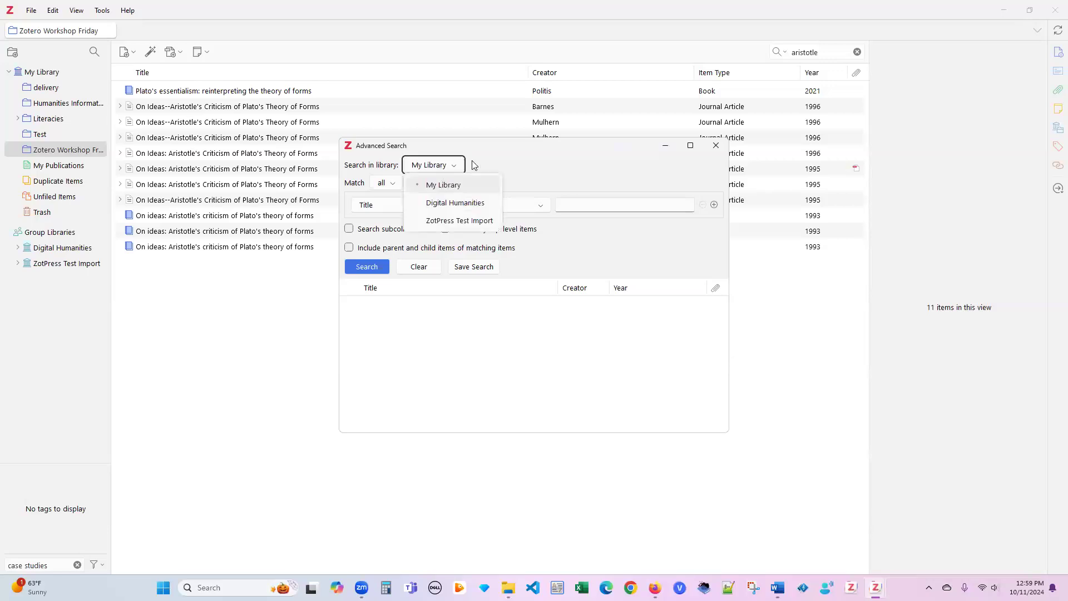
click(480, 160)
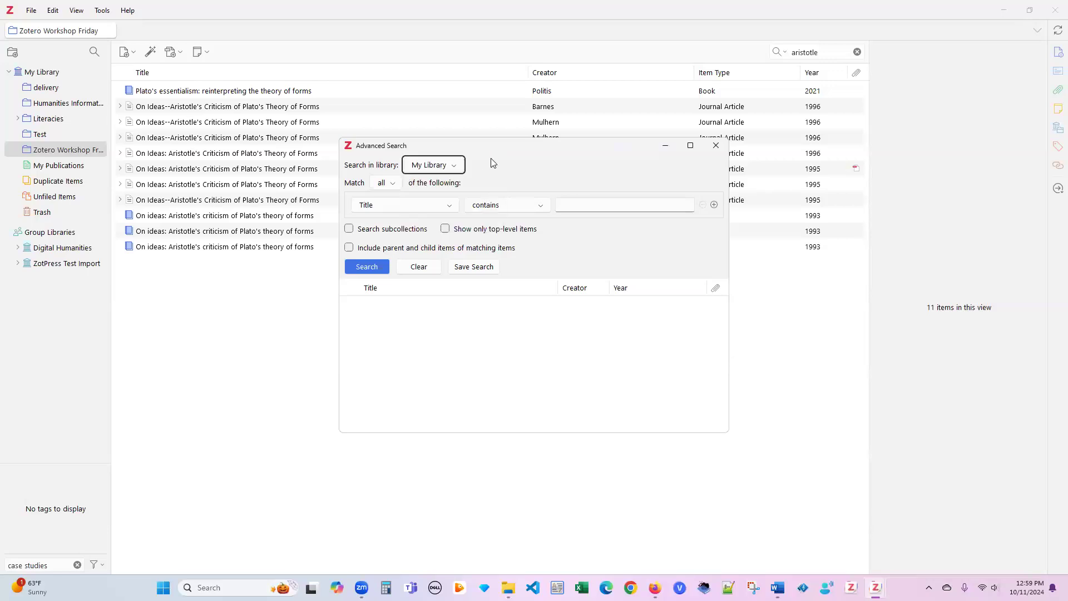
click(392, 186)
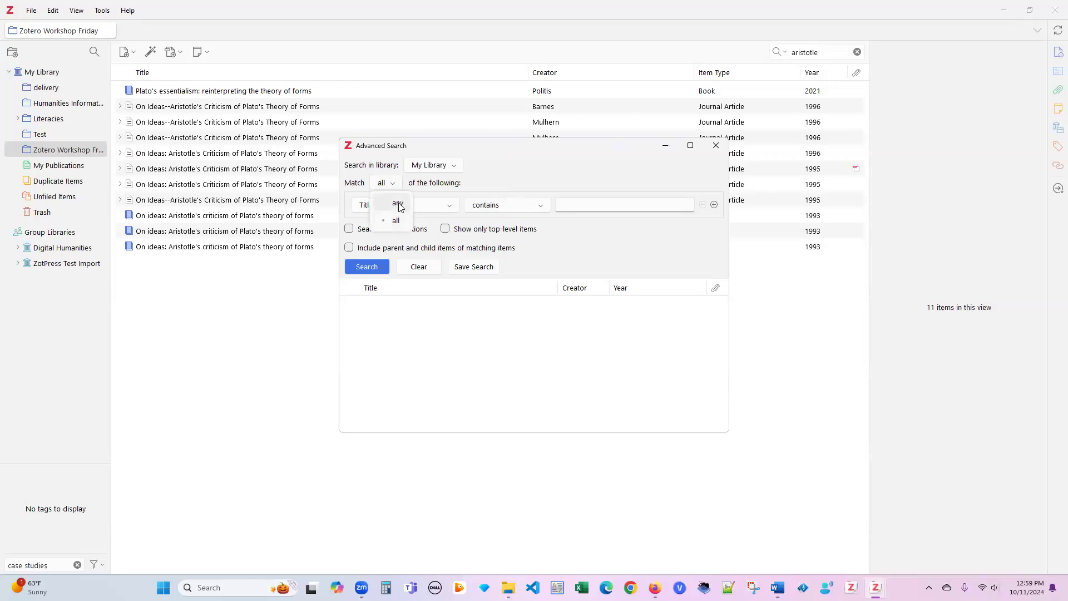
click(484, 182)
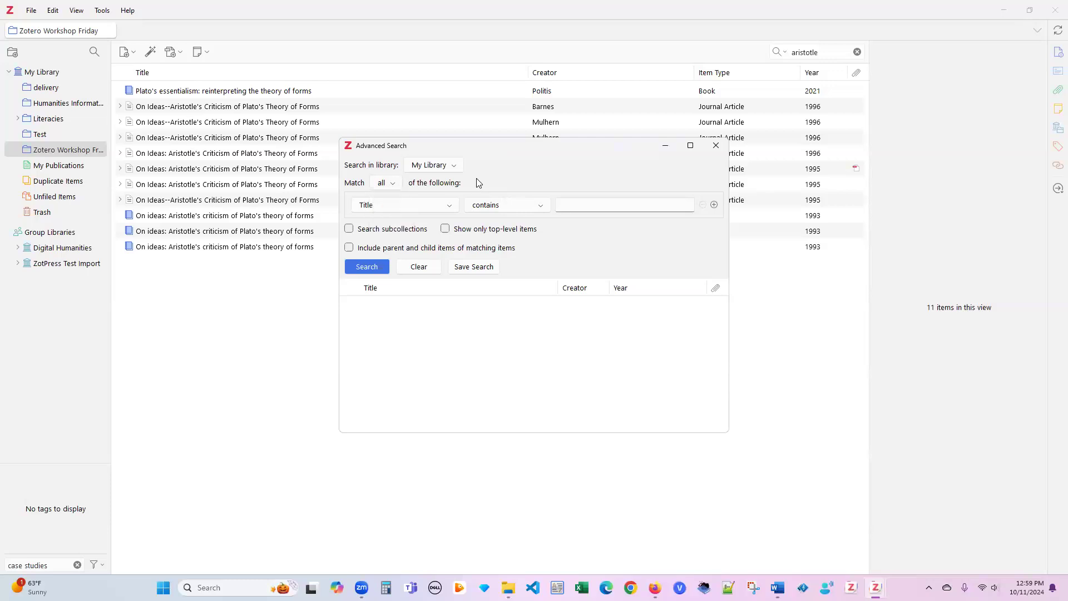
- Review the searchable fields, including the additional ones, and the comparison operators for the search condition, keeping Title and contains
click(439, 210)
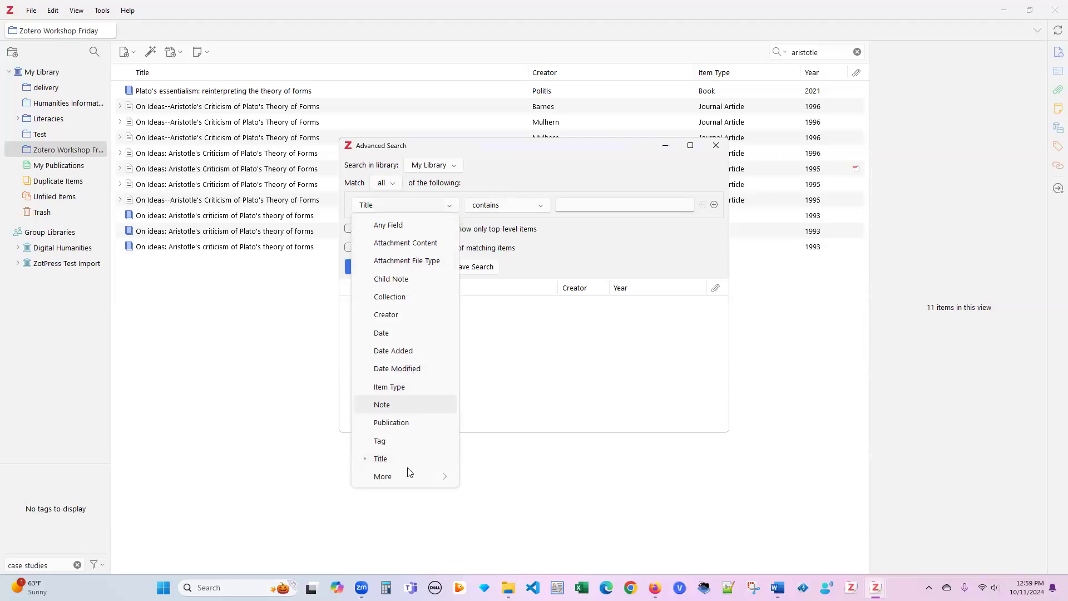
mouse_move(409, 485)
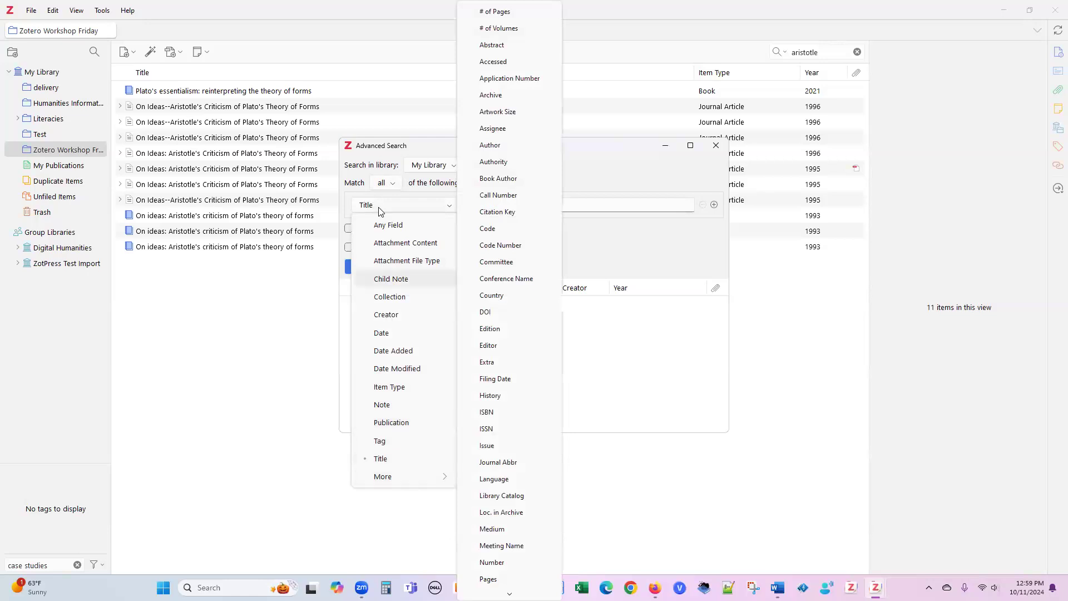
click(510, 207)
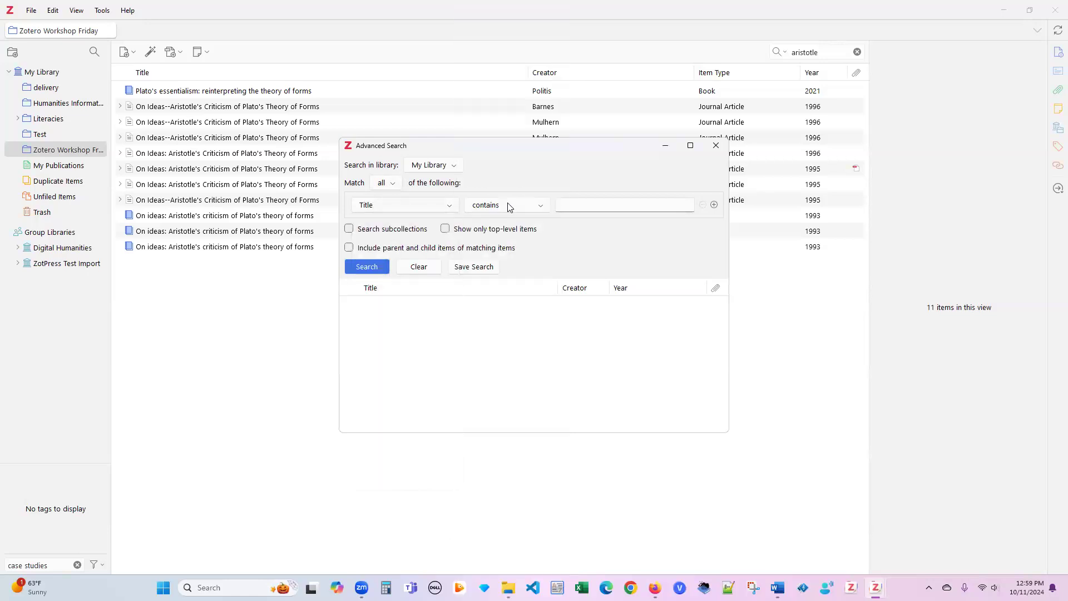
click(510, 207)
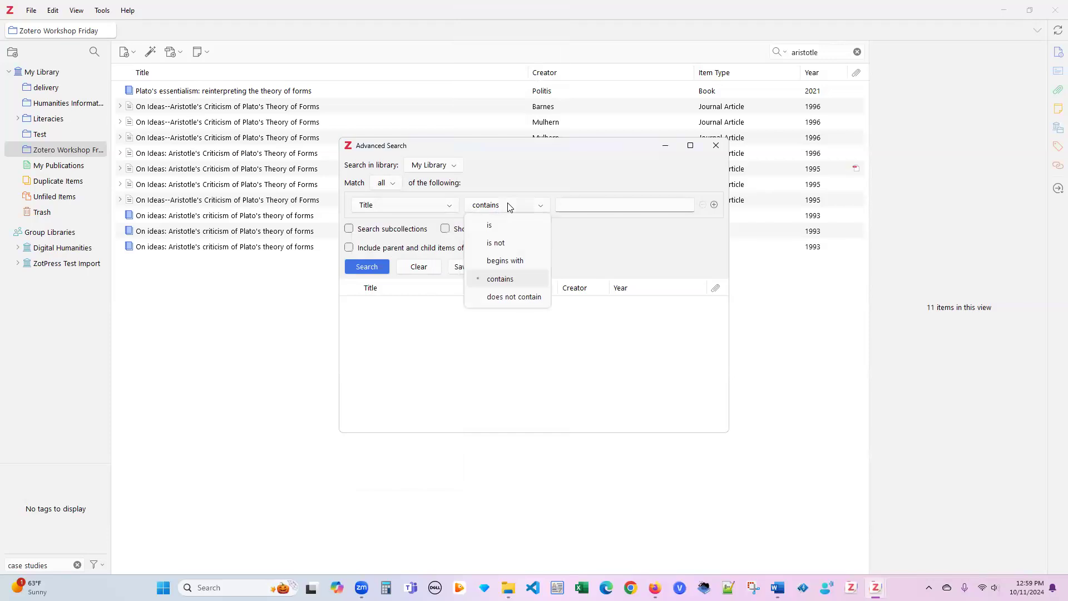
click(518, 172)
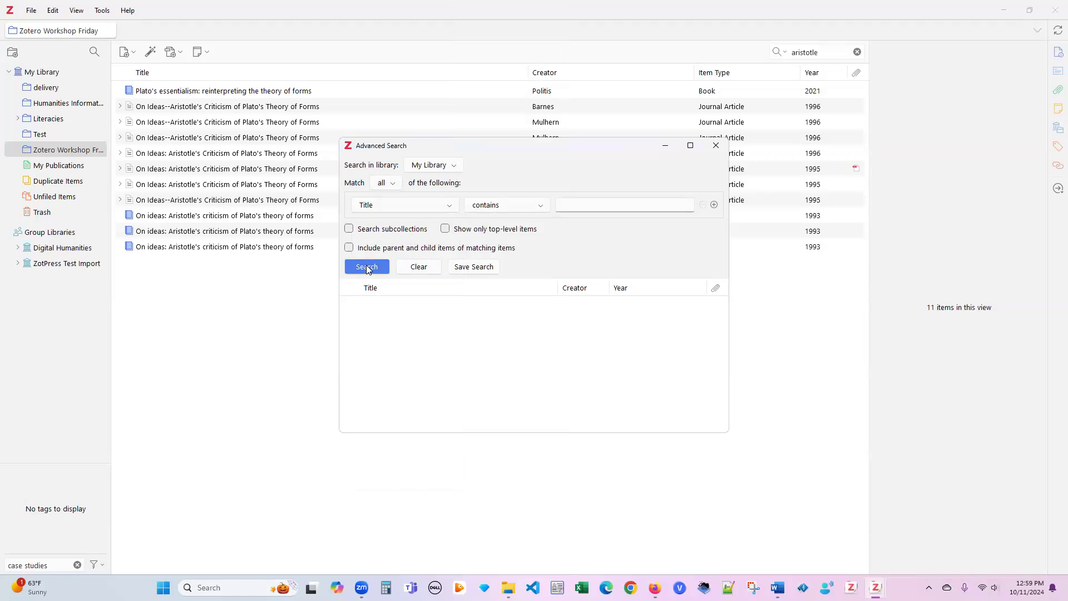
- Run the advanced search for titles containing "aristotle" and show the fourth result in its collection
click(571, 202)
text(aristotle)
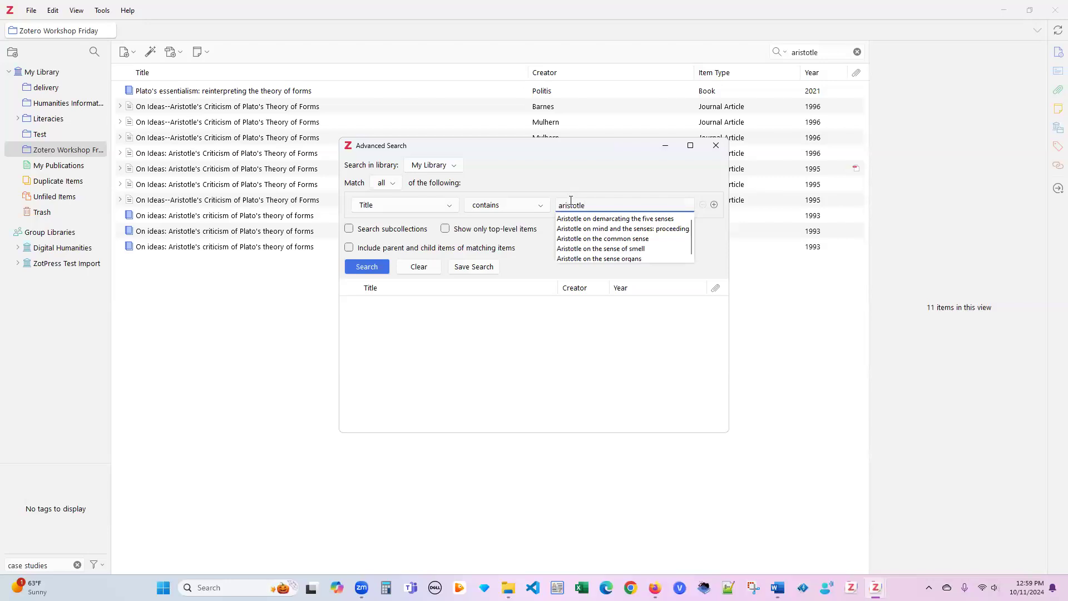
click(377, 268)
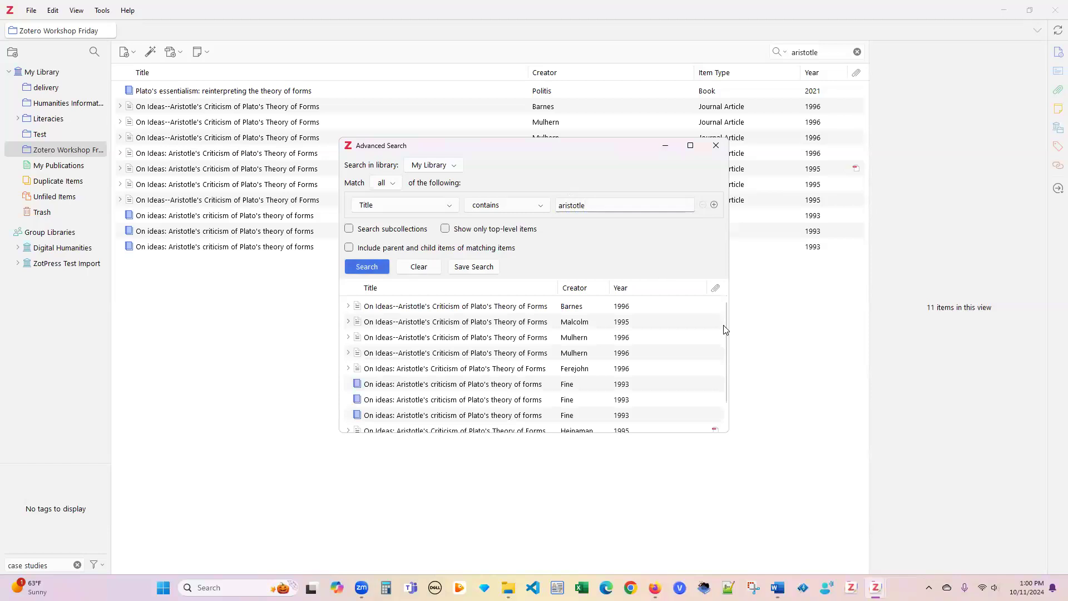
scroll(724, 345, down, 1)
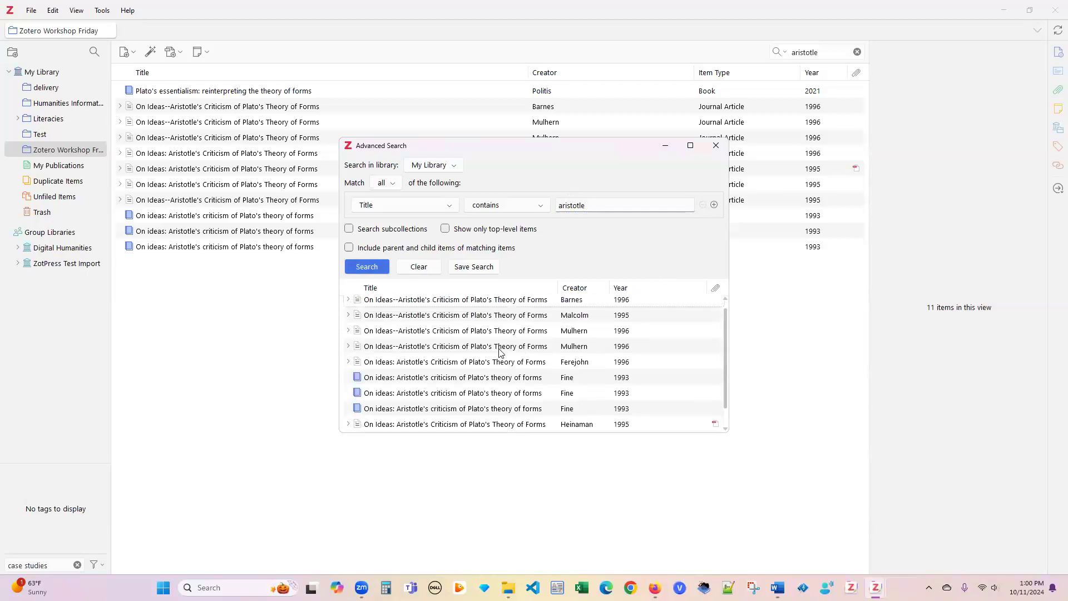
double_click(500, 352)
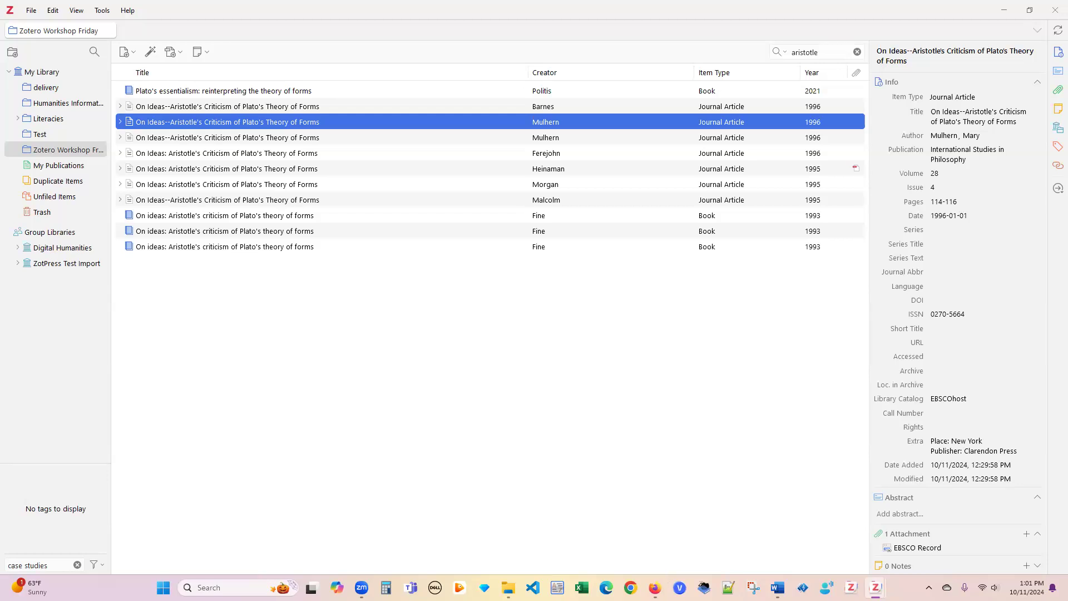
click(655, 588)
click(596, 471)
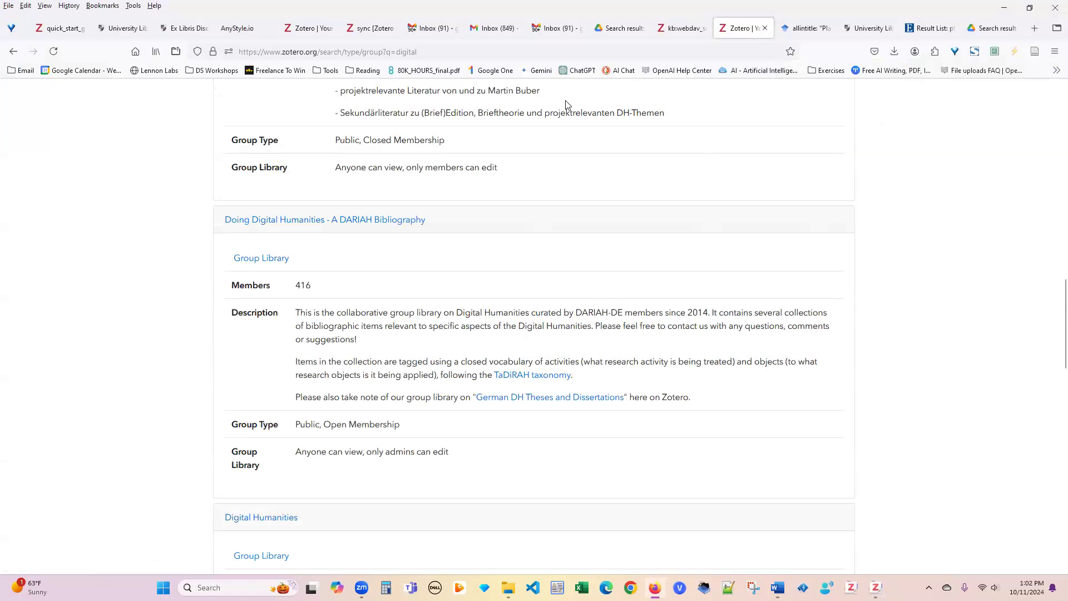
click(685, 26)
click(642, 49)
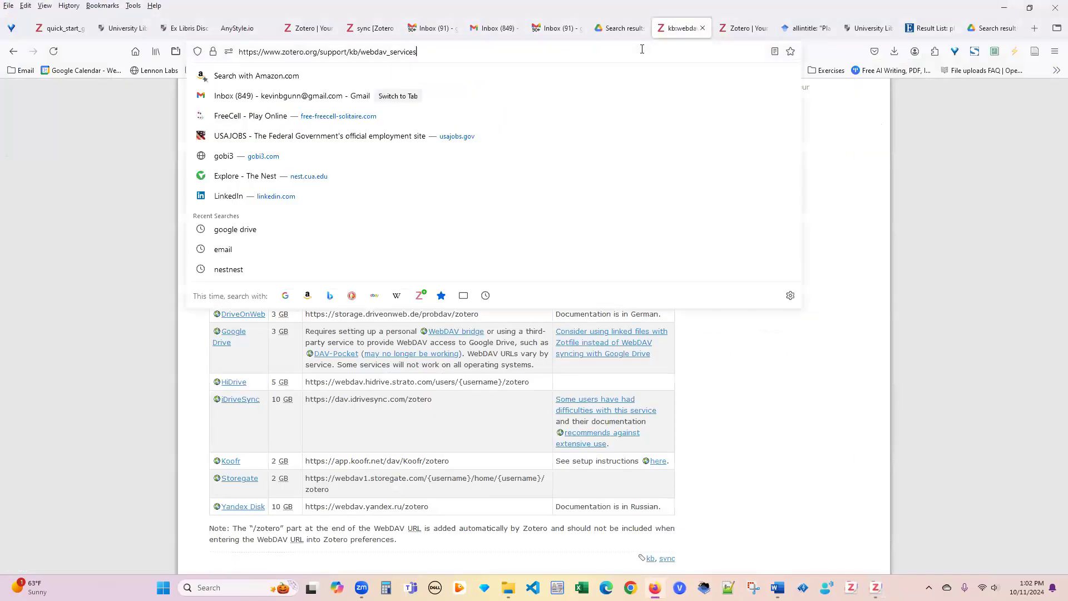
triple_click(643, 48)
click(643, 49)
key(BackSpace)
key(BackSpace)
key(BackSpace)
key(BackSpace)
key(BackSpace)
key(BackSpace)
key(BackSpace)
key(BackSpace)
key(BackSpace)
key(BackSpace)
key(BackSpace)
key(BackSpace)
key(BackSpace)
key(BackSpace)
key(BackSpace)
key(BackSpace)
key(BackSpace)
key(BackSpace)
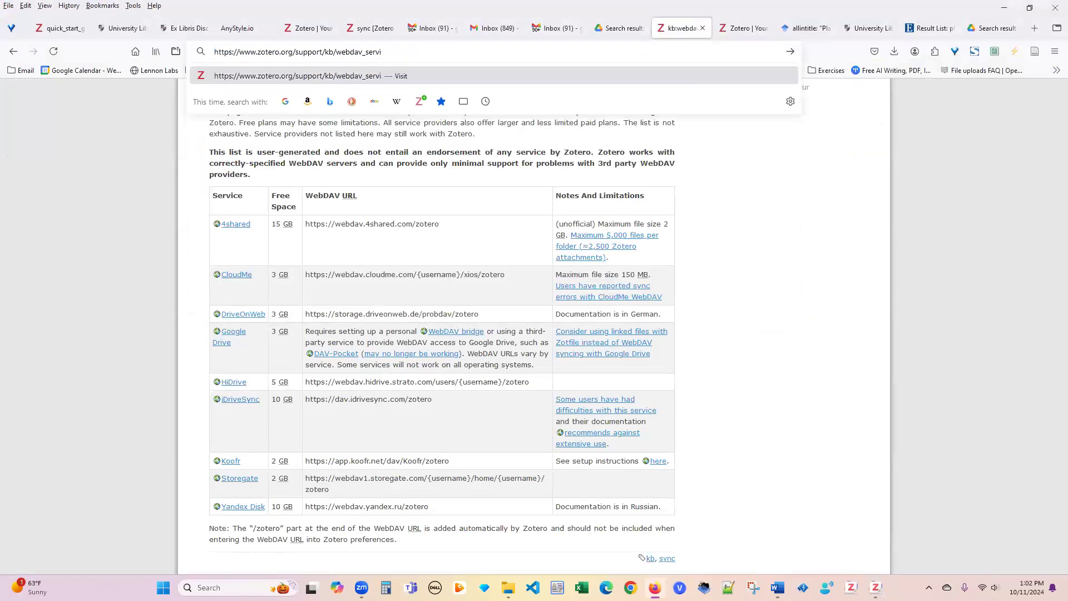
key(BackSpace)
key(BackSpace)
key(BackSpace)
key(BackSpace)
key(BackSpace)
key(BackSpace)
key(BackSpace)
key(BackSpace)
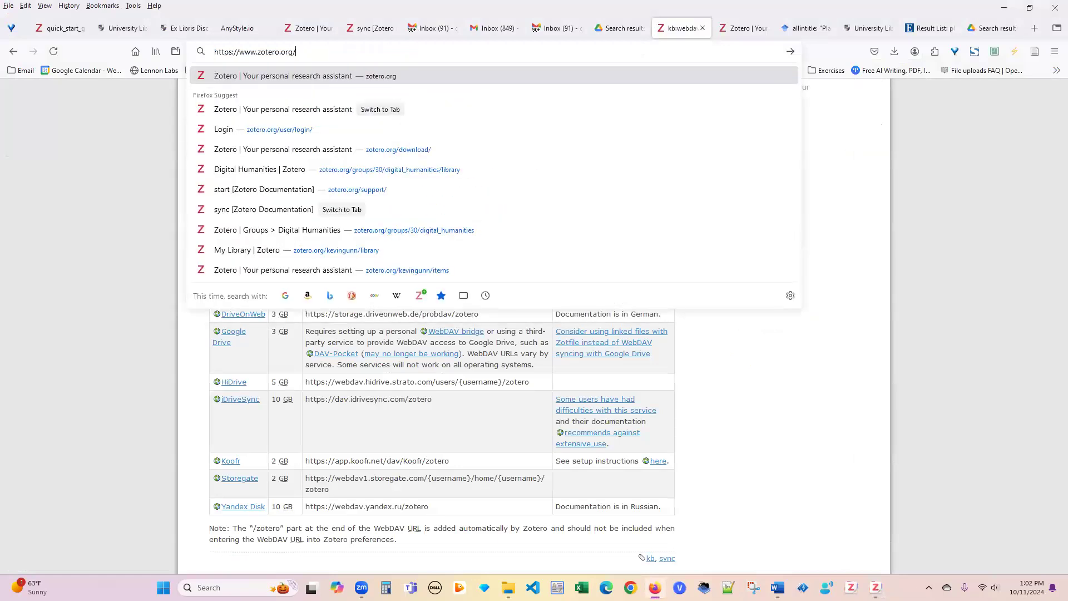
key(Return)
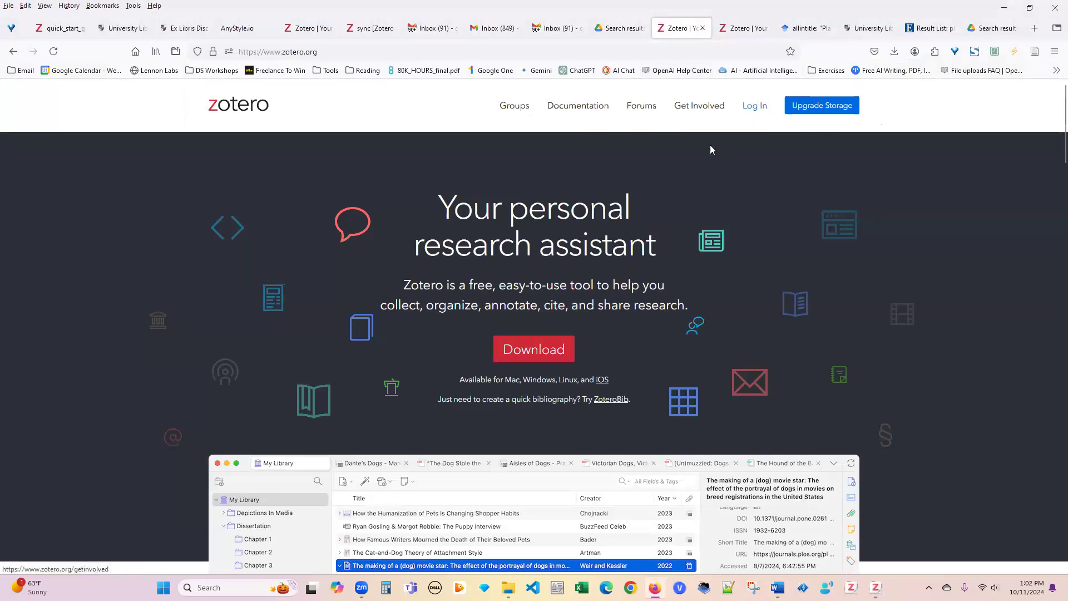
- Log in to the Zotero website with the saved credentials and open the Test collection in the web library
click(755, 106)
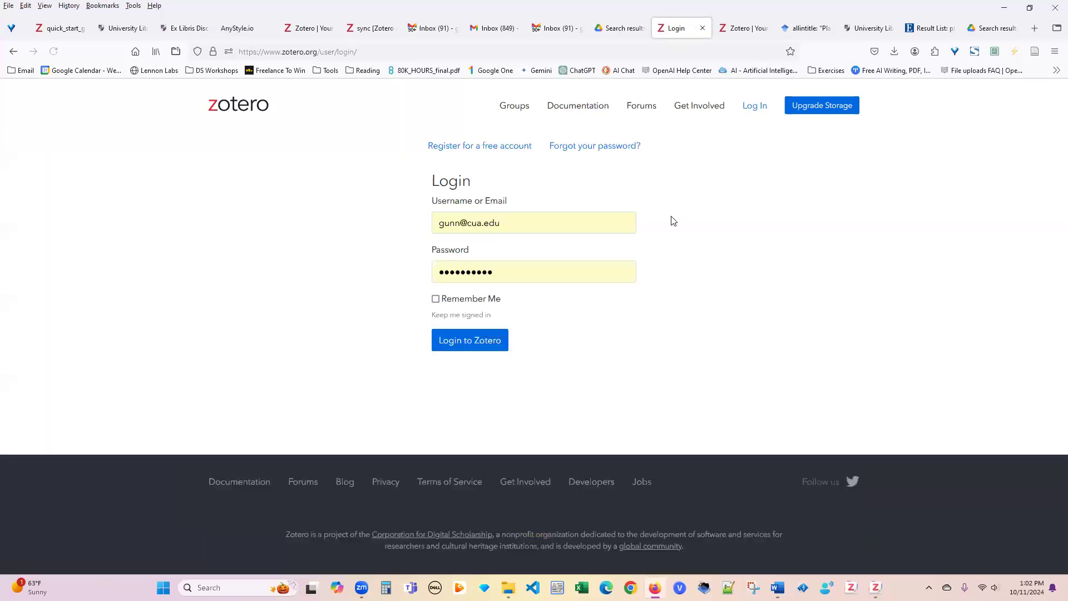
click(480, 340)
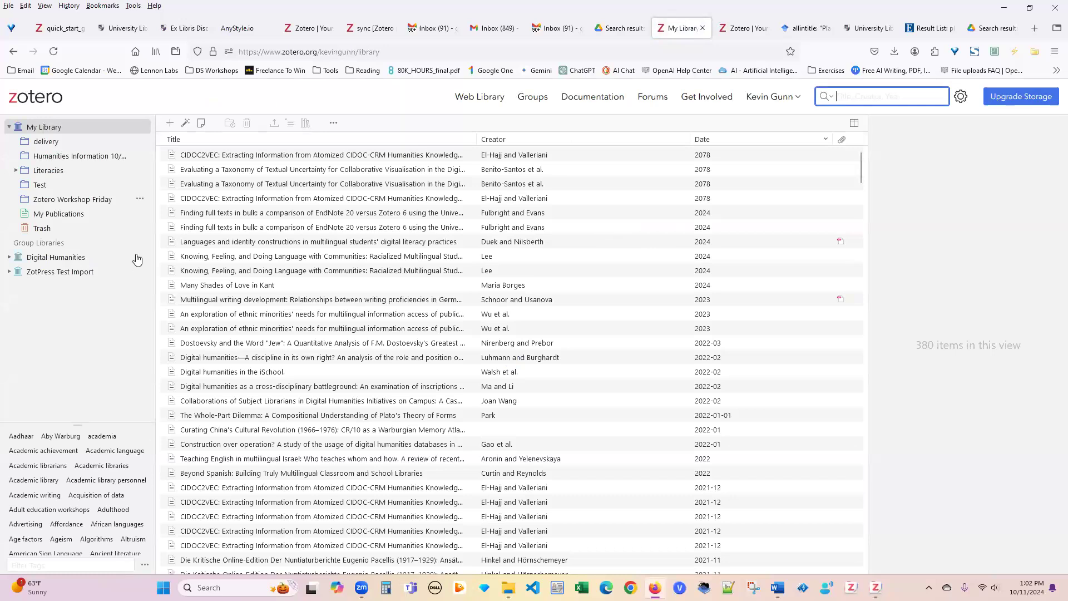
click(40, 185)
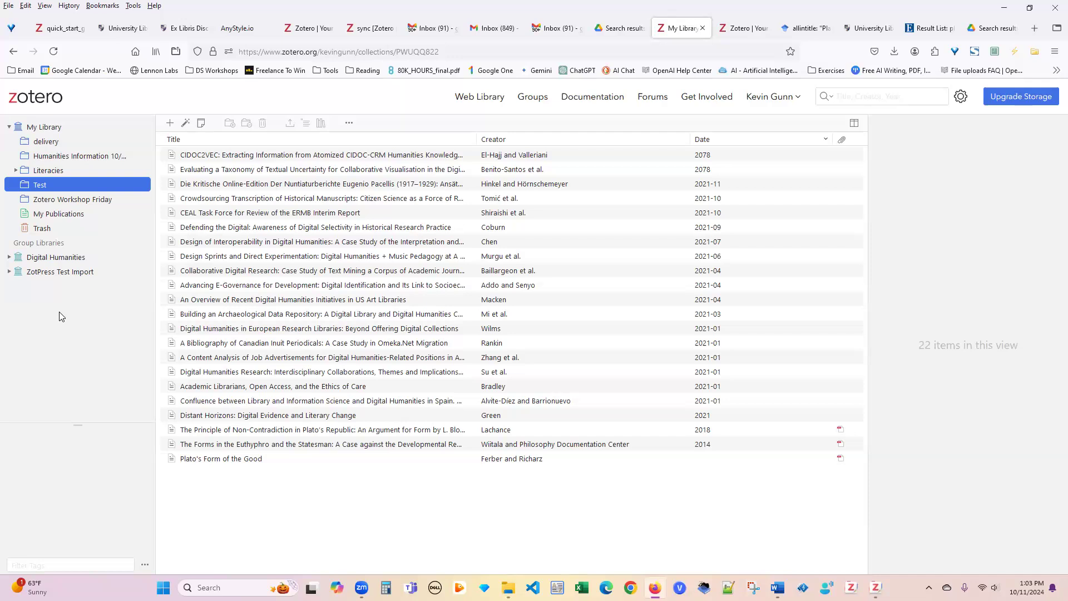
- Expand the Digital Humanities group library in the web library and open it, checking for context options
click(10, 257)
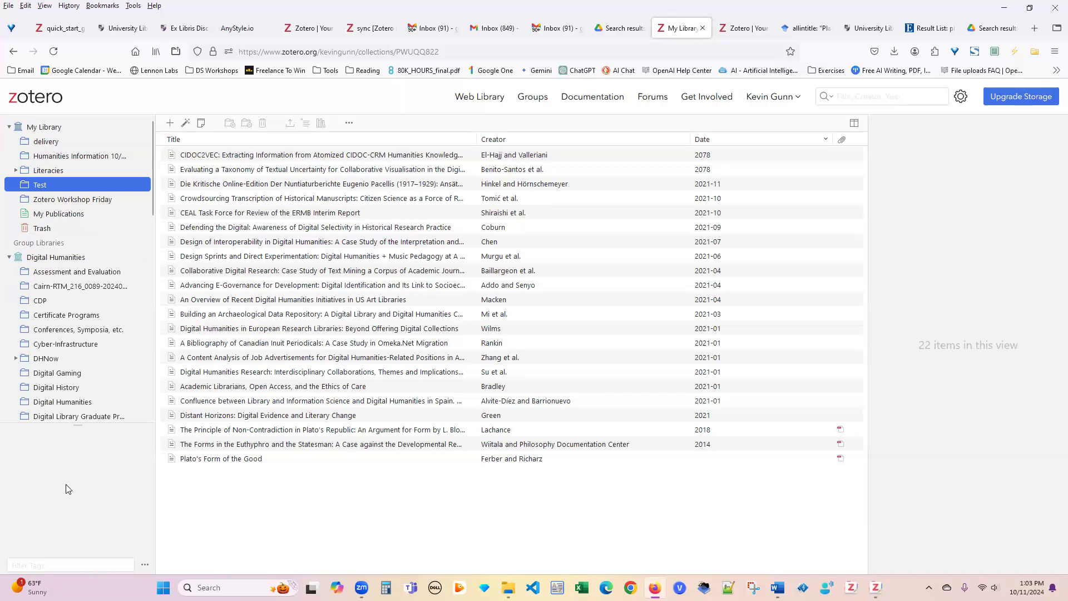
click(65, 260)
right_click(66, 260)
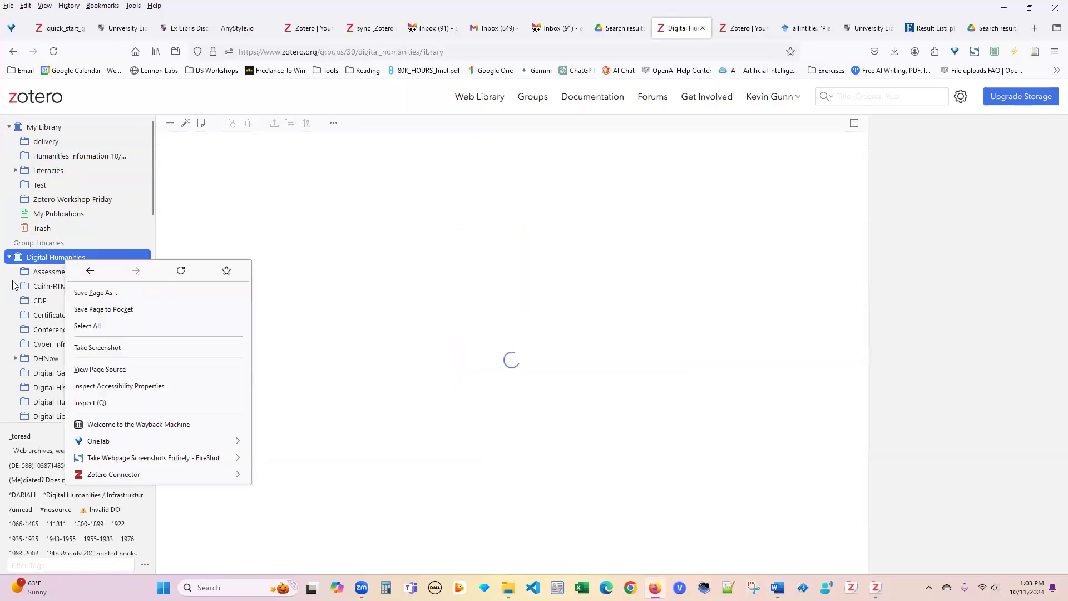
click(12, 285)
click(14, 286)
- View the group's Assessment and Evaluation collection, check its context options, and return to the Digital Humanities library, collapsing it
click(51, 272)
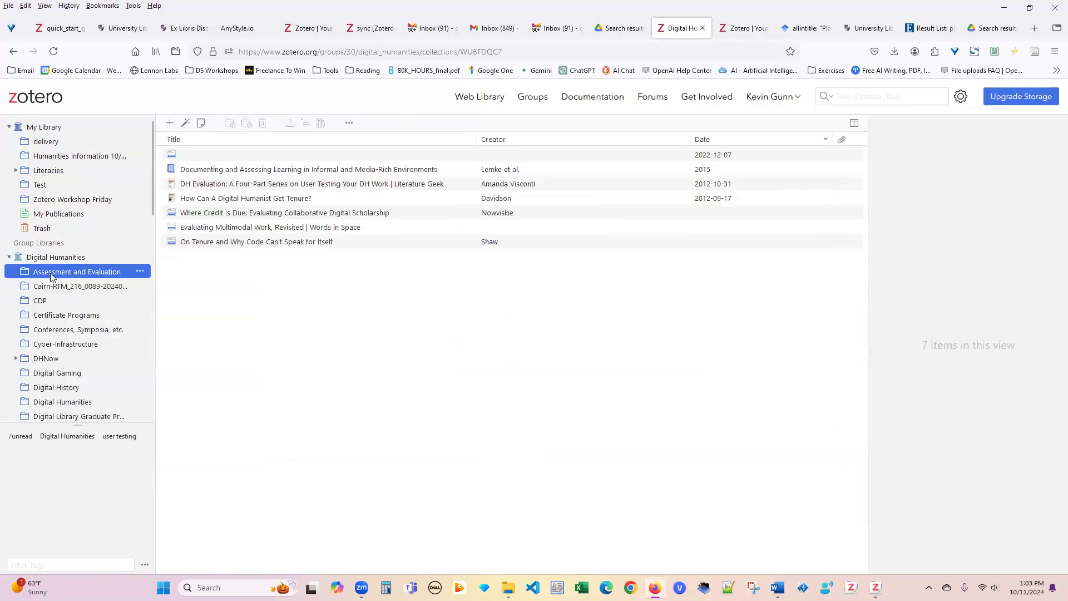
right_click(52, 276)
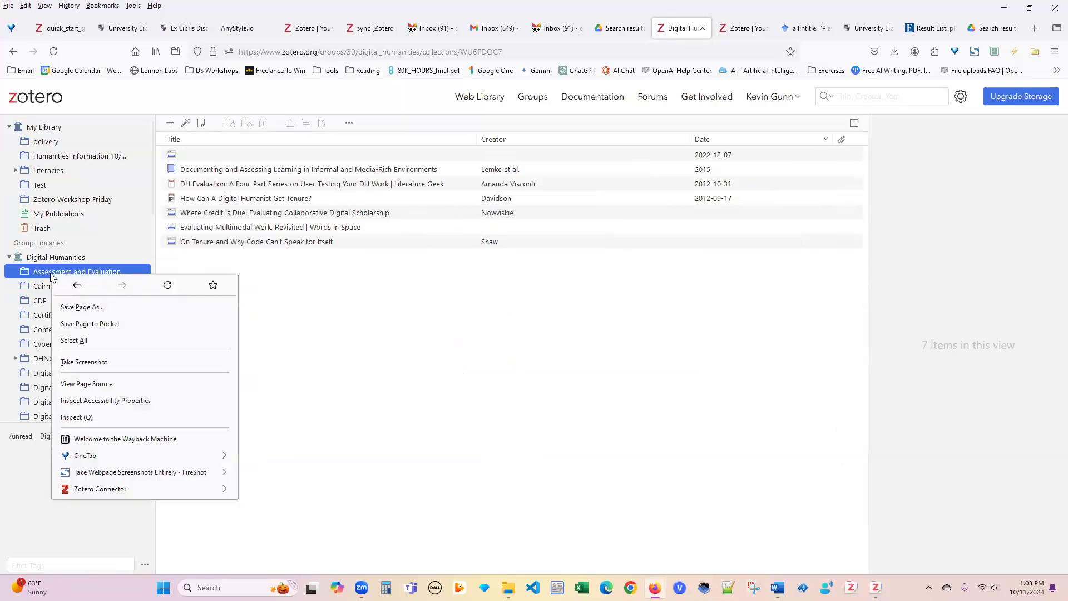
click(24, 450)
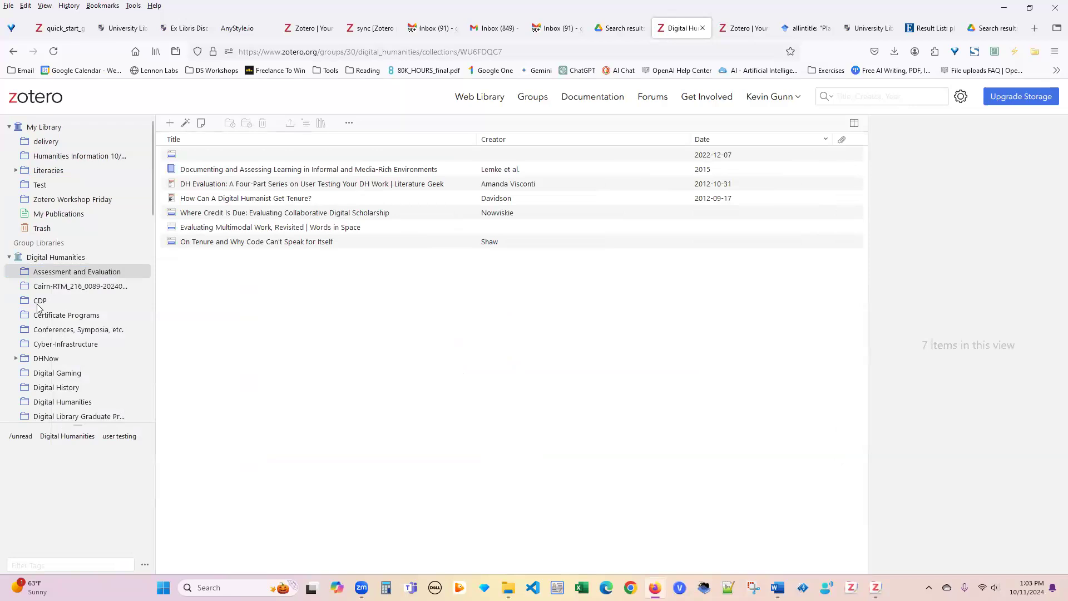
click(43, 261)
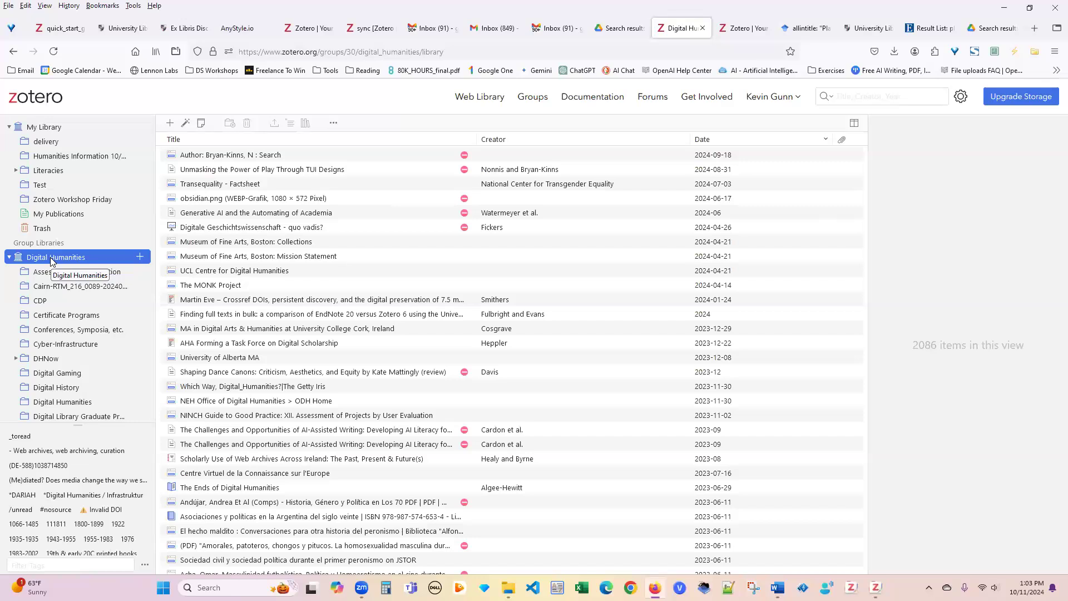
double_click(56, 262)
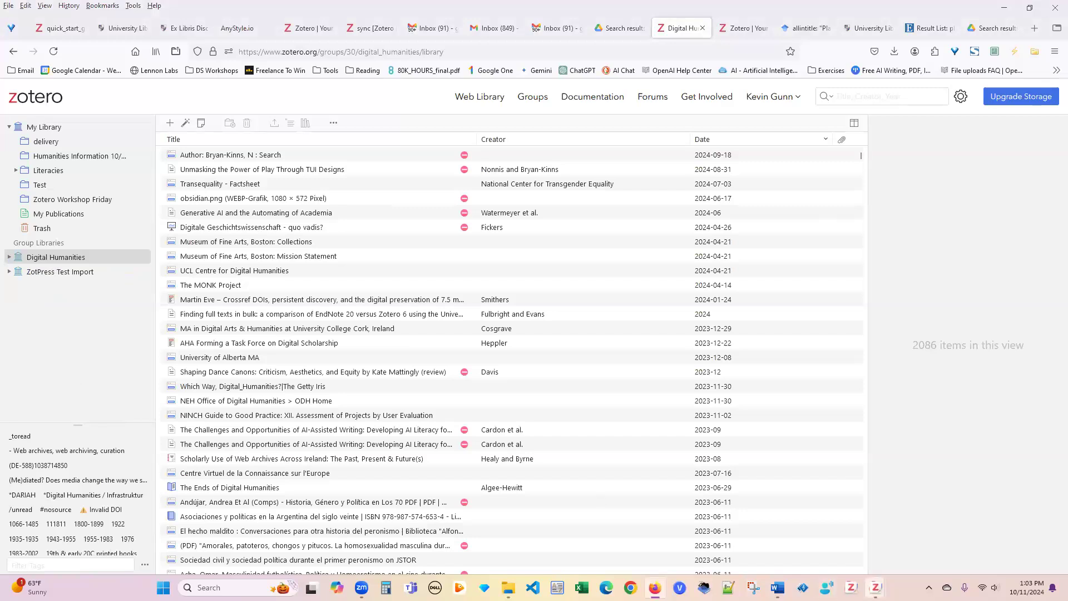
- Switch back to the Zotero desktop app and open the Digital Humanities group library with its collections expanded
mouse_move(876, 587)
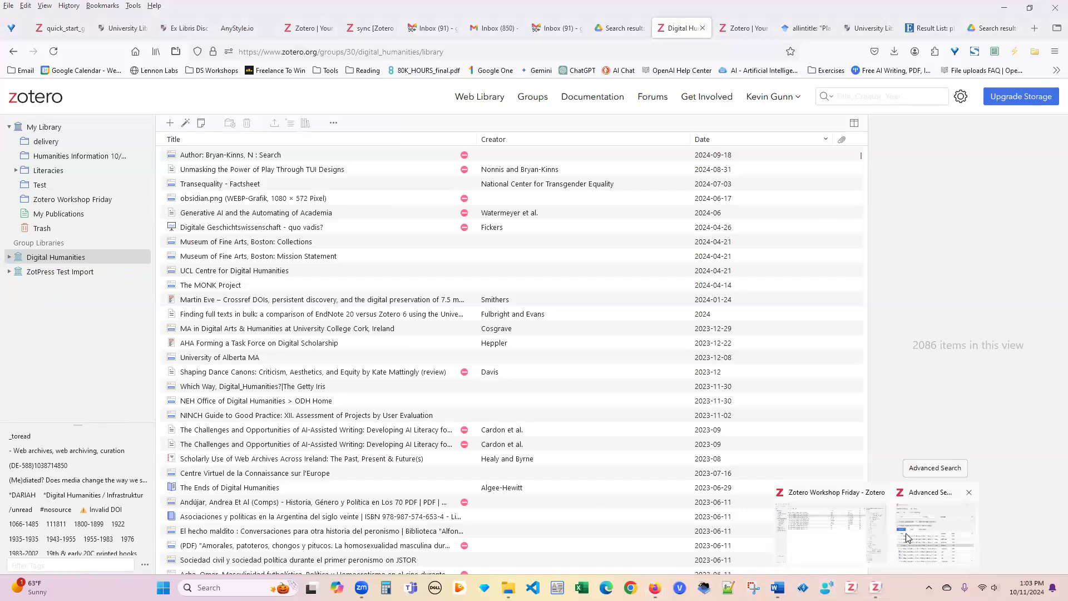
click(910, 537)
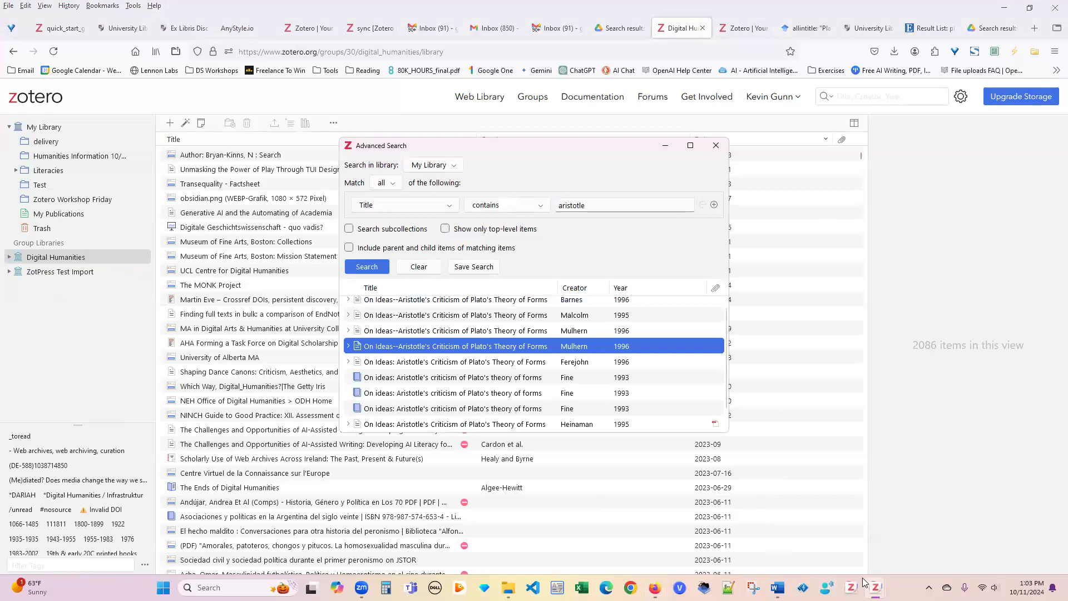
mouse_move(875, 581)
click(901, 523)
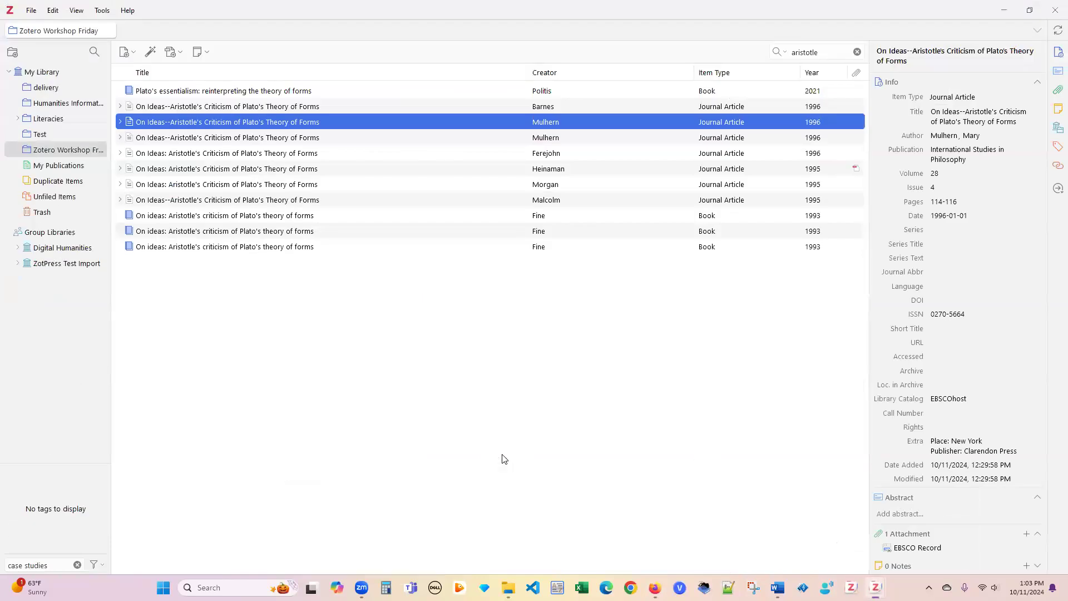
click(18, 248)
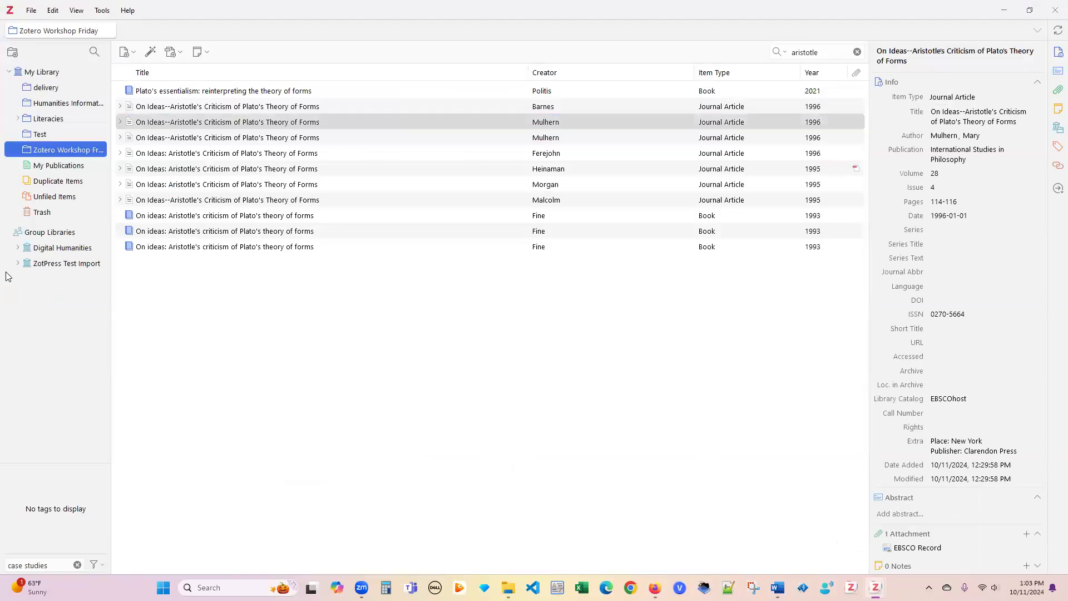
click(72, 251)
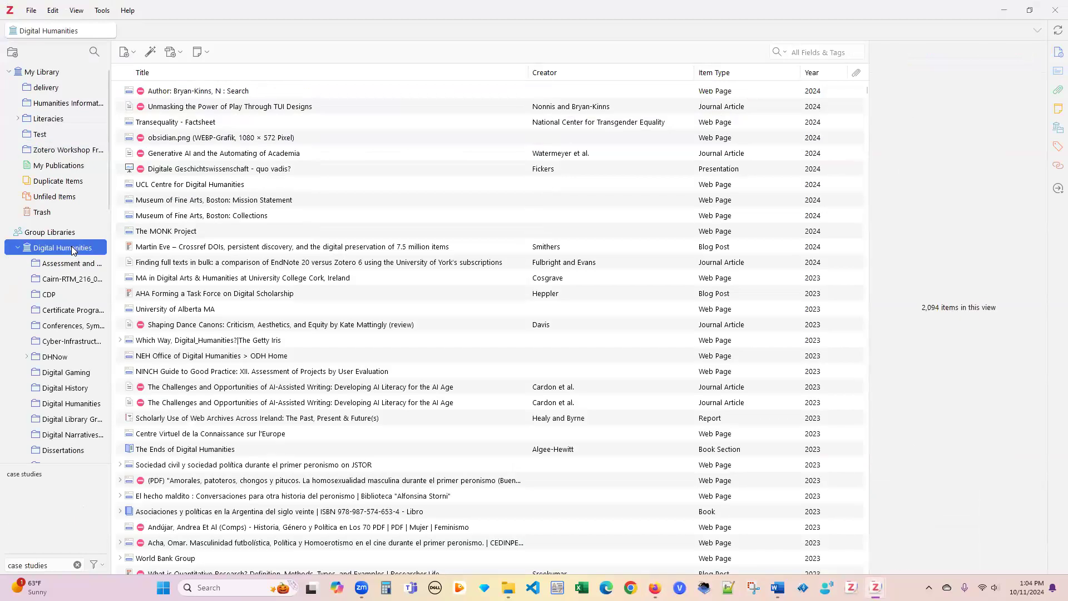
- Sync the Digital Humanities group library and collapse its list of collections
right_click(71, 248)
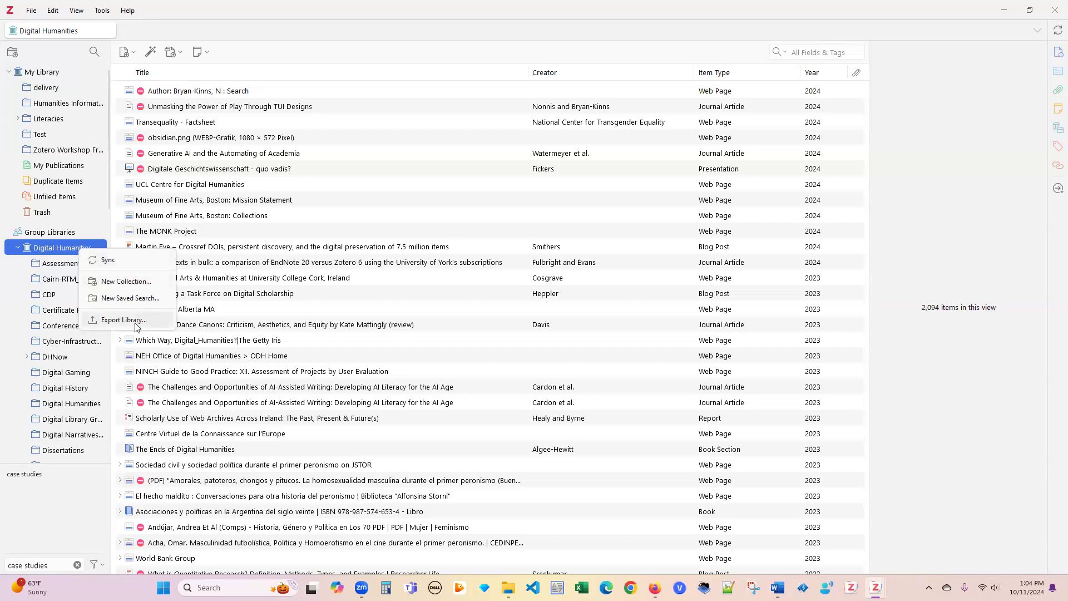
click(116, 259)
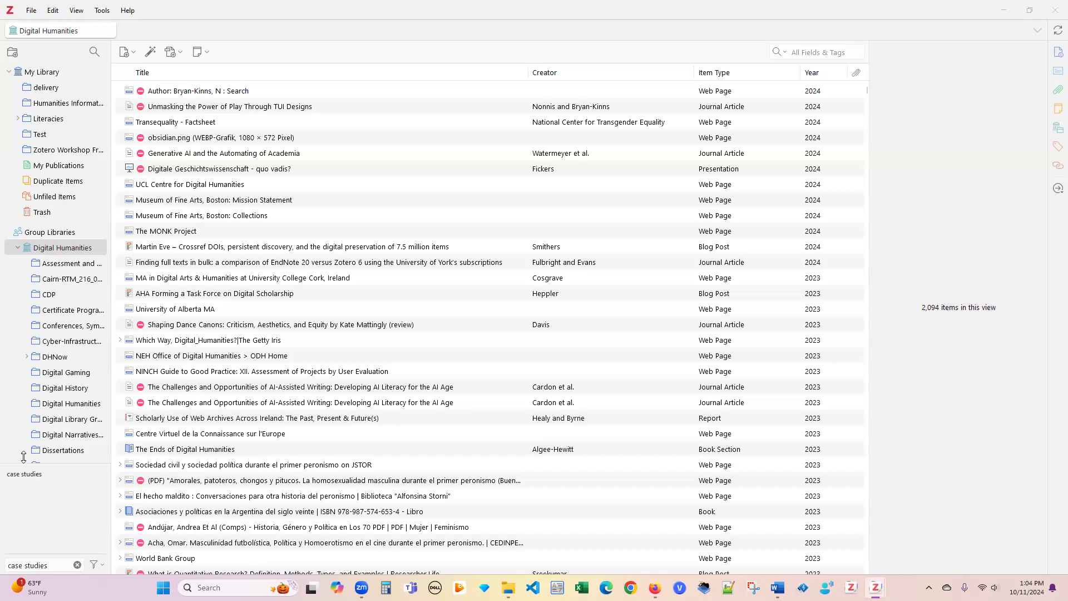
click(13, 250)
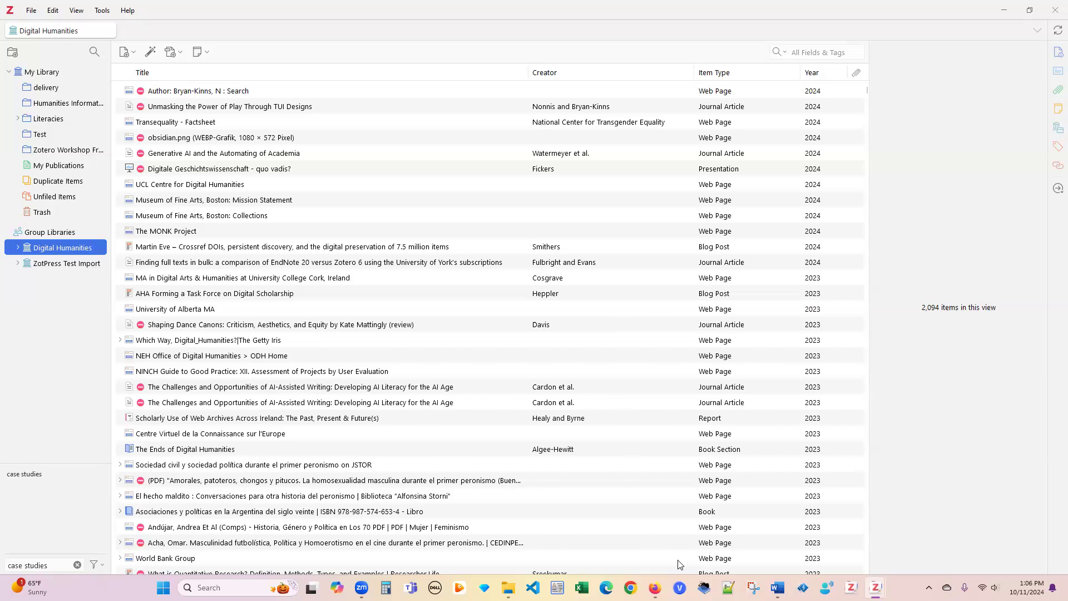
- Switch to Firefox and load the zotero.org home page in place of the group search results
mouse_move(655, 583)
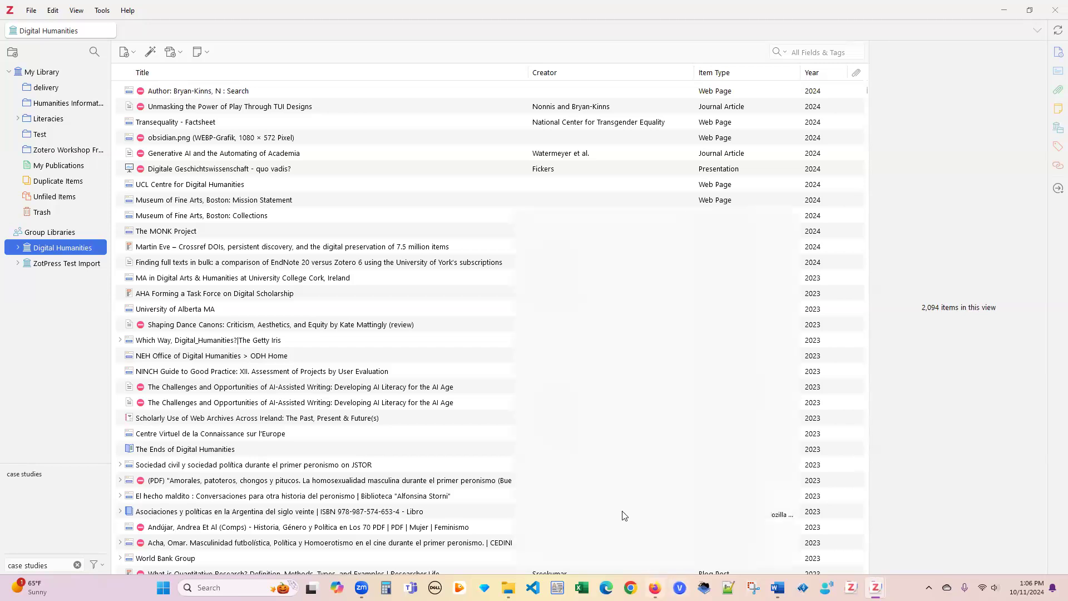
click(610, 473)
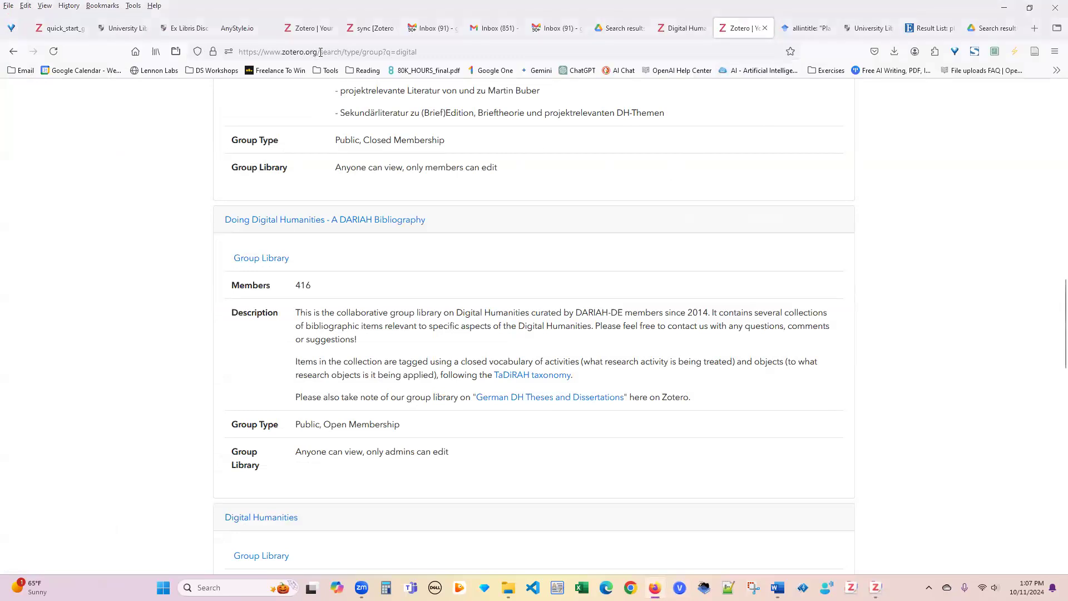
drag(321, 52, 473, 53)
key(BackSpace)
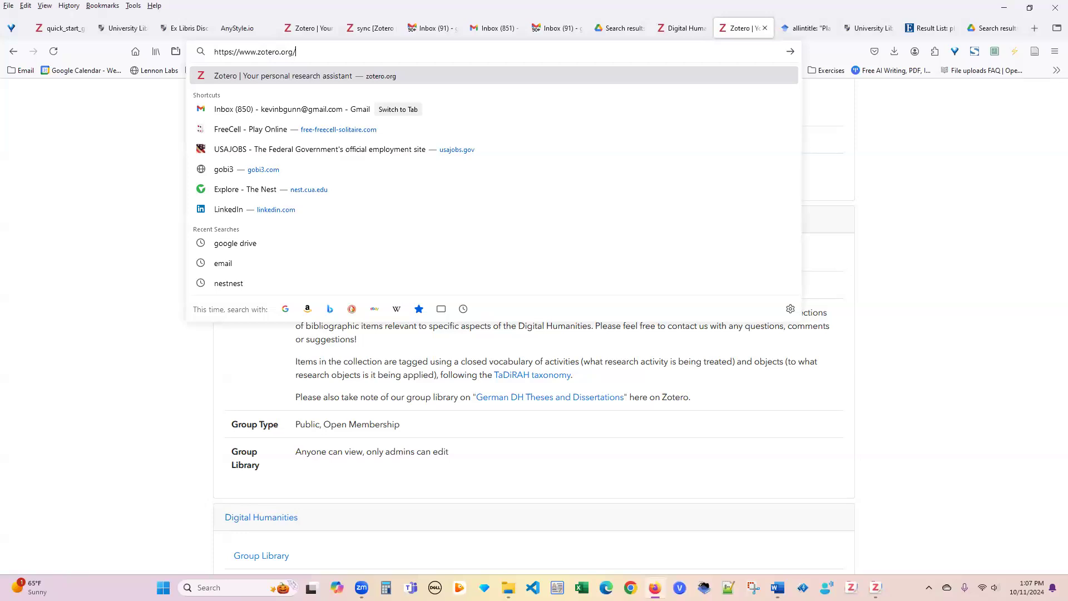
key(Return)
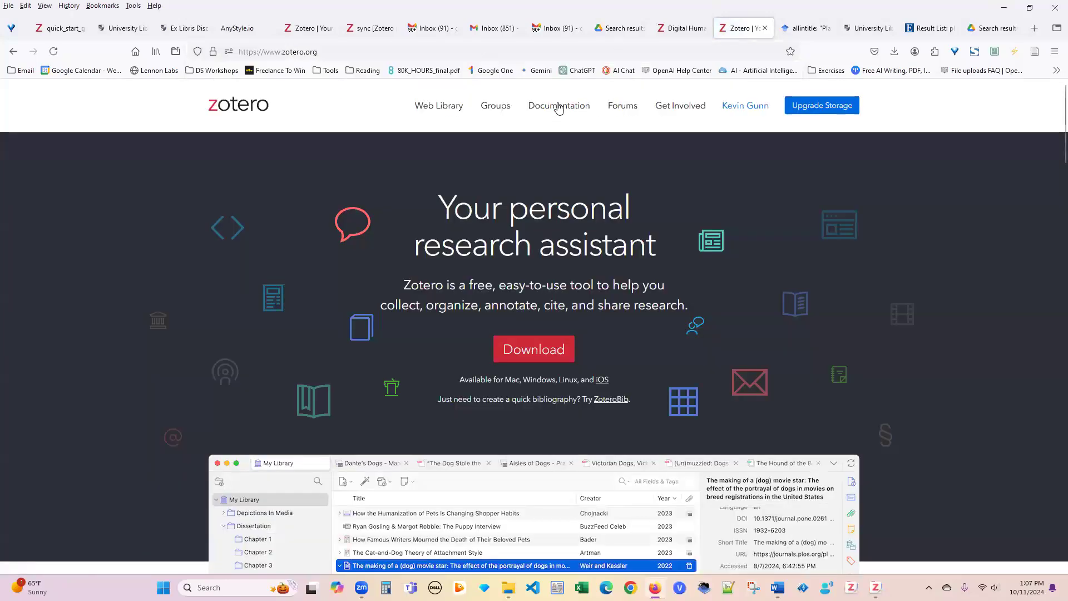
- Open the Zotero documentation's Groups page under Syncing, Collaboration, and Backup, and read how groups are created and which types exist
click(546, 107)
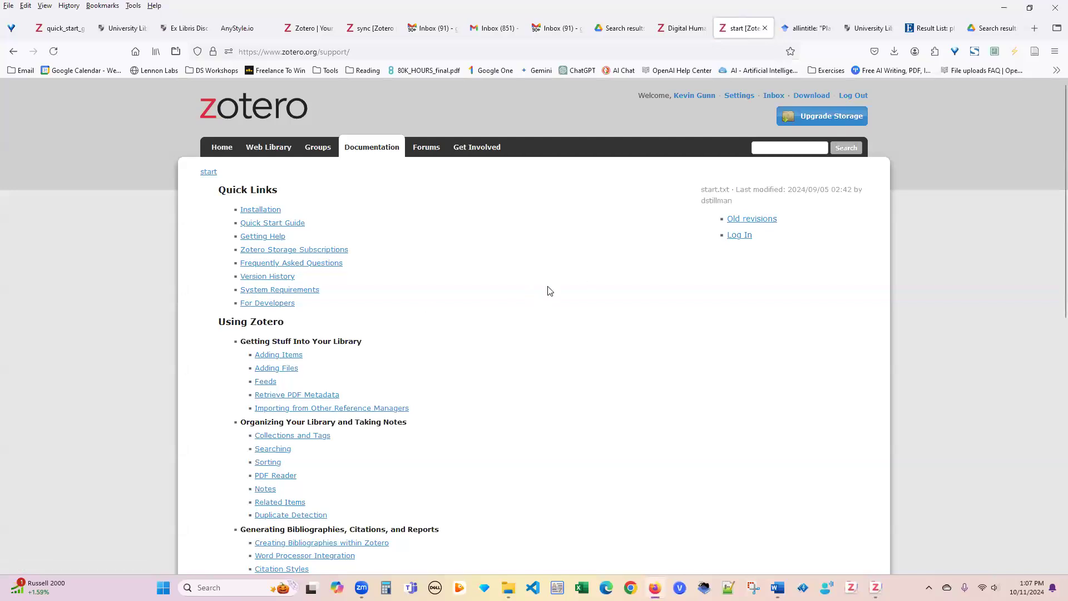
scroll(549, 290, down, 1)
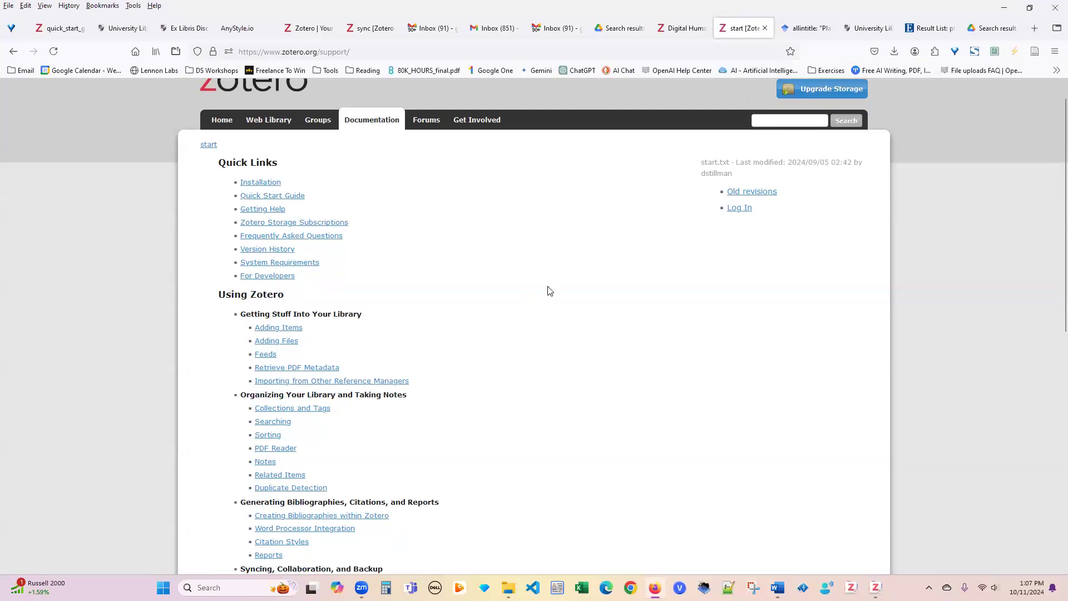
scroll(550, 291, down, 3)
scroll(548, 290, down, 6)
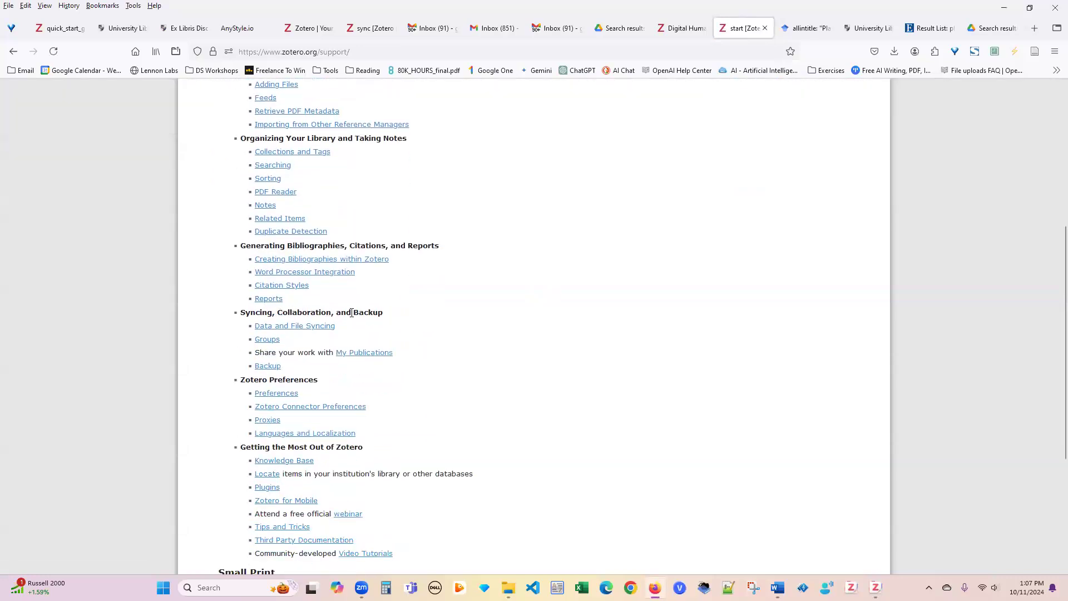
click(268, 340)
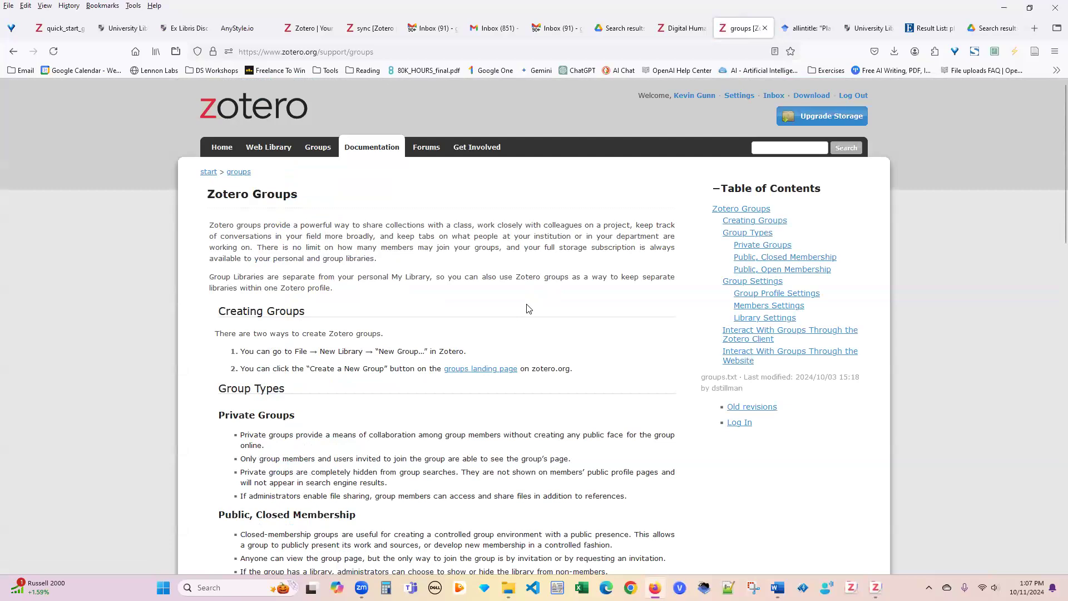
scroll(529, 308, down, 2)
scroll(529, 308, down, 2)
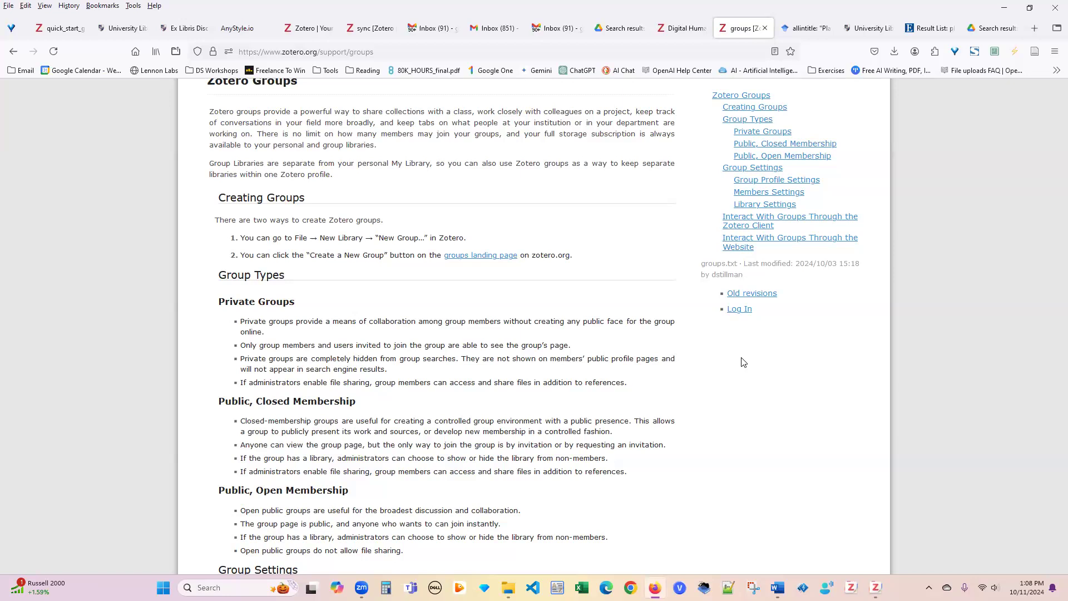
- Go from the Zotero Groups documentation to the website's Groups page listing the account's groups
click(688, 29)
click(743, 27)
scroll(563, 258, up, 3)
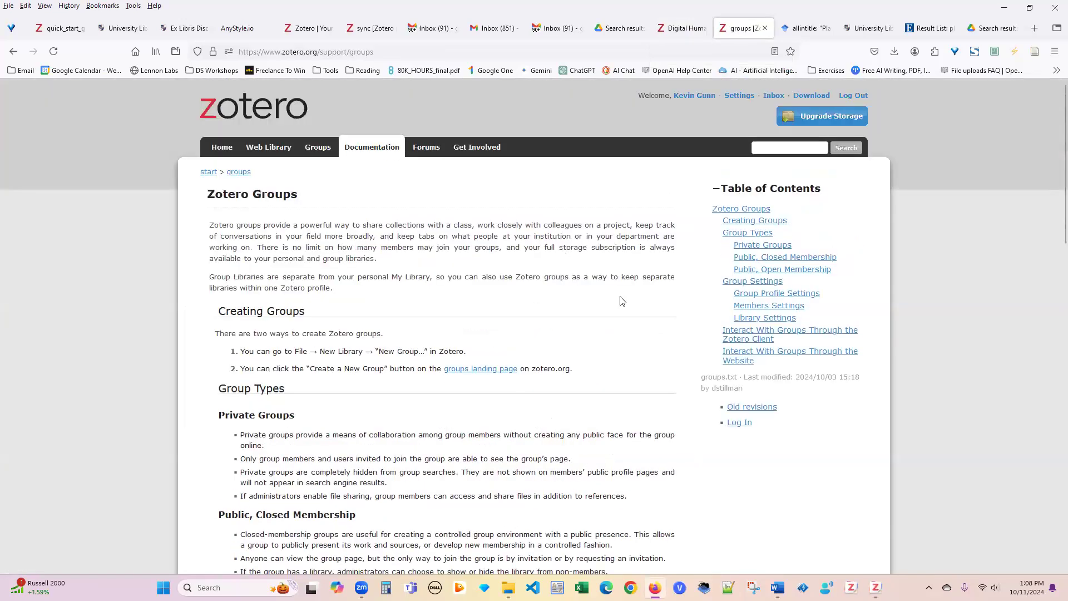
click(745, 209)
click(485, 269)
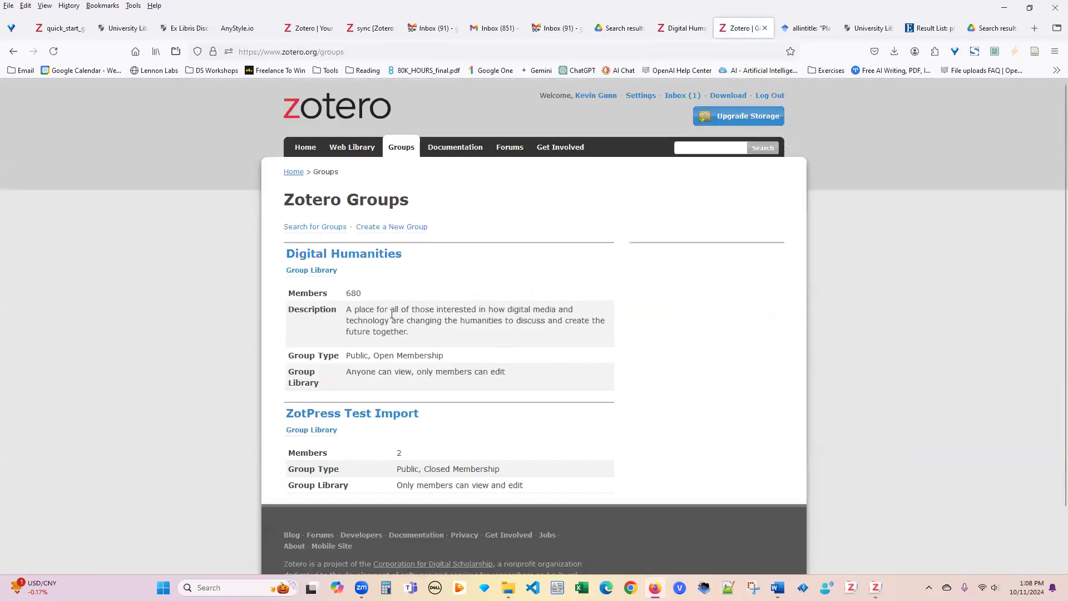